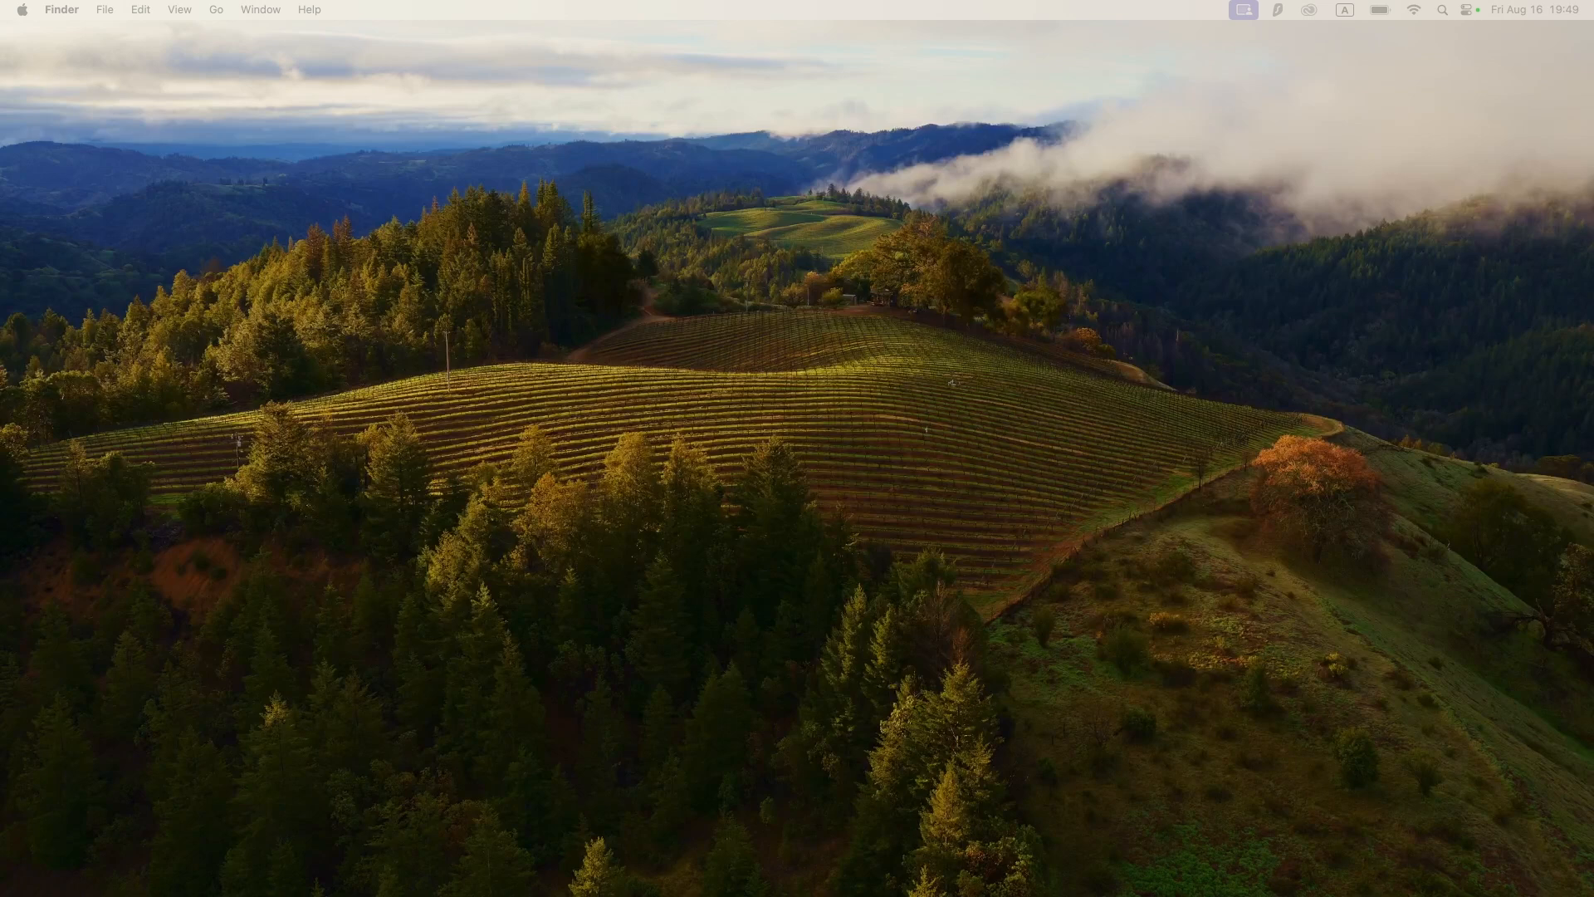
Find Unity's download page through a Google search for "unity" in a Chrome incognito window and start the Unity download
{"action": "left_click_drag", "start_coordinate": [1408, 852], "coordinate": [842, 152]}
{"action": "type", "text": "google.com"}
{"action": "key", "text": "Return"}
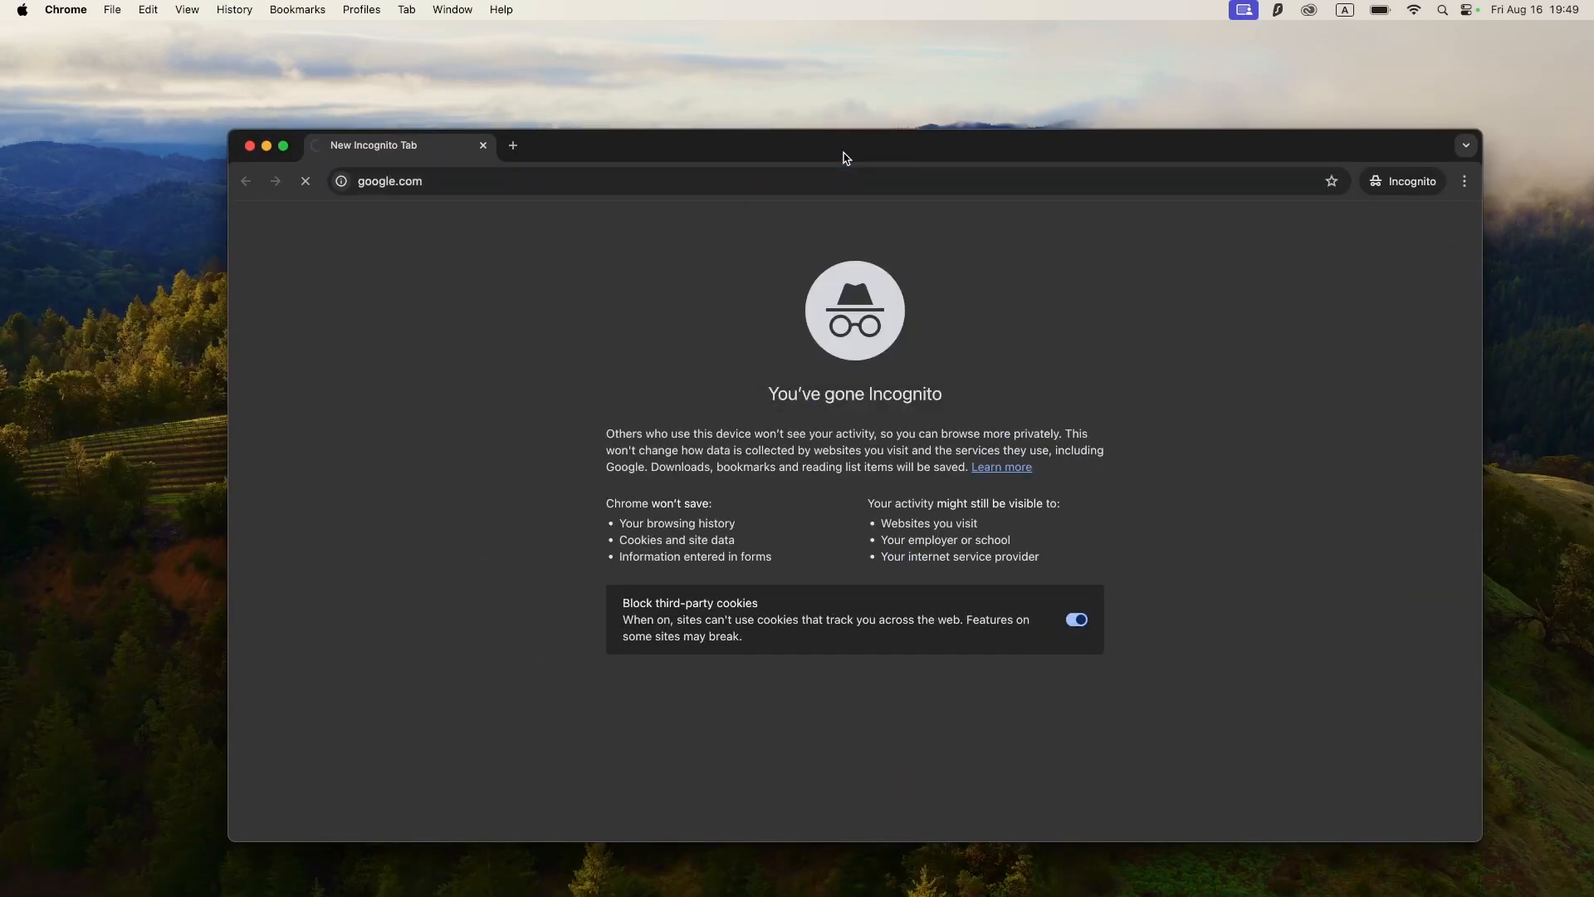
{"action": "type", "text": "unity"}
{"action": "key", "text": "Return"}
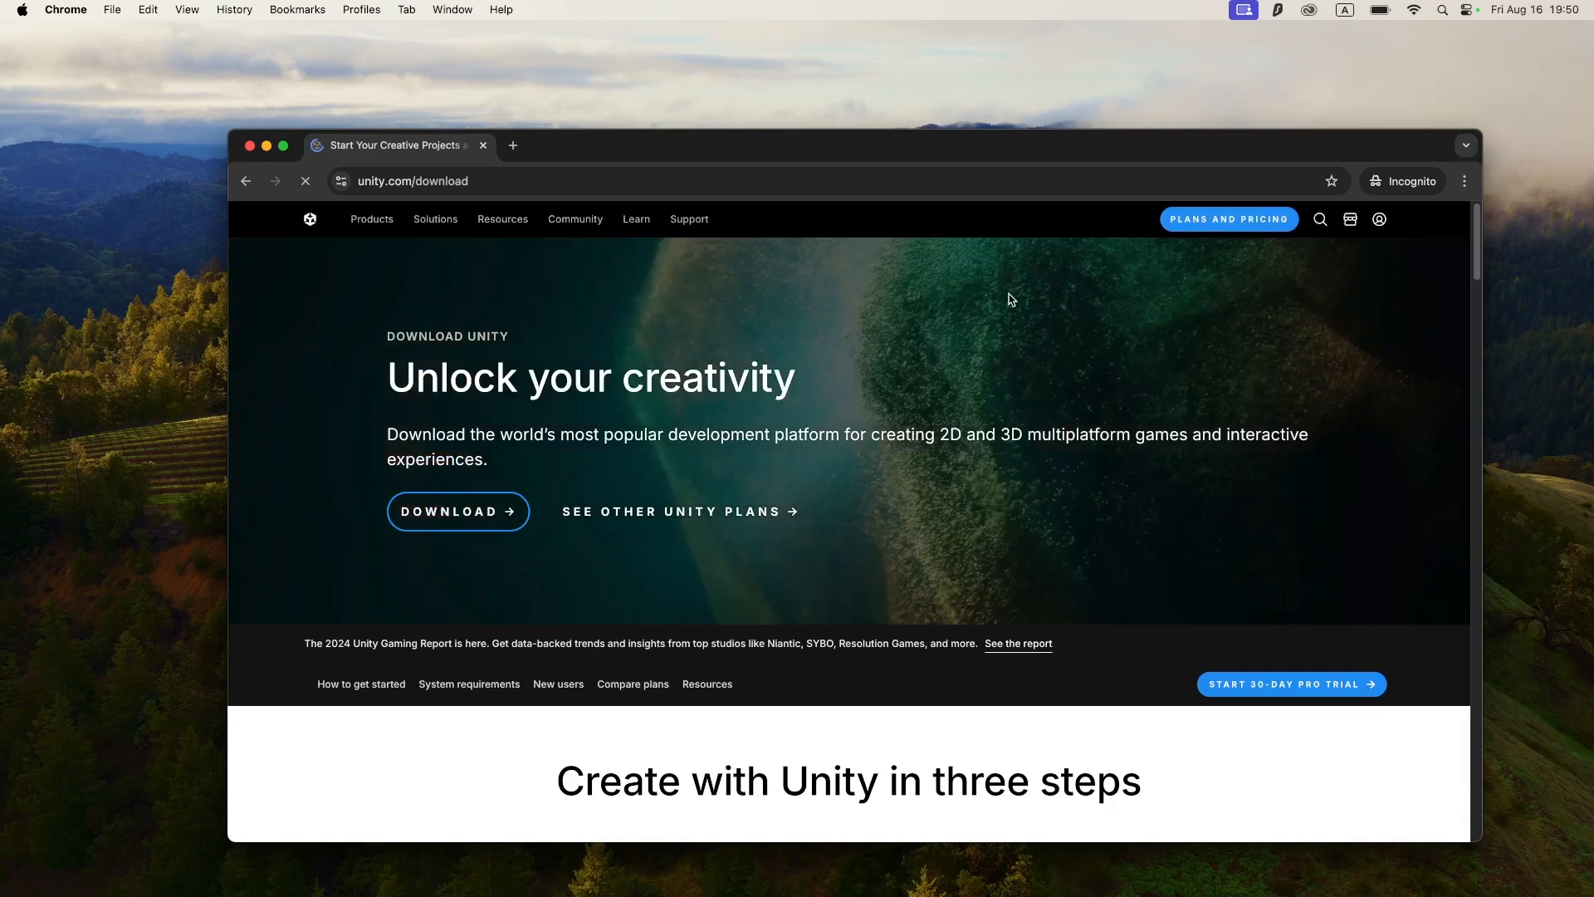
{"action": "left_click_drag", "start_coordinate": [845, 147], "coordinate": [813, 97]}
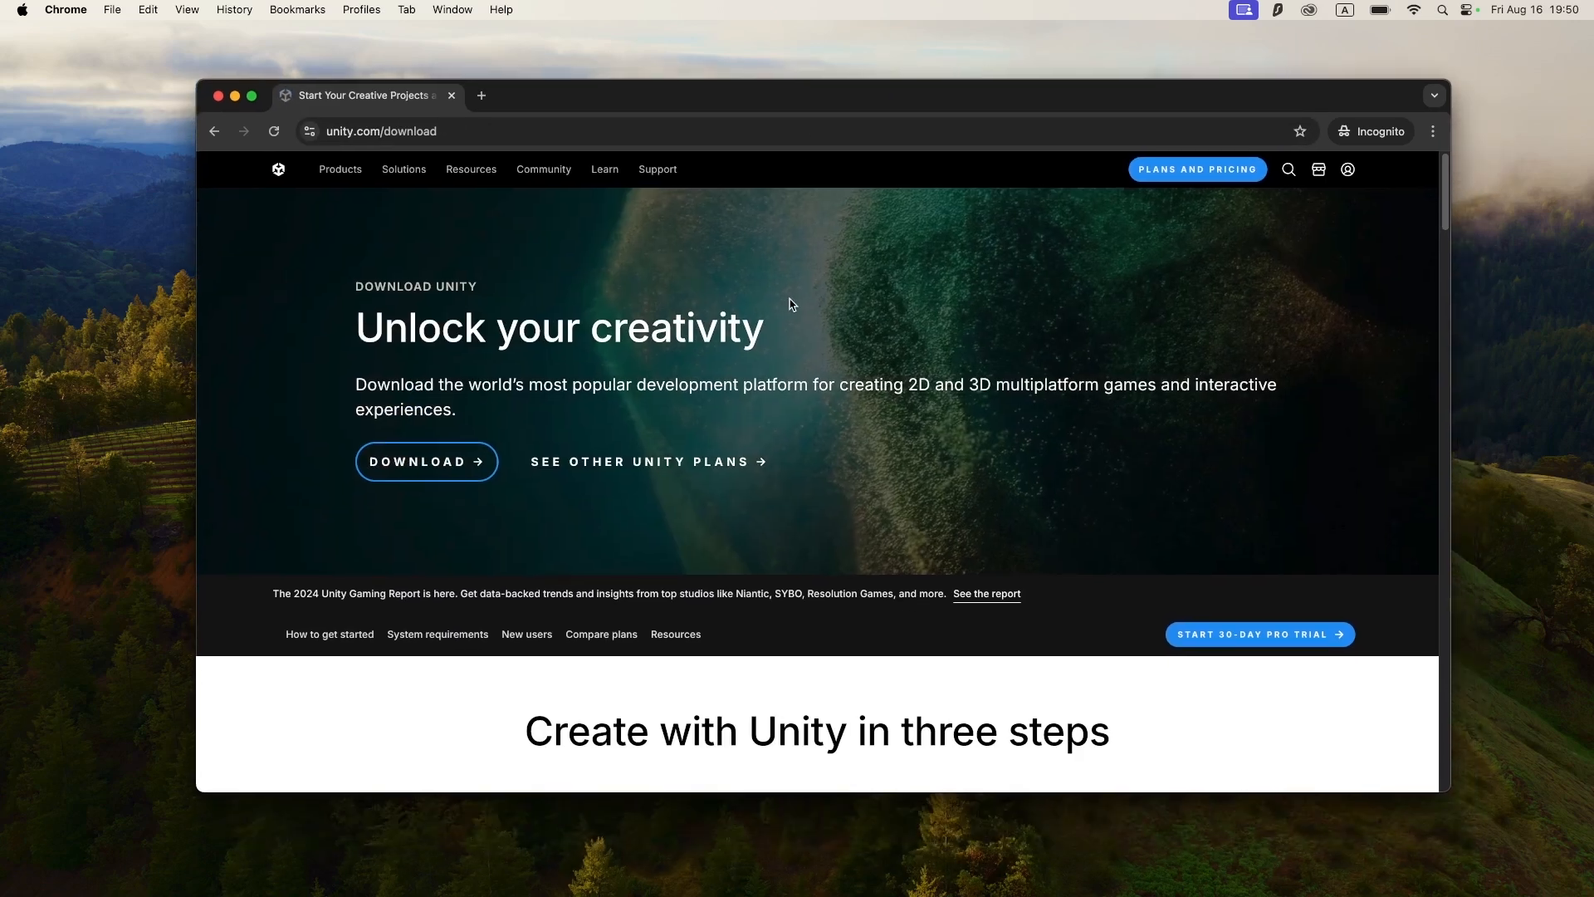
{"action": "left_click", "coordinate": [466, 465]}
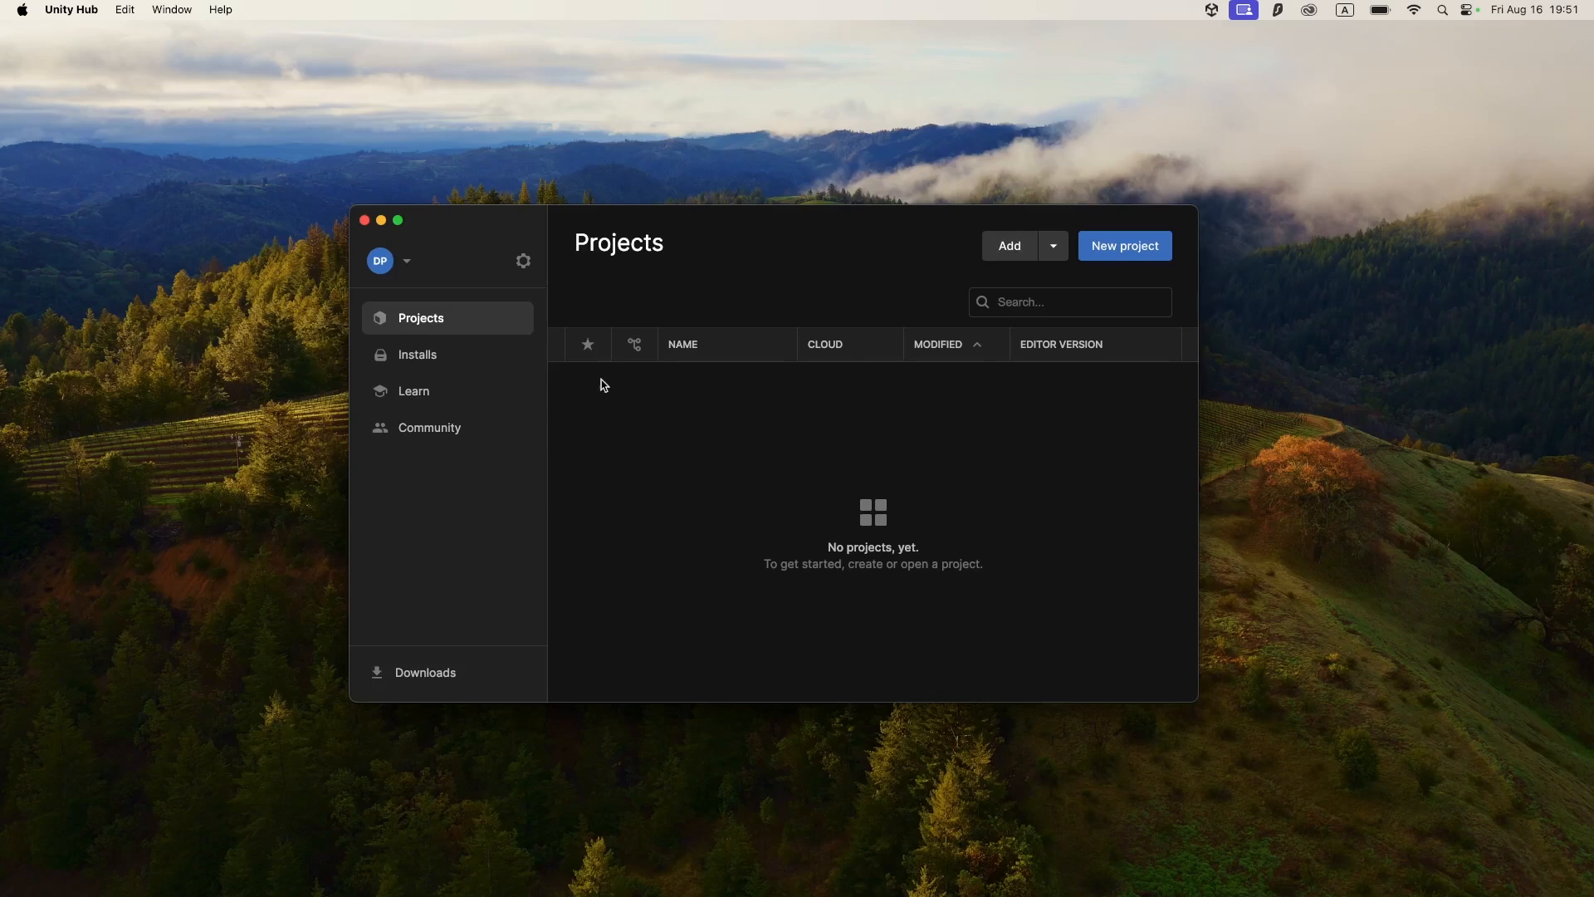
Switch to Unity Hub and review the list of installed editor versions
{"action": "left_click", "coordinate": [454, 365]}
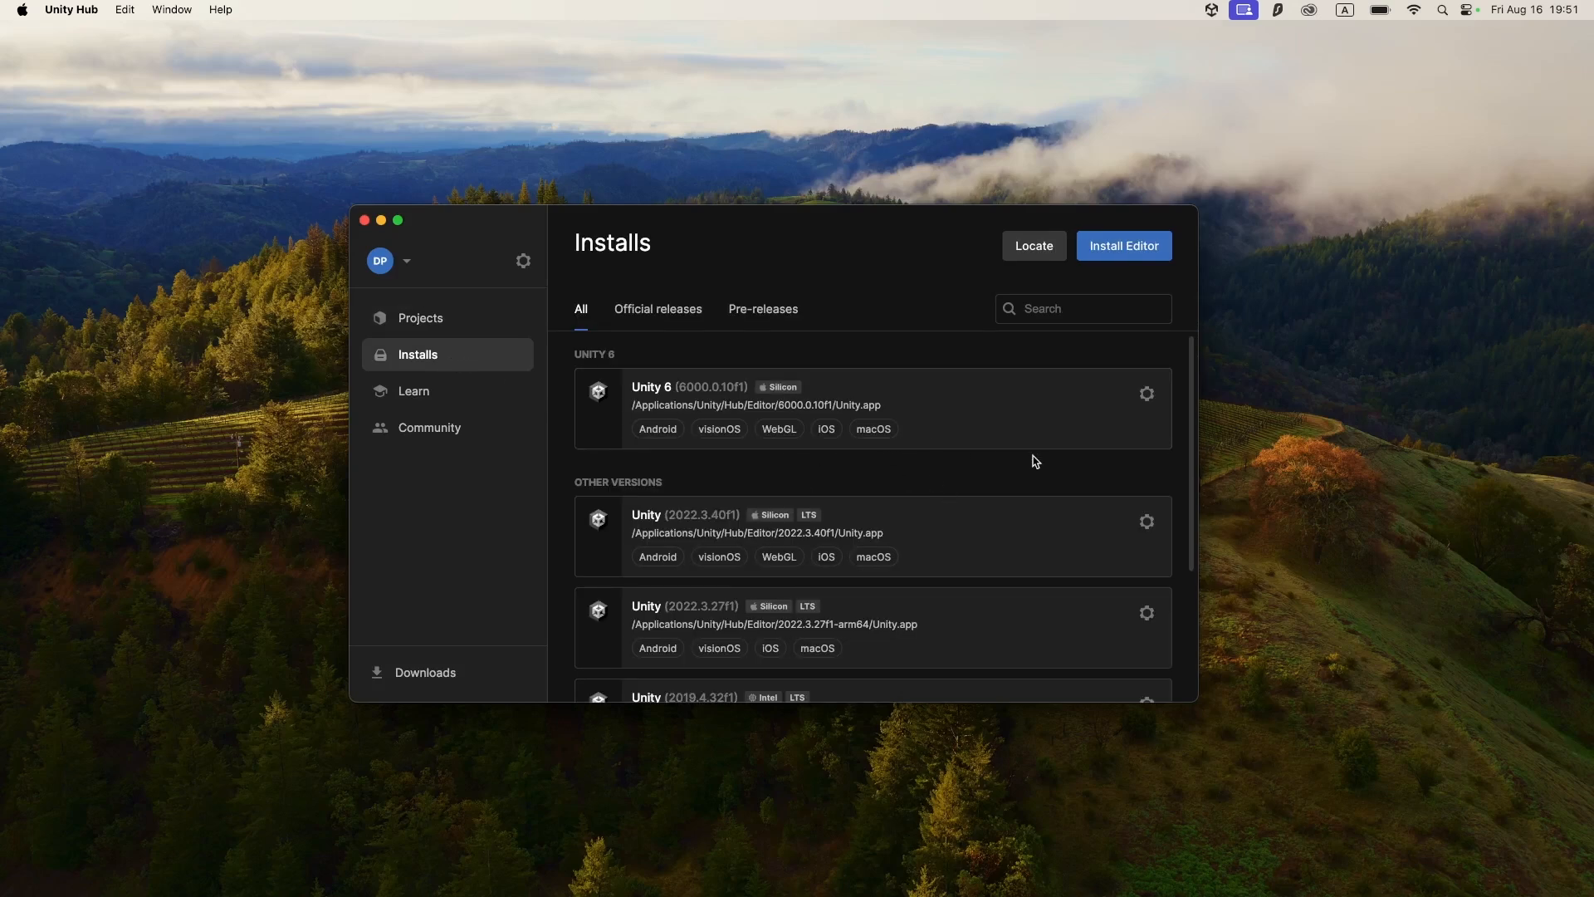
{"action": "scroll", "coordinate": [1032, 456], "scroll_direction": "down", "scroll_amount": 2}
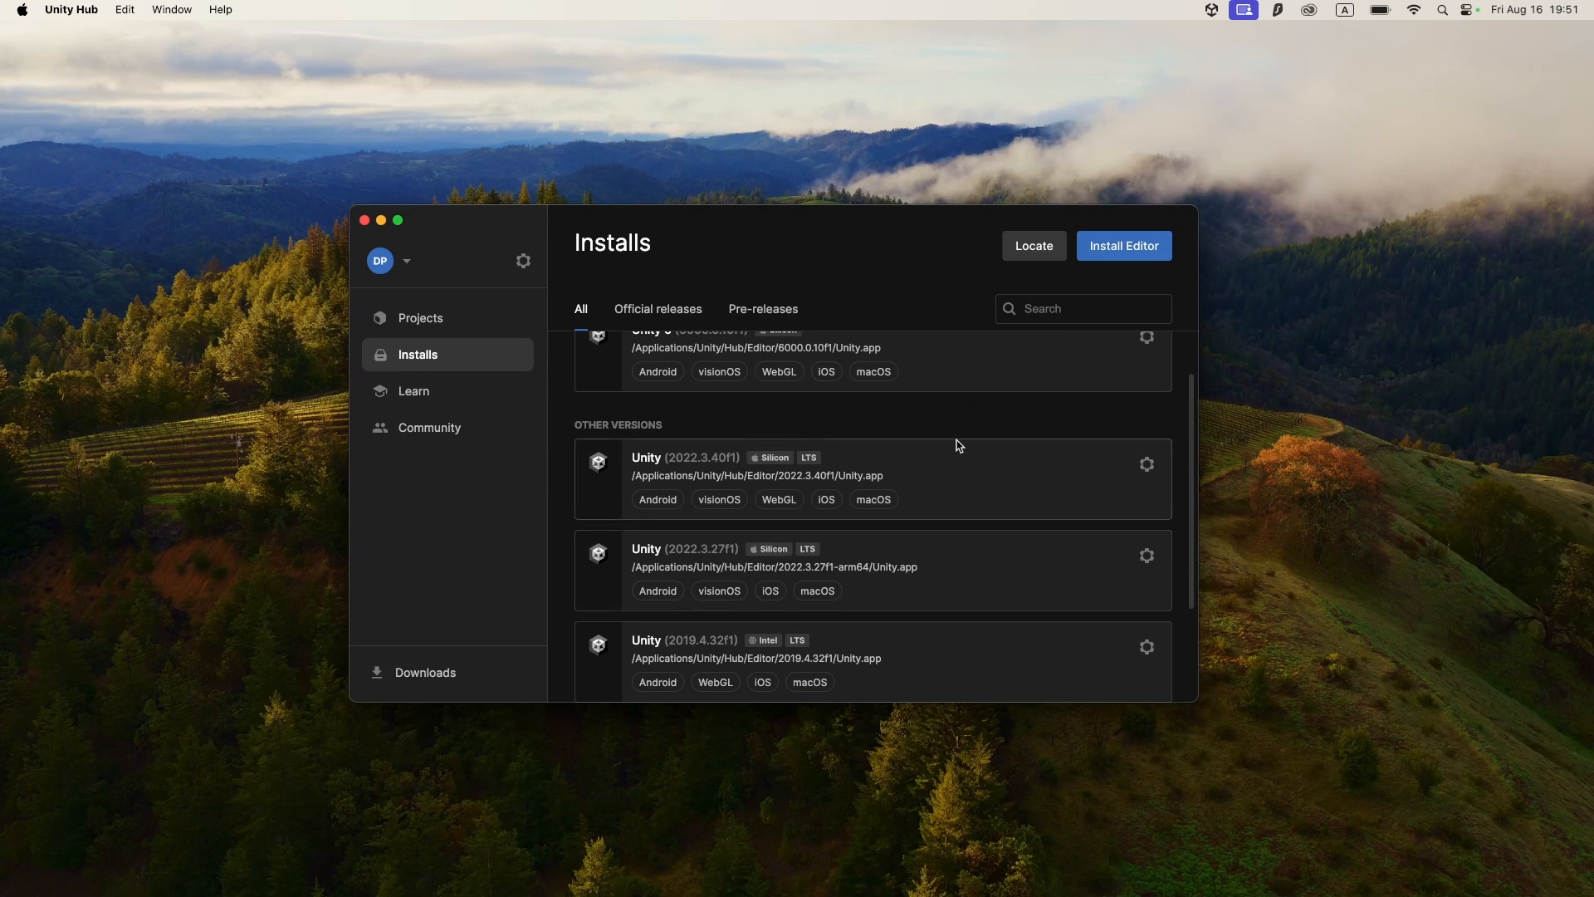
{"action": "scroll", "coordinate": [947, 440], "scroll_direction": "up", "scroll_amount": 1}
{"action": "scroll", "coordinate": [976, 472], "scroll_direction": "up", "scroll_amount": 1}
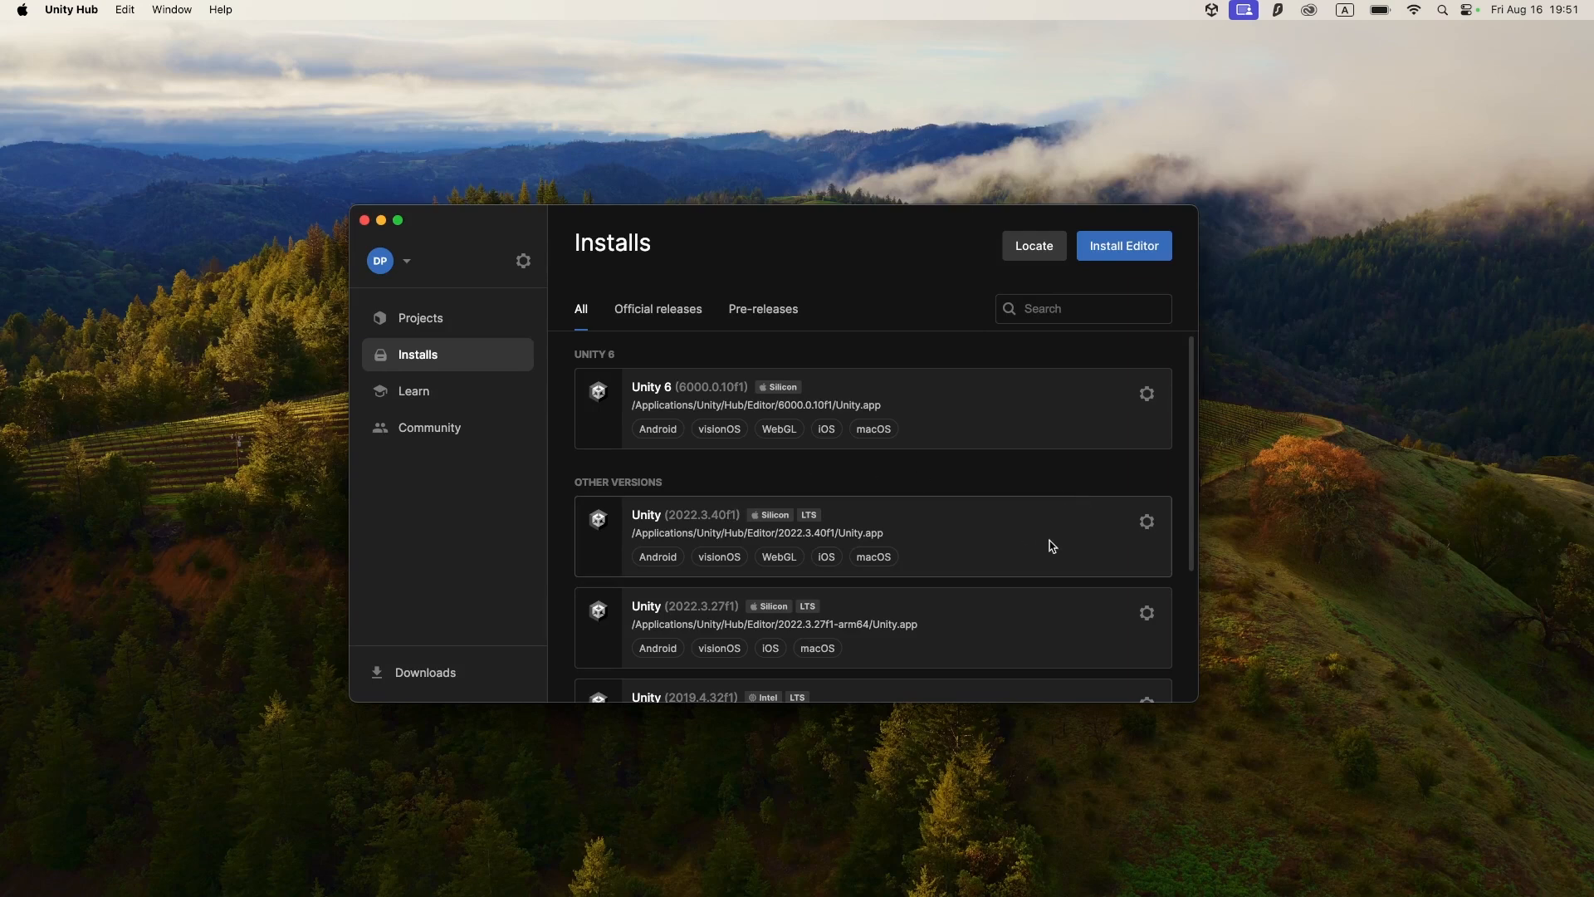
Examine the add-modules list of Unity 2022.3.40f1, covering dev tools and the Android, iOS, visionOS, Mac and WebGL build support, and close it
{"action": "left_click", "coordinate": [1145, 521]}
{"action": "left_click", "coordinate": [1091, 540]}
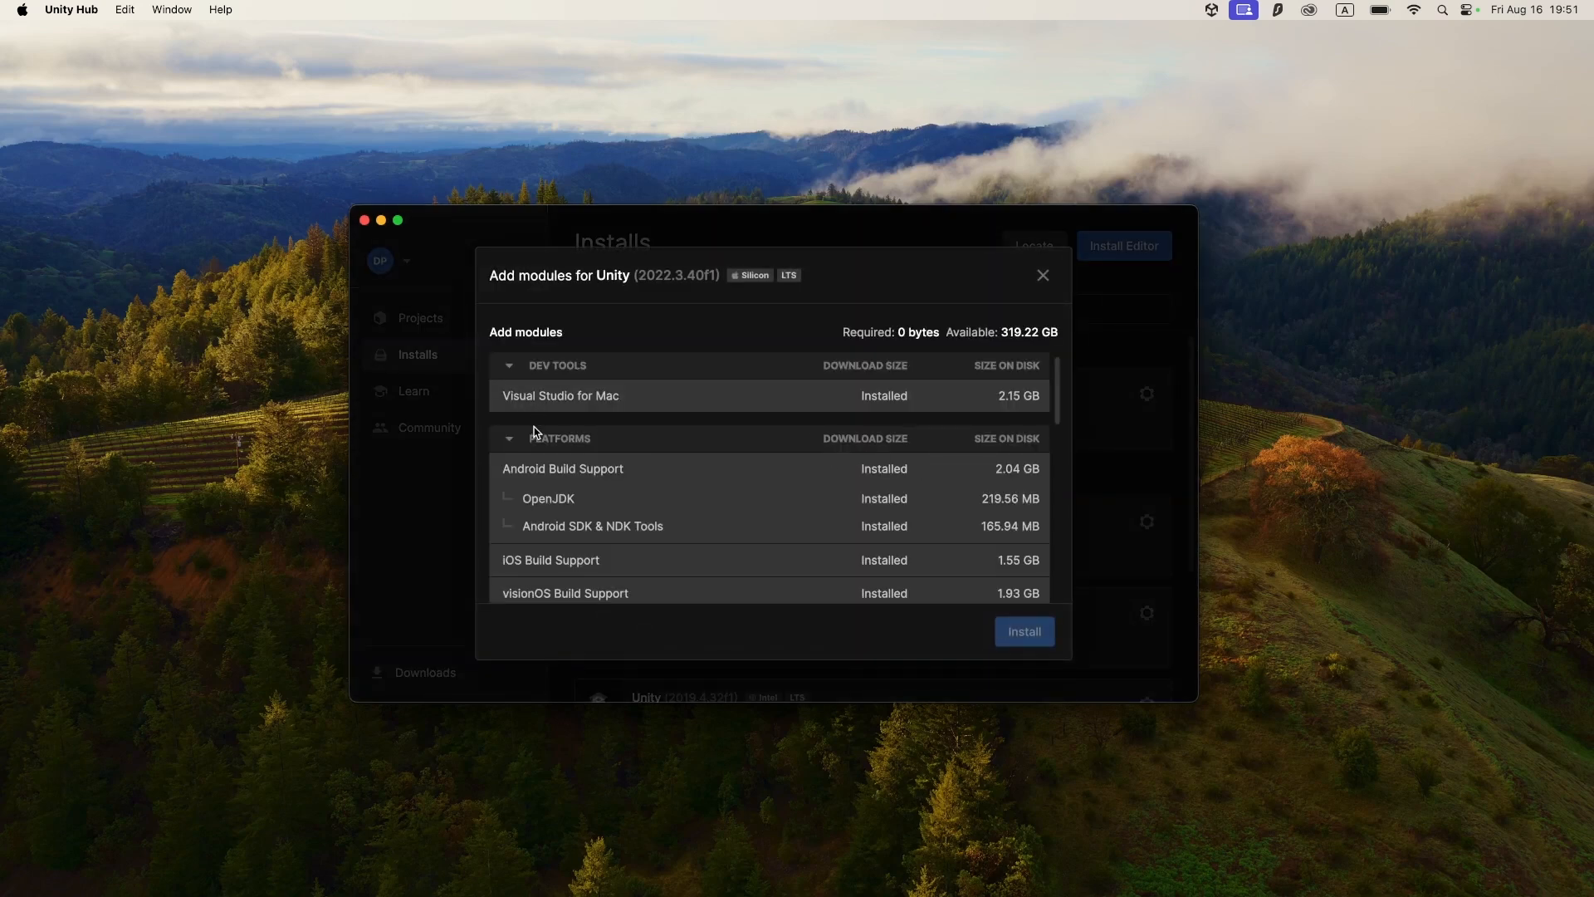
{"action": "scroll", "coordinate": [561, 443], "scroll_direction": "down", "scroll_amount": 2}
{"action": "scroll", "coordinate": [562, 442], "scroll_direction": "down", "scroll_amount": 4}
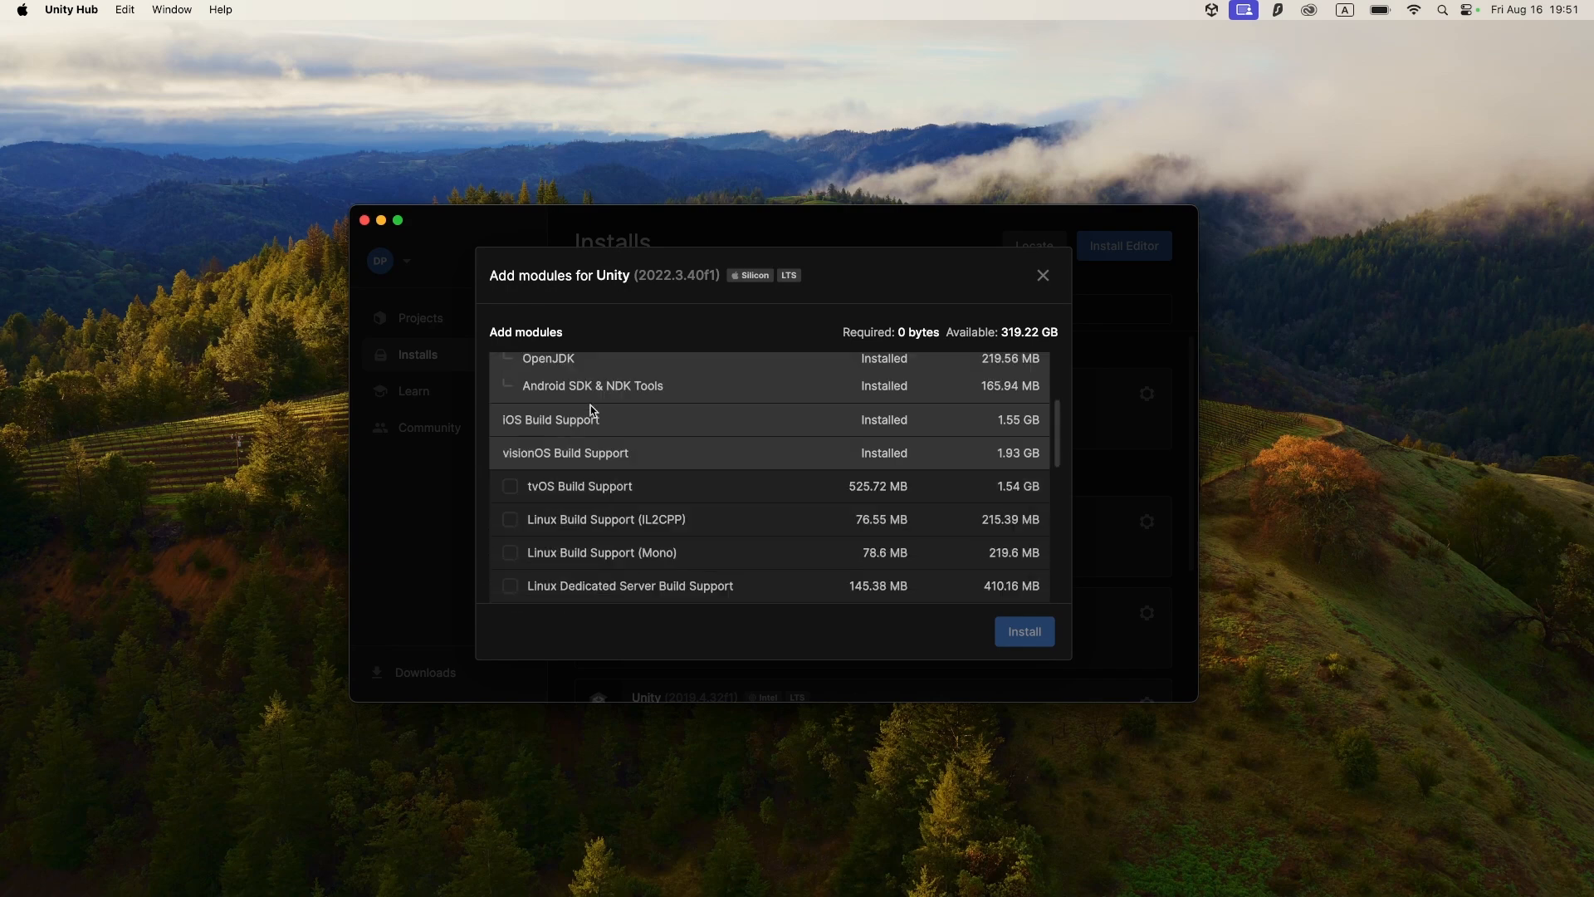
{"action": "scroll", "coordinate": [654, 417], "scroll_direction": "up", "scroll_amount": 3}
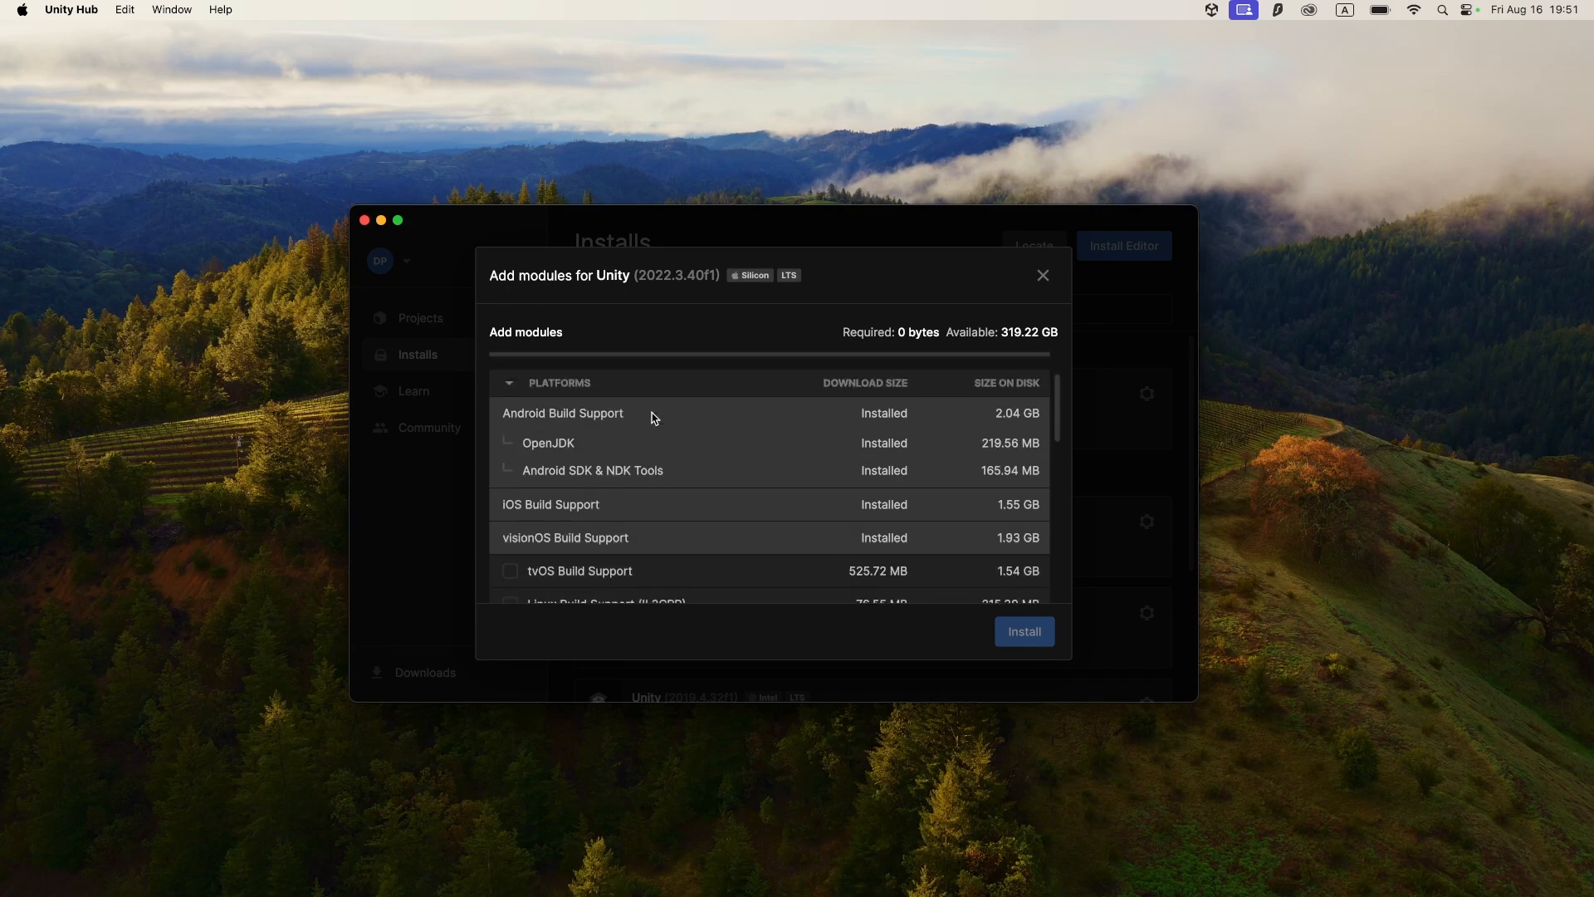
{"action": "scroll", "coordinate": [654, 418], "scroll_direction": "up", "scroll_amount": 2}
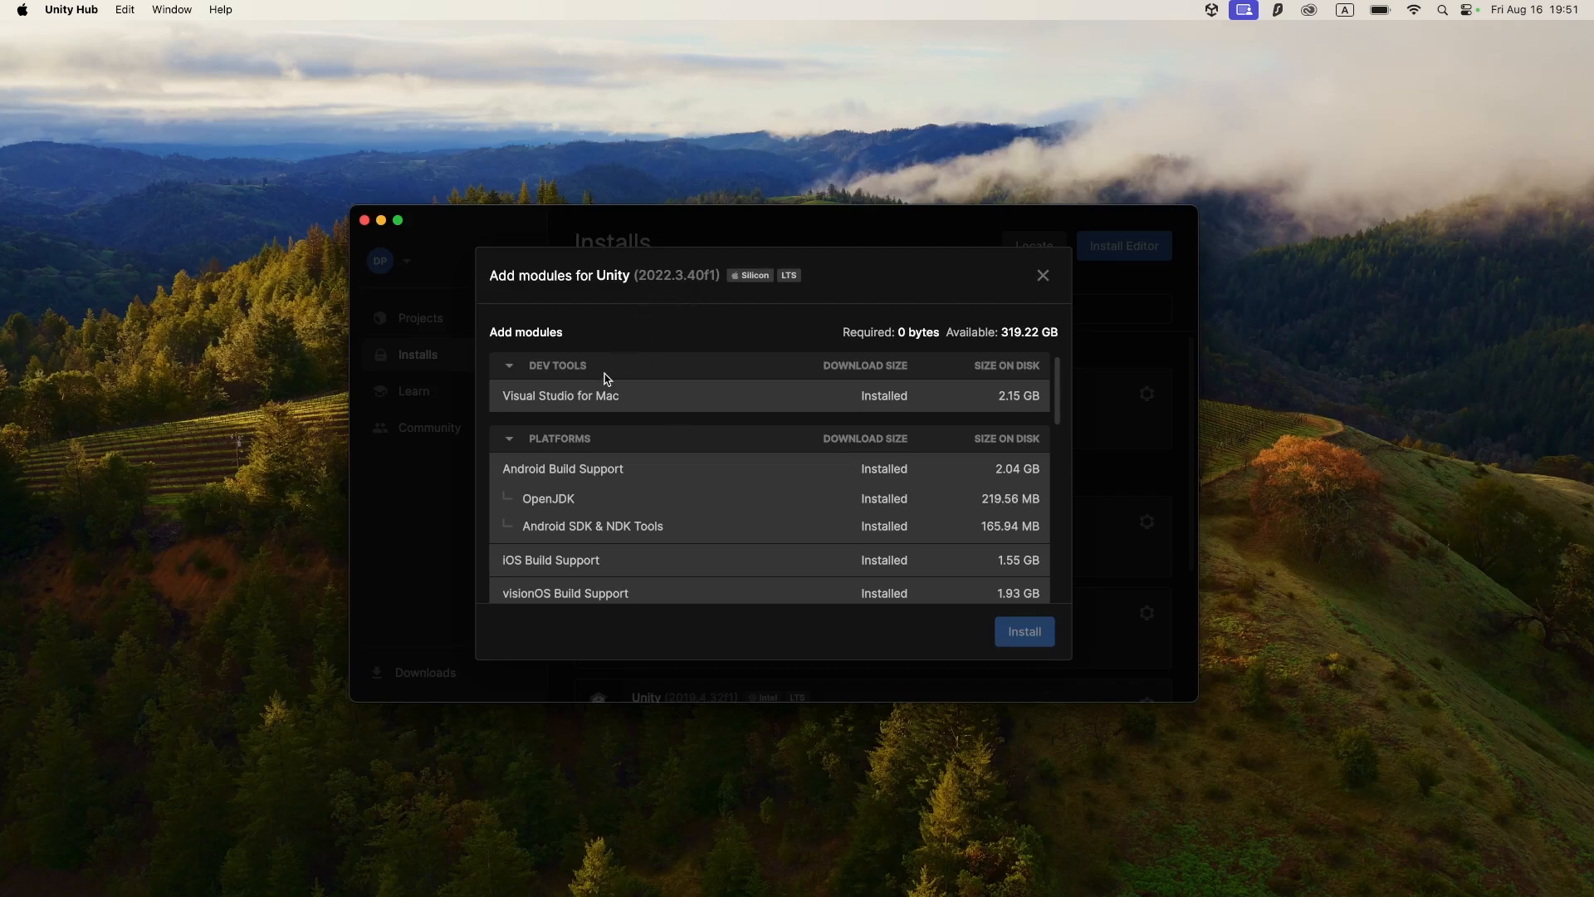
{"action": "scroll", "coordinate": [608, 381], "scroll_direction": "down", "scroll_amount": 1}
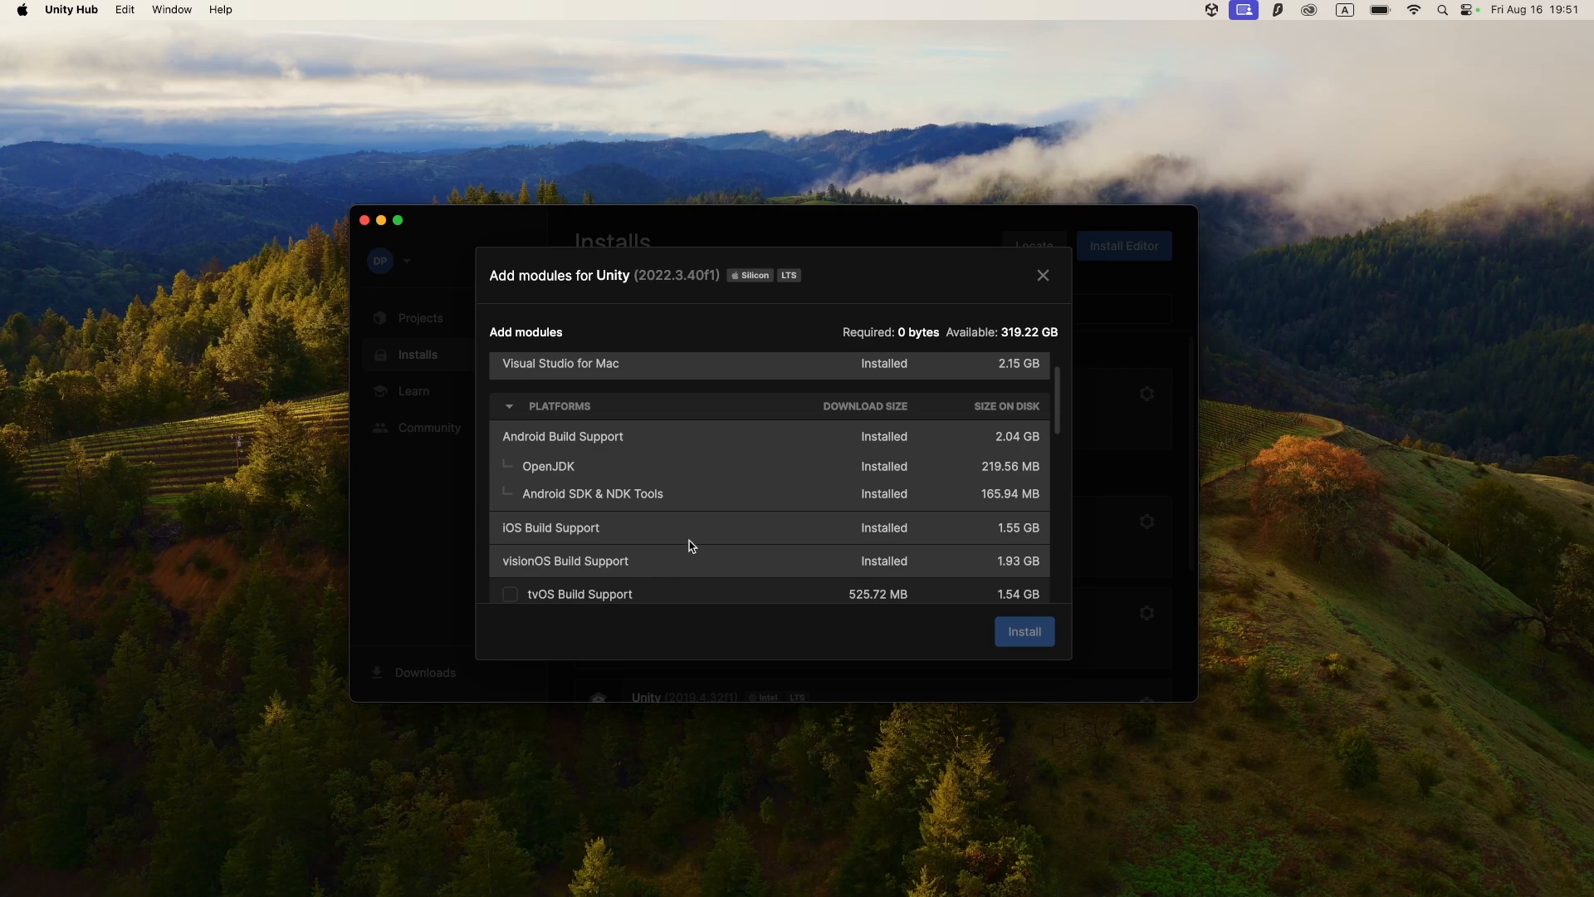
{"action": "scroll", "coordinate": [677, 541], "scroll_direction": "up", "scroll_amount": 1}
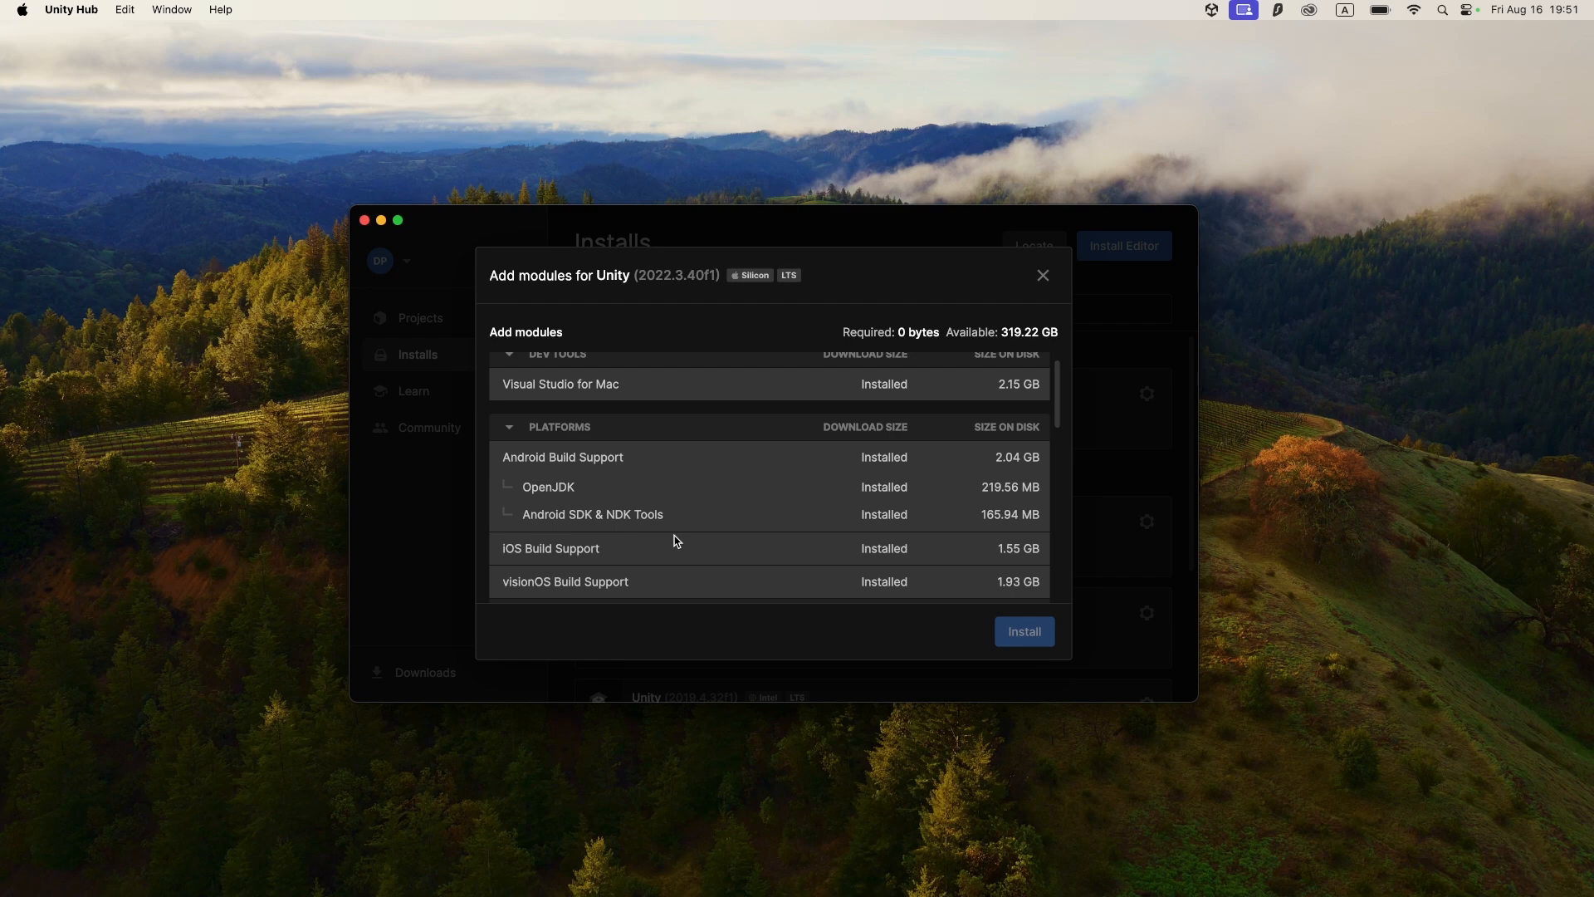
{"action": "scroll", "coordinate": [625, 427], "scroll_direction": "down", "scroll_amount": 2}
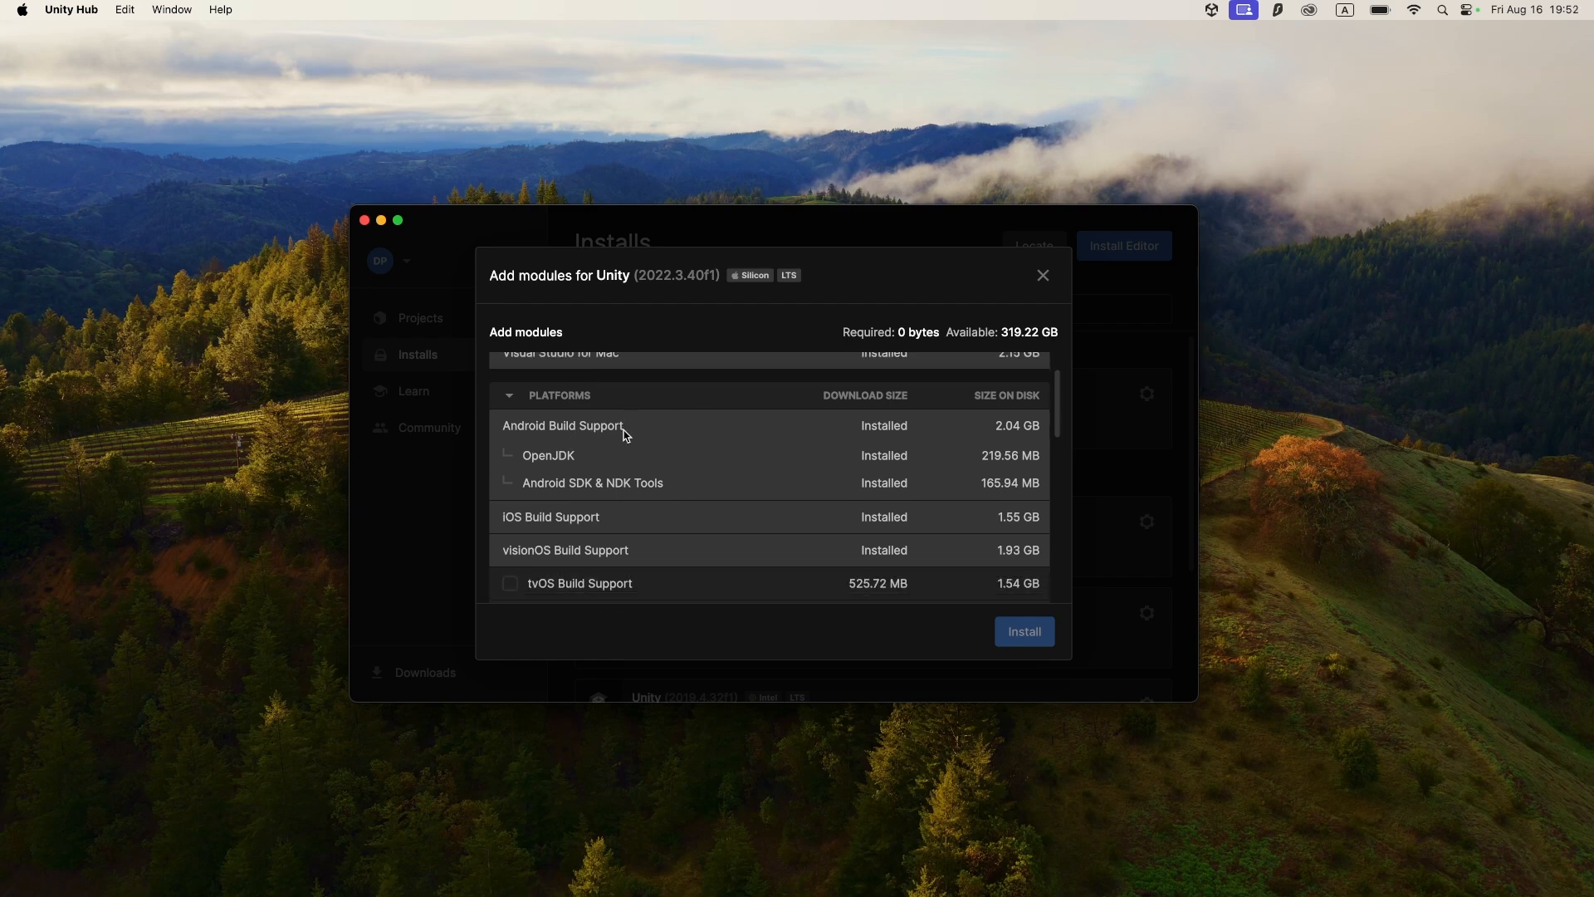
{"action": "scroll", "coordinate": [624, 435], "scroll_direction": "down", "scroll_amount": 1}
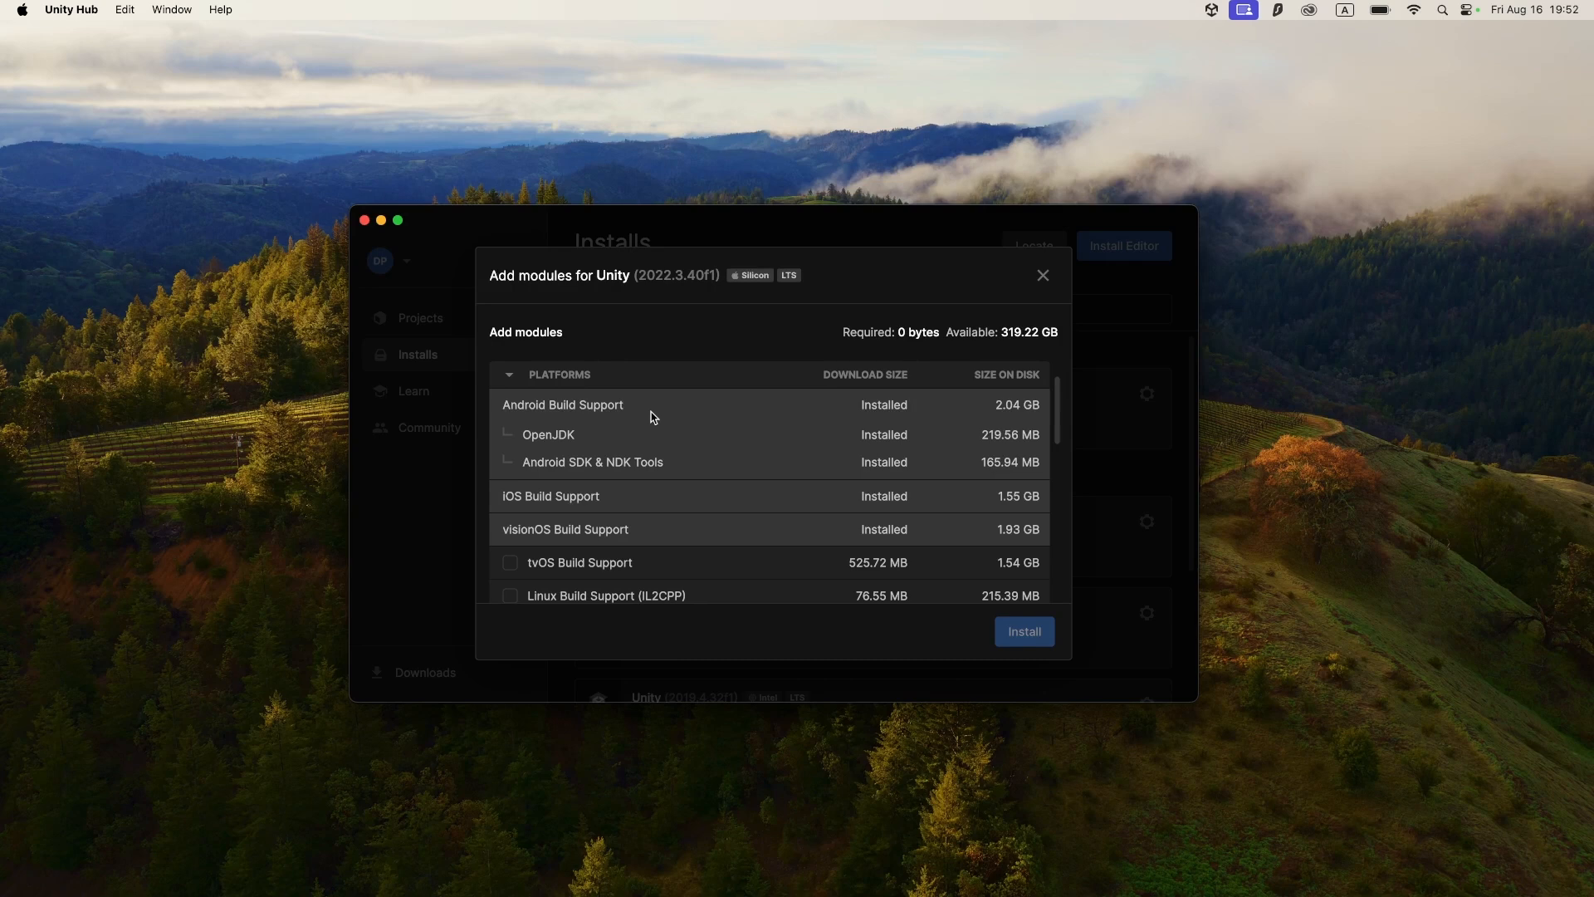
{"action": "scroll", "coordinate": [654, 418], "scroll_direction": "down", "scroll_amount": 2}
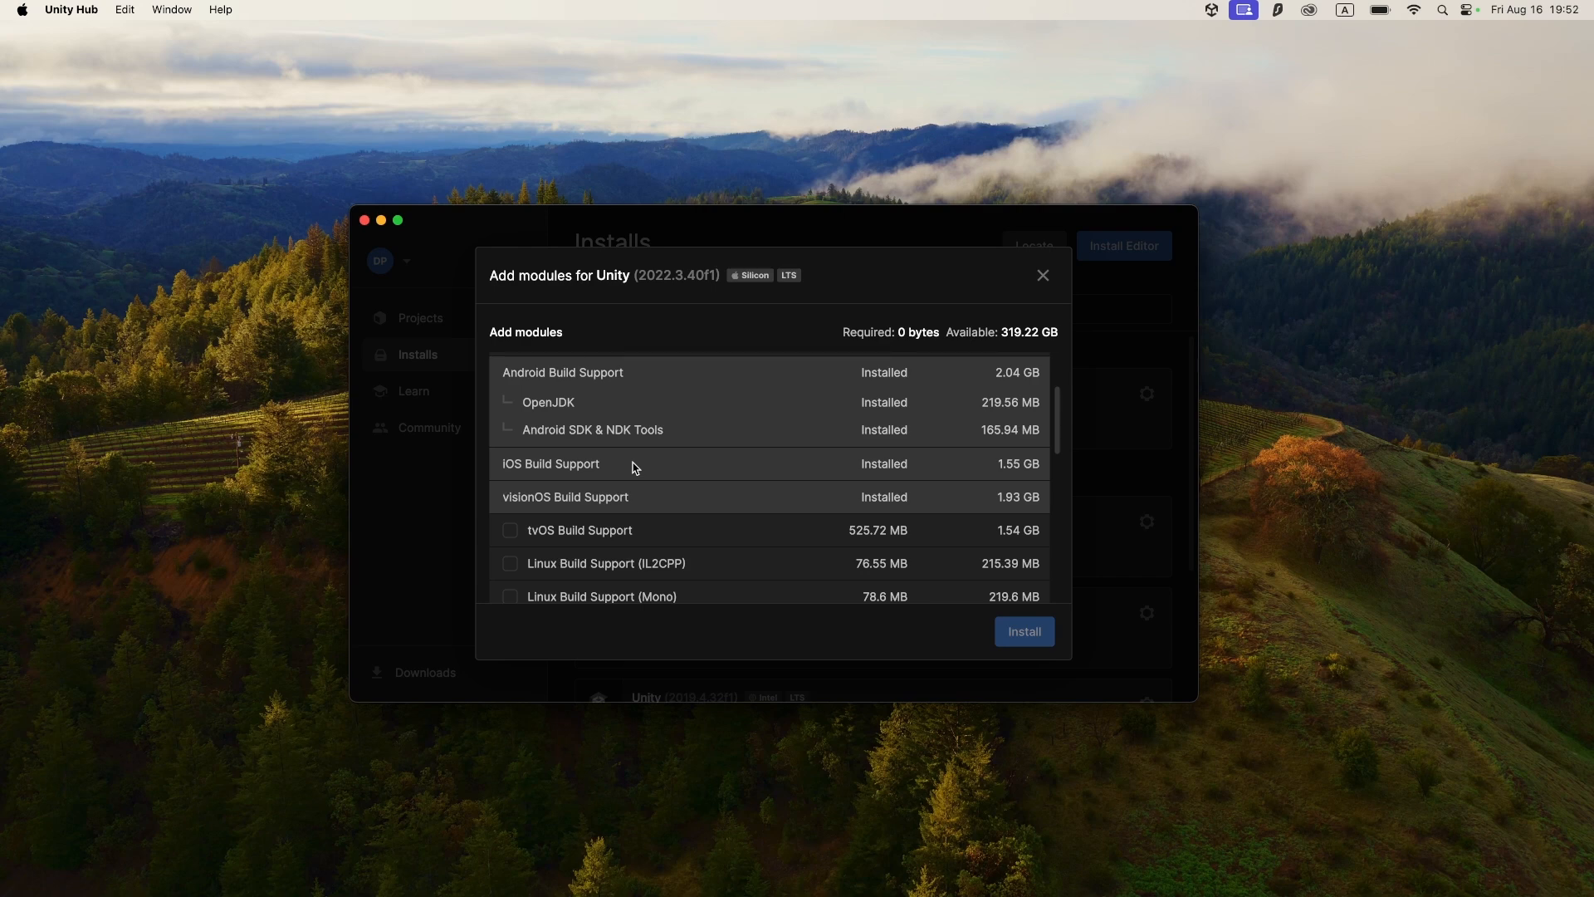
{"action": "scroll", "coordinate": [635, 467], "scroll_direction": "down", "scroll_amount": 8}
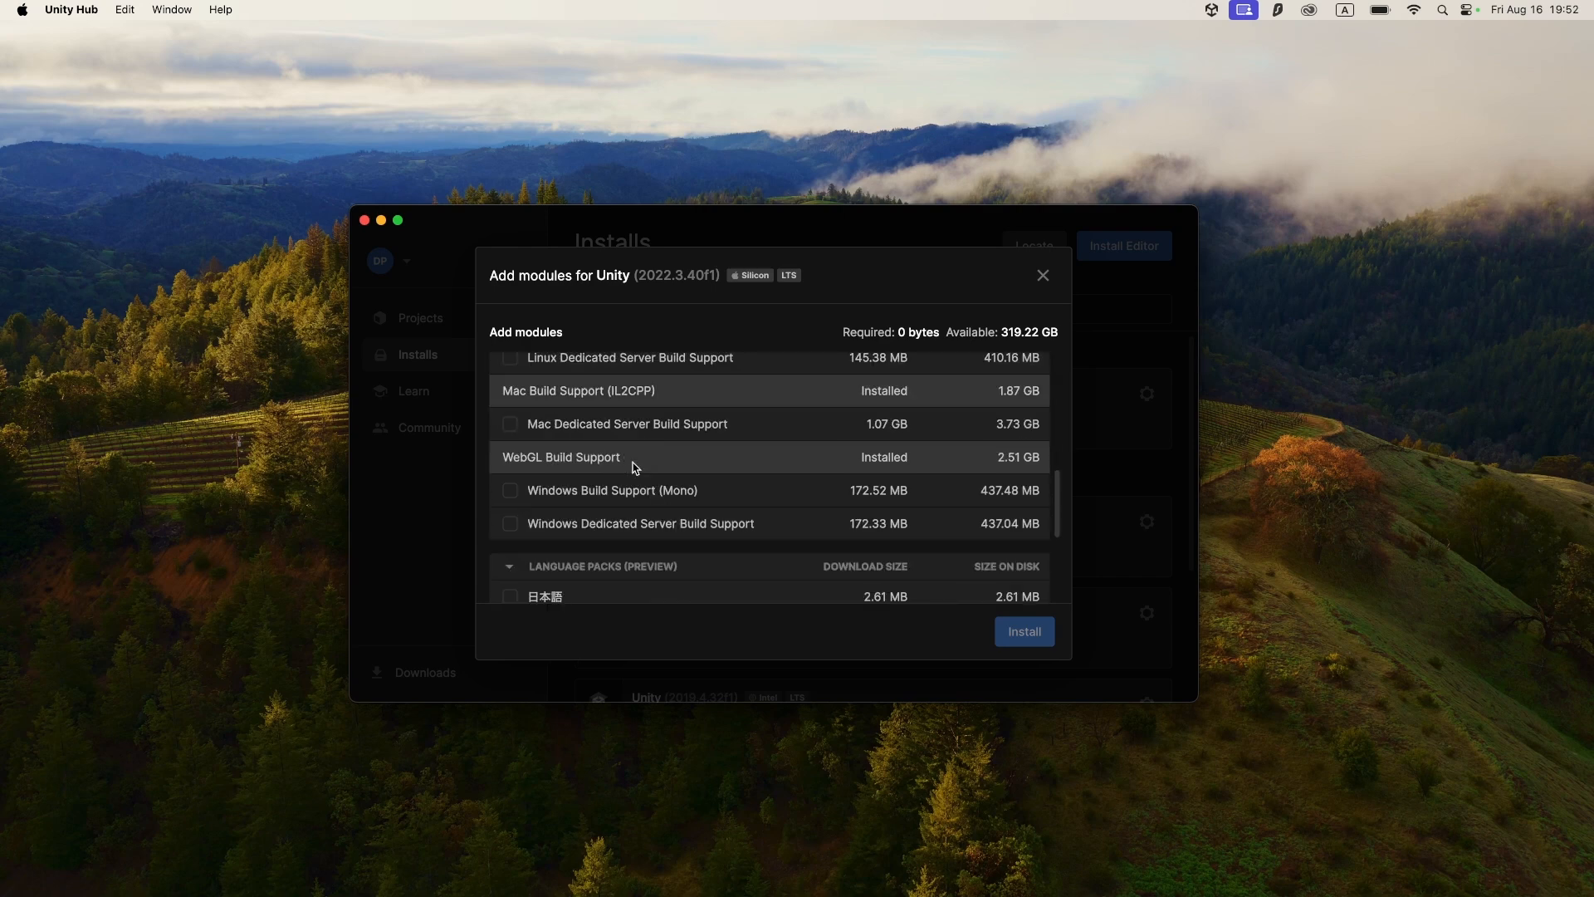
{"action": "scroll", "coordinate": [629, 464], "scroll_direction": "up", "scroll_amount": 1}
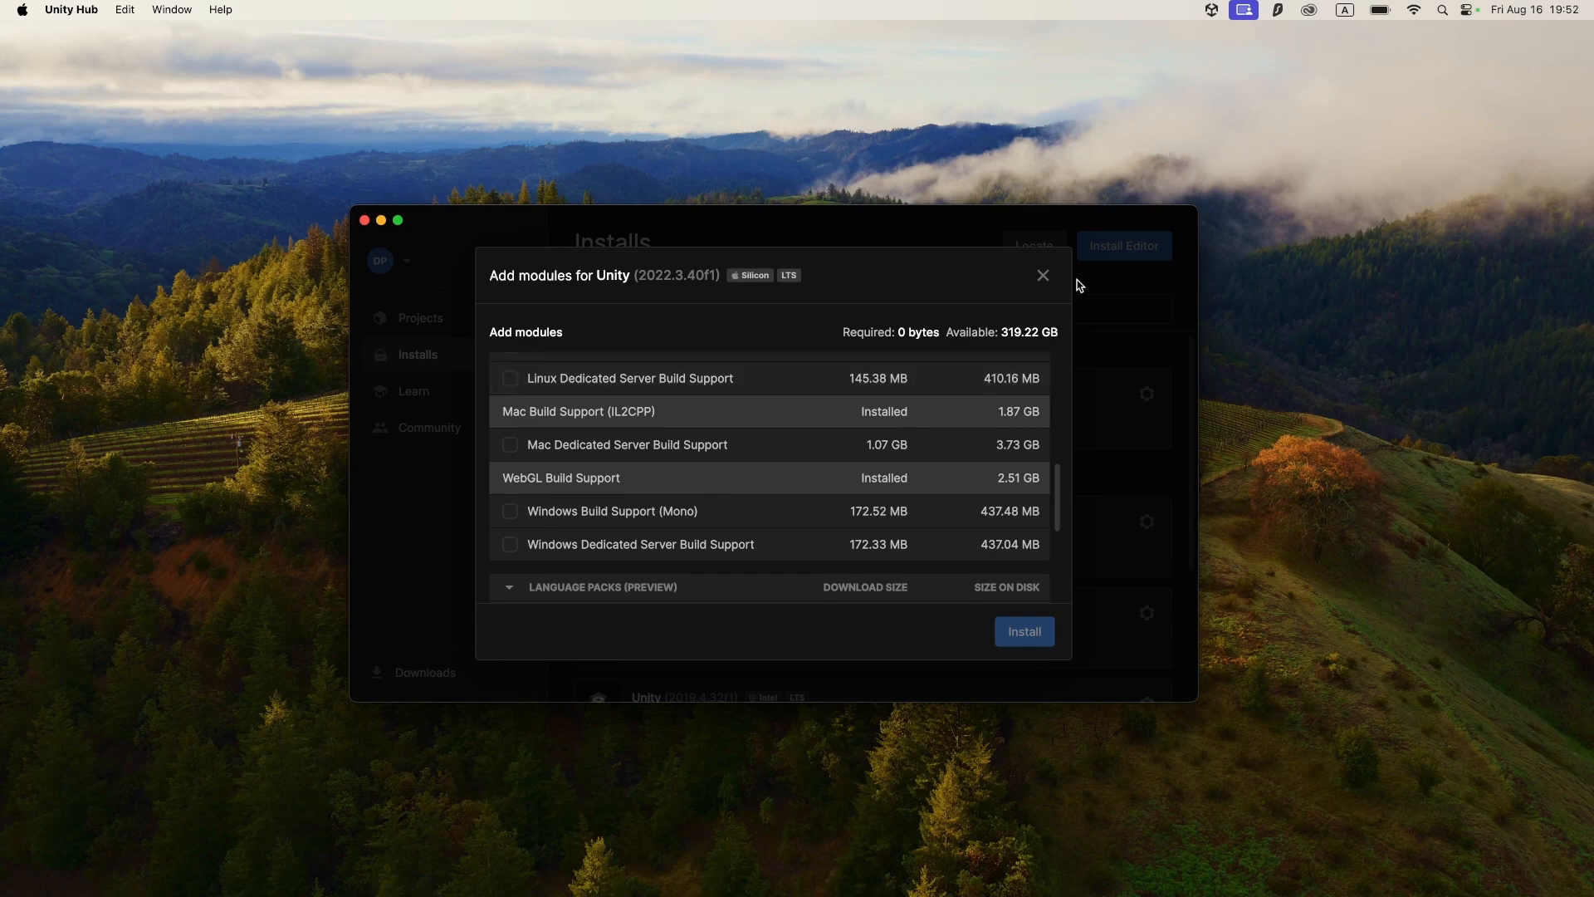
{"action": "left_click", "coordinate": [1042, 275]}
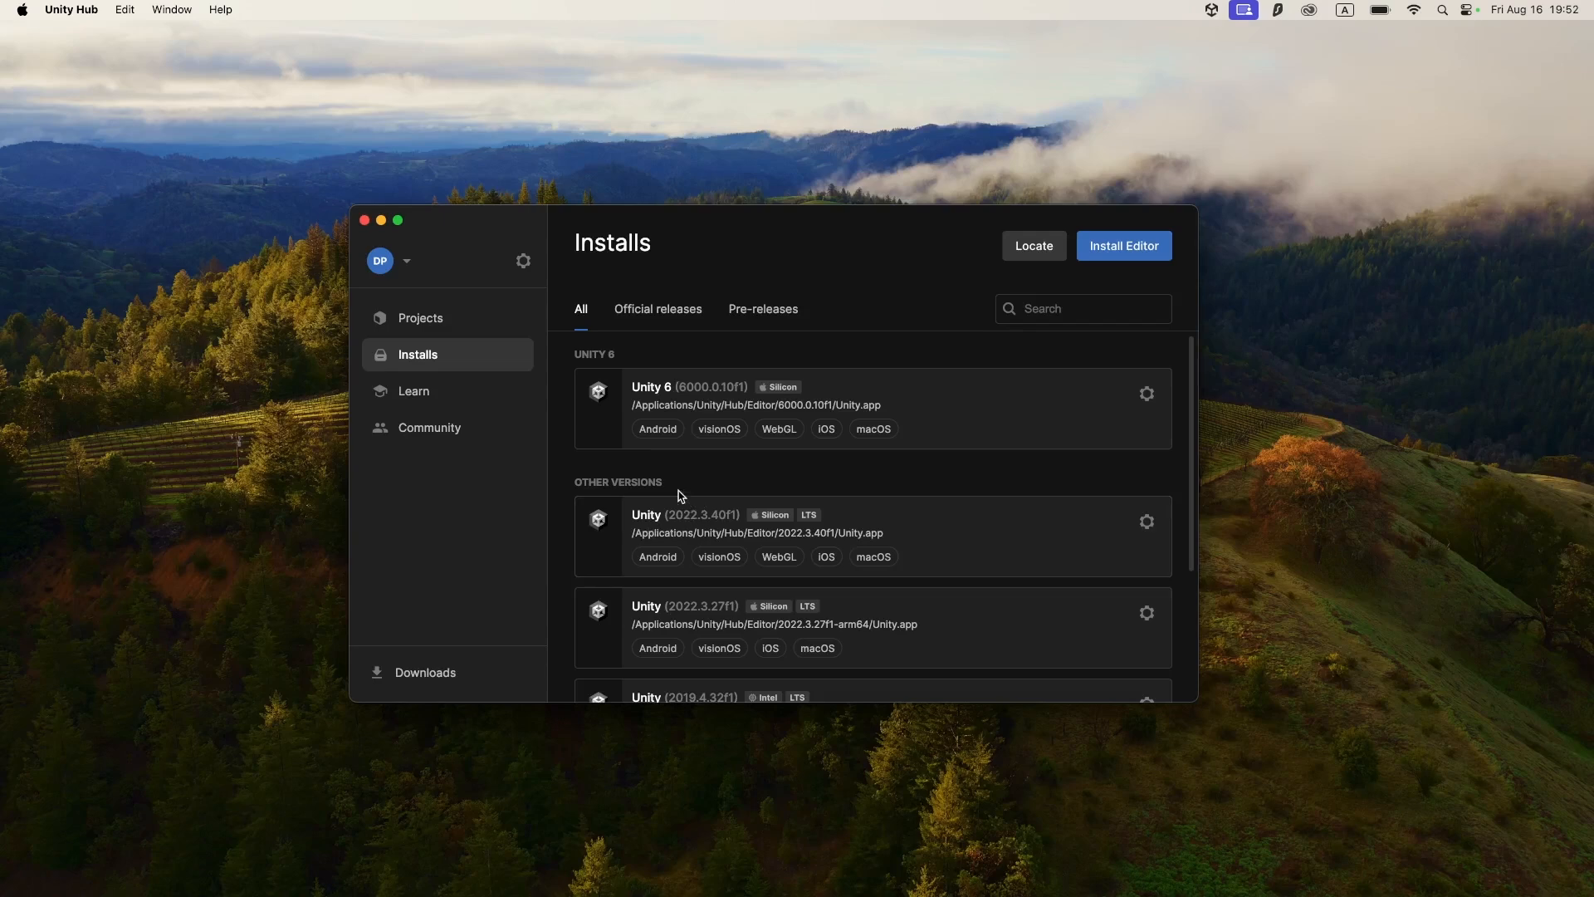
Create a new project named VisionOS_FirstApp from the Universal 3D template
{"action": "left_click", "coordinate": [433, 320]}
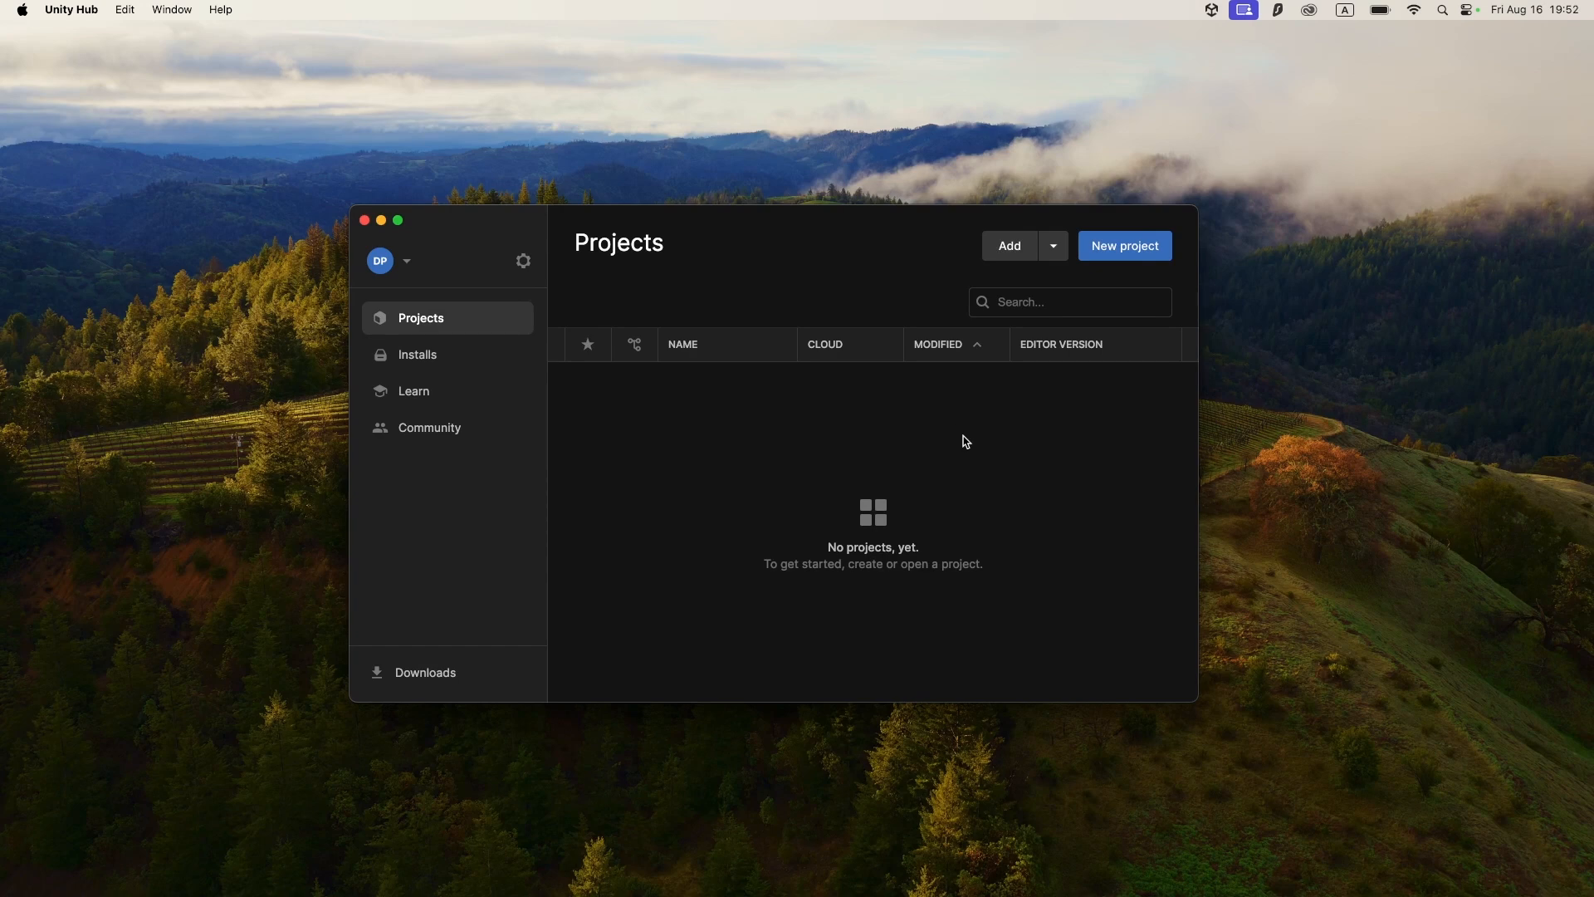
{"action": "left_click", "coordinate": [1118, 249]}
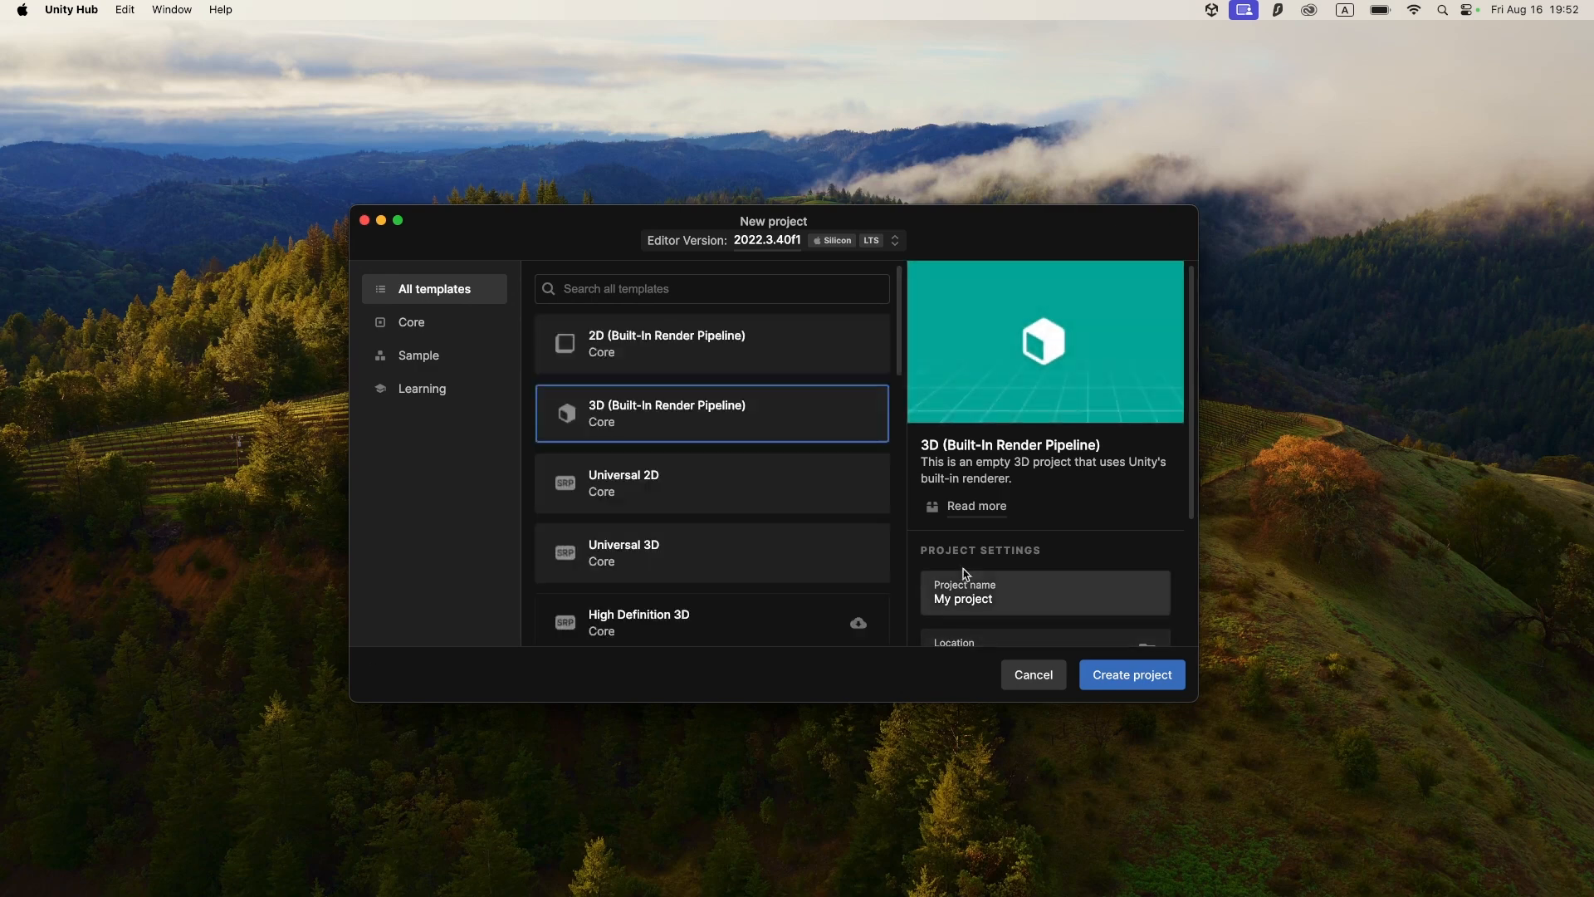
{"action": "left_click", "coordinate": [699, 561]}
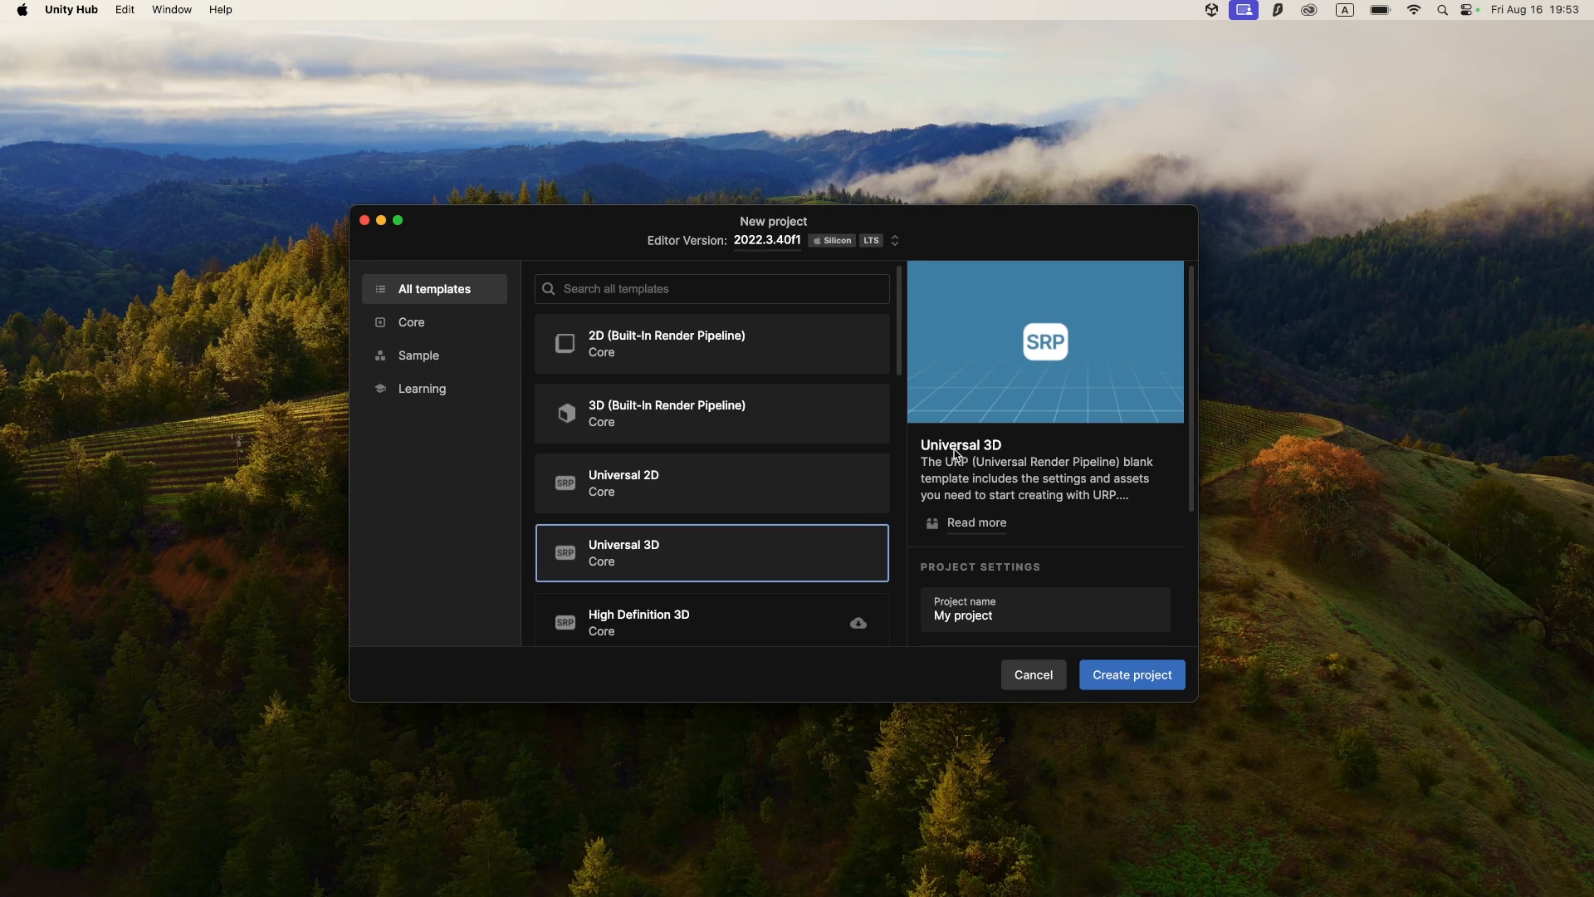
{"action": "left_click", "coordinate": [1035, 618]}
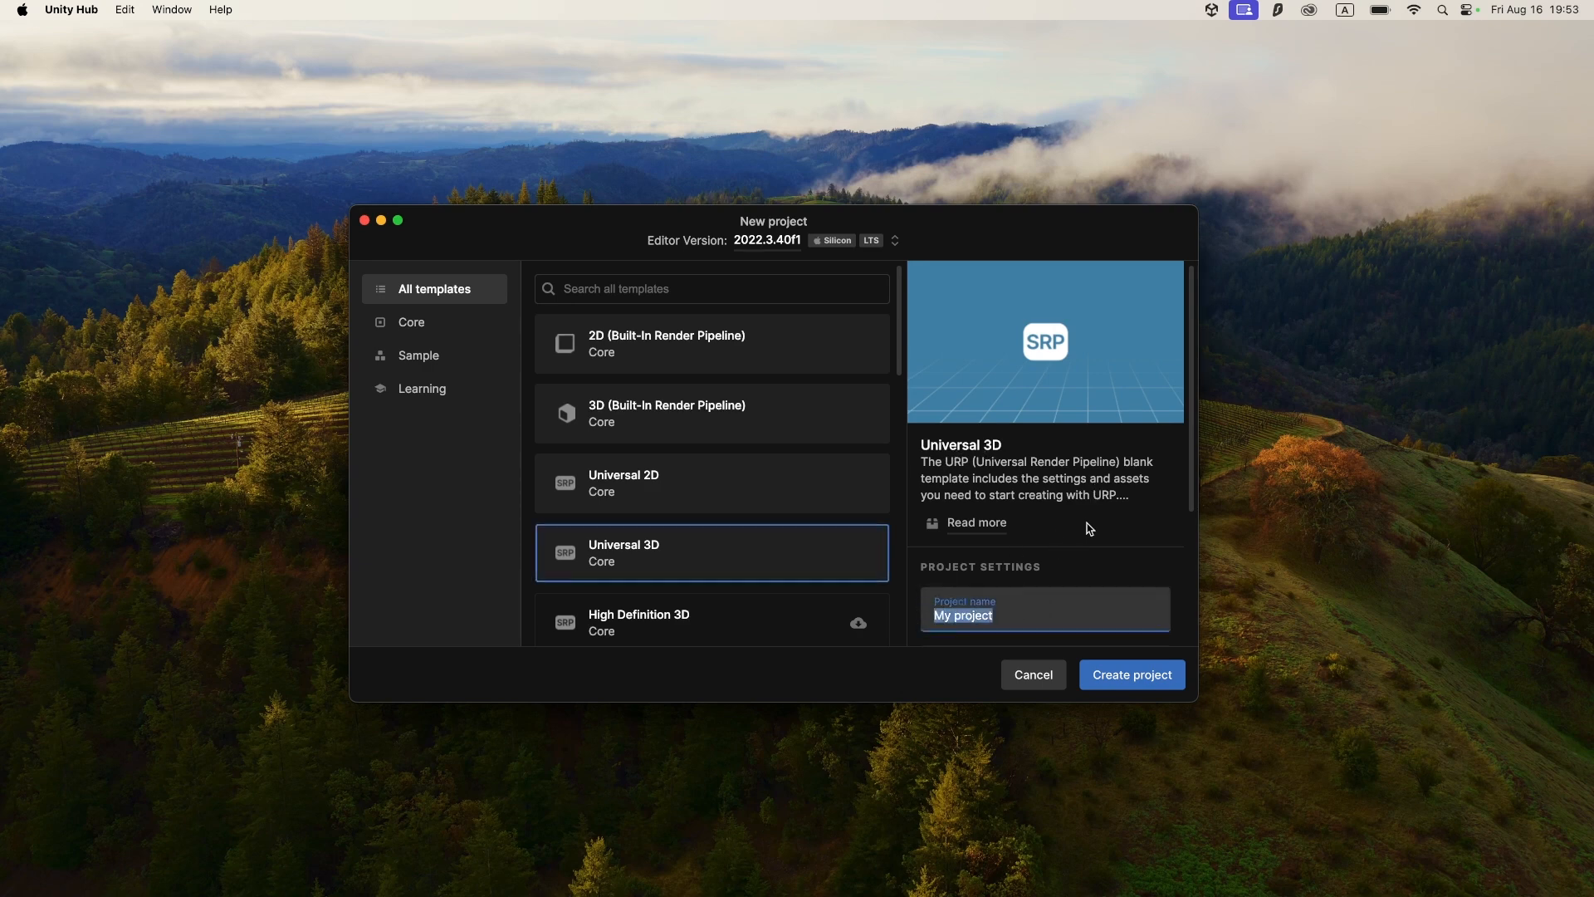
{"action": "type", "text": "VisionOS_FirstApp"}
{"action": "left_click", "coordinate": [1154, 672]}
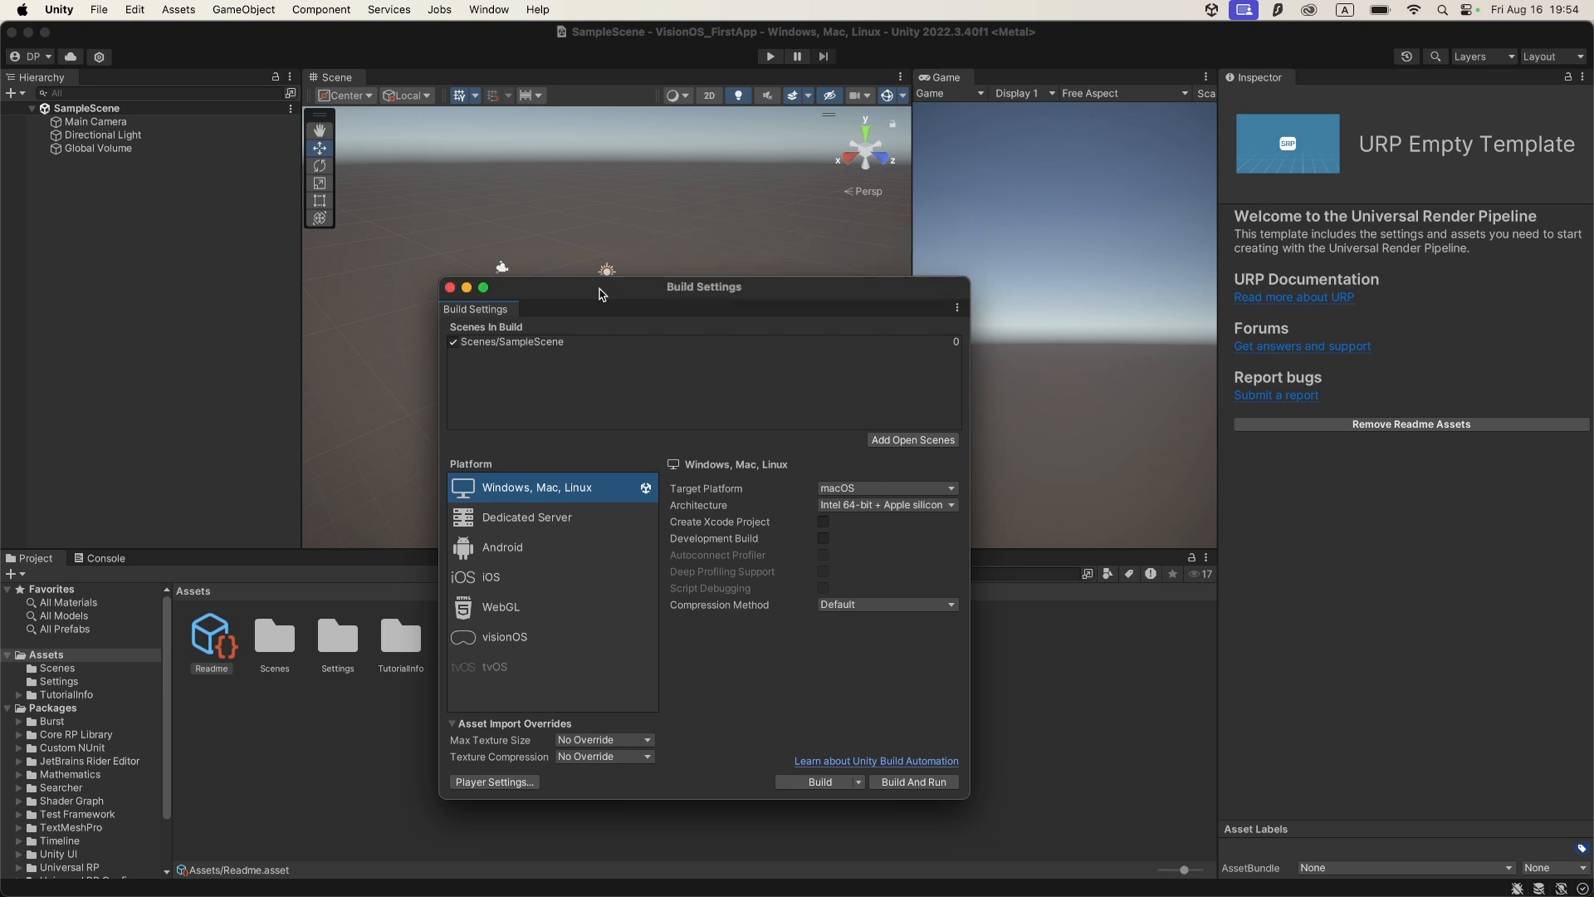
Close the Build Settings window and switch the Unity editor to the Default layout
{"action": "left_click", "coordinate": [450, 287]}
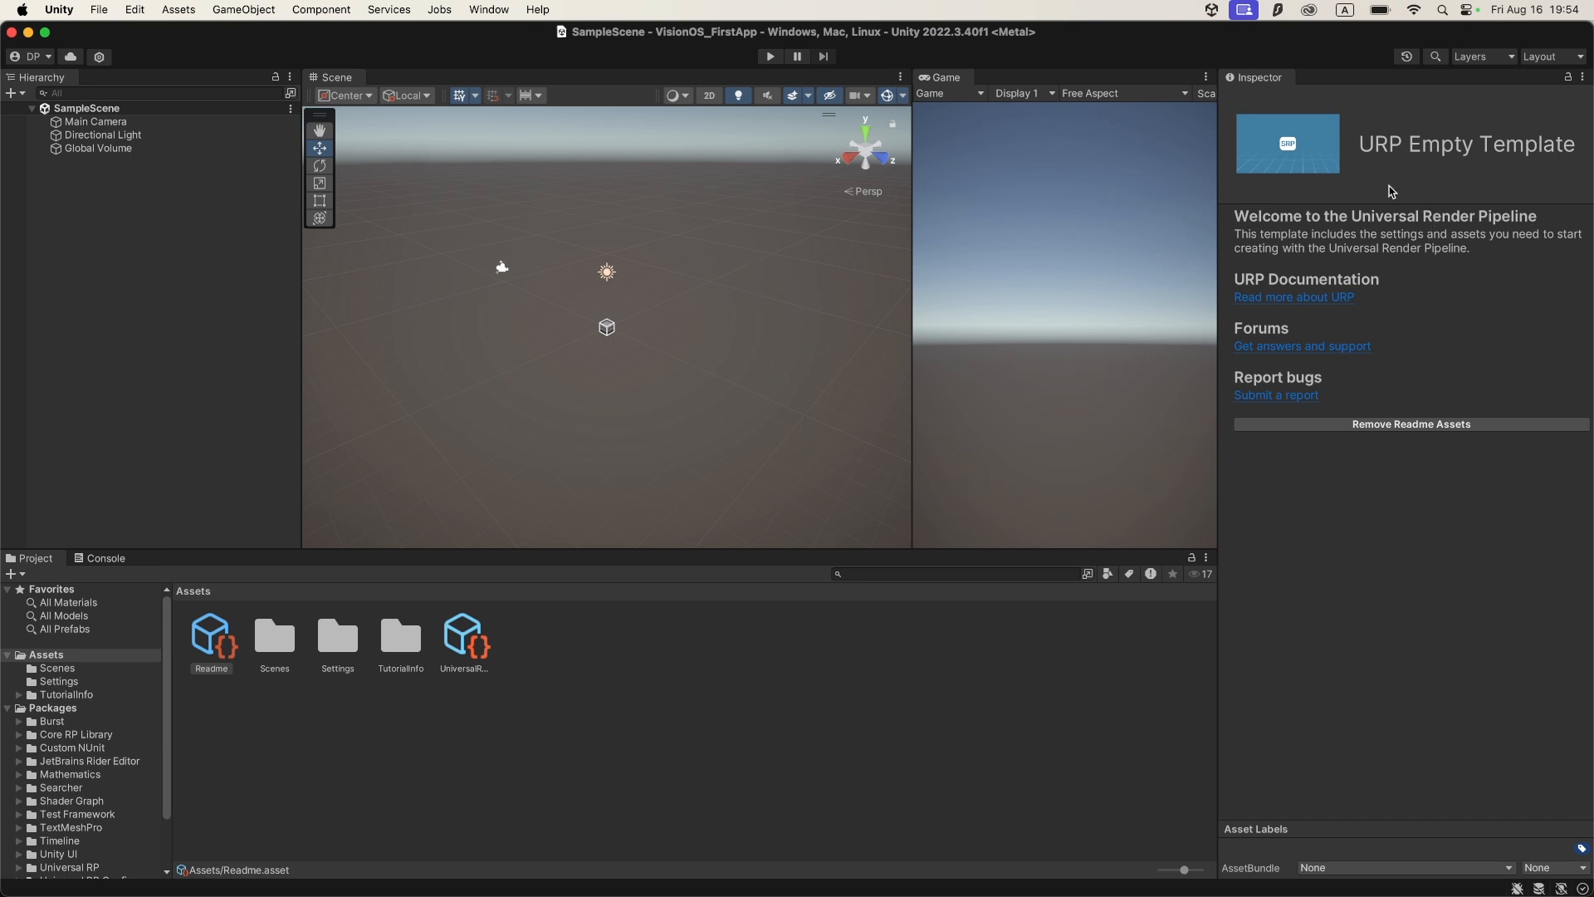
{"action": "left_click", "coordinate": [1547, 64]}
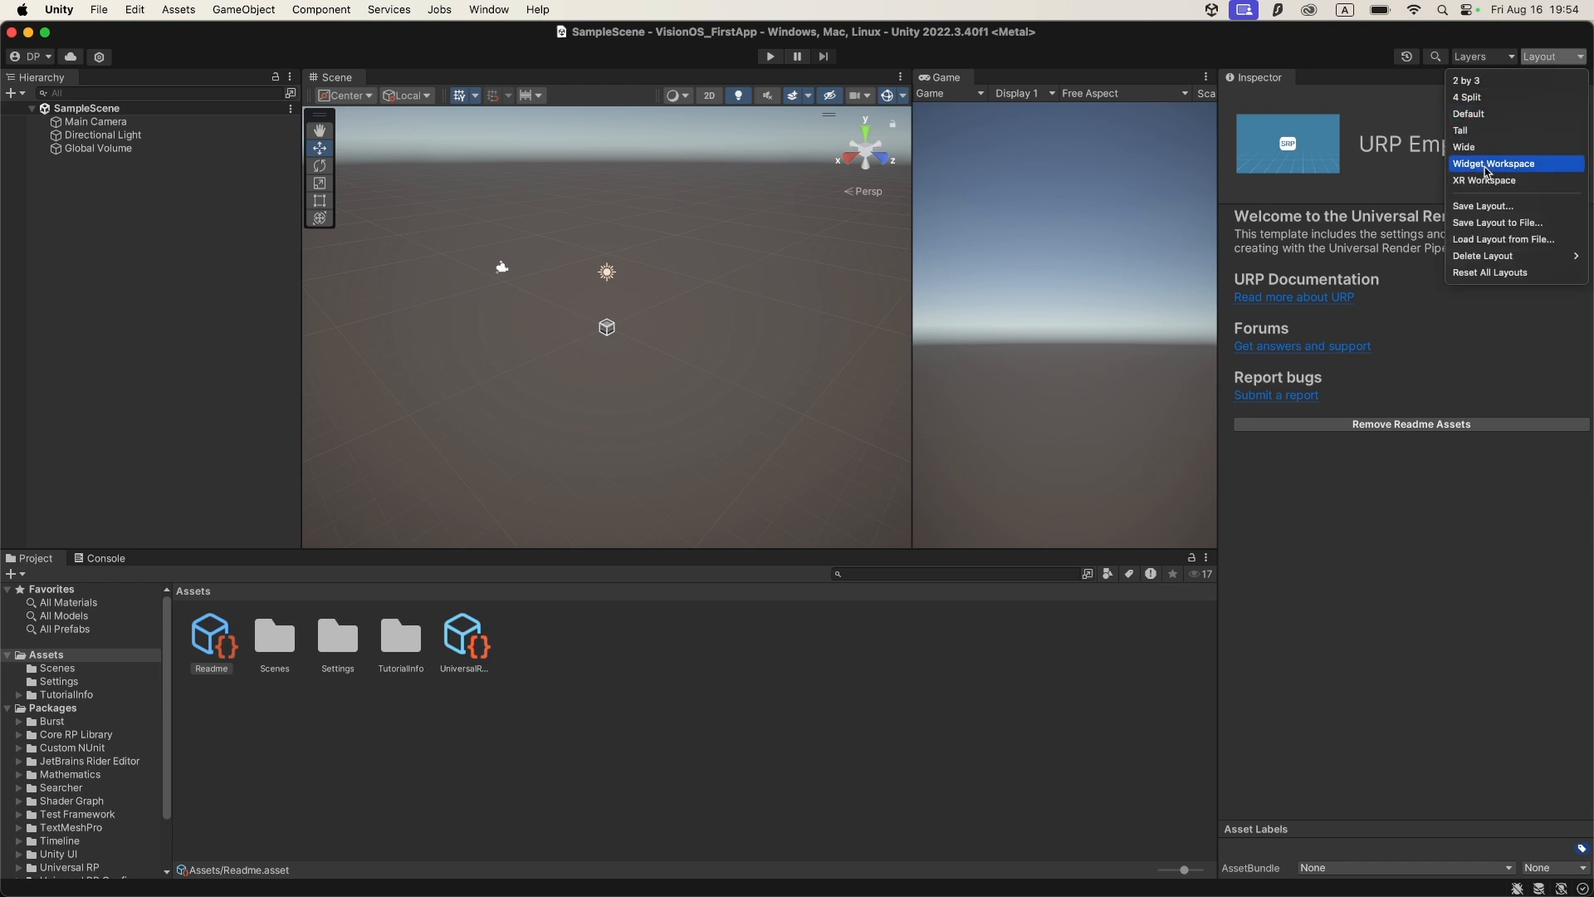
{"action": "left_click", "coordinate": [1497, 121]}
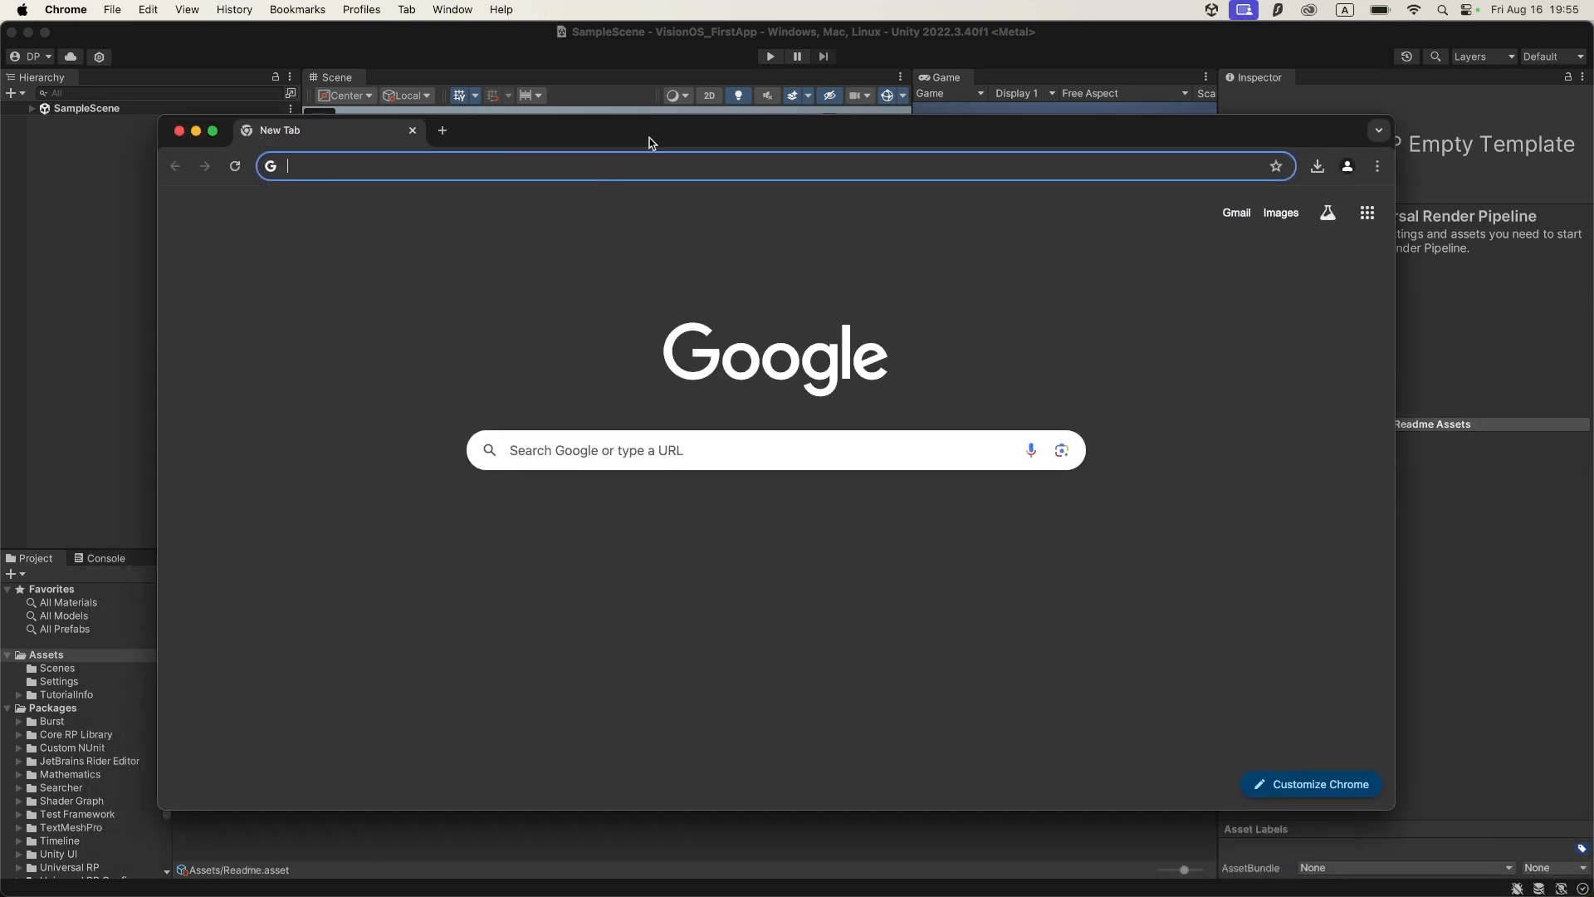
Search the web for "xcodes" in Chrome and open the xcodes.app website
{"action": "type", "text": "xcodes"}
{"action": "key", "text": "Return"}
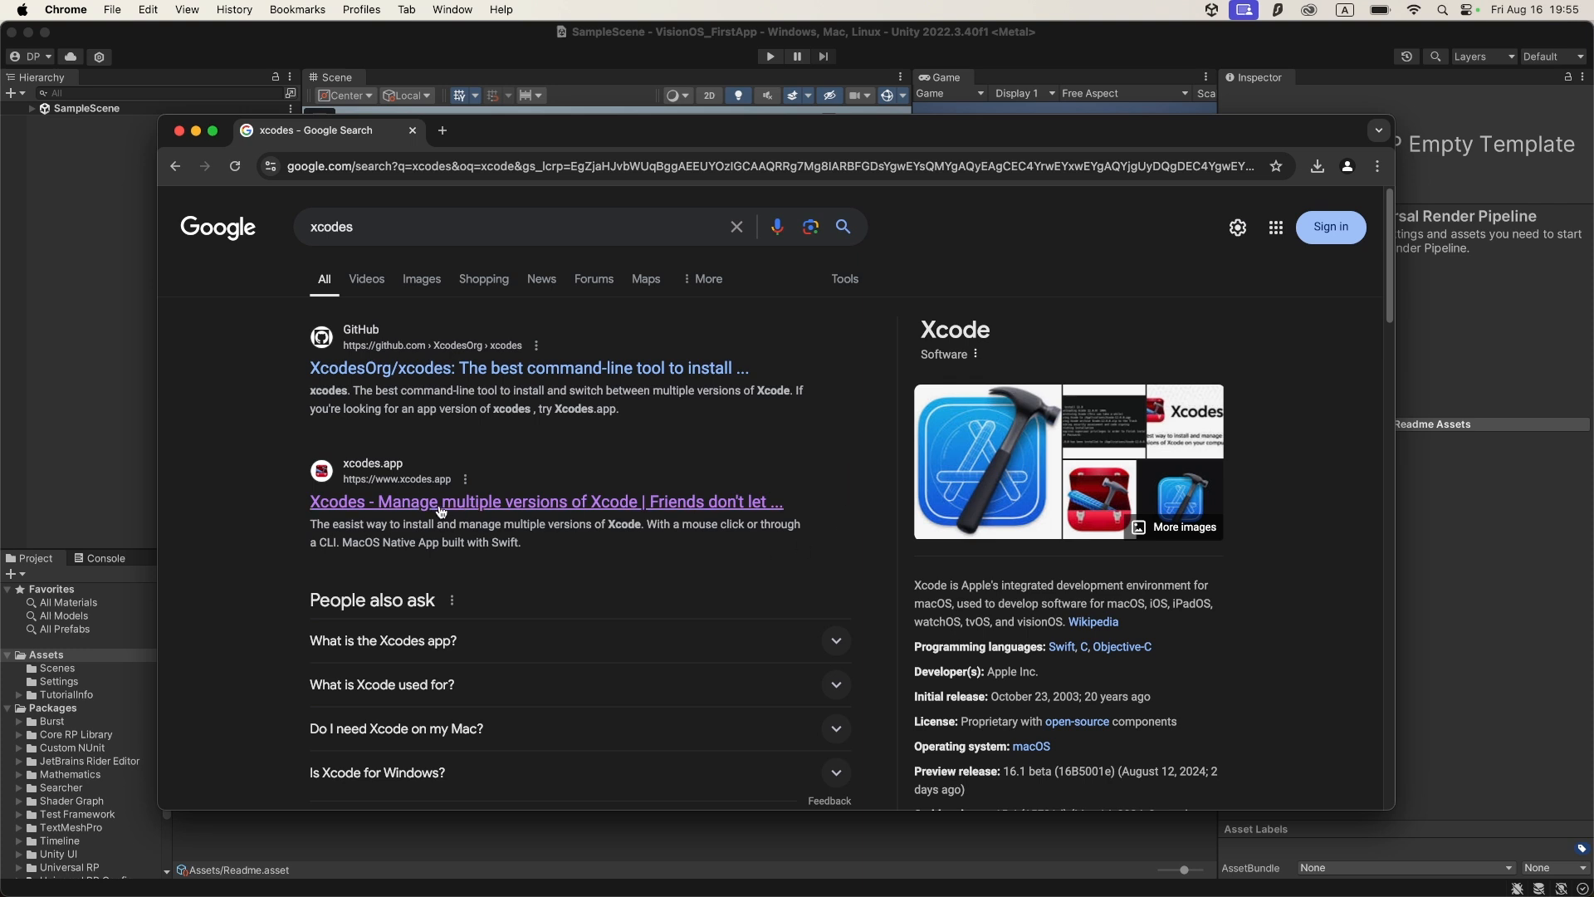
{"action": "left_click_drag", "start_coordinate": [304, 511], "coordinate": [483, 545]}
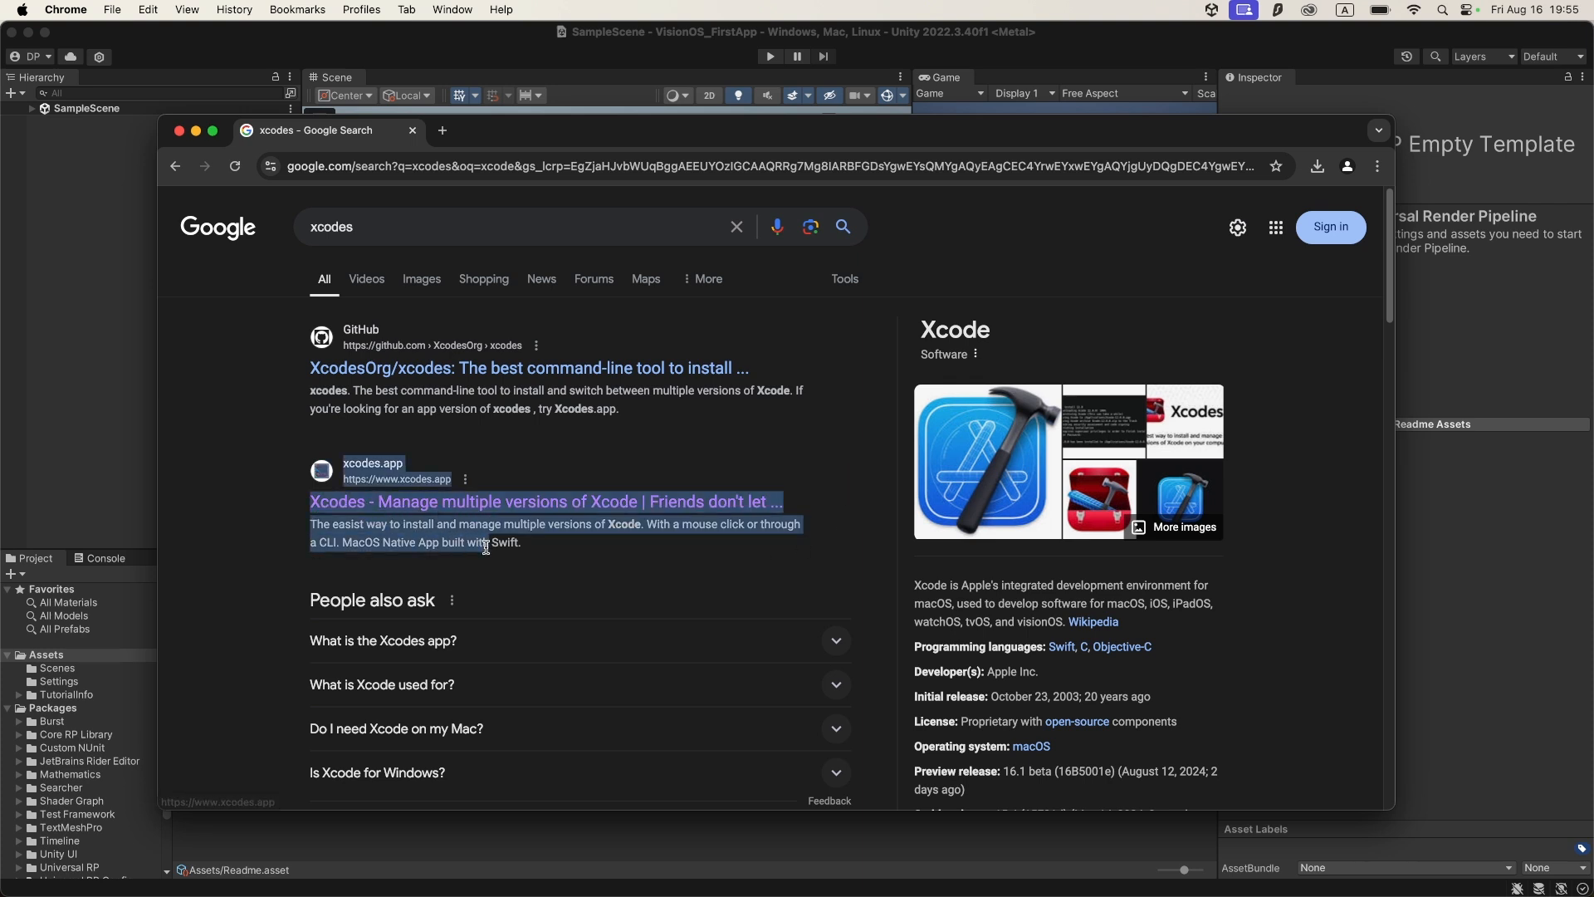
{"action": "left_click", "coordinate": [531, 552]}
{"action": "left_click", "coordinate": [507, 512]}
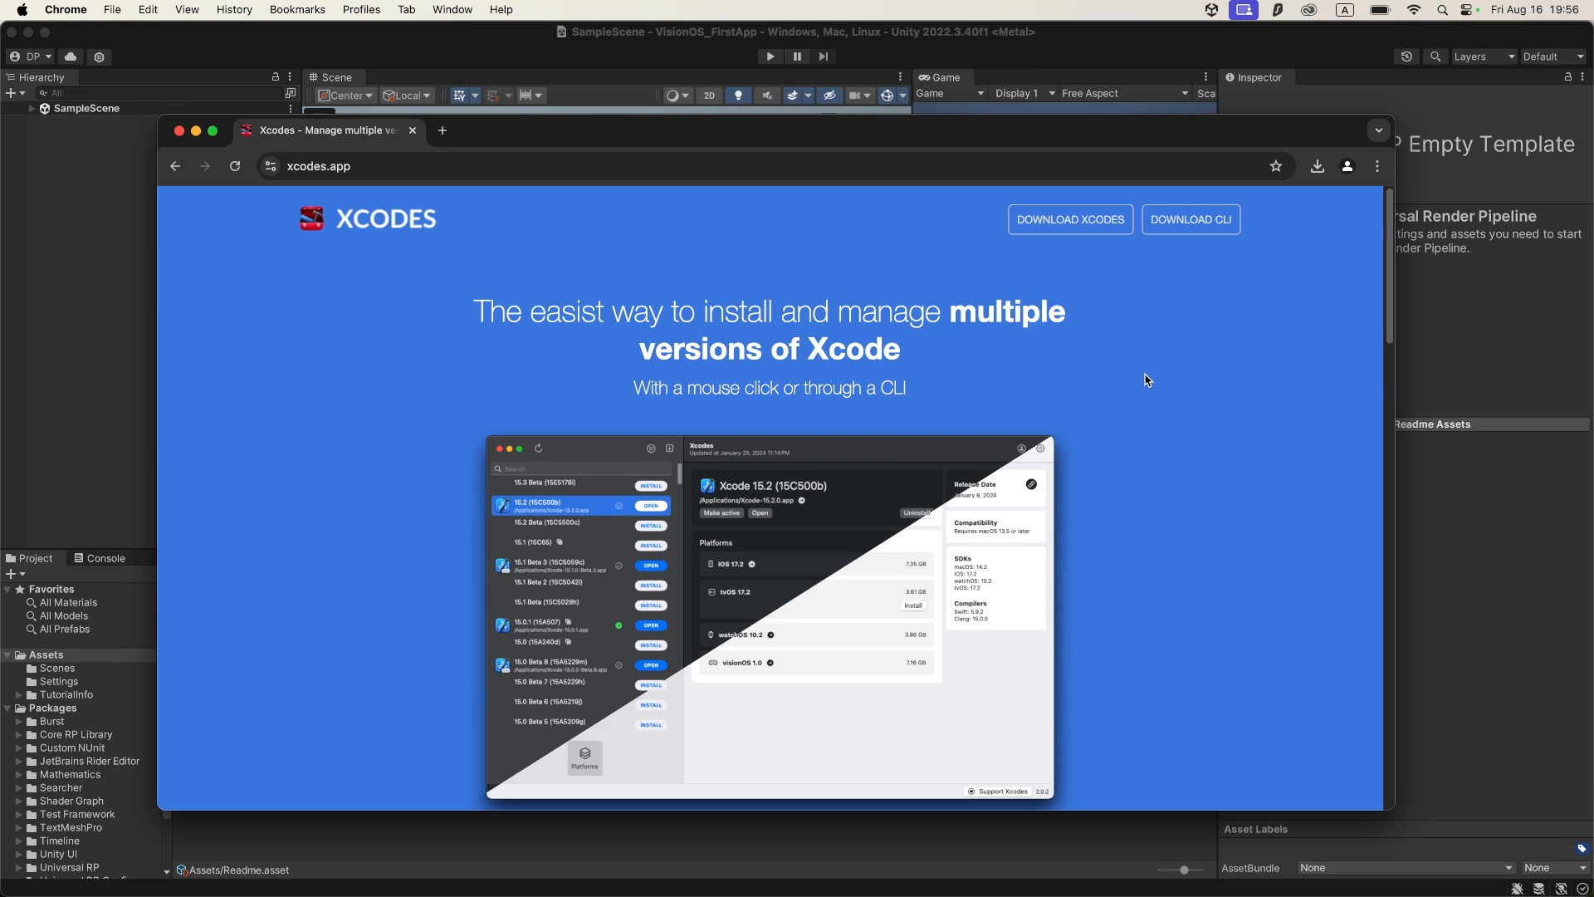
Look through the Xcodes home page and open the download page of the Xcodes app on GitHub
{"action": "scroll", "coordinate": [1146, 380], "scroll_direction": "down", "scroll_amount": 5}
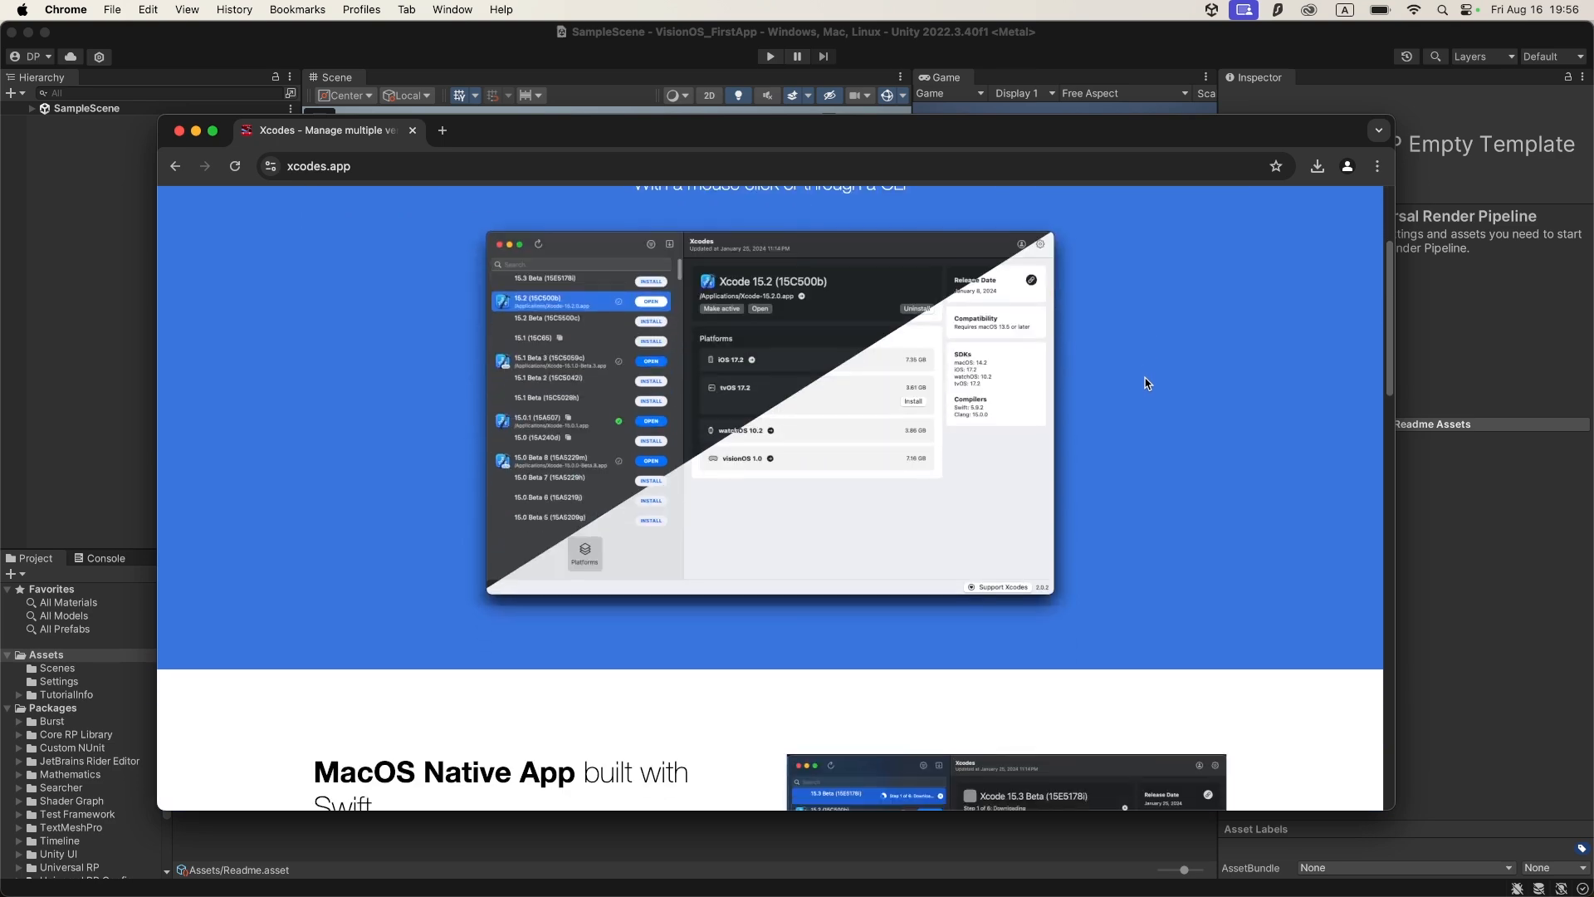
{"action": "scroll", "coordinate": [1260, 430], "scroll_direction": "down", "scroll_amount": 2}
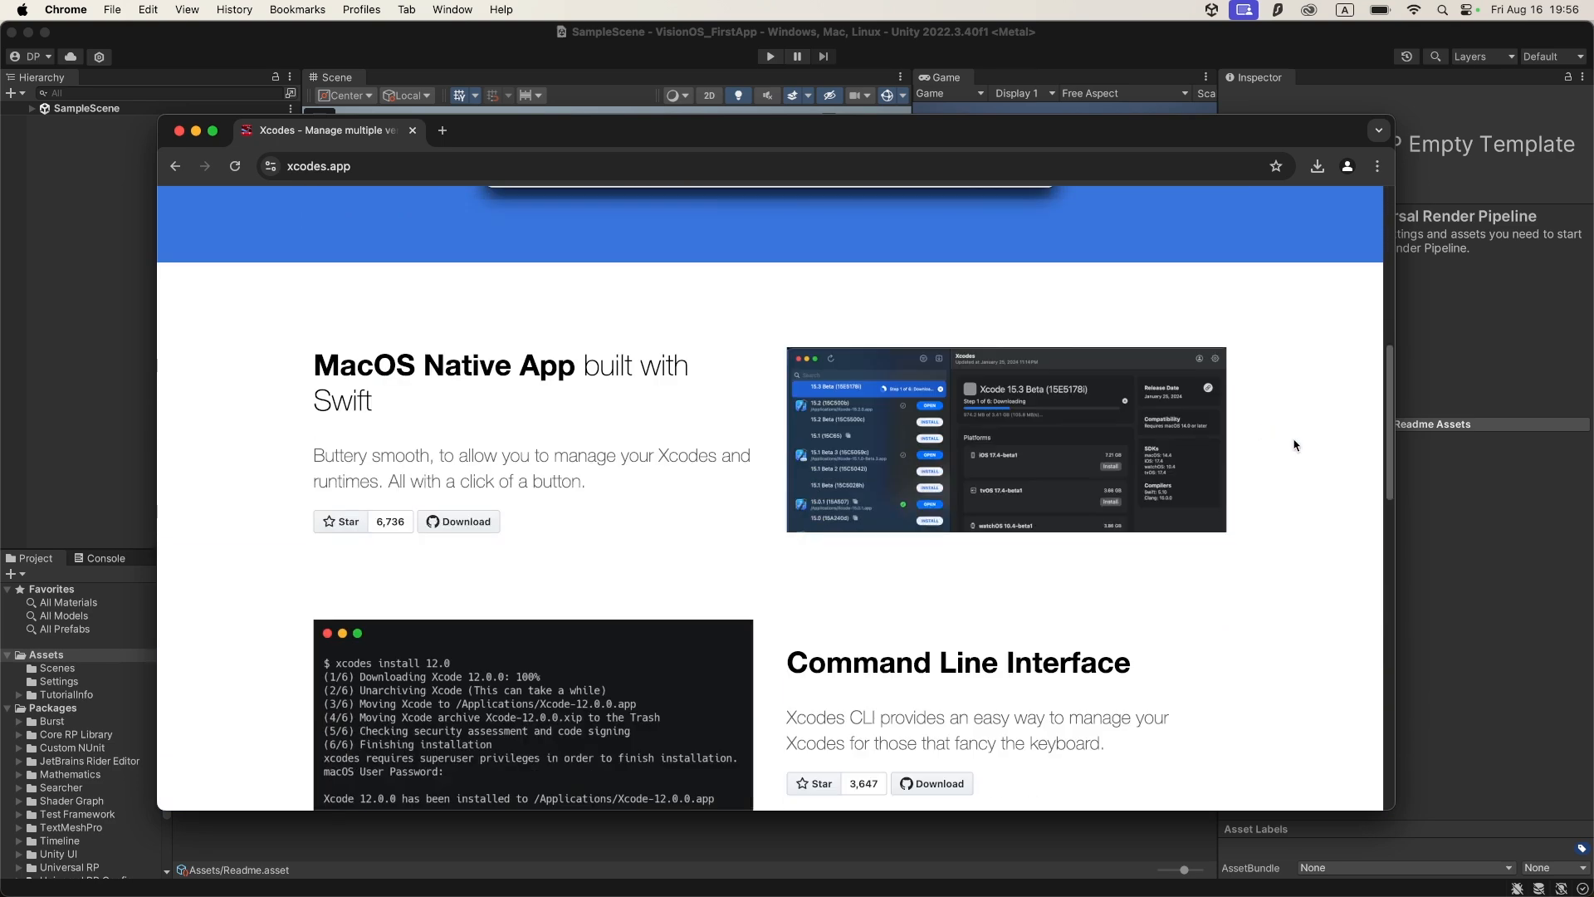
{"action": "scroll", "coordinate": [1291, 445], "scroll_direction": "up", "scroll_amount": 4}
{"action": "scroll", "coordinate": [1294, 449], "scroll_direction": "up", "scroll_amount": 3}
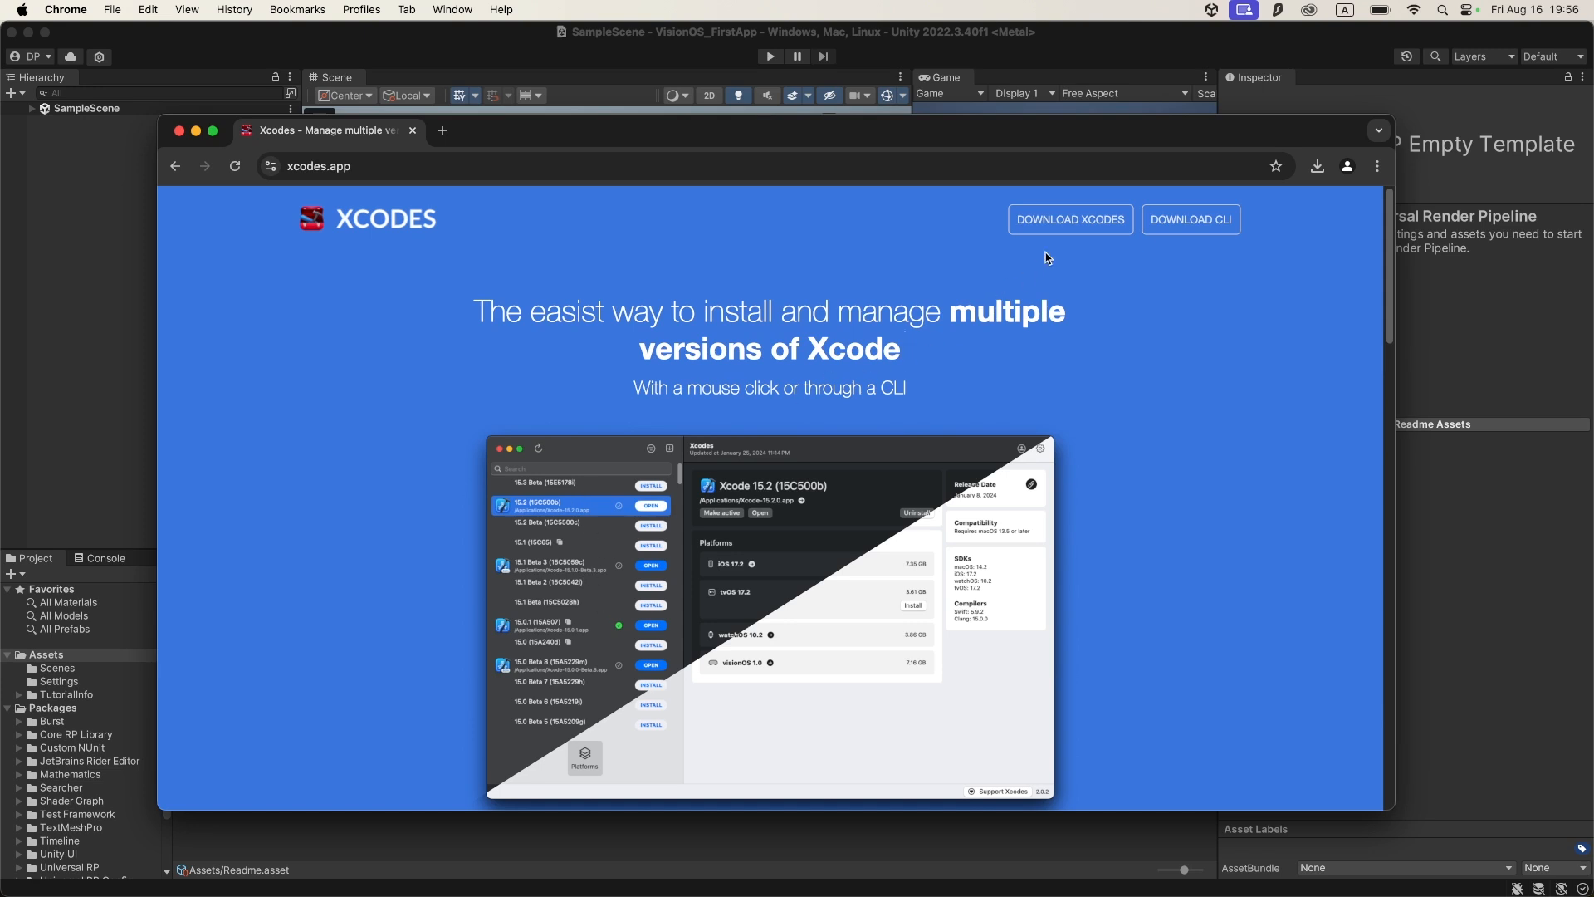
{"action": "left_click", "coordinate": [1027, 224]}
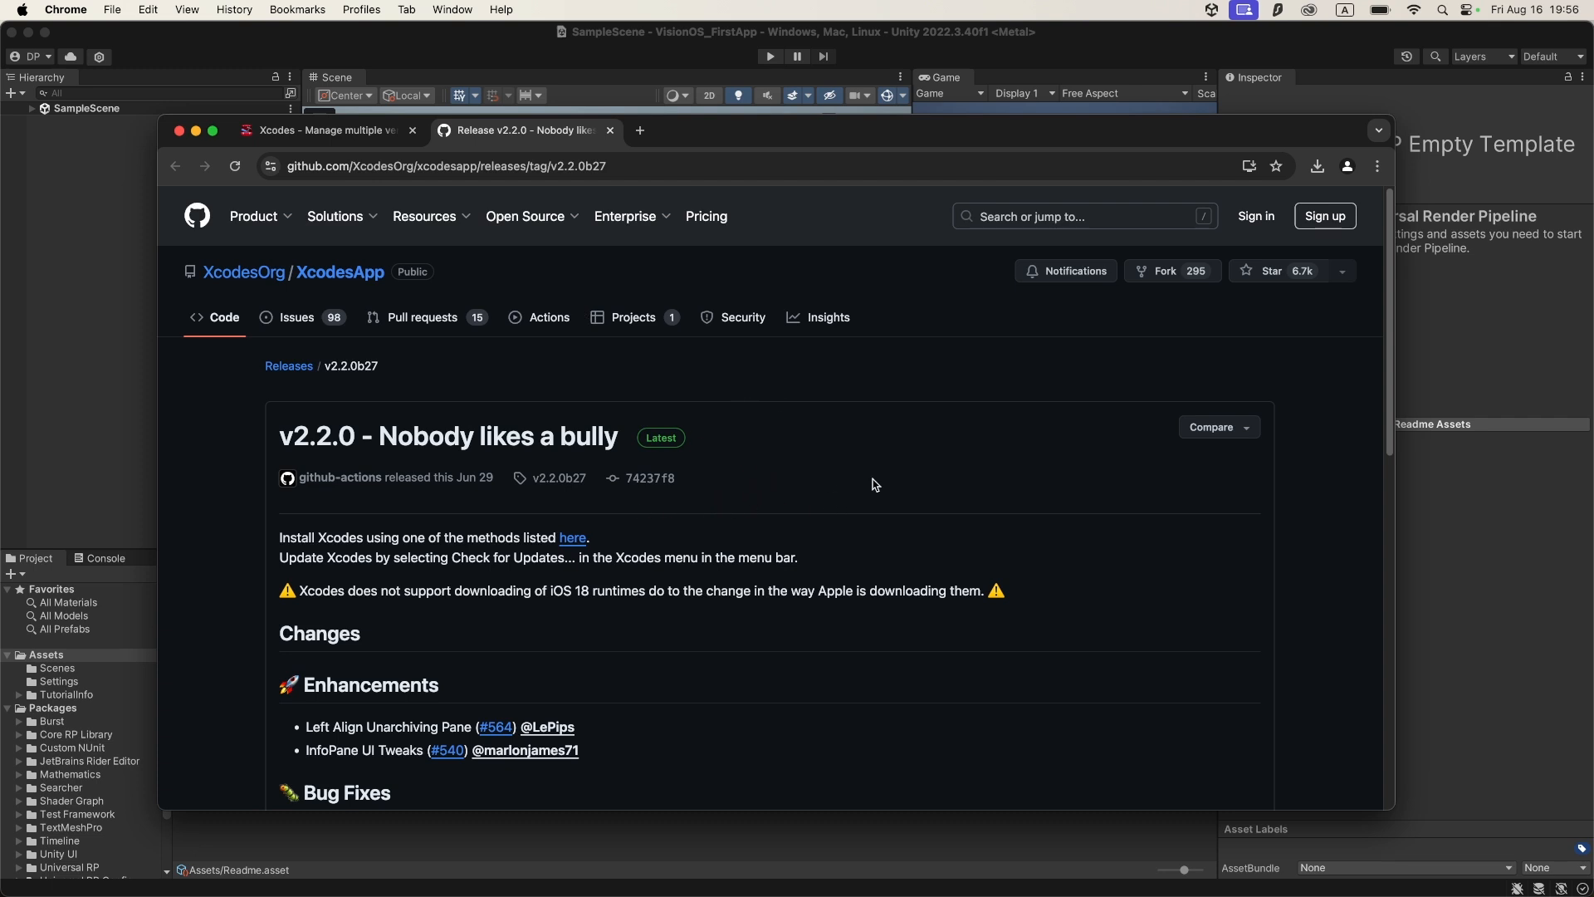
Review the GitHub release notes of Xcodes v2.2.0 and close both browser tabs
{"action": "scroll", "coordinate": [875, 485], "scroll_direction": "down", "scroll_amount": 5}
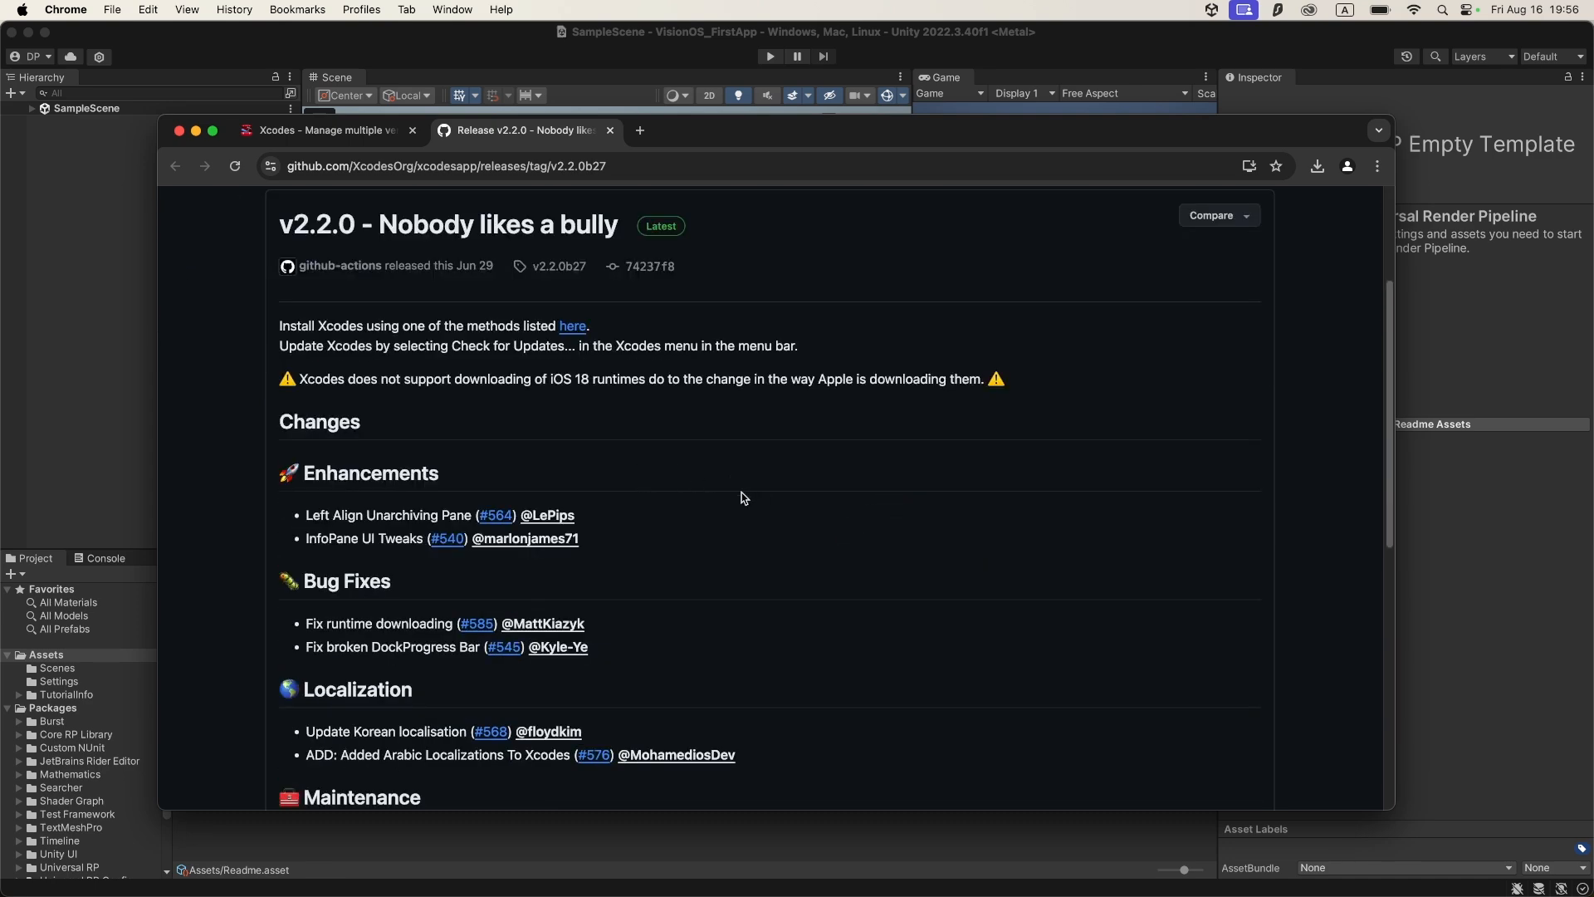
{"action": "scroll", "coordinate": [765, 542], "scroll_direction": "up", "scroll_amount": 4}
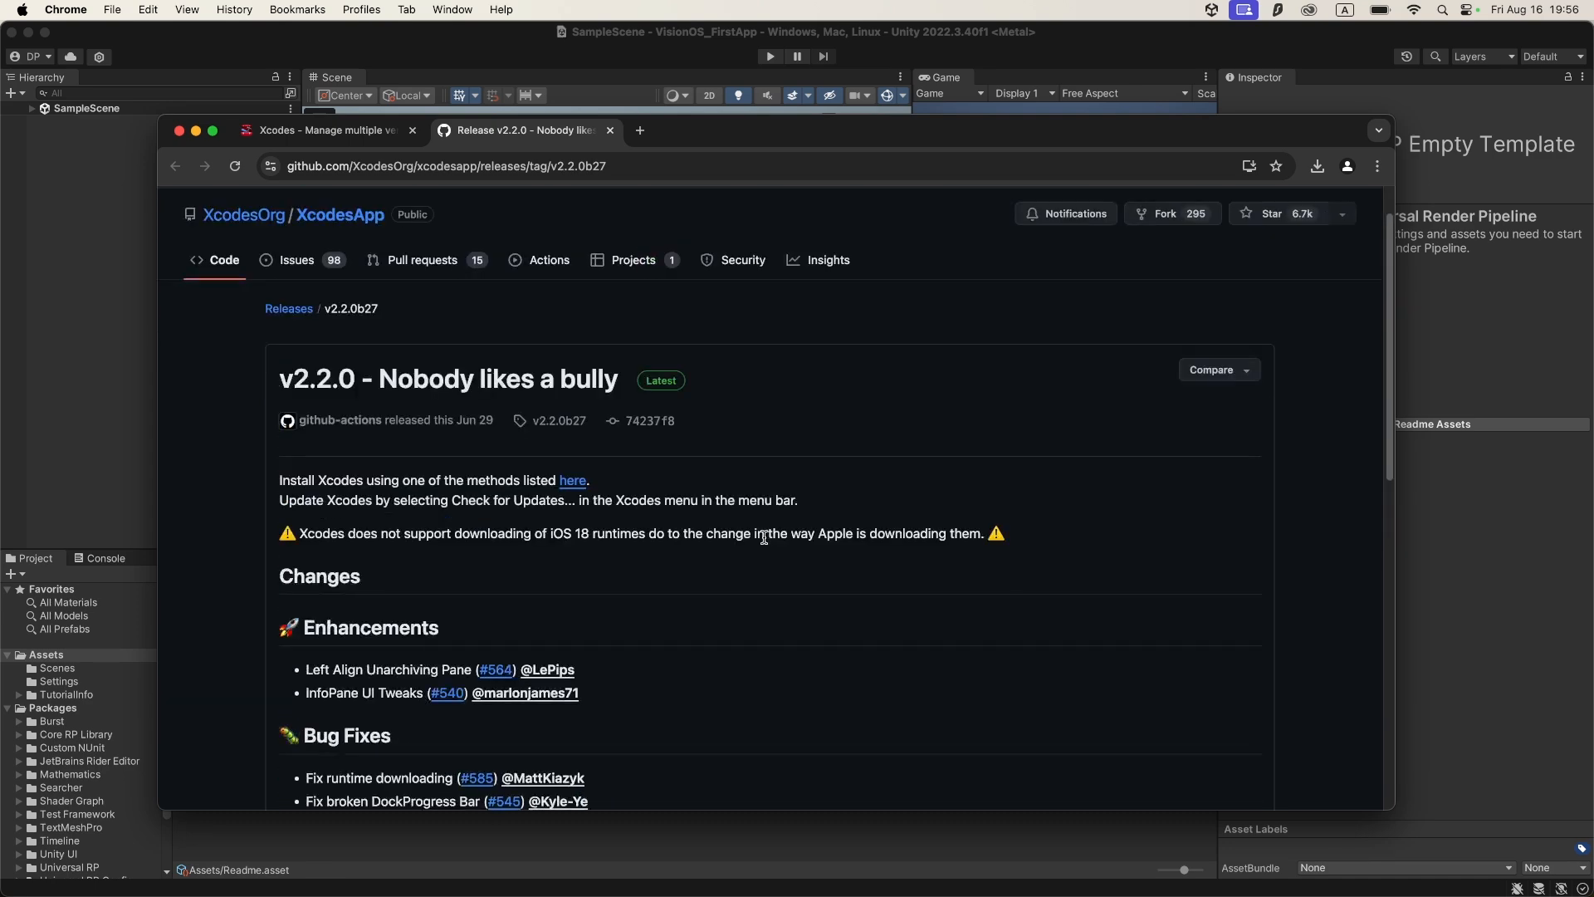
{"action": "scroll", "coordinate": [814, 506], "scroll_direction": "up", "scroll_amount": 1}
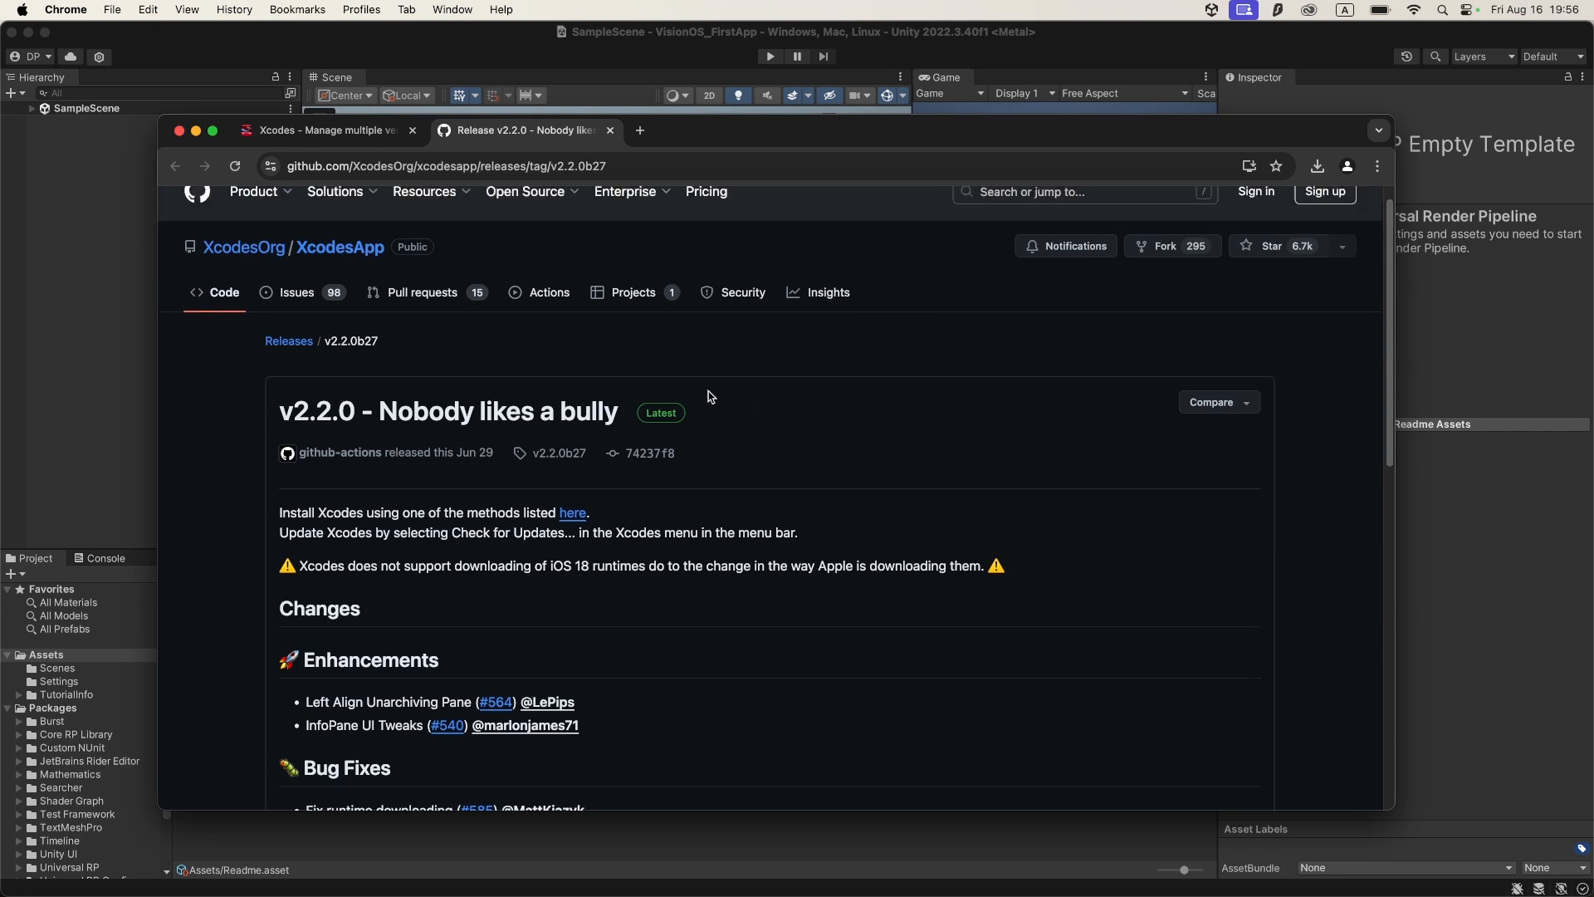
{"action": "left_click", "coordinate": [610, 131]}
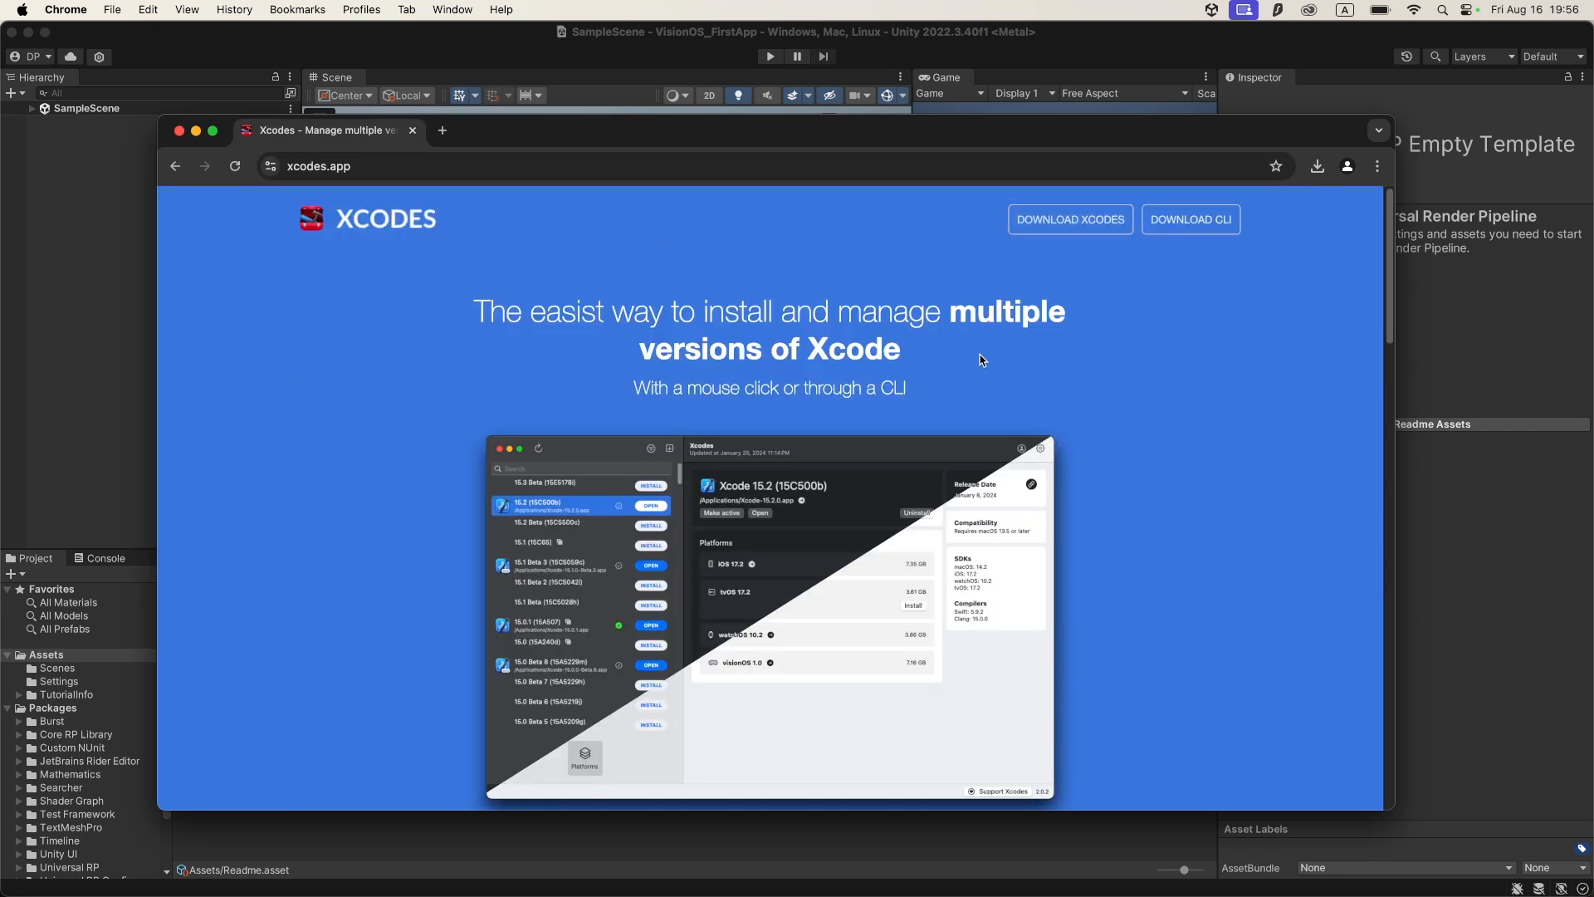
{"action": "left_click", "coordinate": [413, 133]}
Open the Xcodes app and compare the platforms of Xcode 16.1 Beta, 16.0 Beta 5 and 15.4 Release Candidate
{"action": "left_click", "coordinate": [742, 857]}
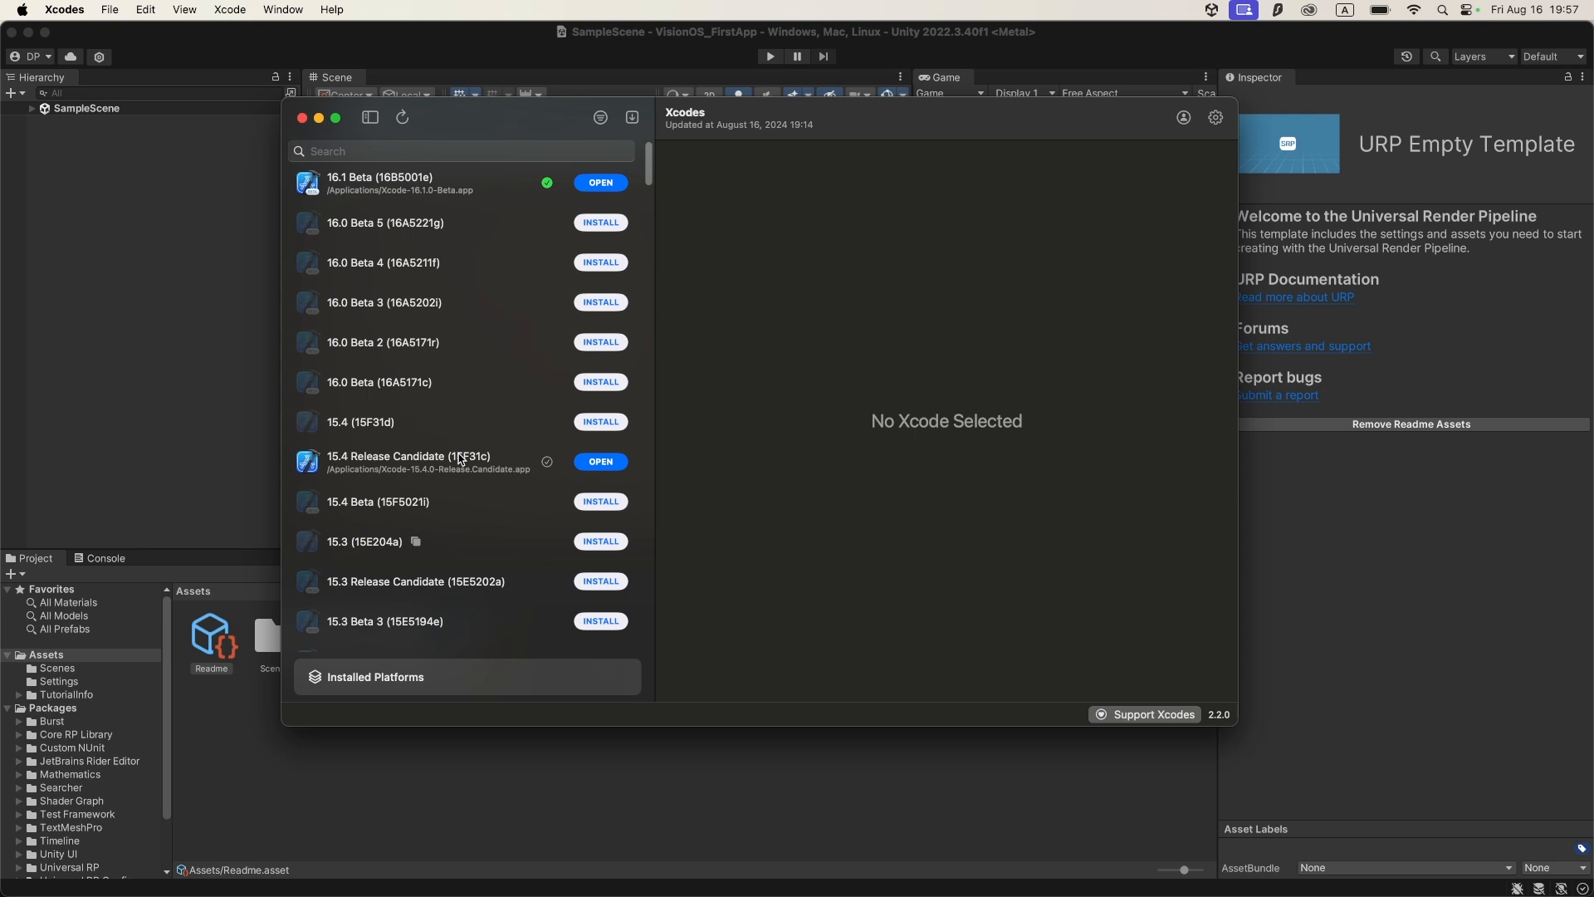
{"action": "left_click", "coordinate": [430, 188]}
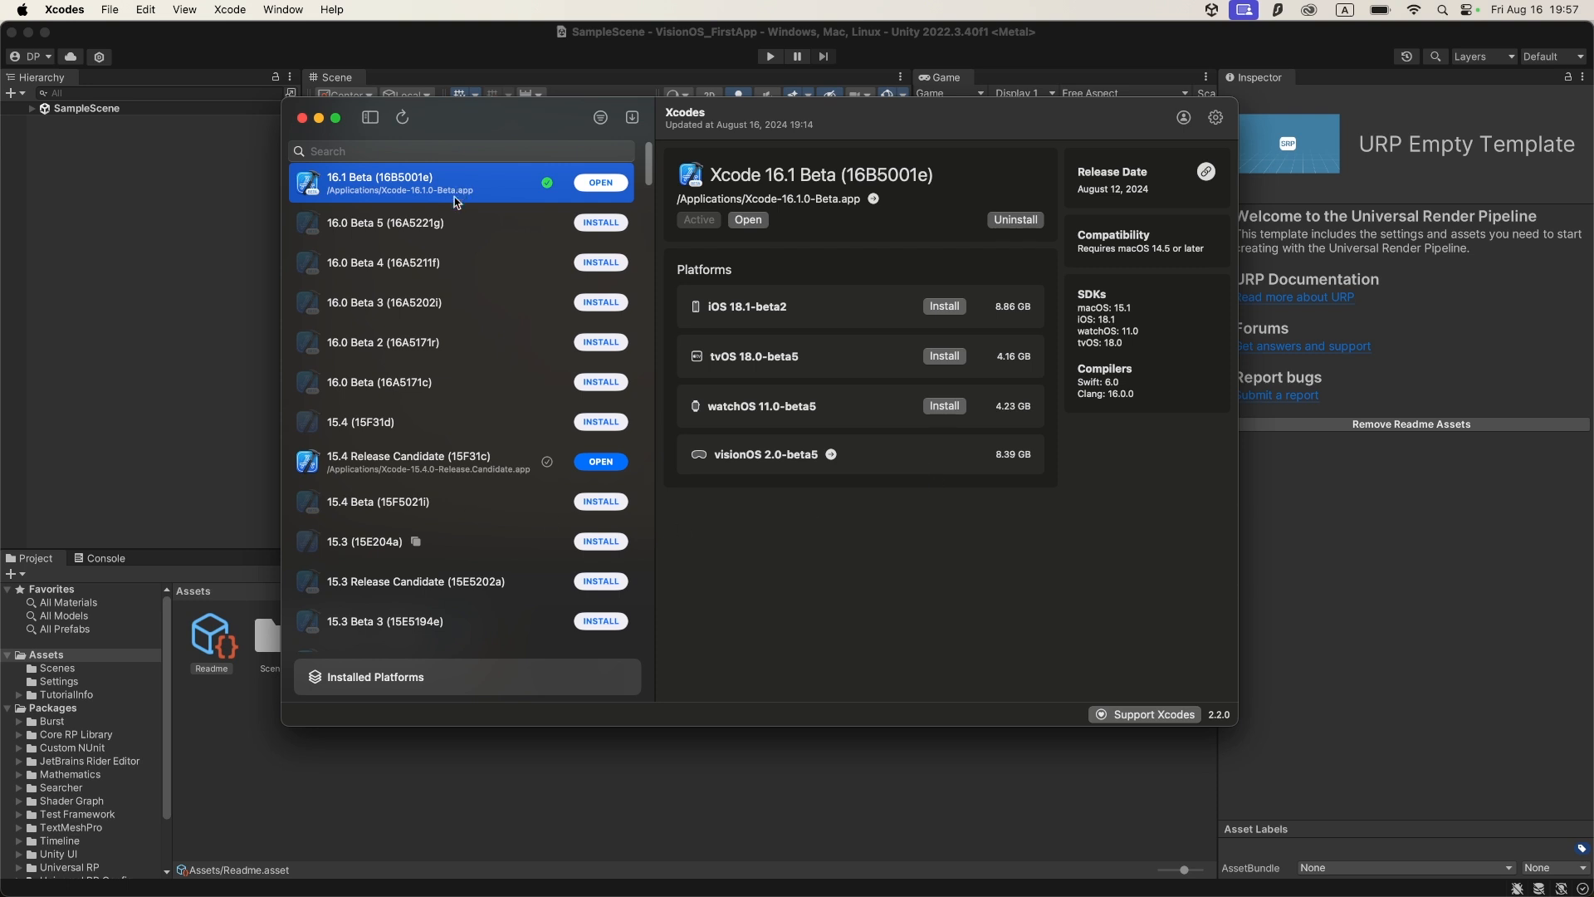
{"action": "left_click", "coordinate": [363, 231]}
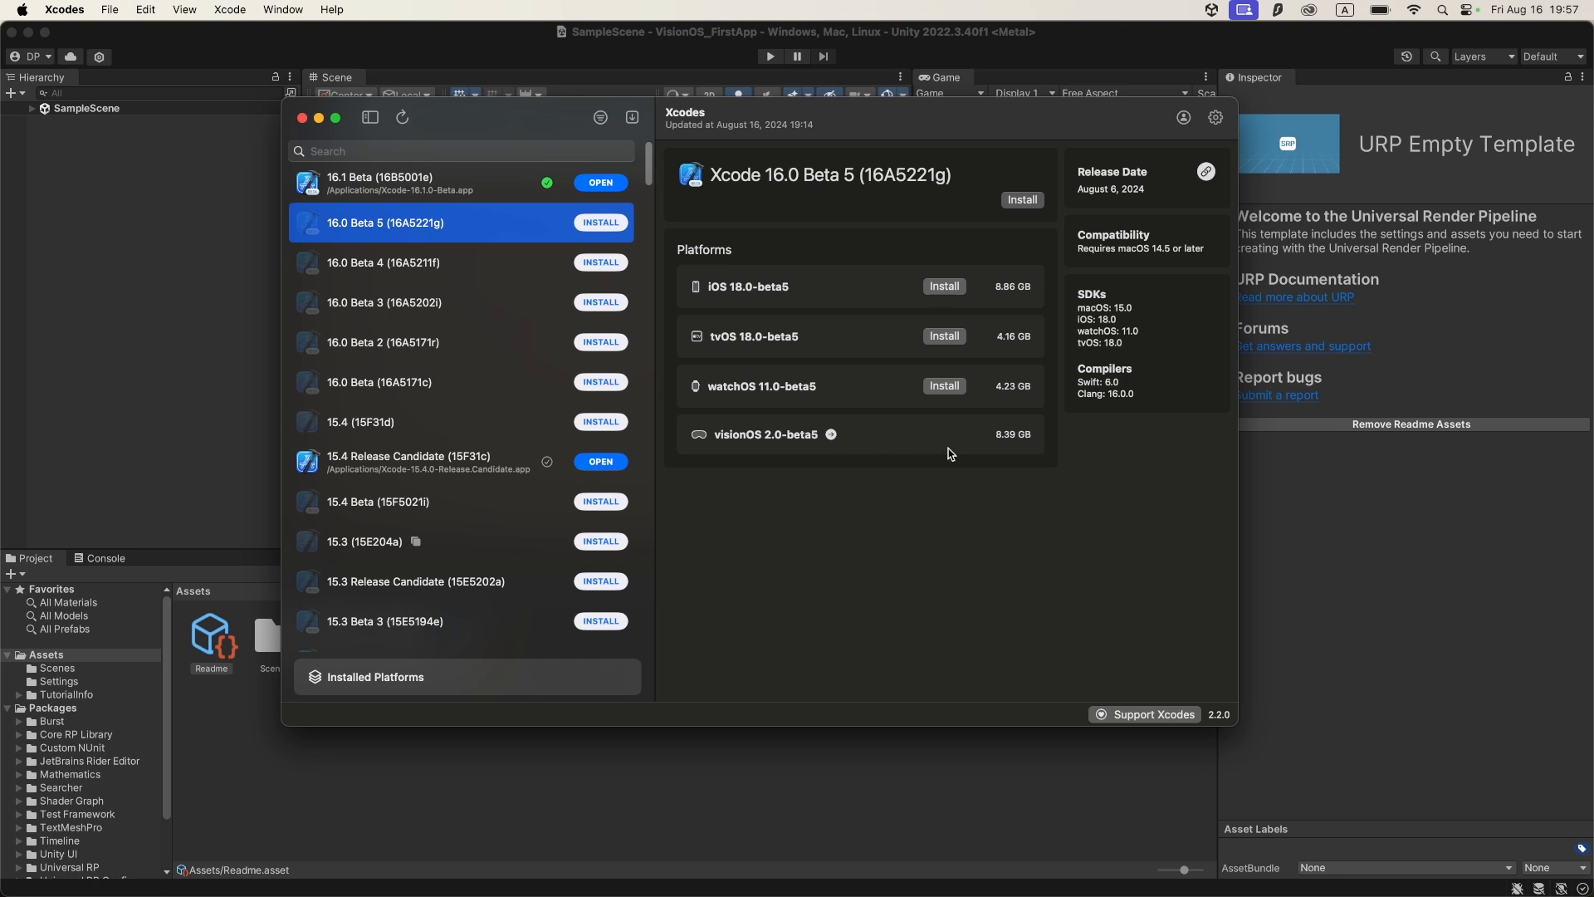
{"action": "left_click", "coordinate": [432, 479]}
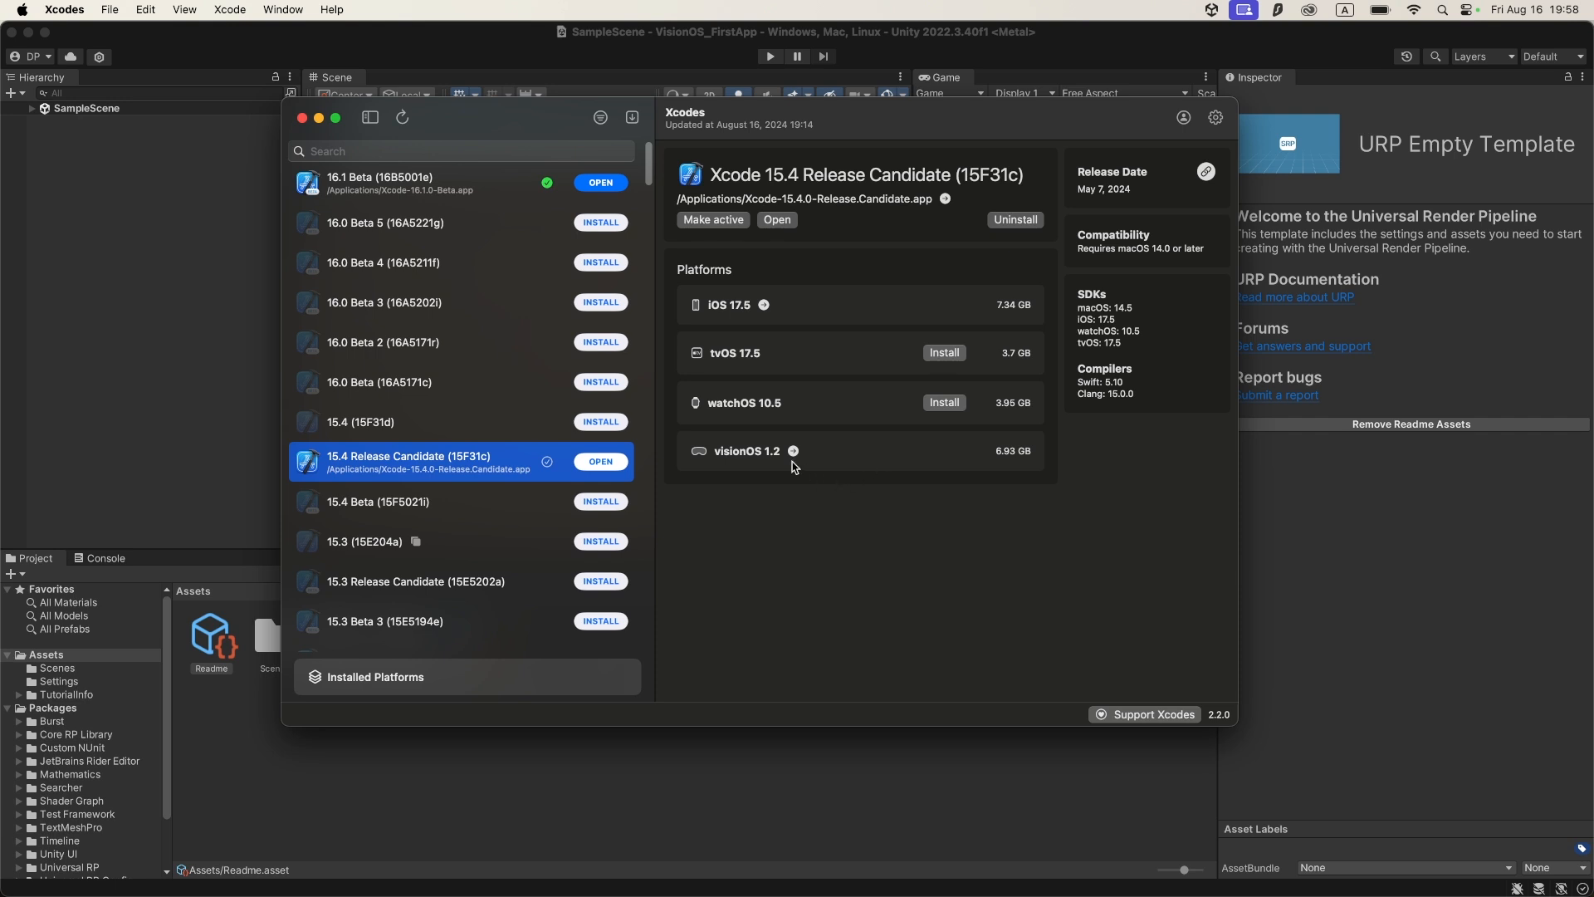
{"action": "left_click", "coordinate": [436, 183]}
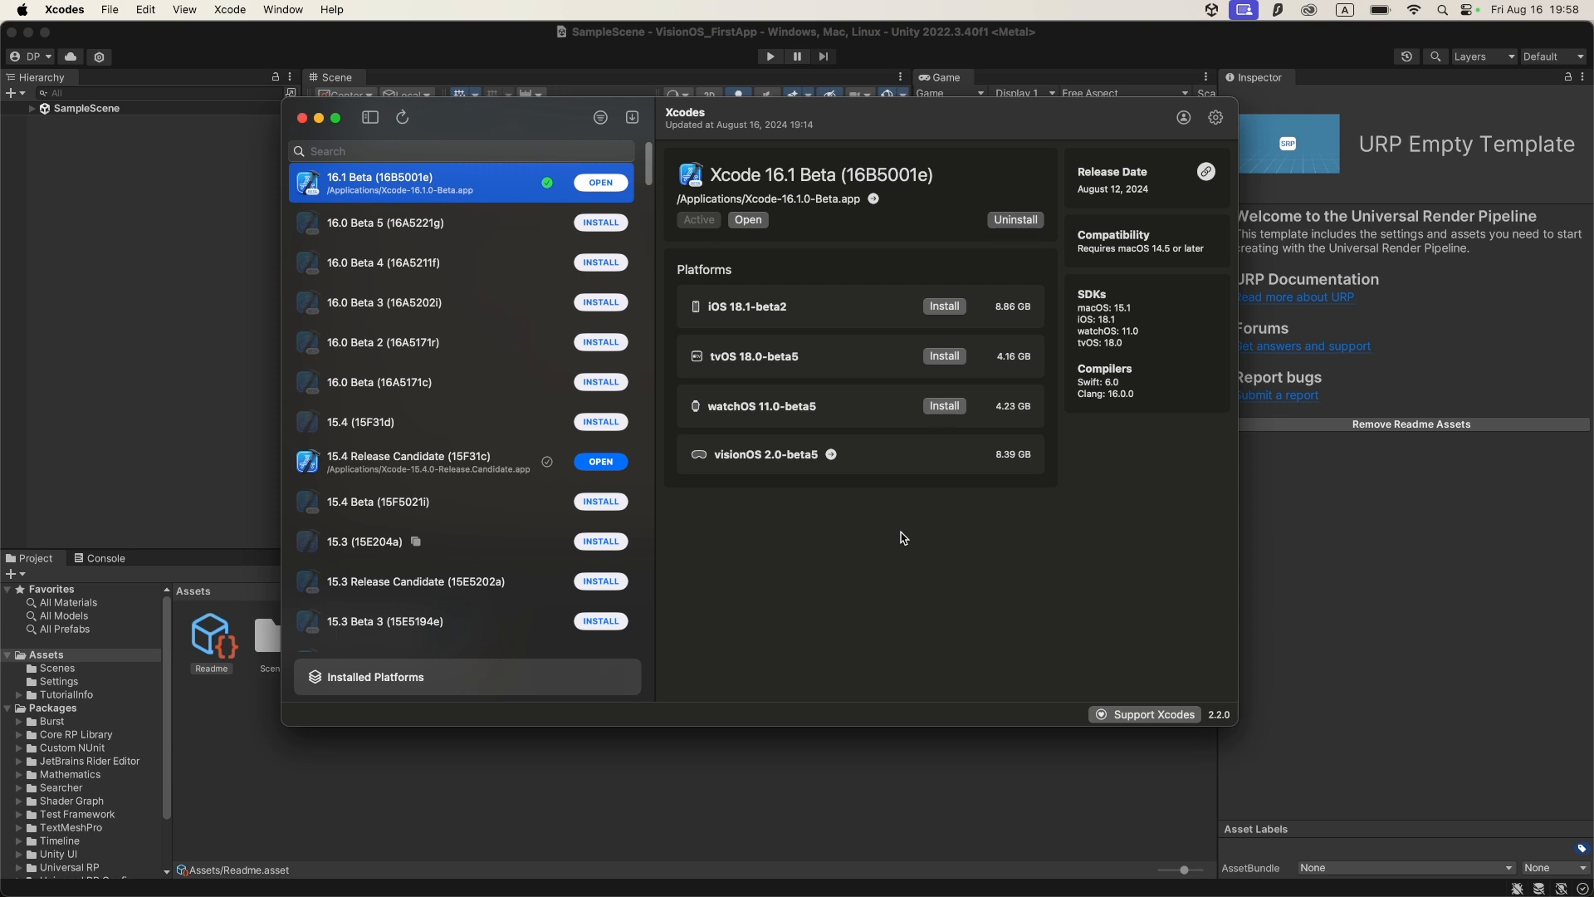
Search the Mac for the Simulator app, launch its Xcode-16.1.0-Beta version and show the Apple Vision Pro home view
{"action": "key", "text": "super+space"}
{"action": "type", "text": "simu"}
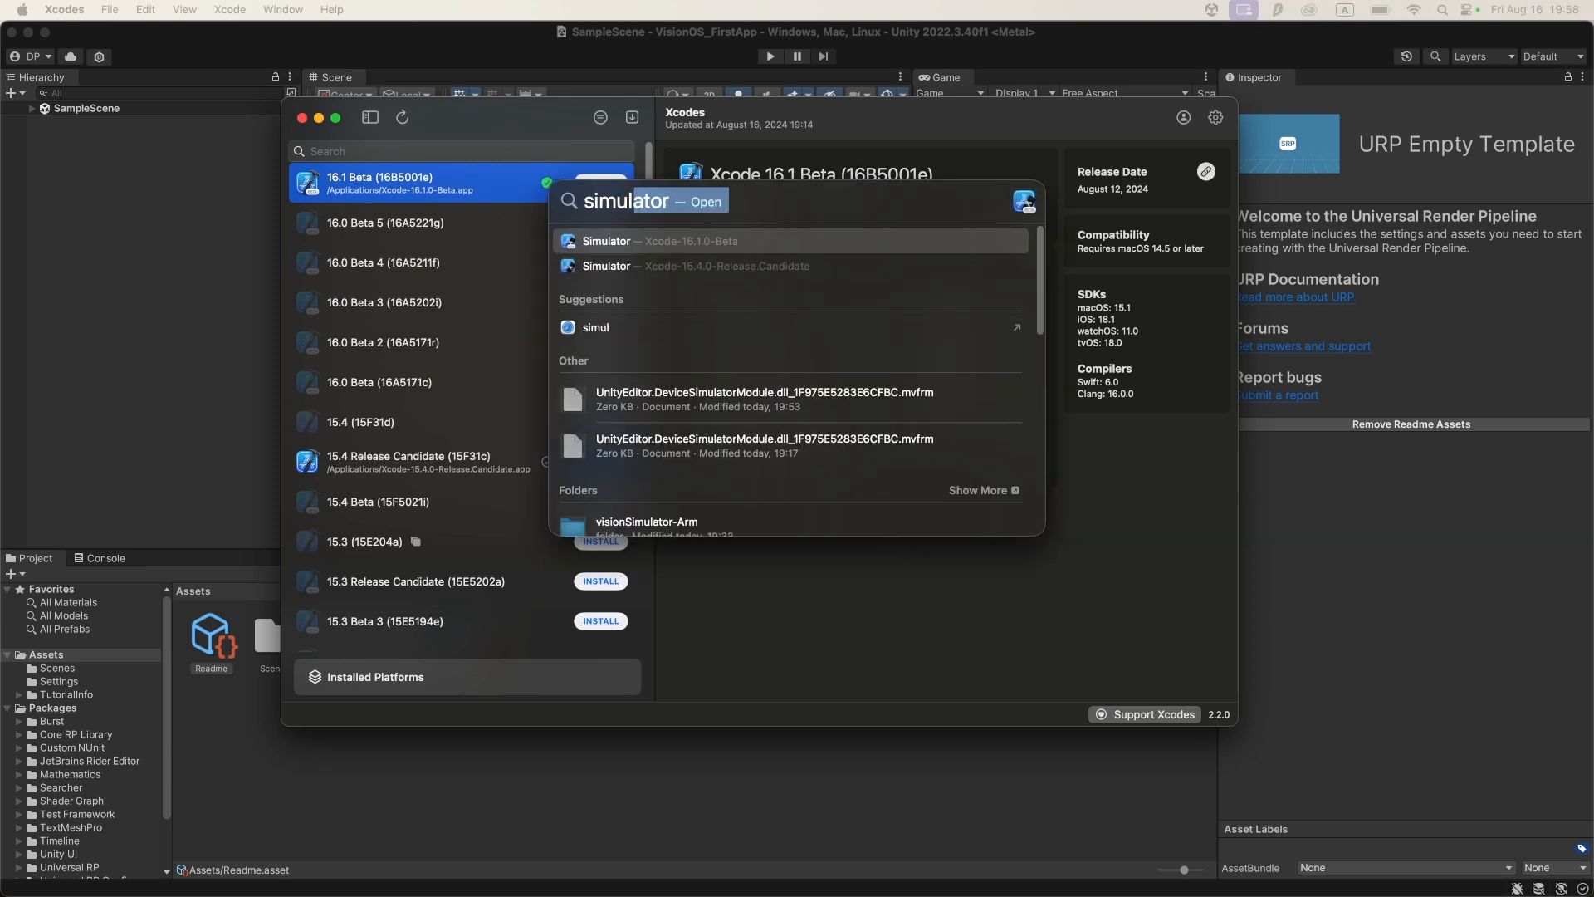
{"action": "left_click", "coordinate": [656, 242]}
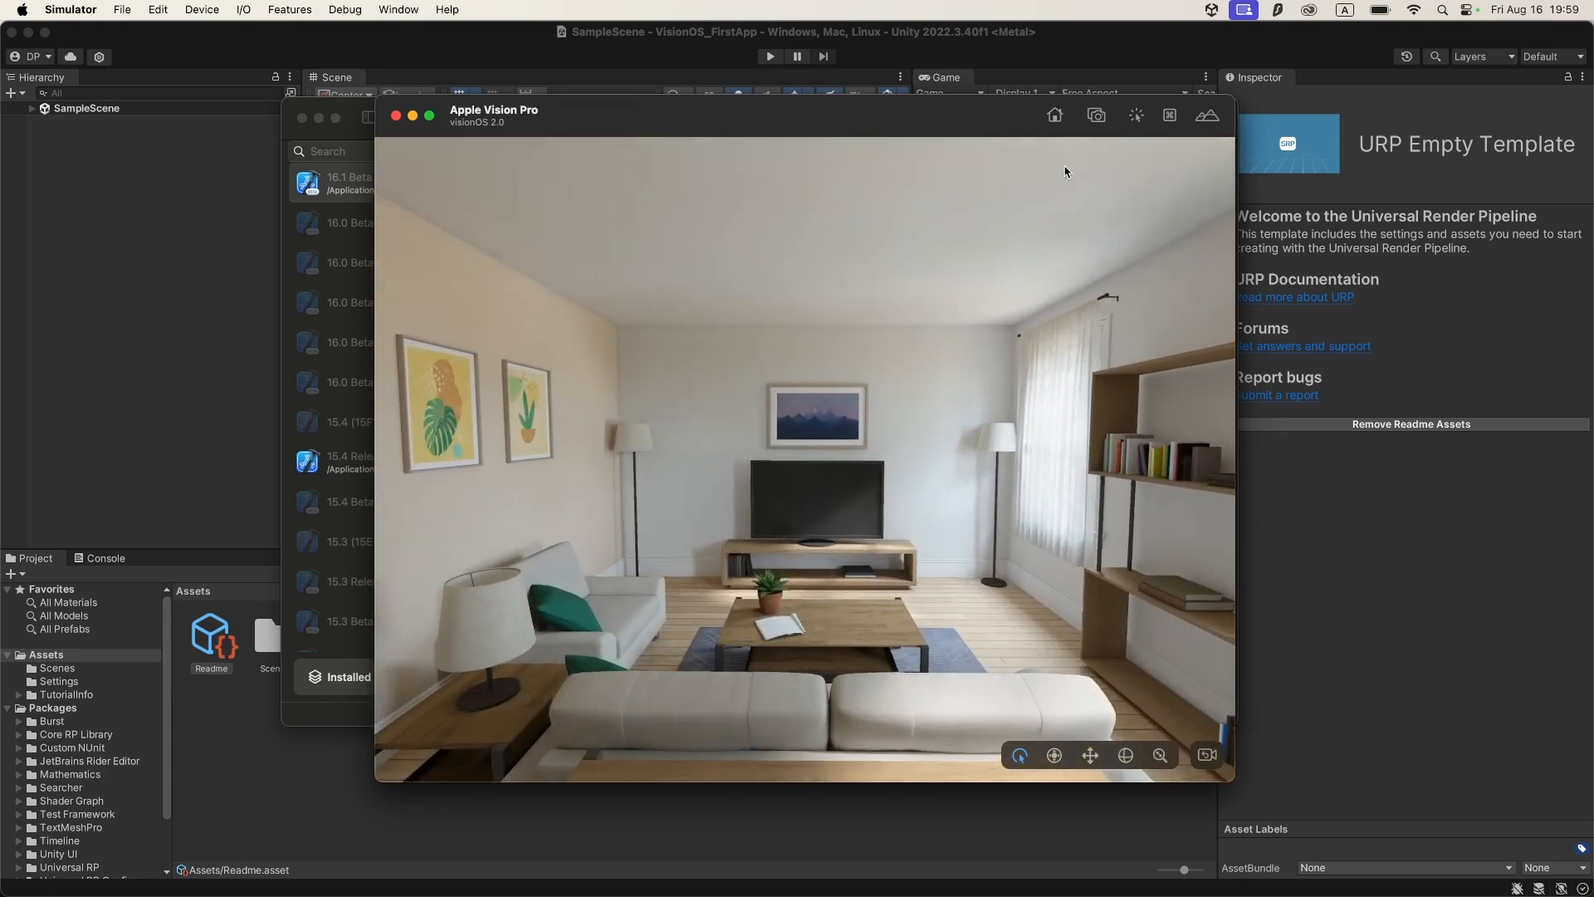
{"action": "left_click", "coordinate": [1055, 114]}
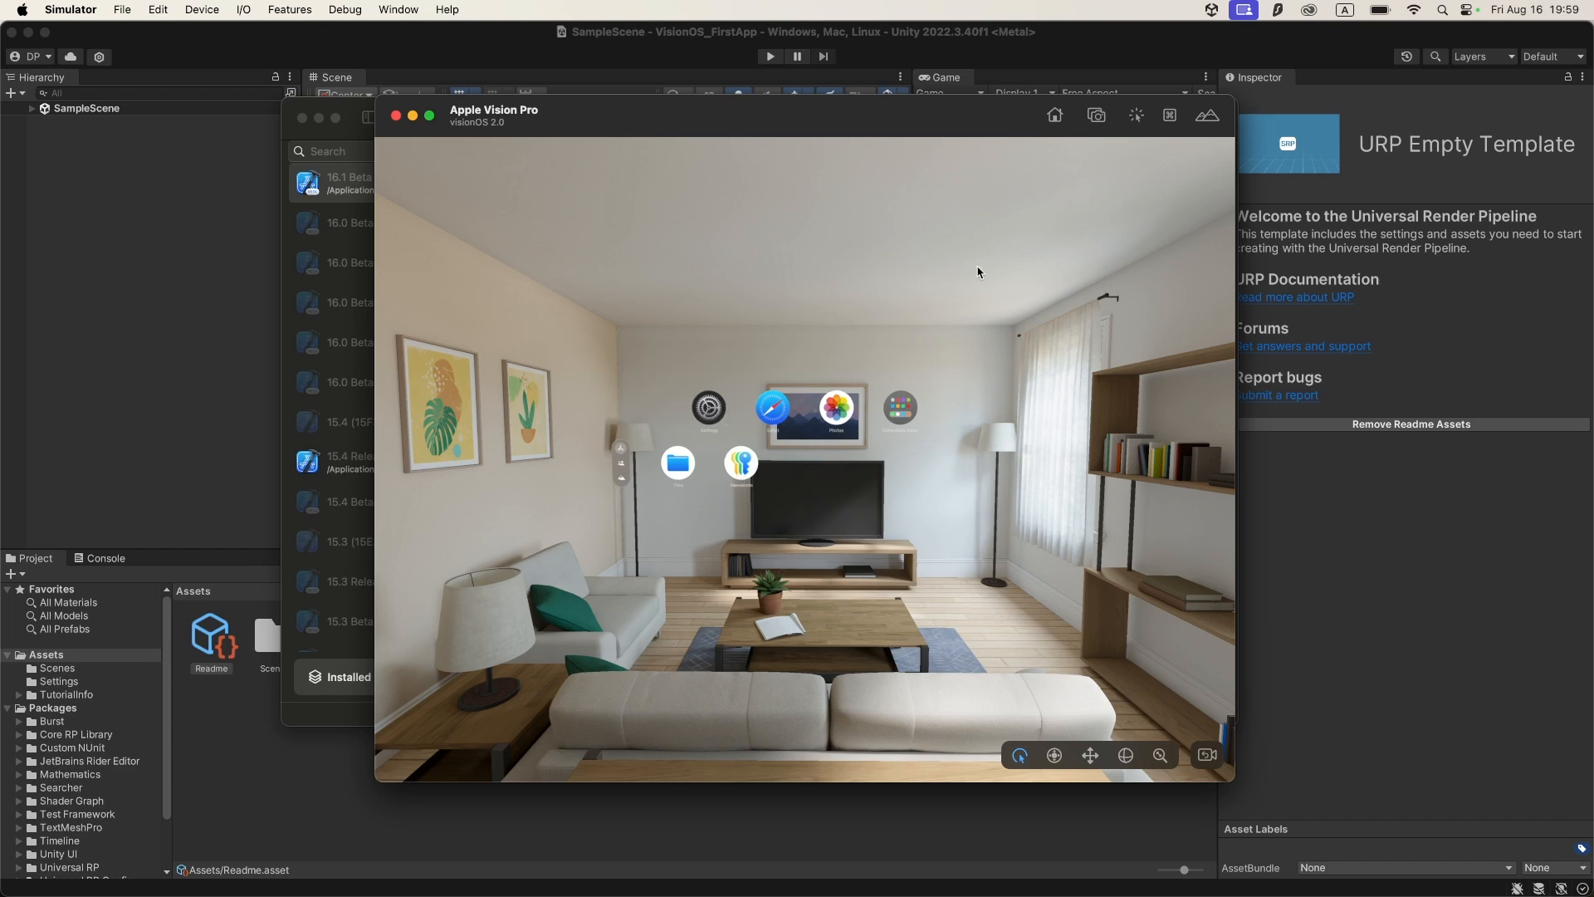
Look and move around the simulated room, then open the Compatible Apps folder and close it again
{"action": "right_click_drag", "start_coordinate": [889, 504], "coordinate": [980, 440]}
{"action": "key", "text": "w"}
{"action": "key", "text": "s"}
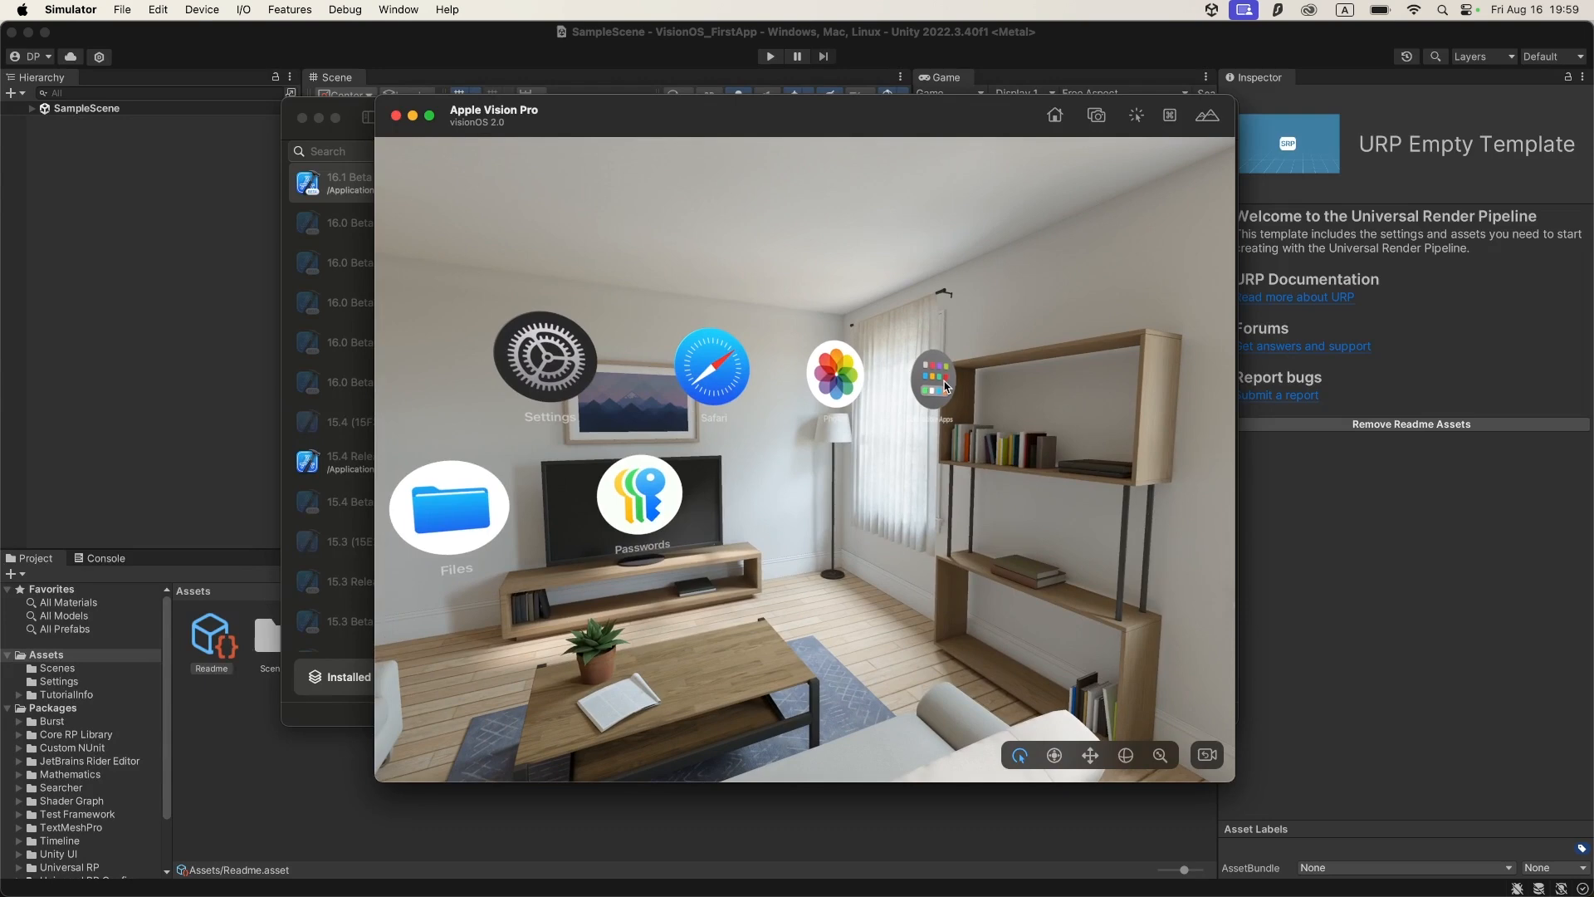
{"action": "left_click", "coordinate": [932, 380]}
{"action": "right_click_drag", "start_coordinate": [946, 498], "coordinate": [881, 526]}
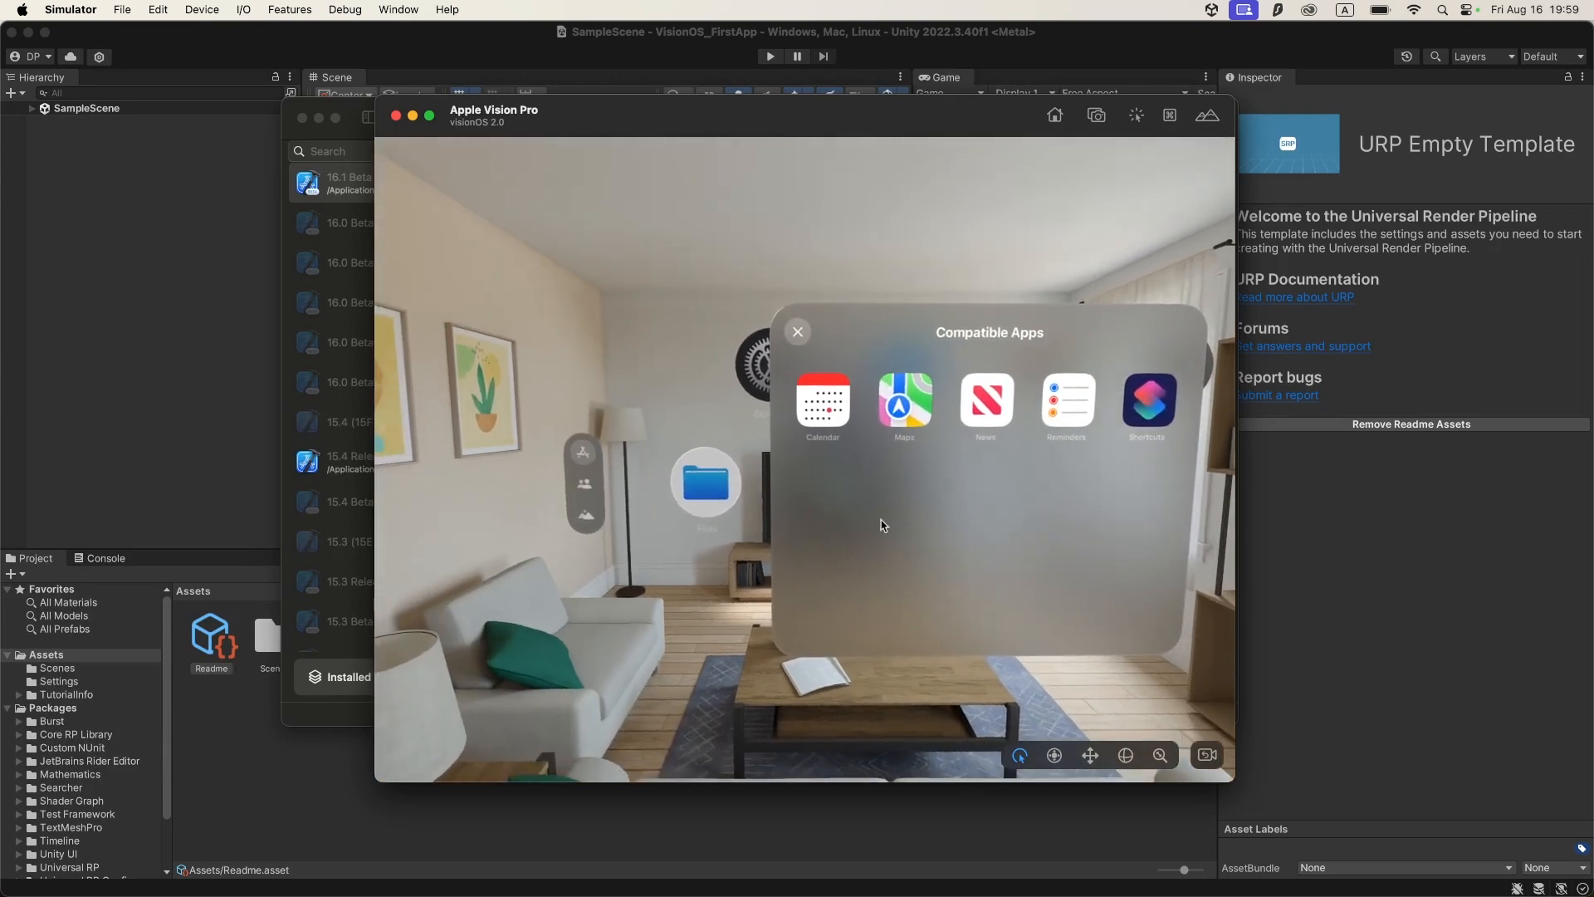
{"action": "left_click", "coordinate": [799, 332]}
{"action": "key", "text": "s"}
{"action": "right_click_drag", "start_coordinate": [946, 444], "coordinate": [998, 410]}
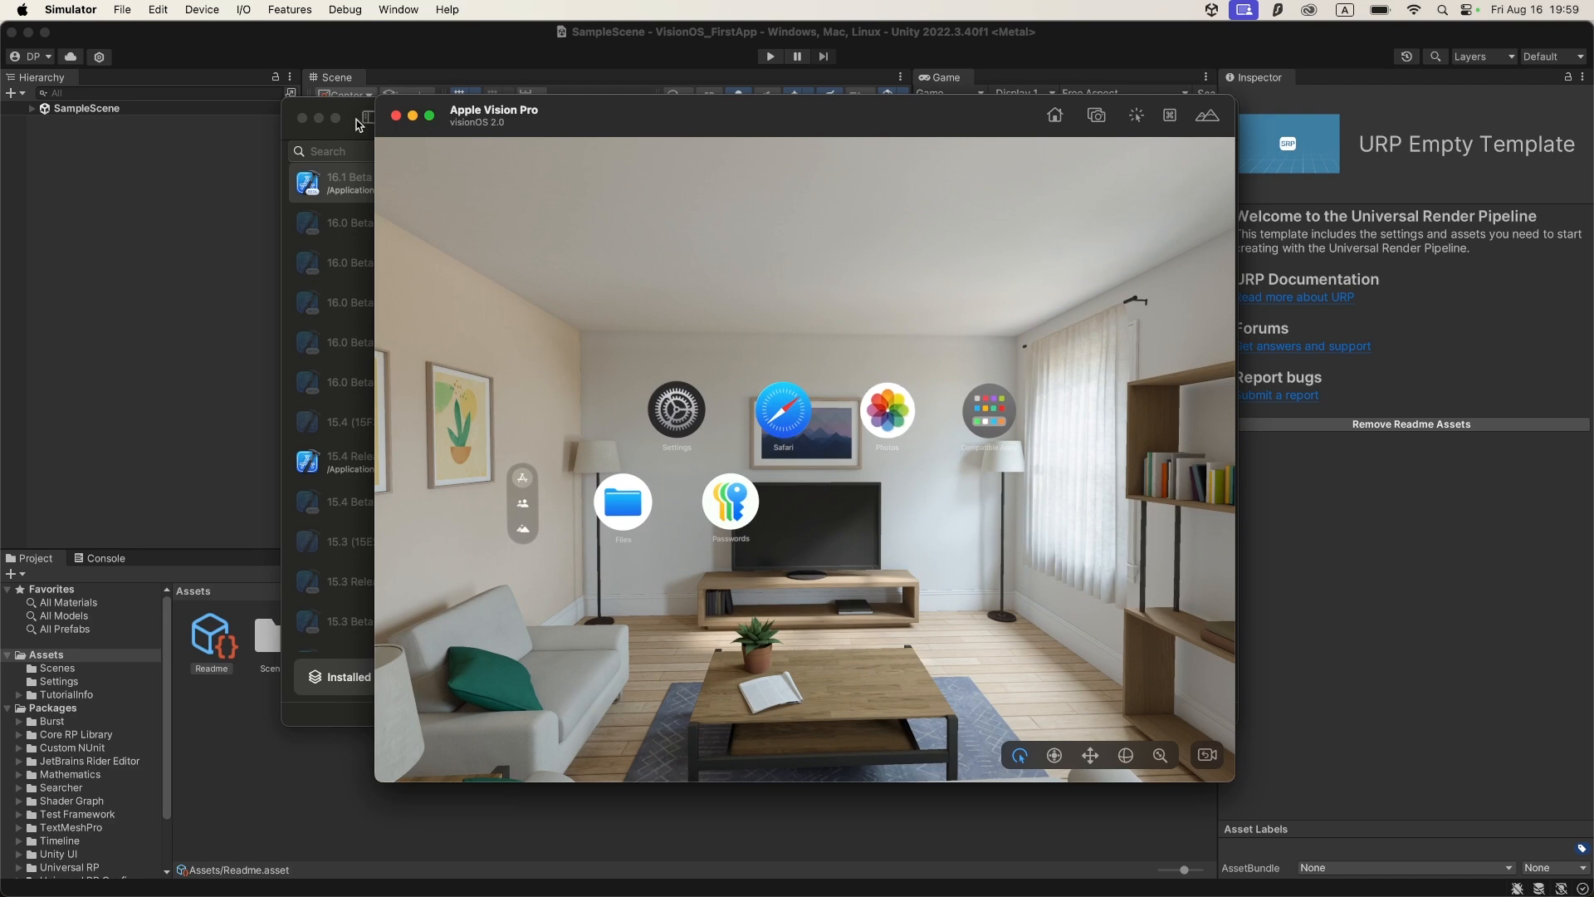
Close the Xcodes window, return to Unity and select the visionOS platform in Build Settings
{"action": "left_click", "coordinate": [302, 118]}
{"action": "left_click", "coordinate": [284, 197]}
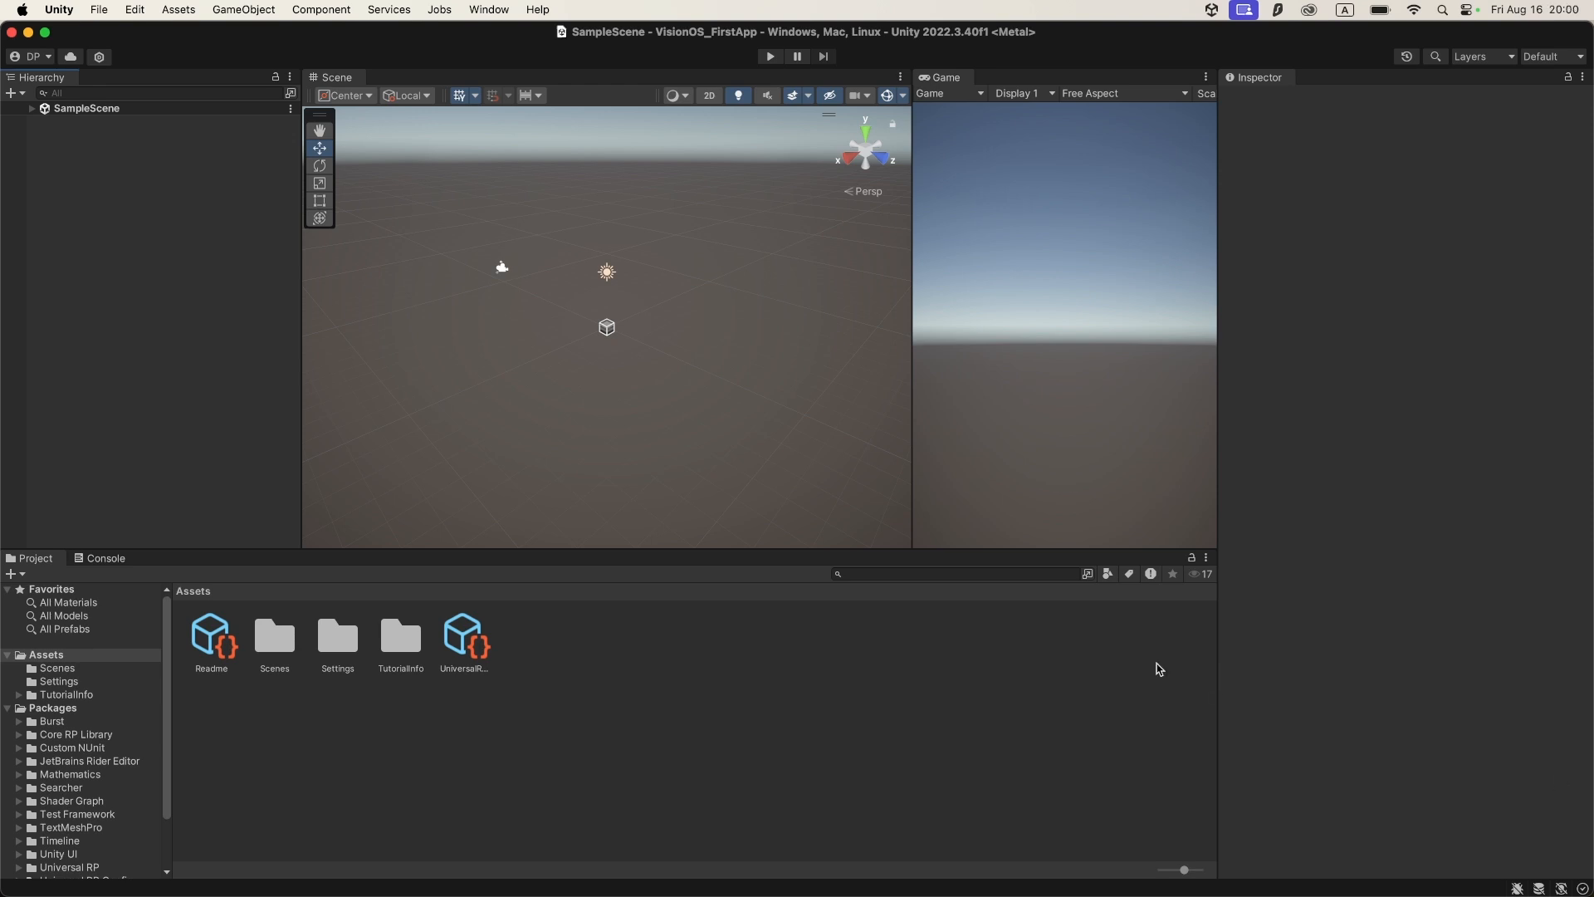
{"action": "left_click", "coordinate": [96, 16]}
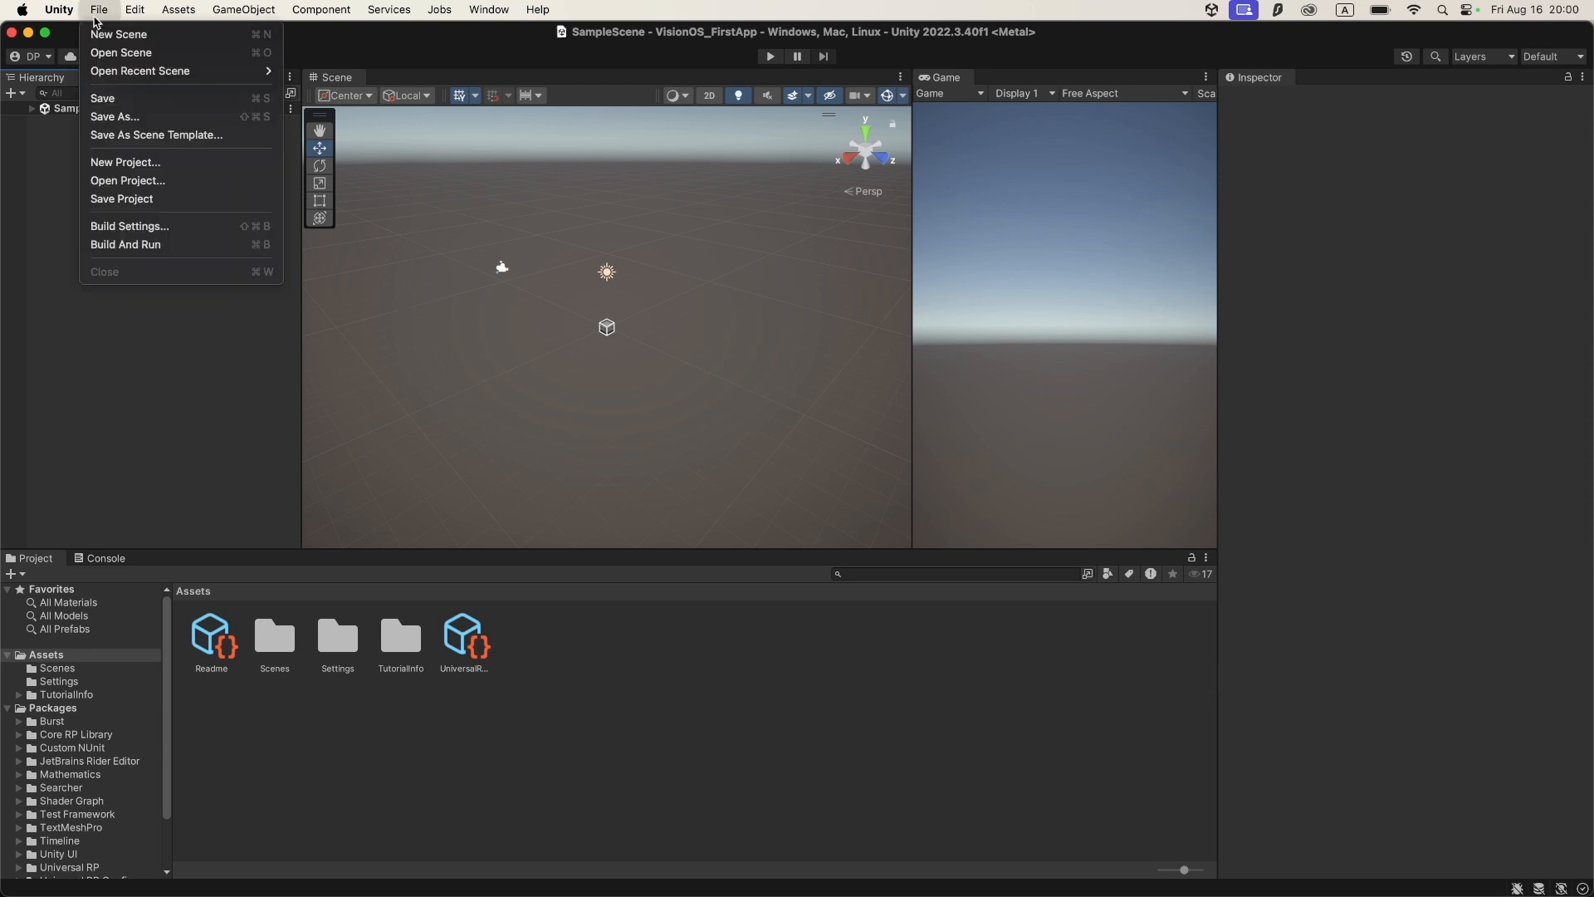
{"action": "left_click", "coordinate": [169, 228]}
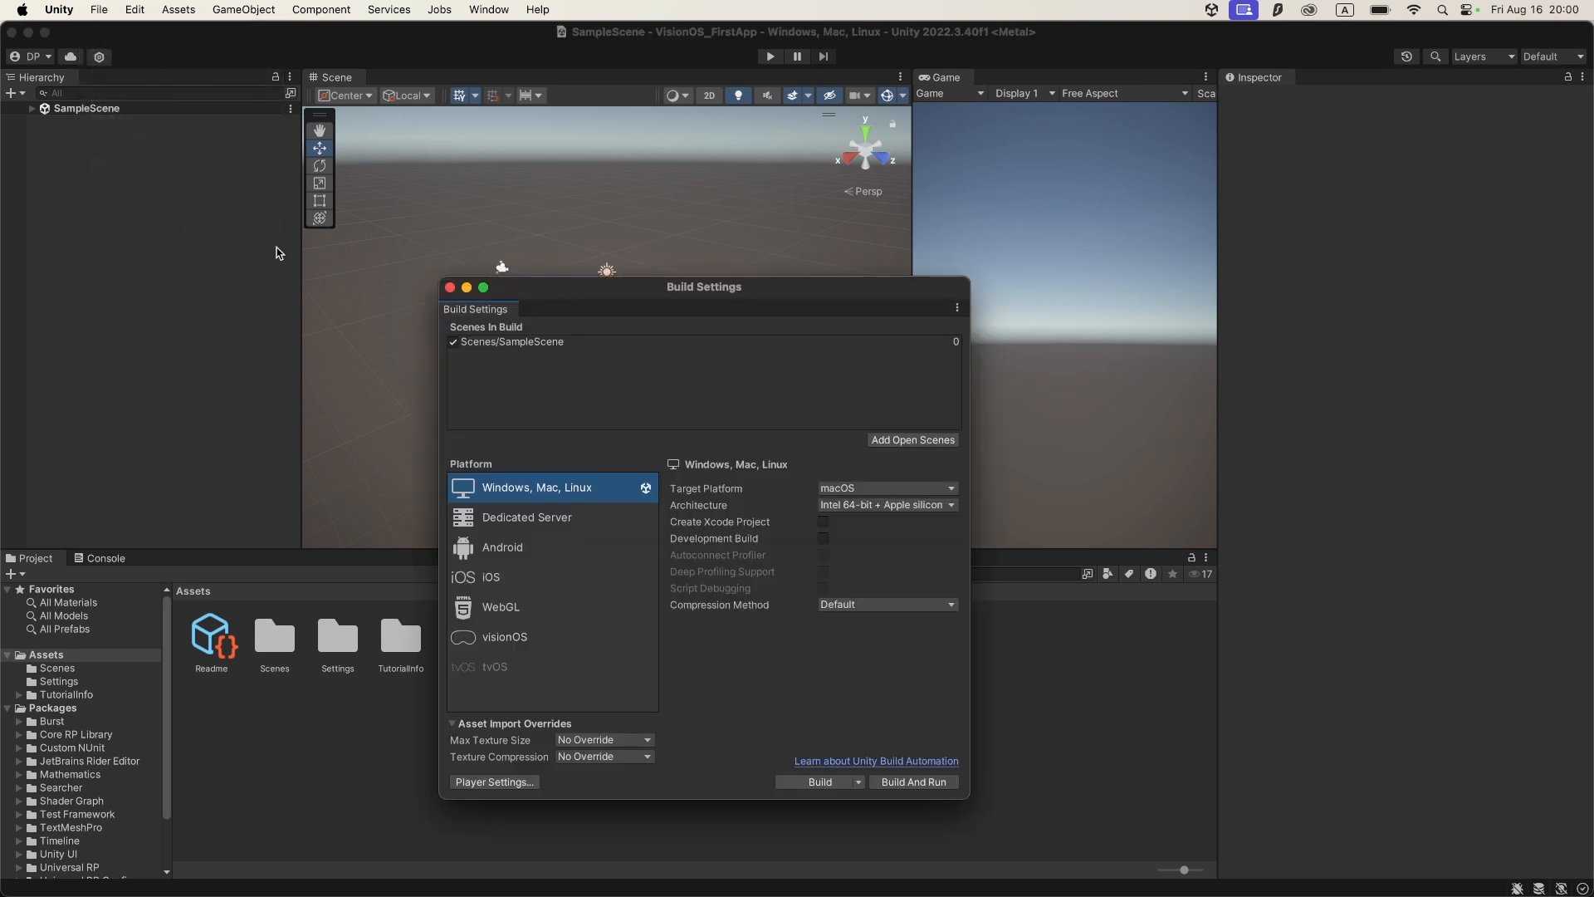
{"action": "left_click", "coordinate": [502, 643]}
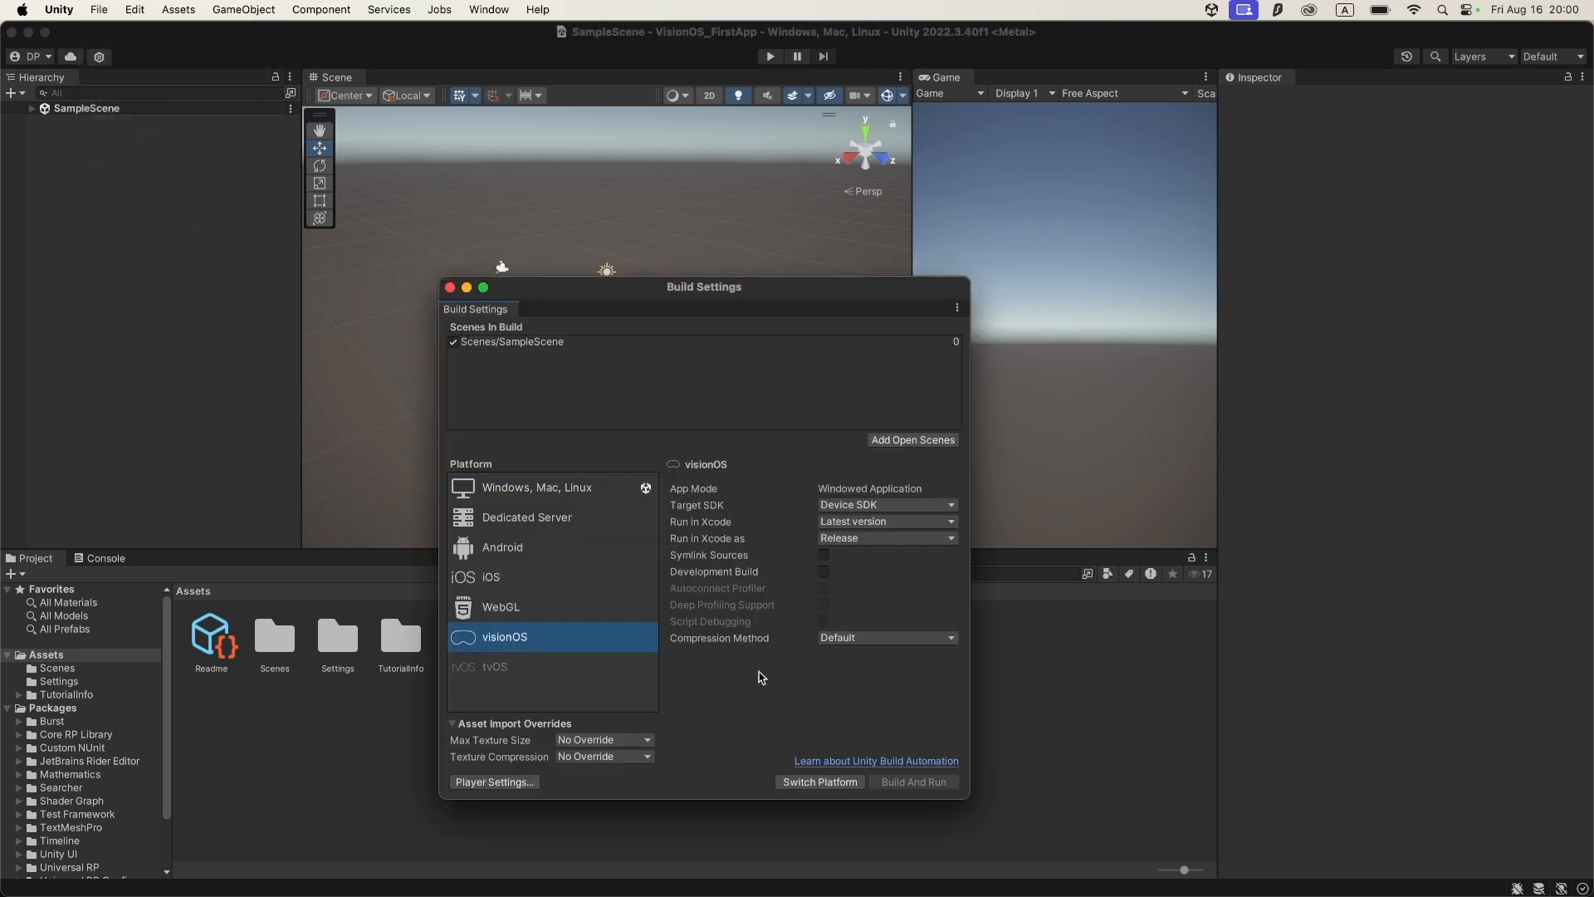
Switch the build platform to visionOS with Simulator SDK as the target SDK and Development Build enabled
{"action": "left_click", "coordinate": [848, 502]}
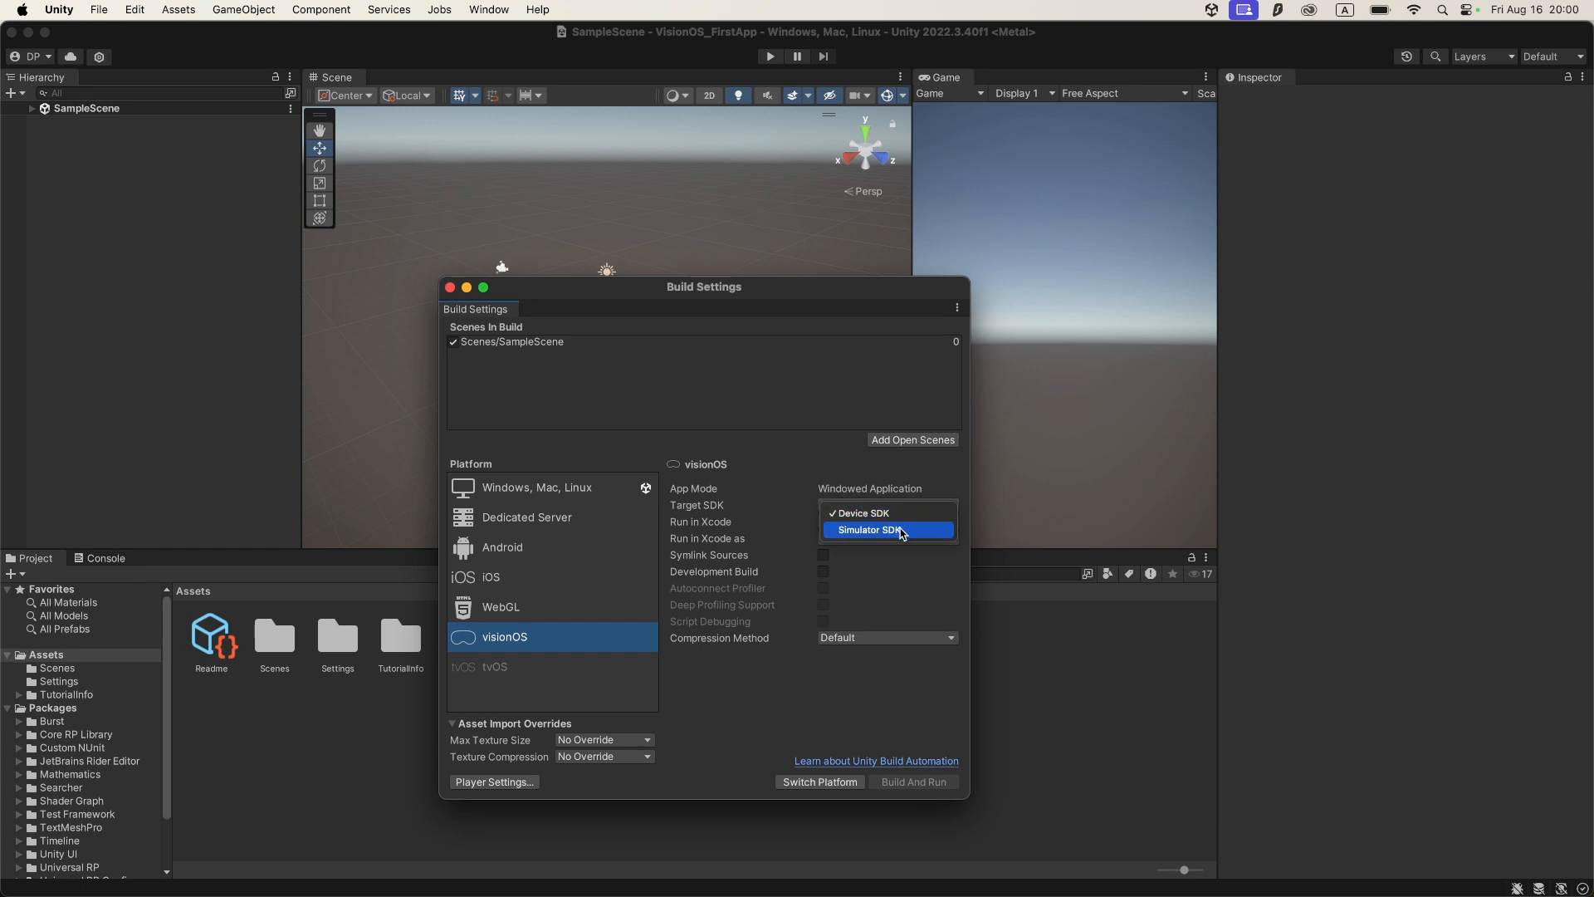
{"action": "left_click", "coordinate": [935, 541]}
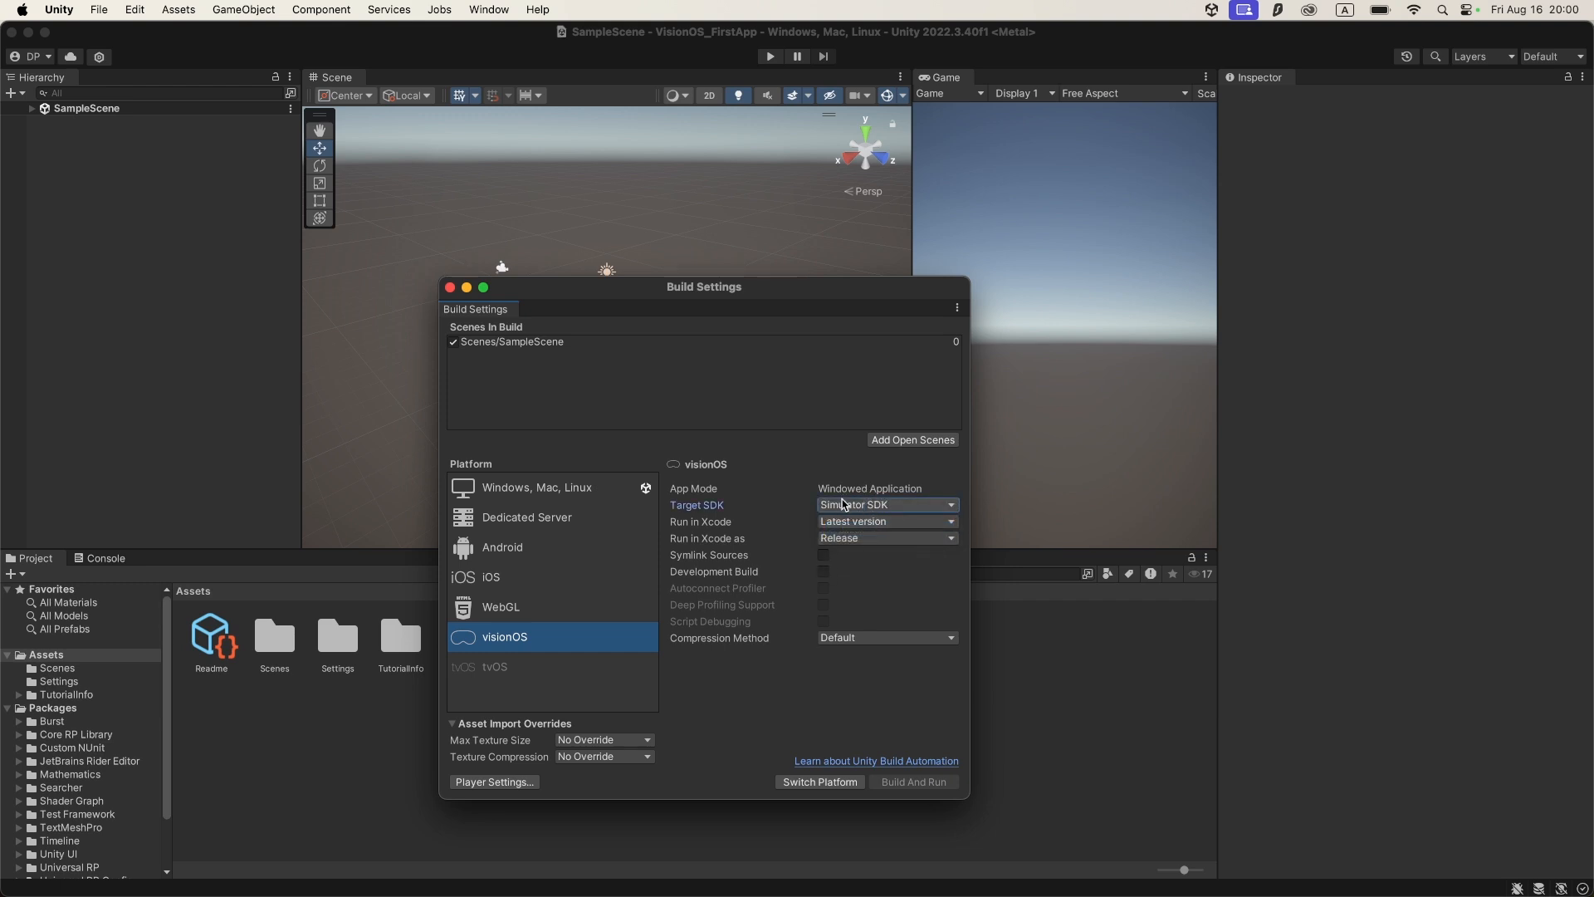
{"action": "left_click", "coordinate": [858, 507]}
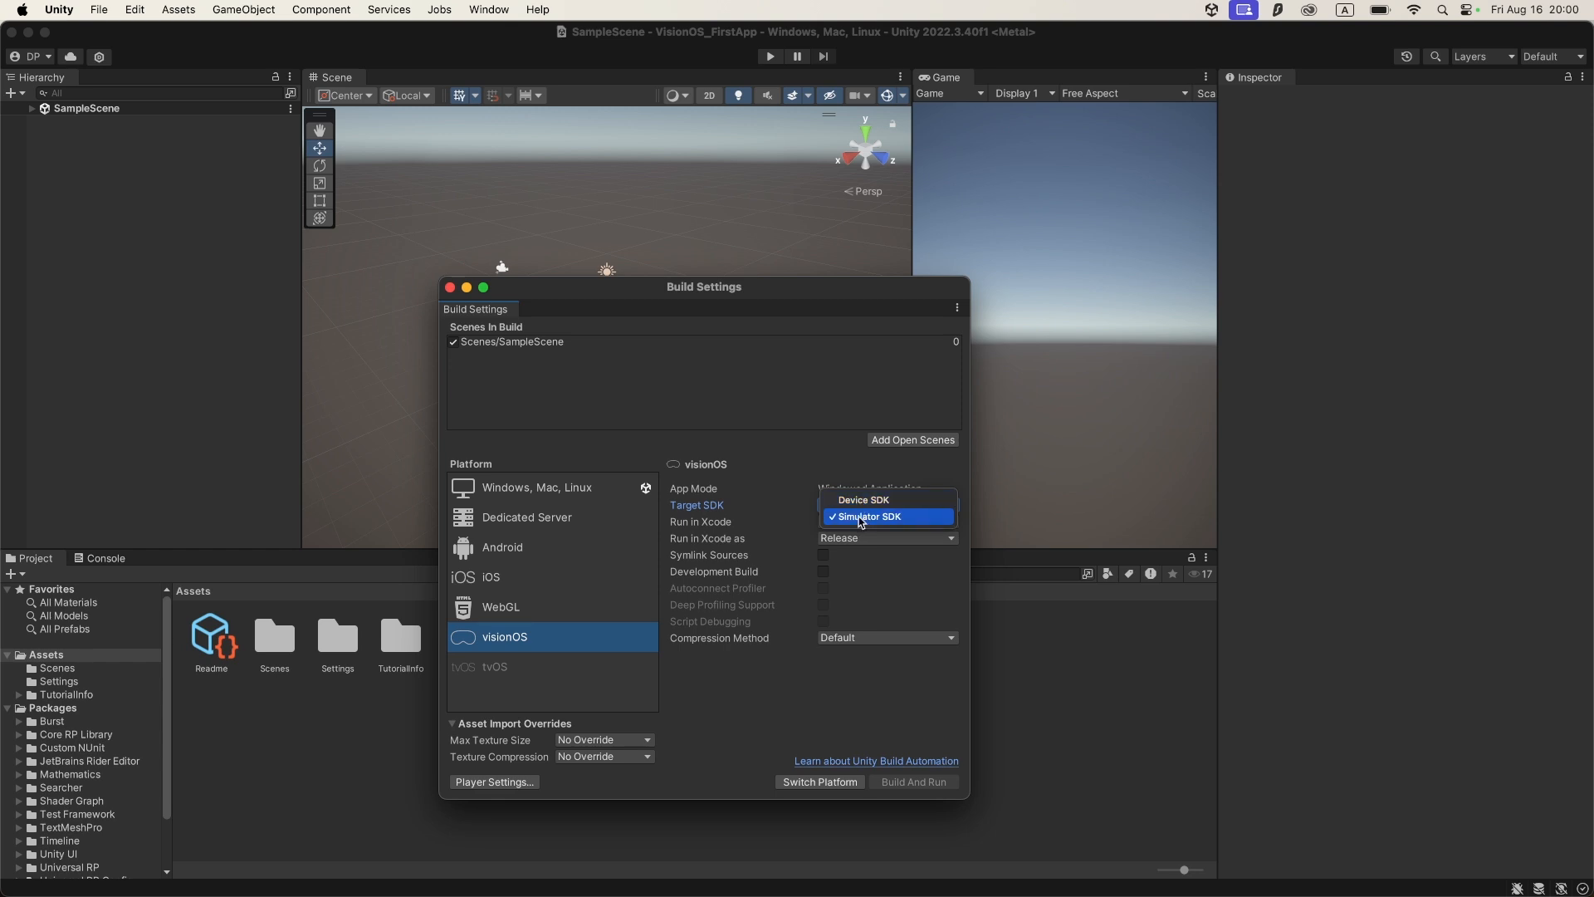
{"action": "left_click", "coordinate": [860, 517]}
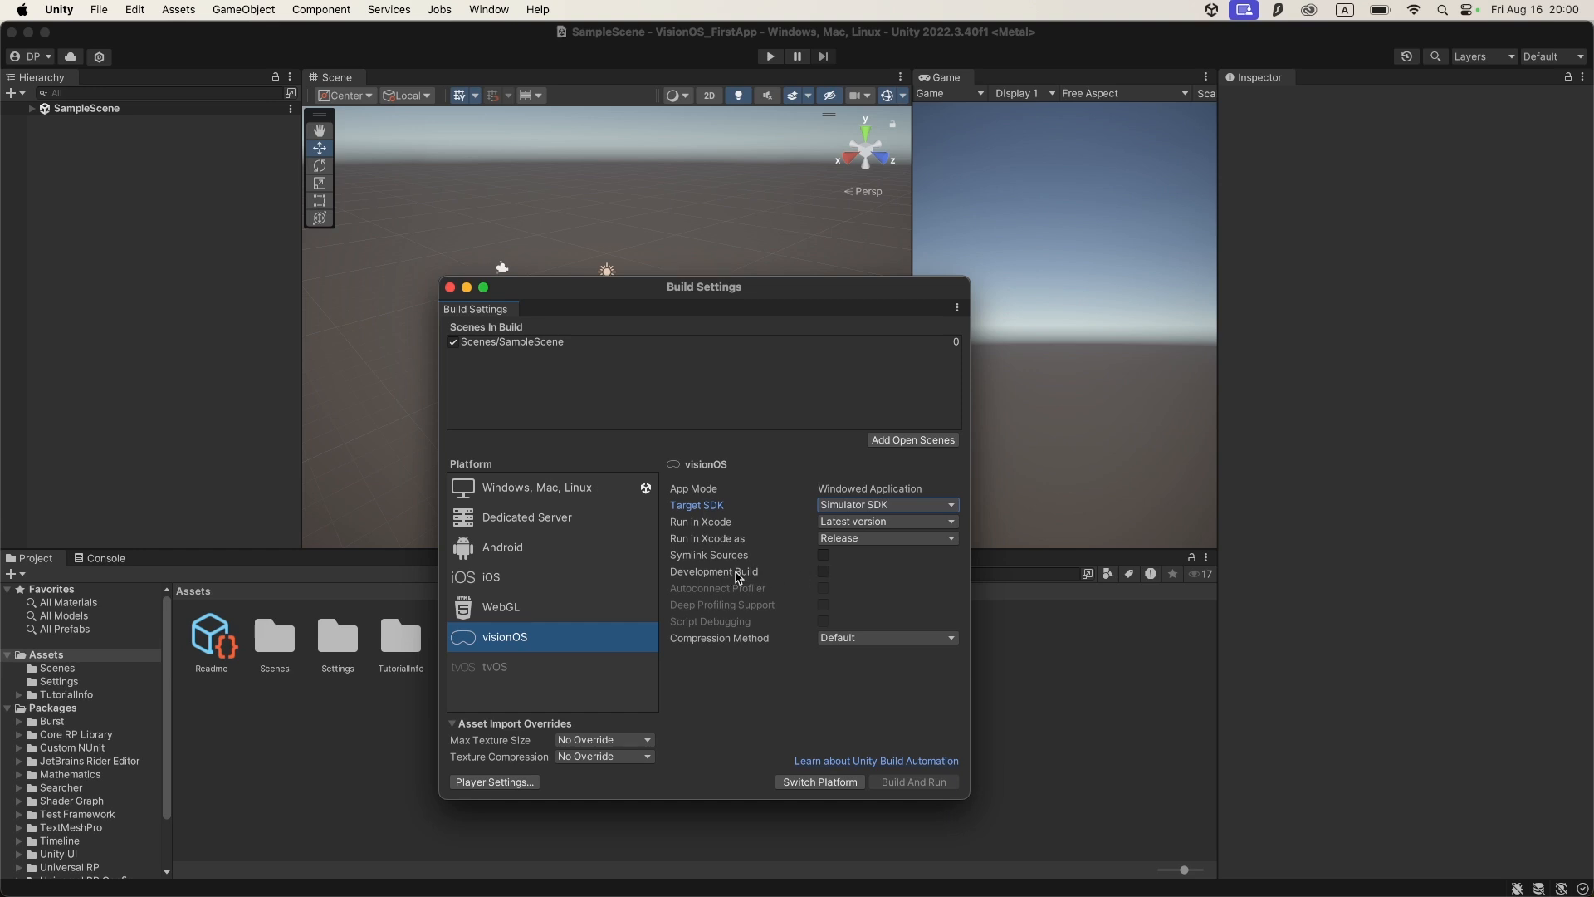
{"action": "left_click", "coordinate": [821, 573]}
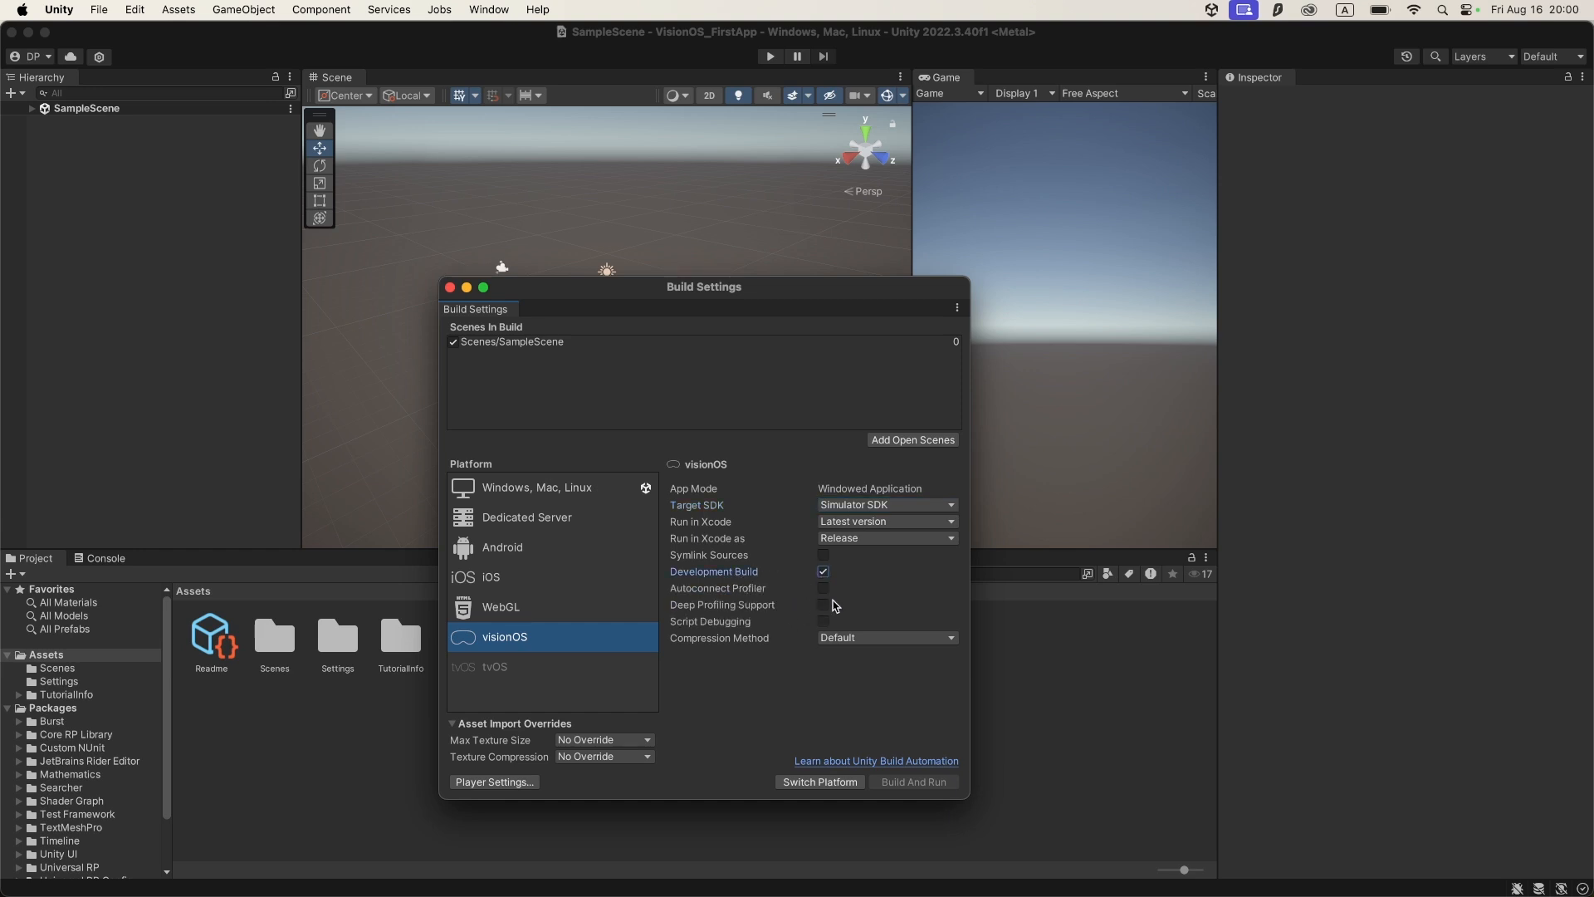
{"action": "left_click", "coordinate": [822, 782]}
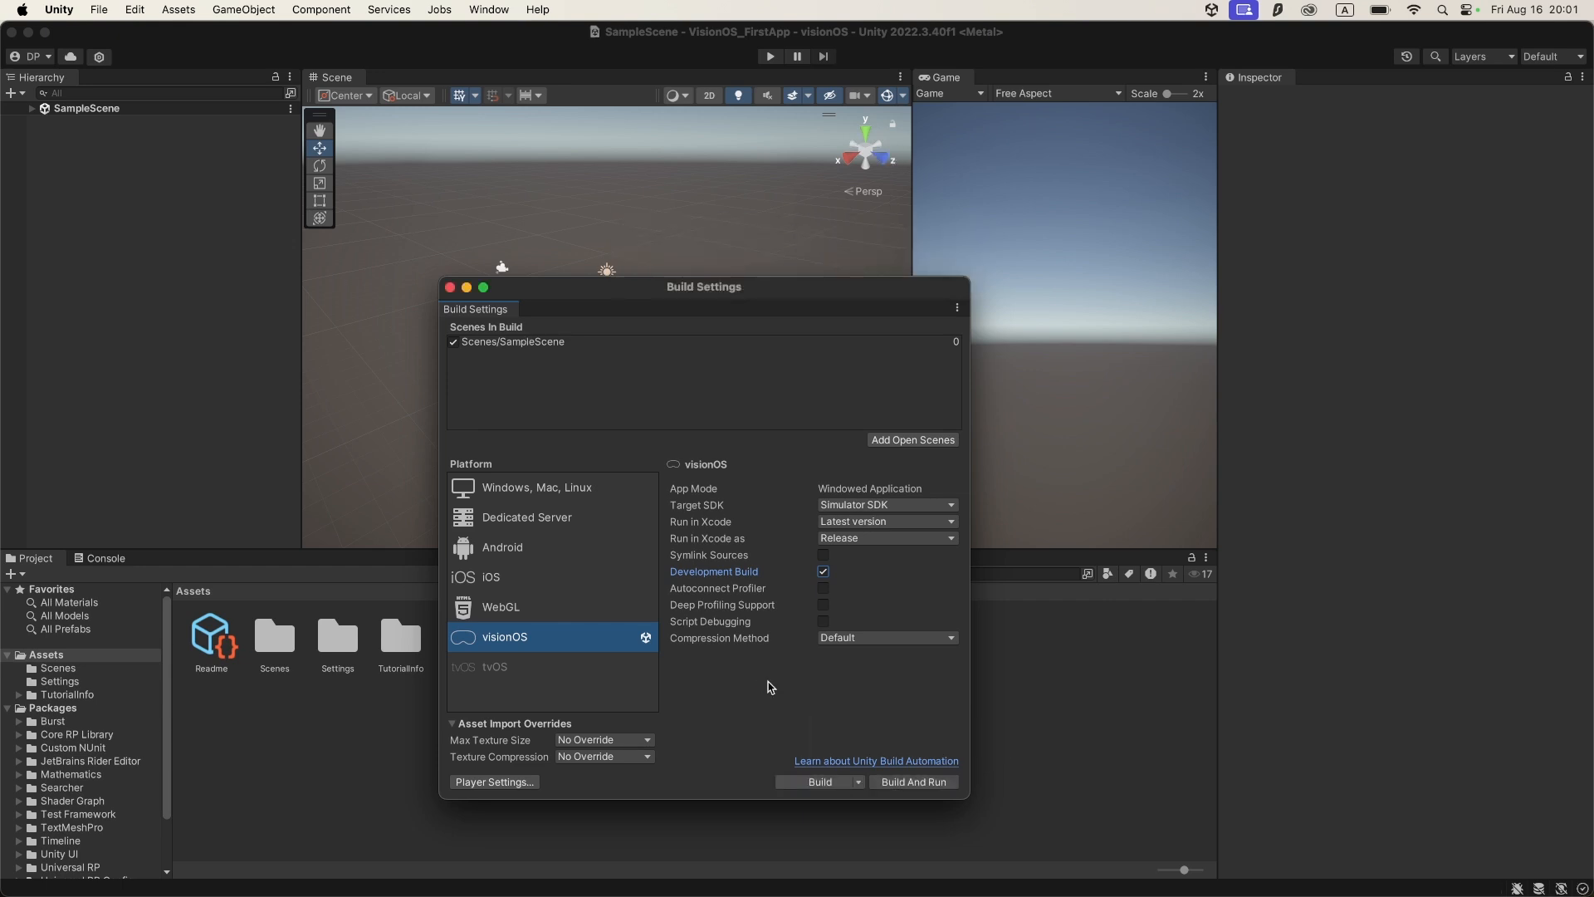
Open the visionOS Player settings, examine the Color Space and other rendering options under Other Settings, and close the settings windows
{"action": "left_click", "coordinate": [526, 782]}
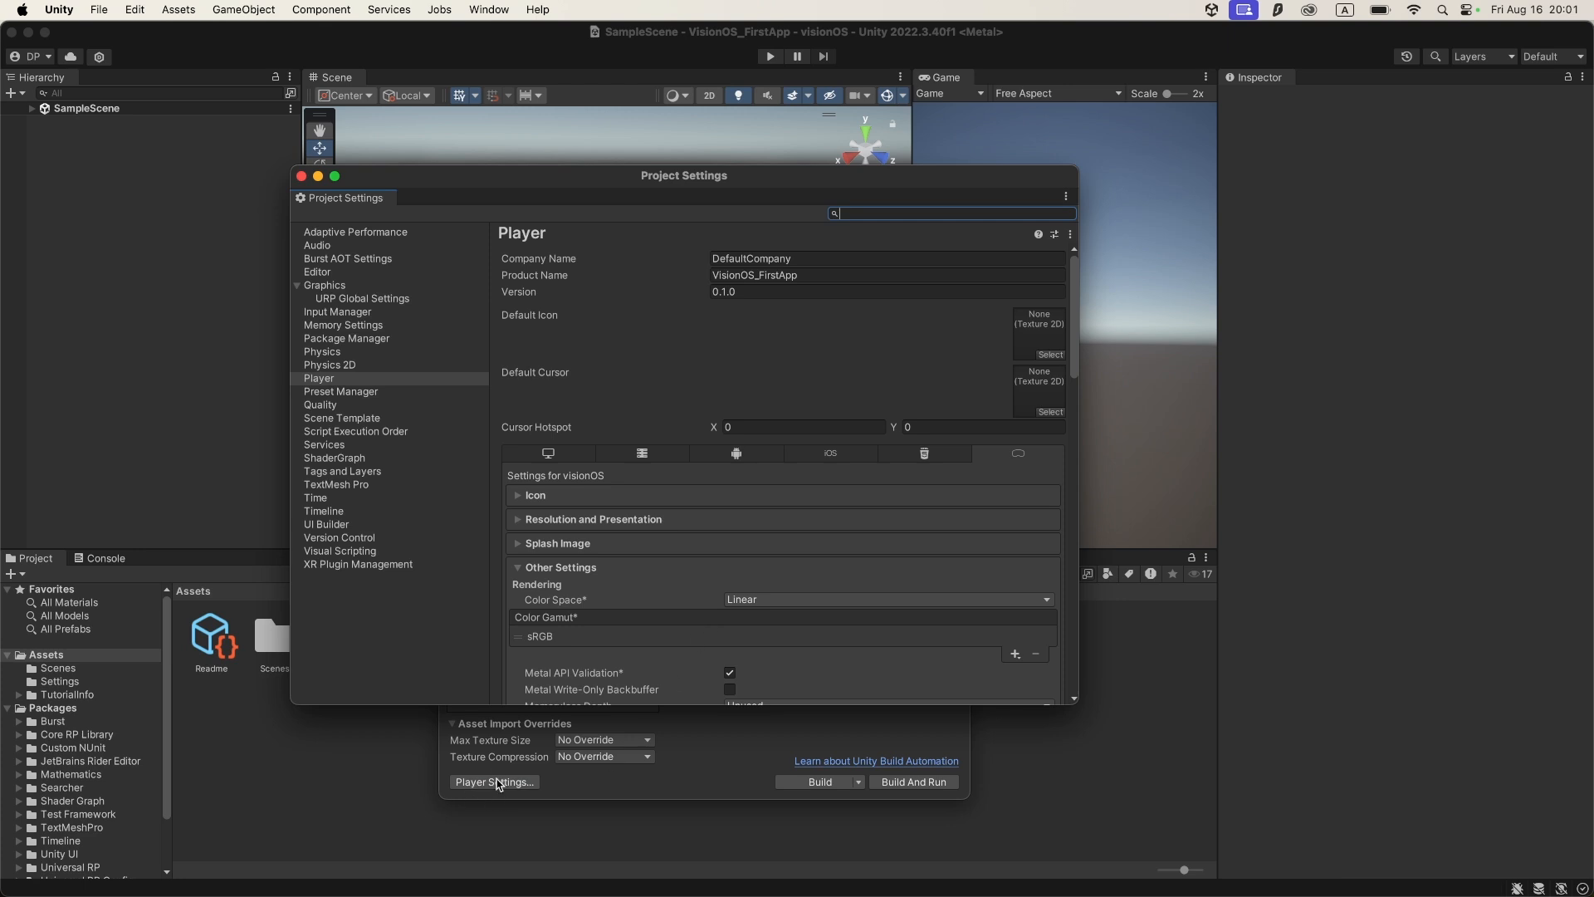
{"action": "left_click", "coordinate": [308, 384]}
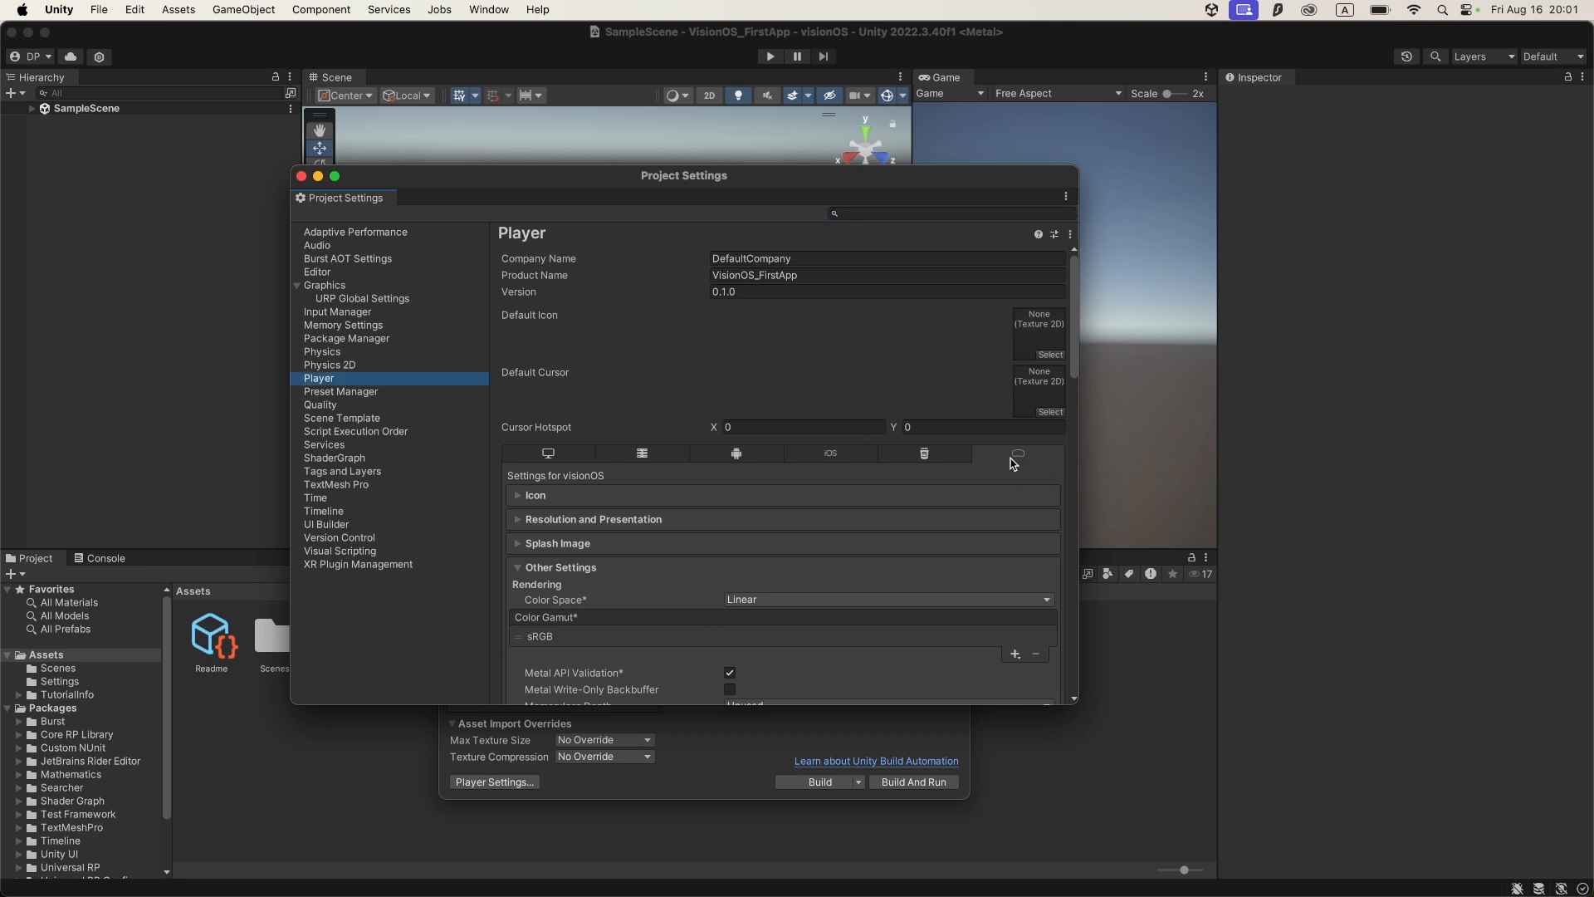
{"action": "scroll", "coordinate": [1020, 463], "scroll_direction": "down", "scroll_amount": 2}
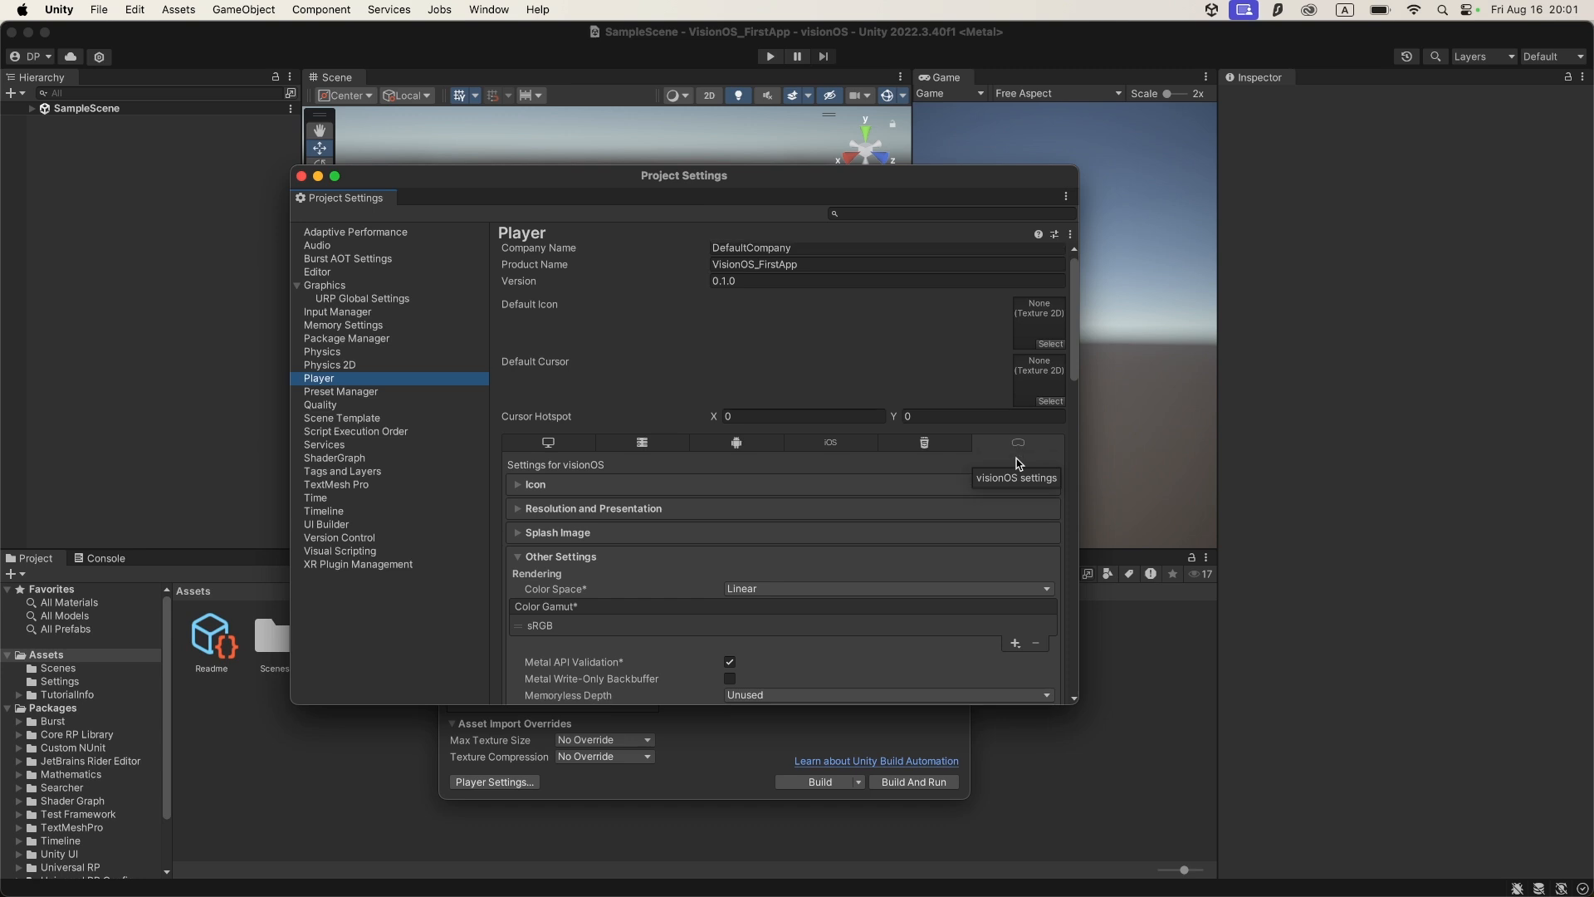
{"action": "left_click", "coordinate": [518, 550]}
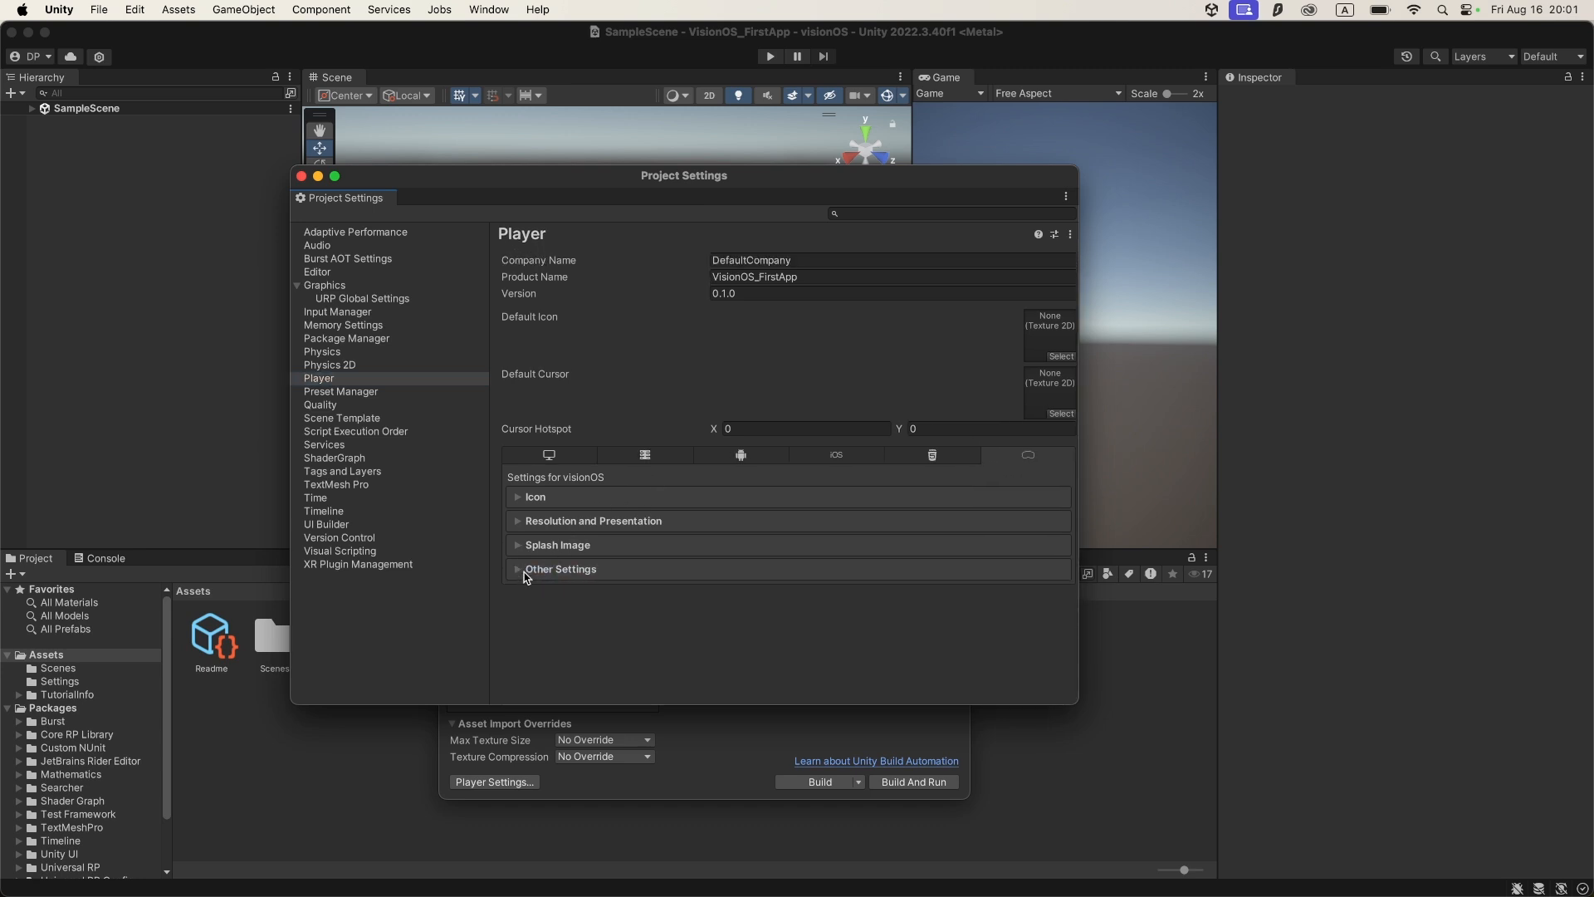
{"action": "left_click", "coordinate": [519, 570]}
{"action": "left_click", "coordinate": [756, 601]}
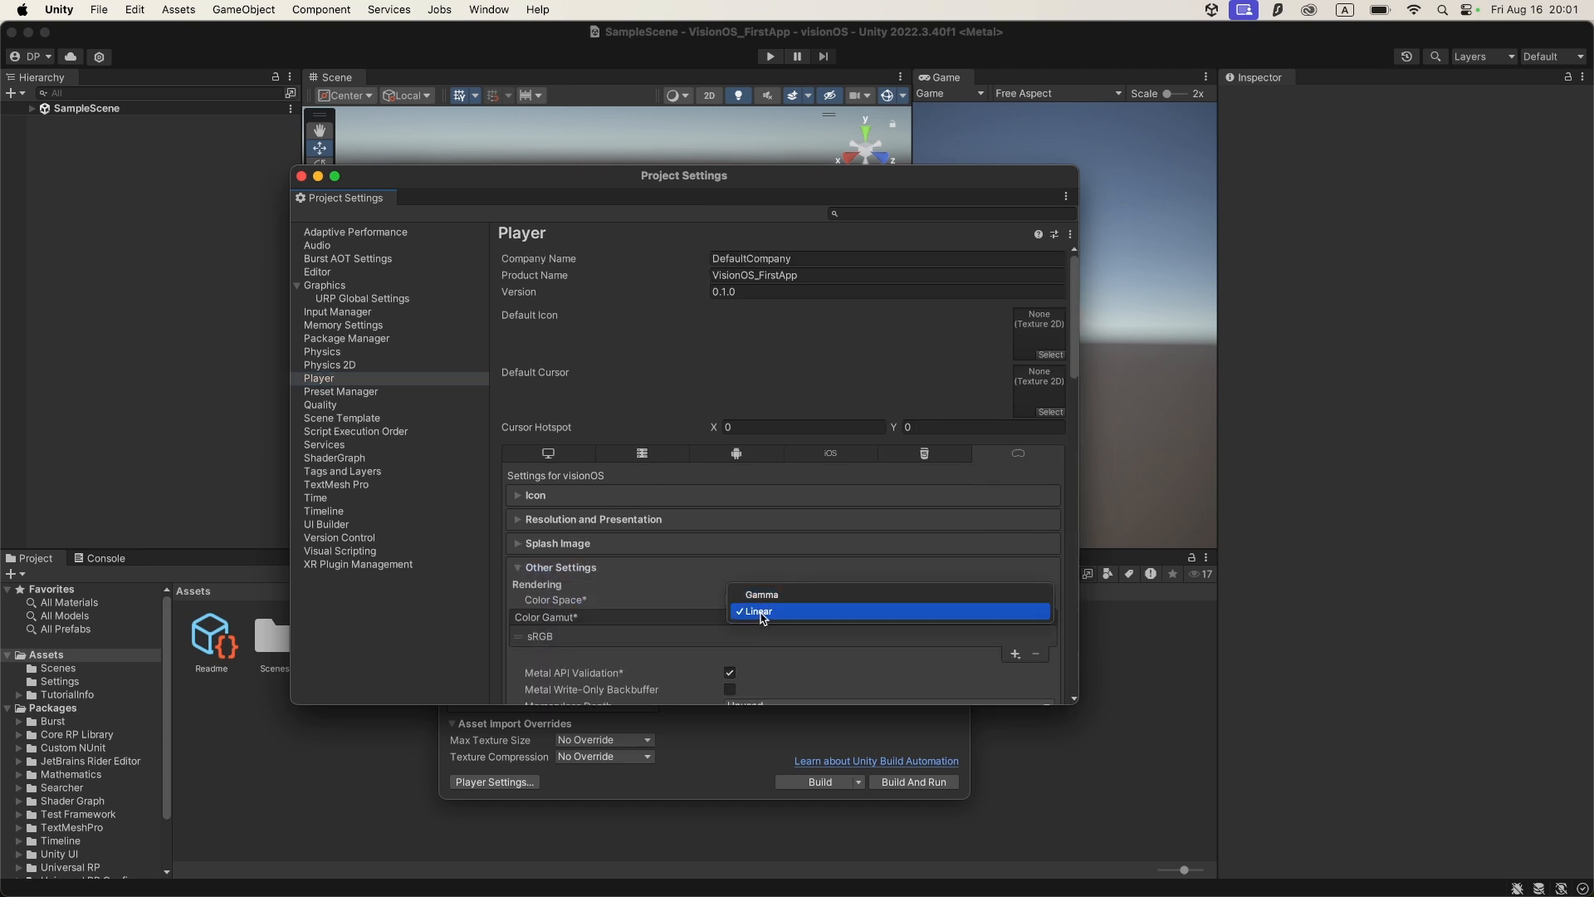
{"action": "left_click", "coordinate": [584, 601]}
{"action": "scroll", "coordinate": [631, 581], "scroll_direction": "down", "scroll_amount": 5}
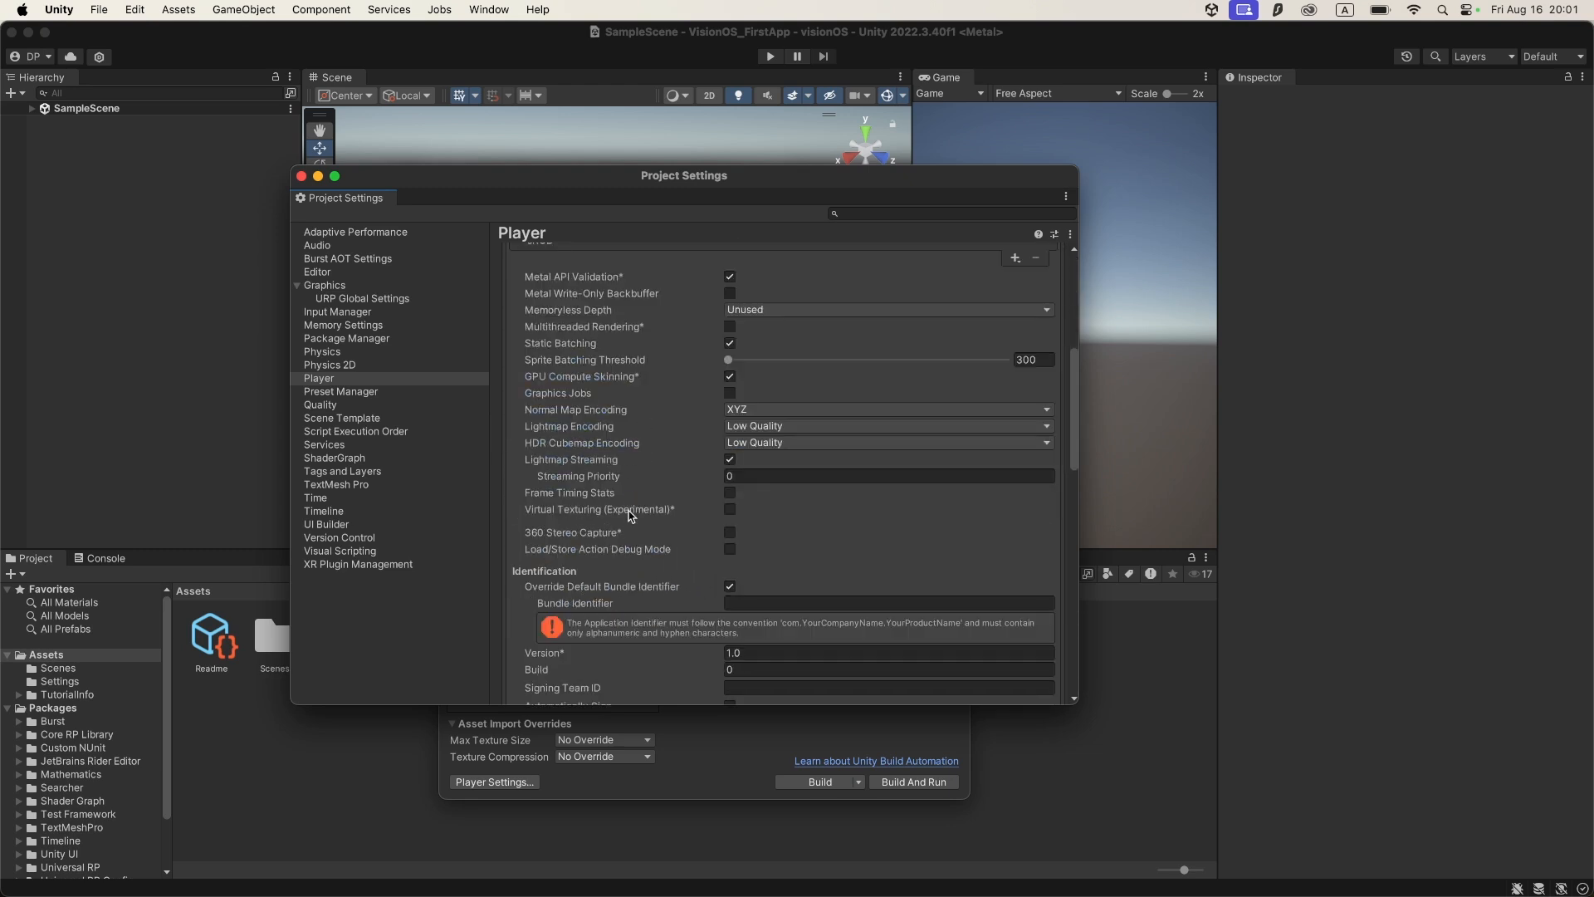
{"action": "scroll", "coordinate": [632, 519], "scroll_direction": "up", "scroll_amount": 2}
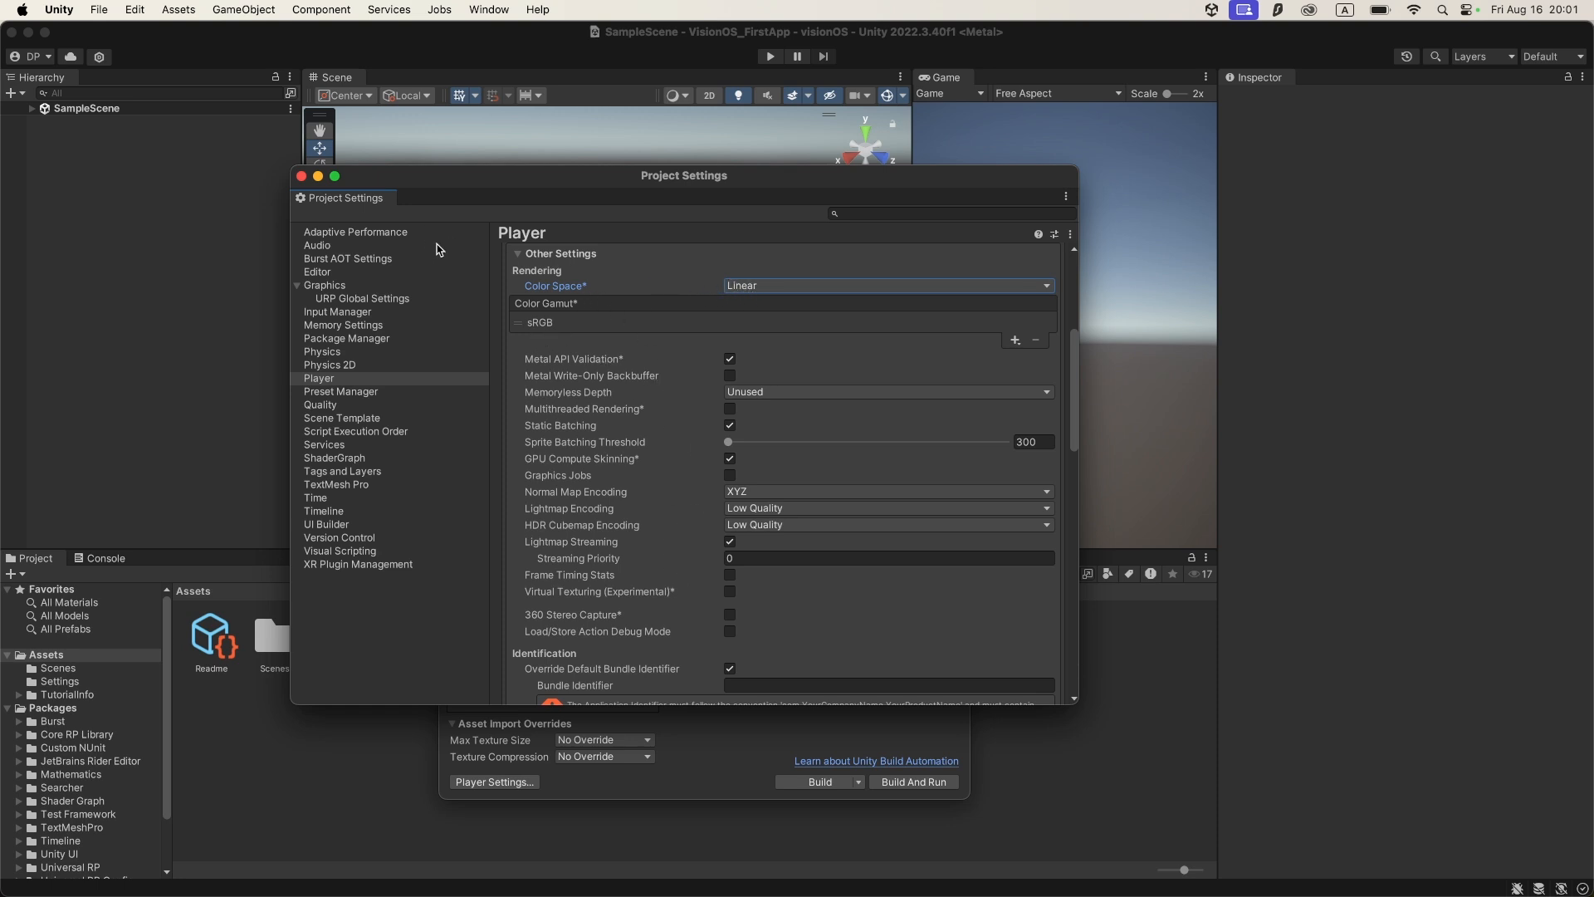
{"action": "left_click", "coordinate": [302, 176]}
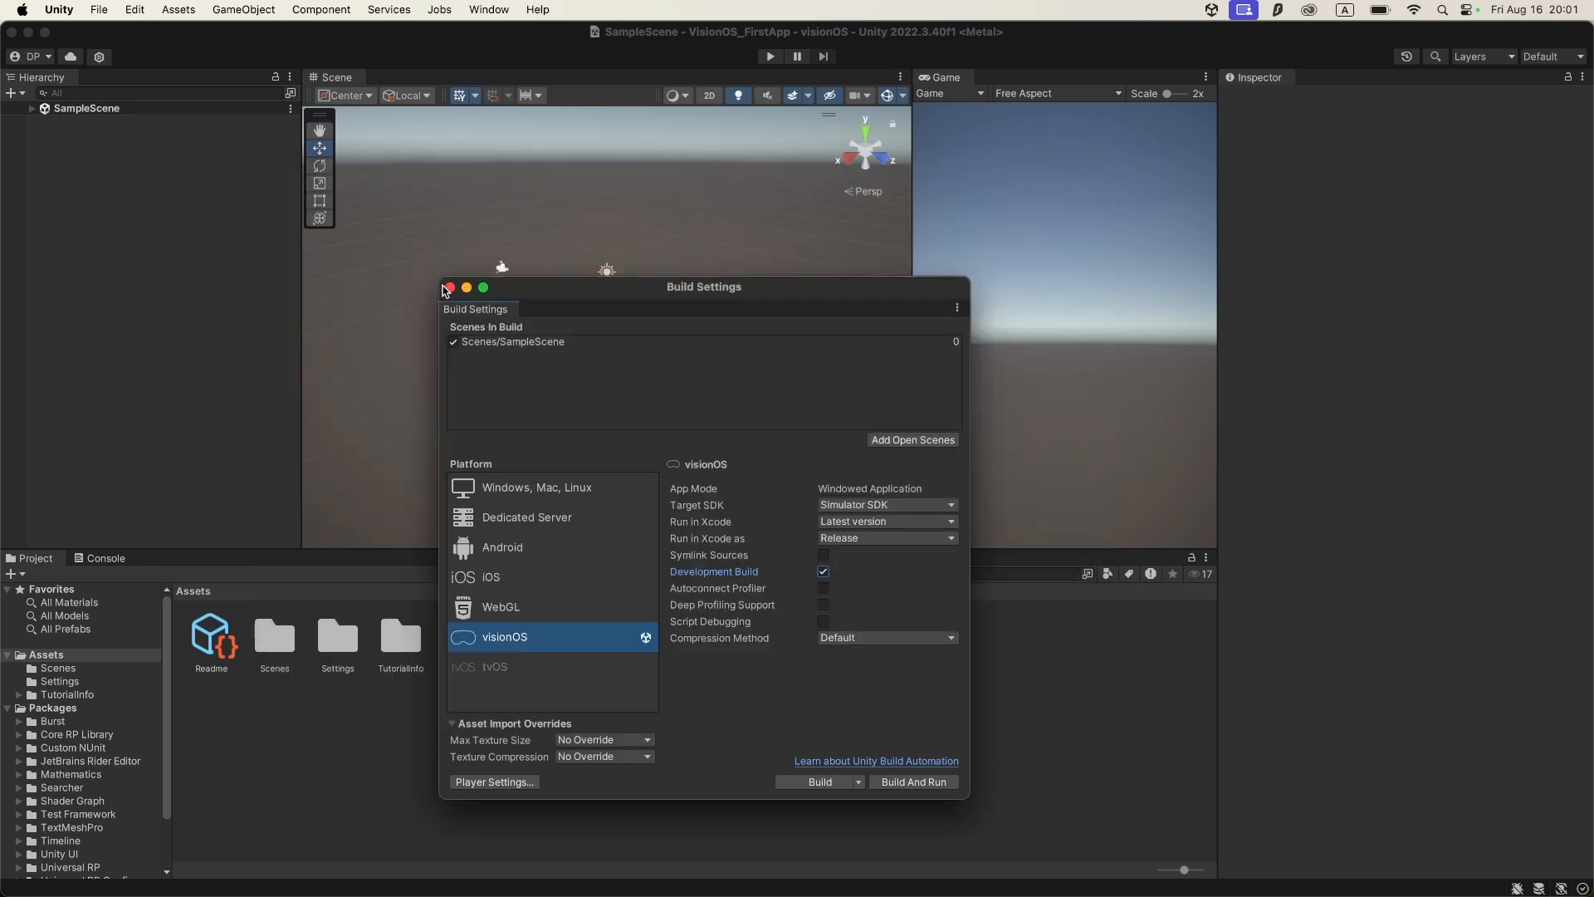
{"action": "left_click", "coordinate": [449, 285]}
Expand SampleScene in the hierarchy and delete its Global Volume object
{"action": "left_click", "coordinate": [32, 114]}
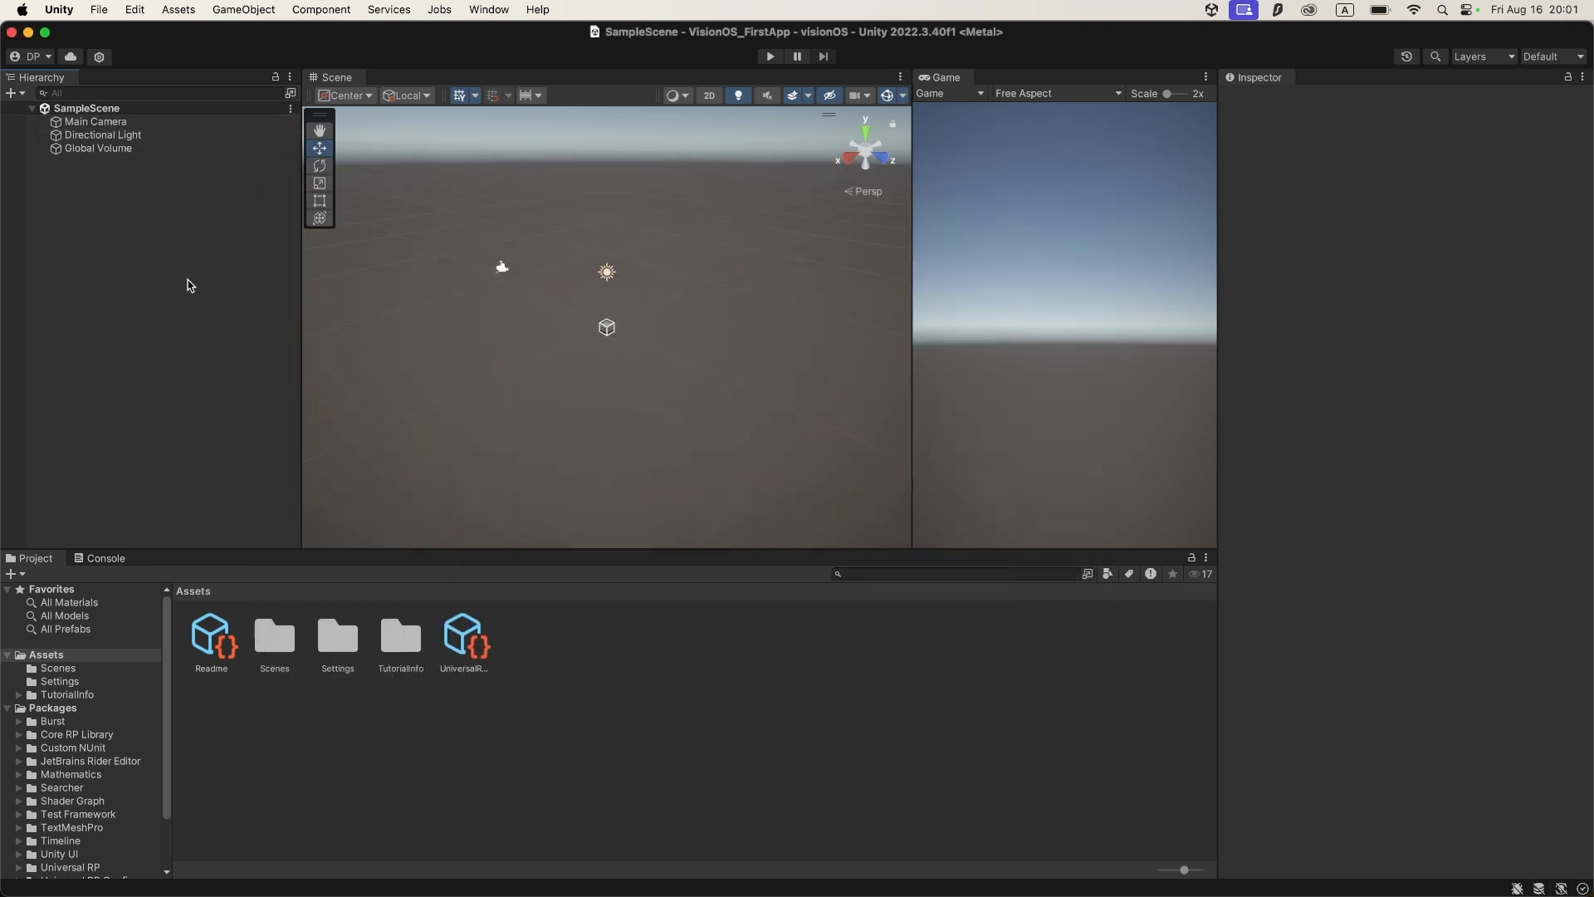
{"action": "left_click", "coordinate": [130, 149]}
{"action": "key", "text": "super+BackSpace"}
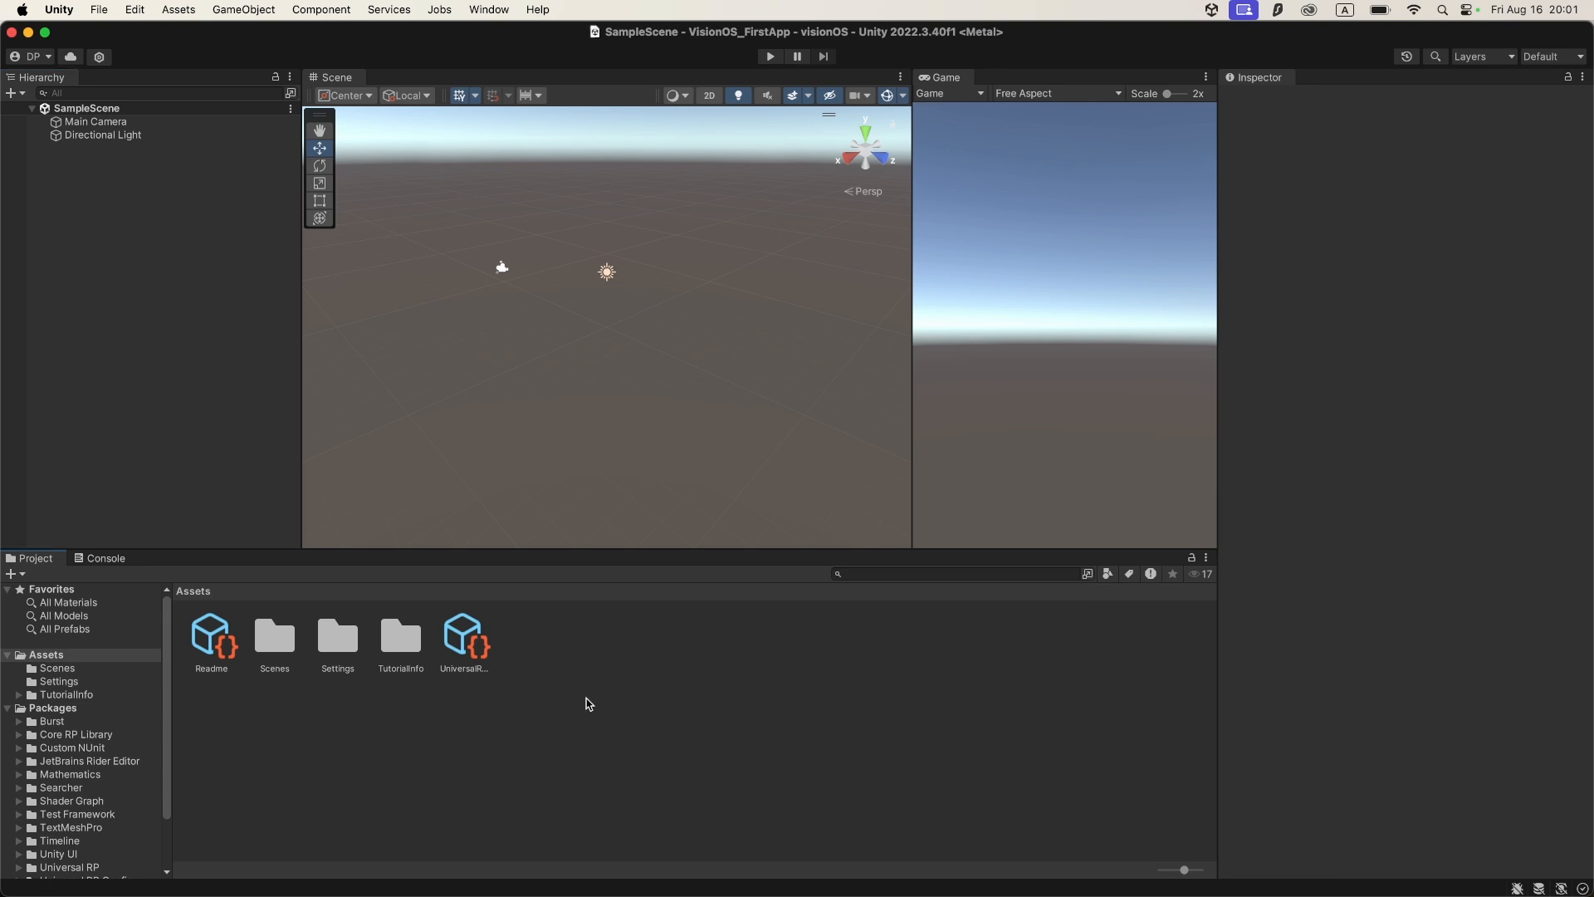
Create a new folder named Skybox in the project's Assets folder
{"action": "right_click", "coordinate": [564, 672]}
{"action": "mouse_move", "coordinate": [660, 393]}
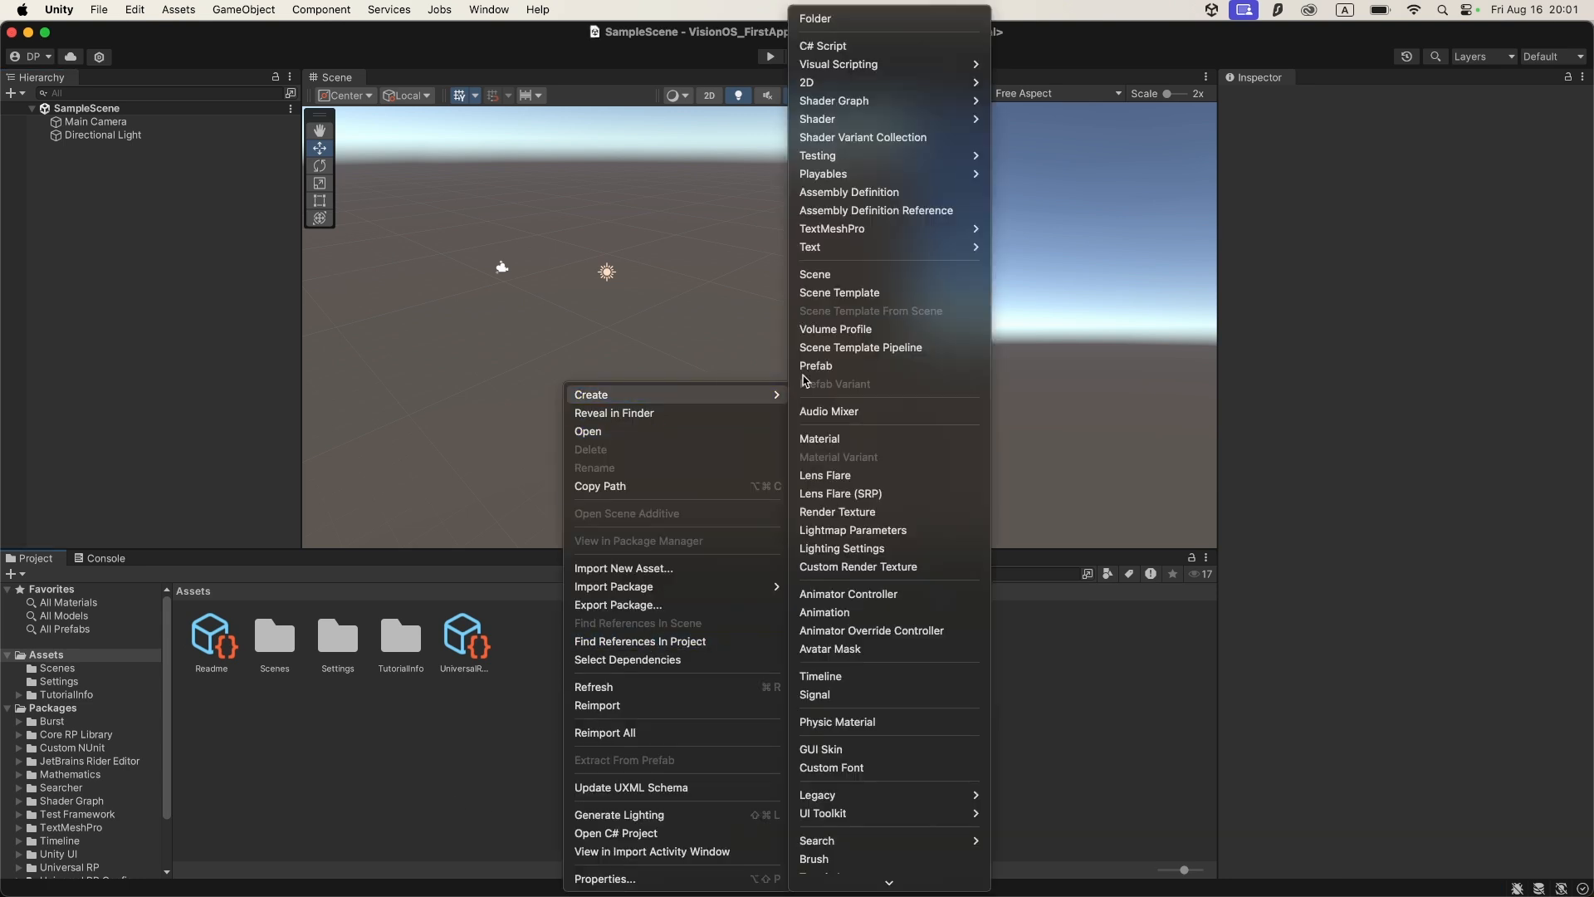
{"action": "left_click", "coordinate": [906, 22]}
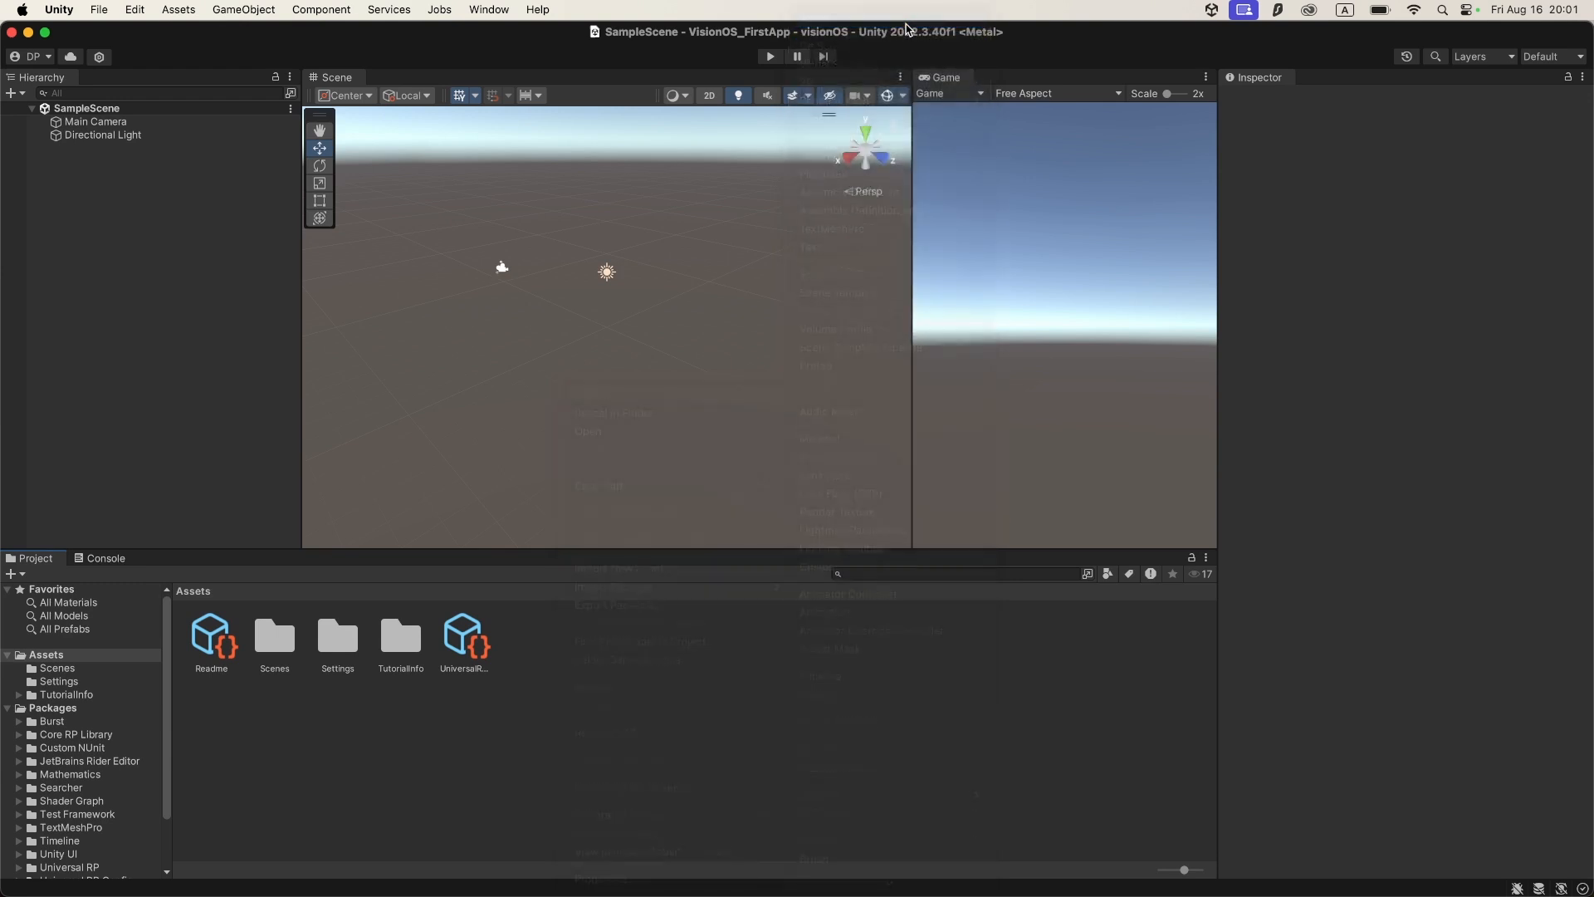
{"action": "type", "text": "As"}
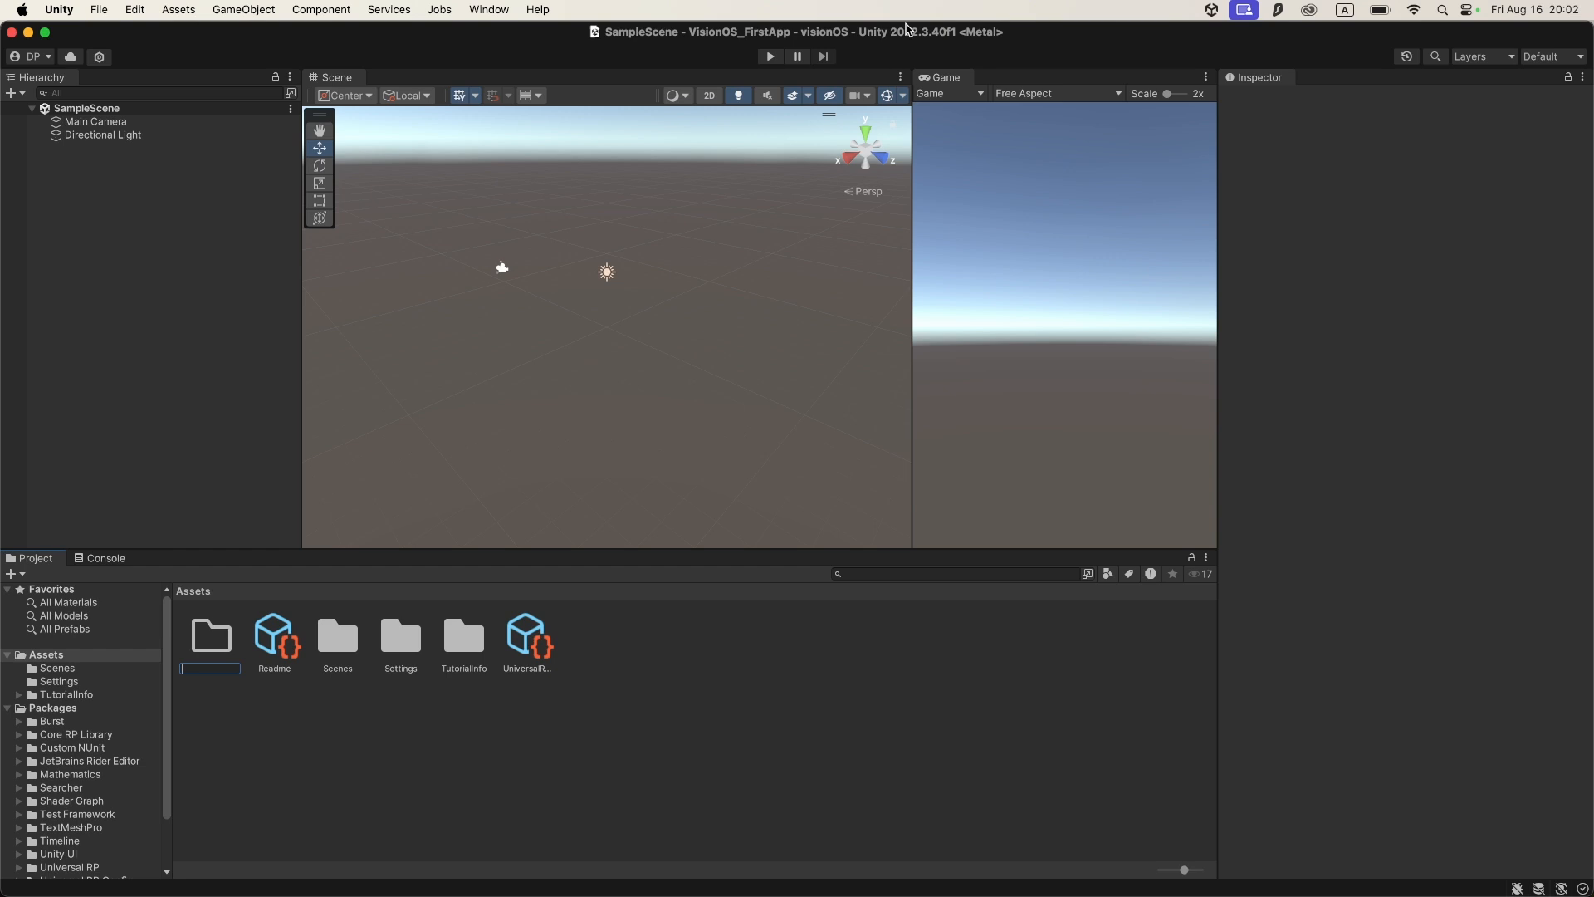
{"action": "key", "text": "Return"}
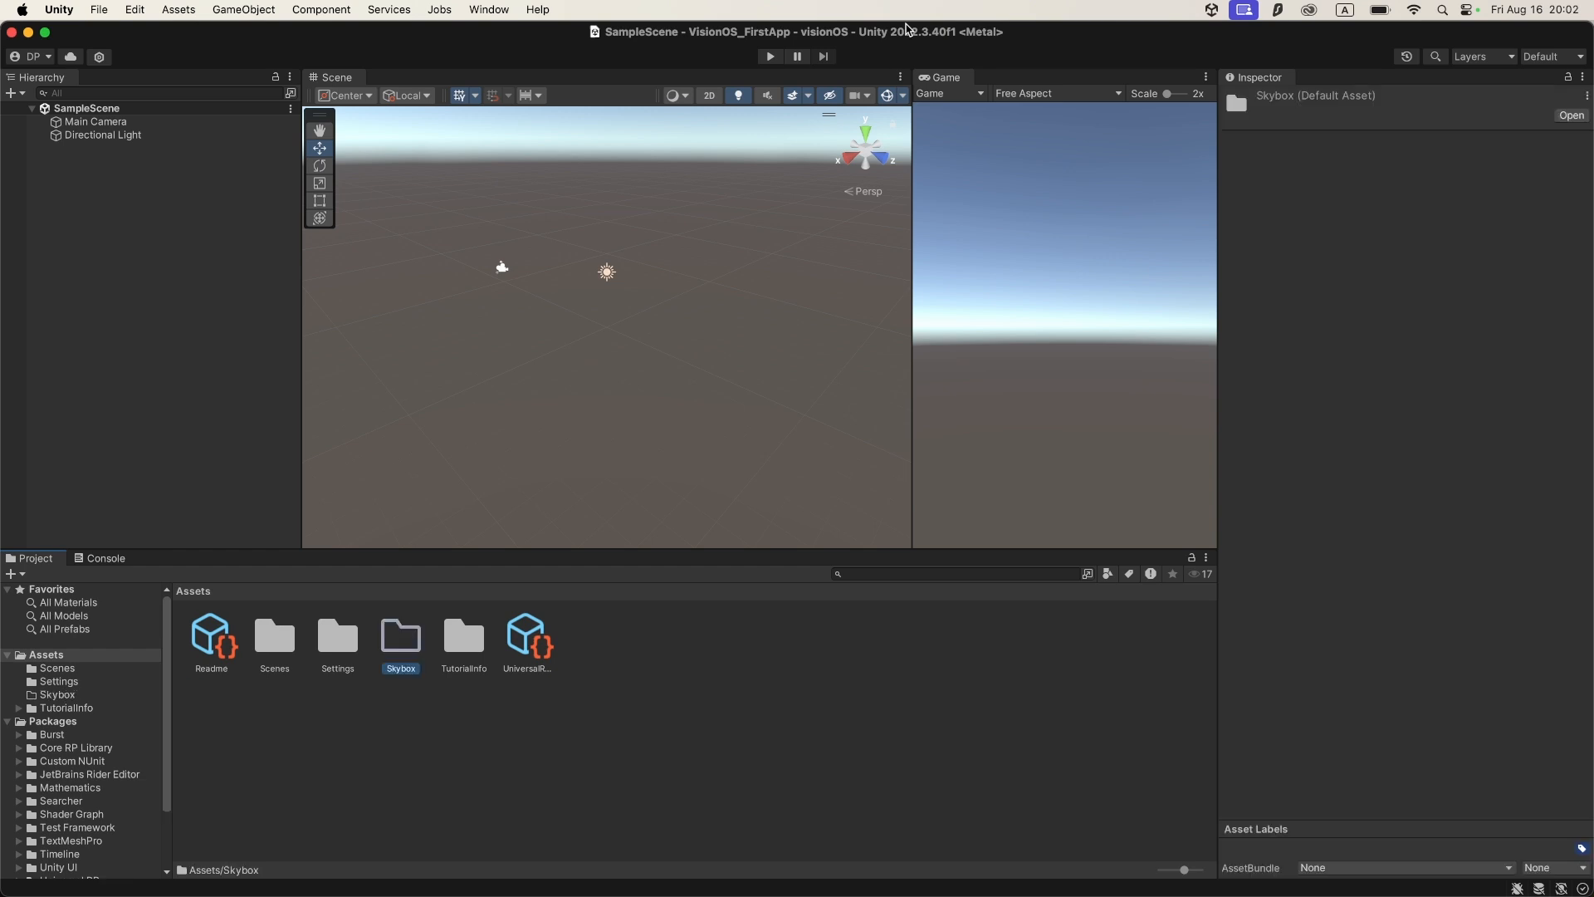
Import panoramic-view-field-covered-grass-trees-sunlight-cloudy-sky.jpg from Downloads into the Skybox folder
{"action": "double_click", "coordinate": [398, 640]}
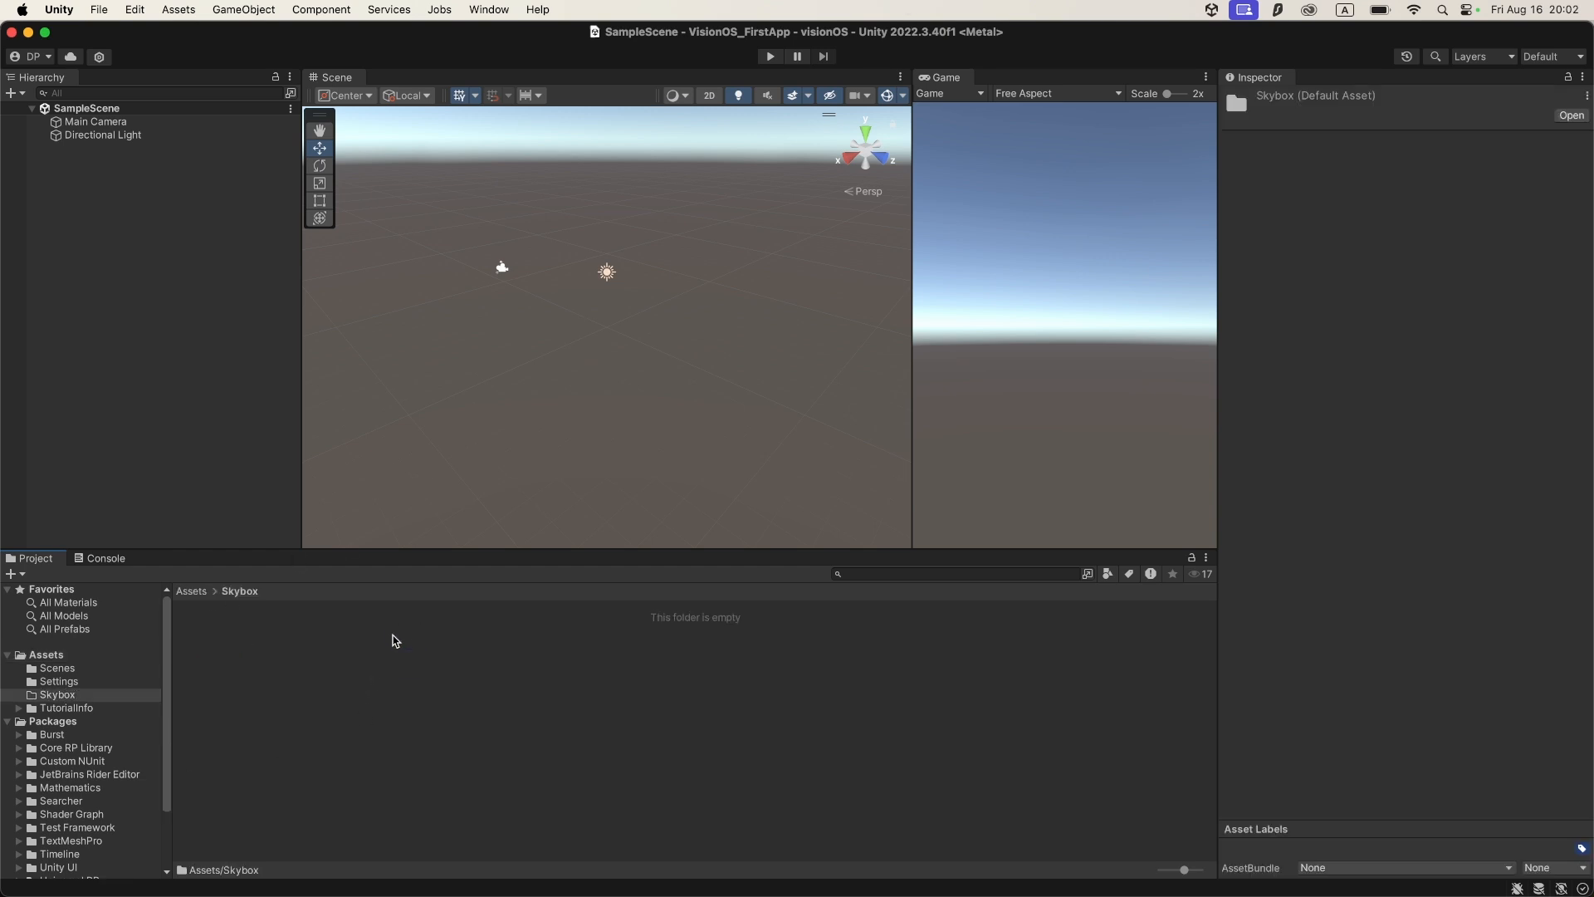
{"action": "right_click", "coordinate": [444, 655]}
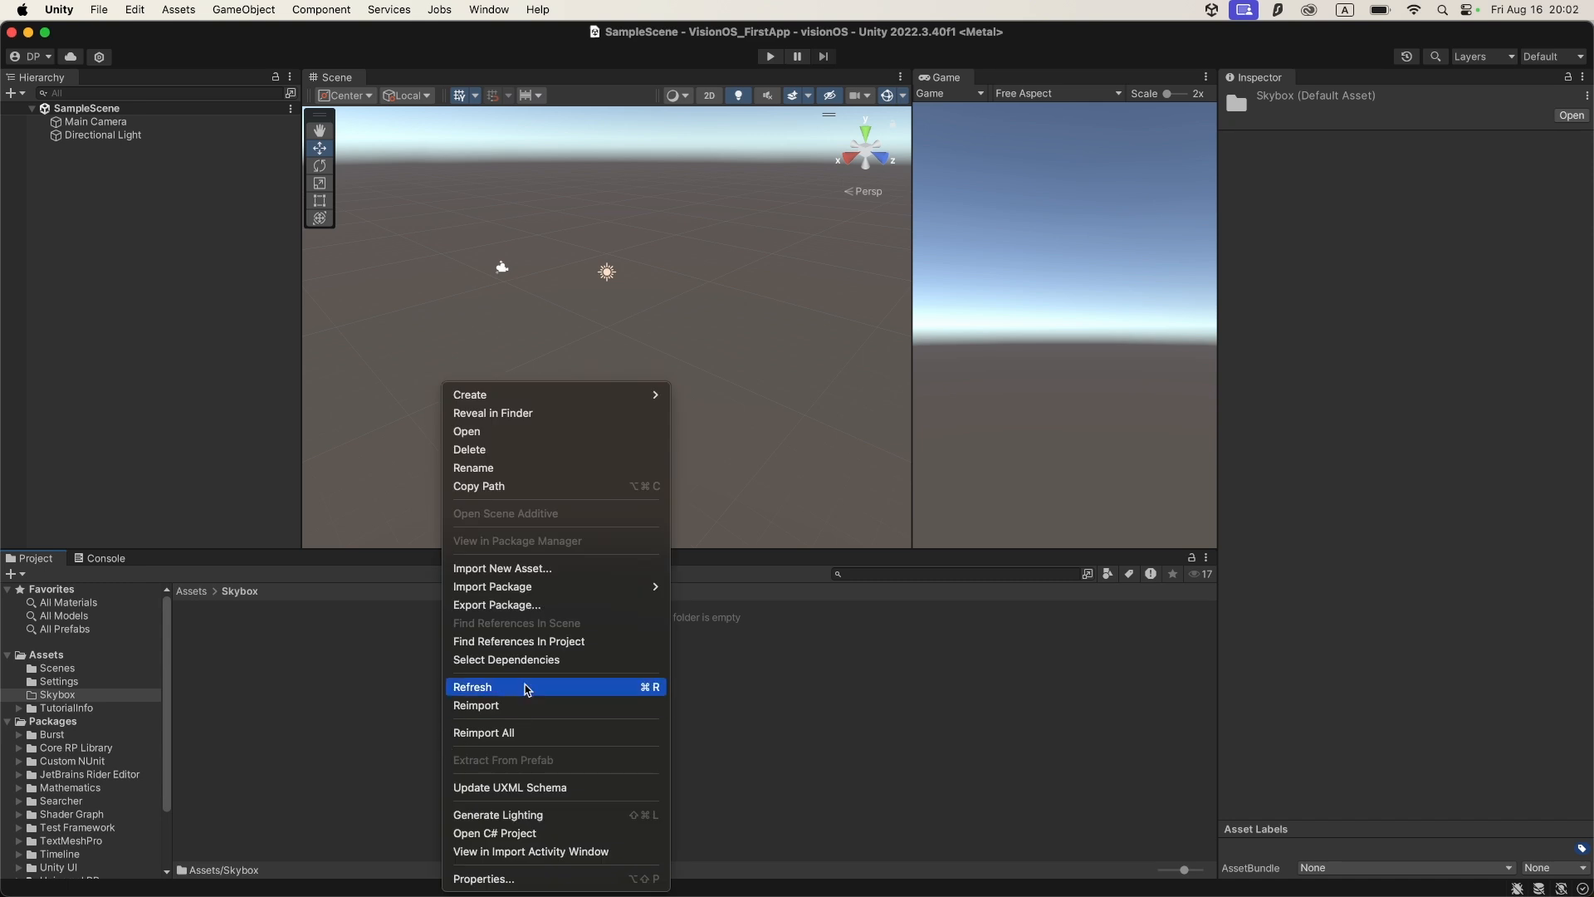
{"action": "left_click", "coordinate": [521, 571]}
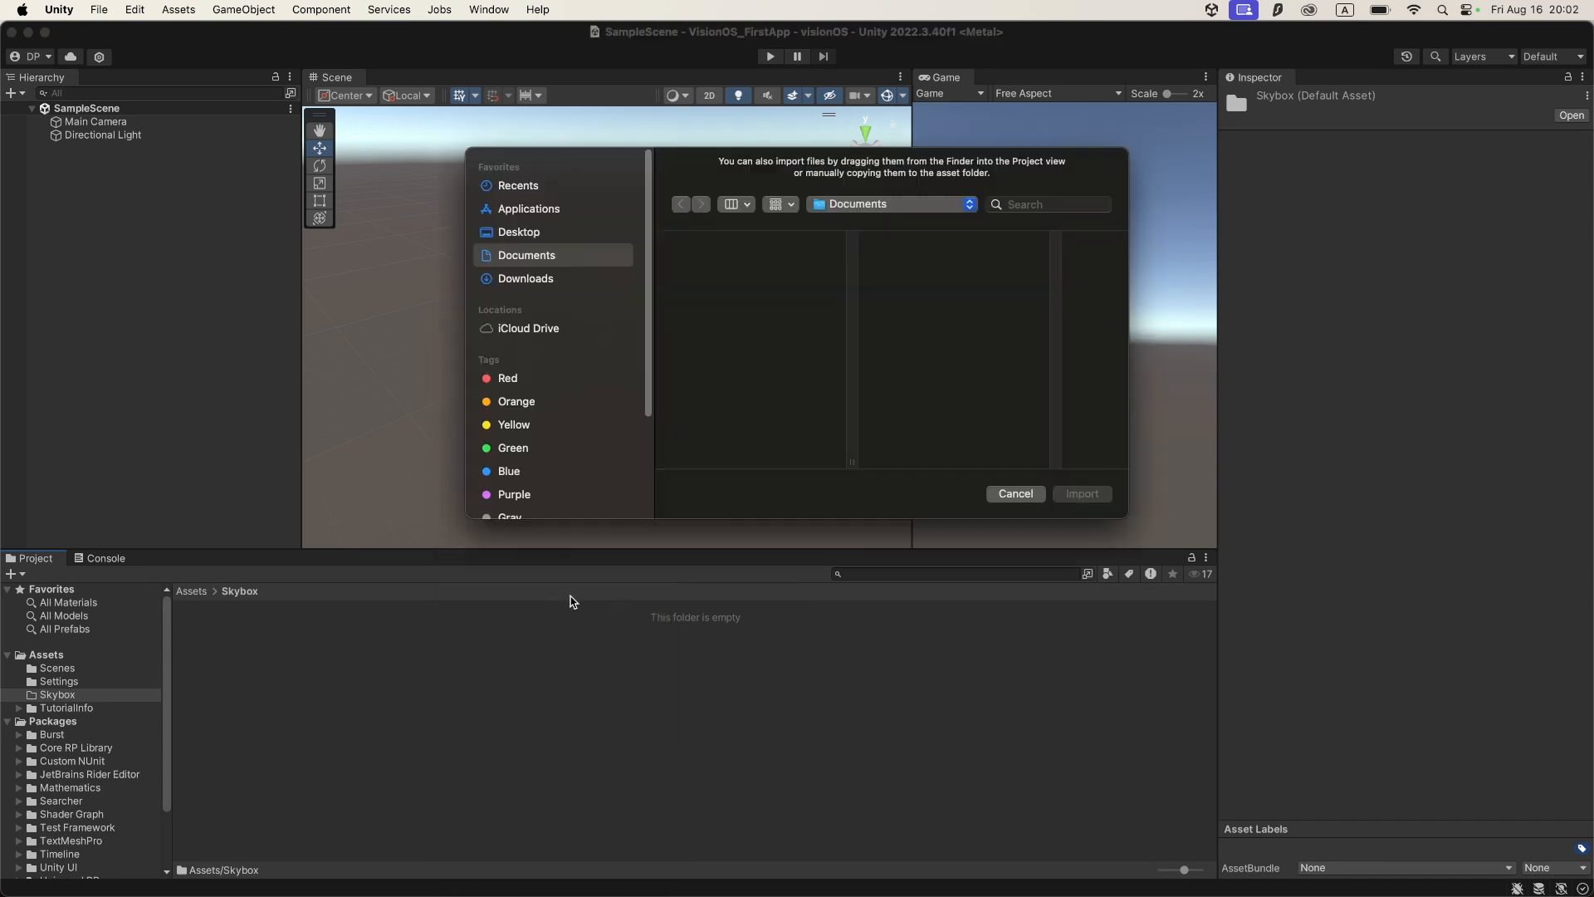
{"action": "left_click", "coordinate": [531, 279]}
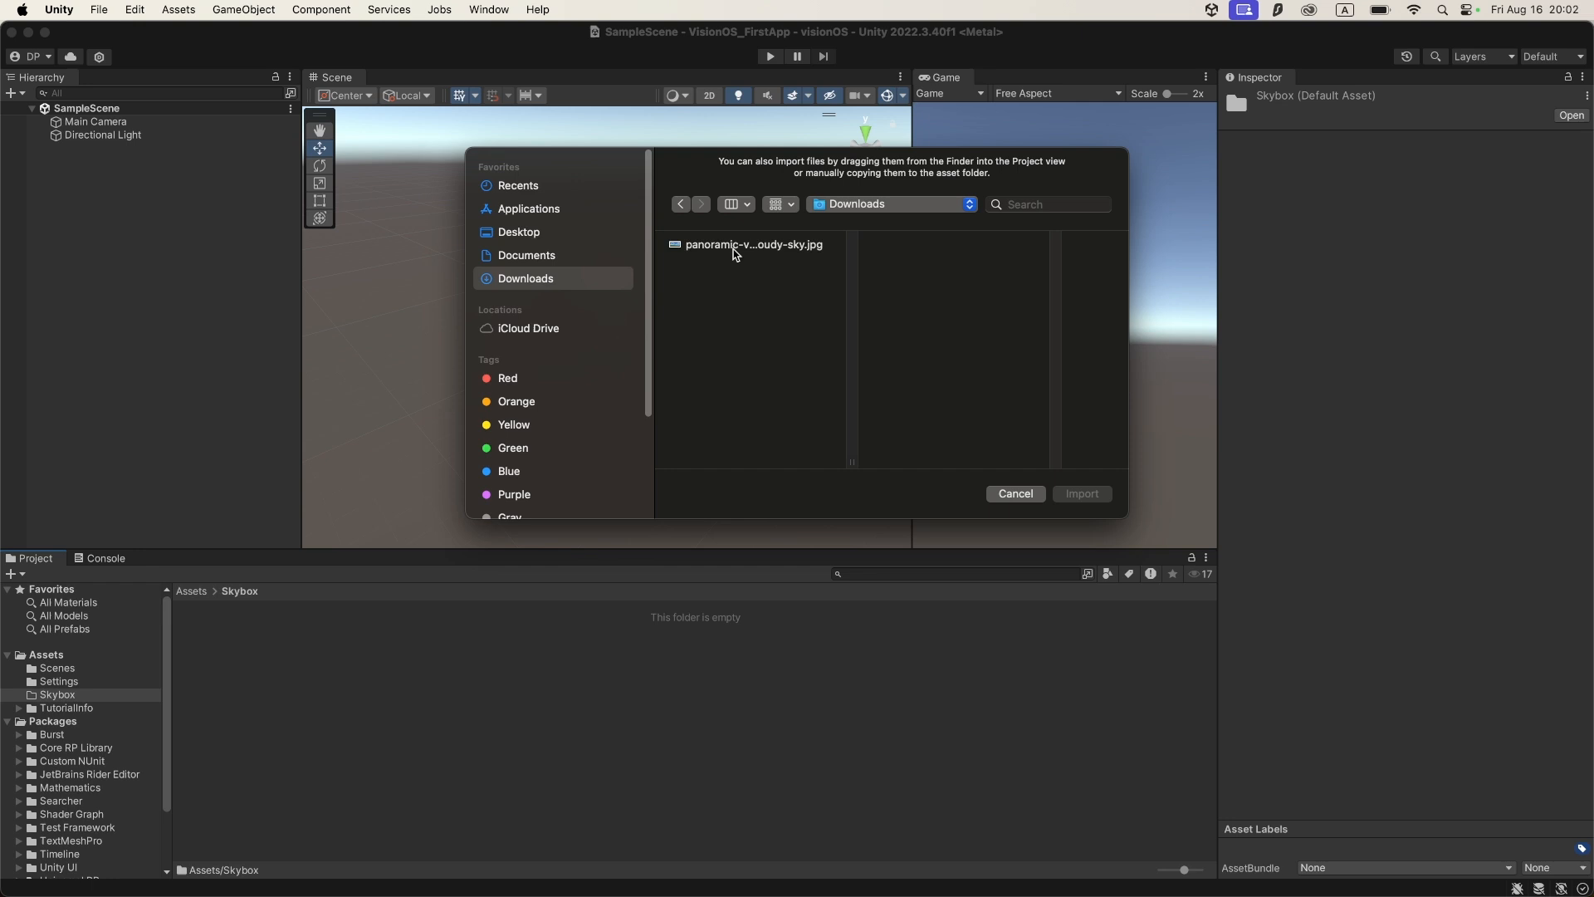
{"action": "double_click", "coordinate": [736, 250]}
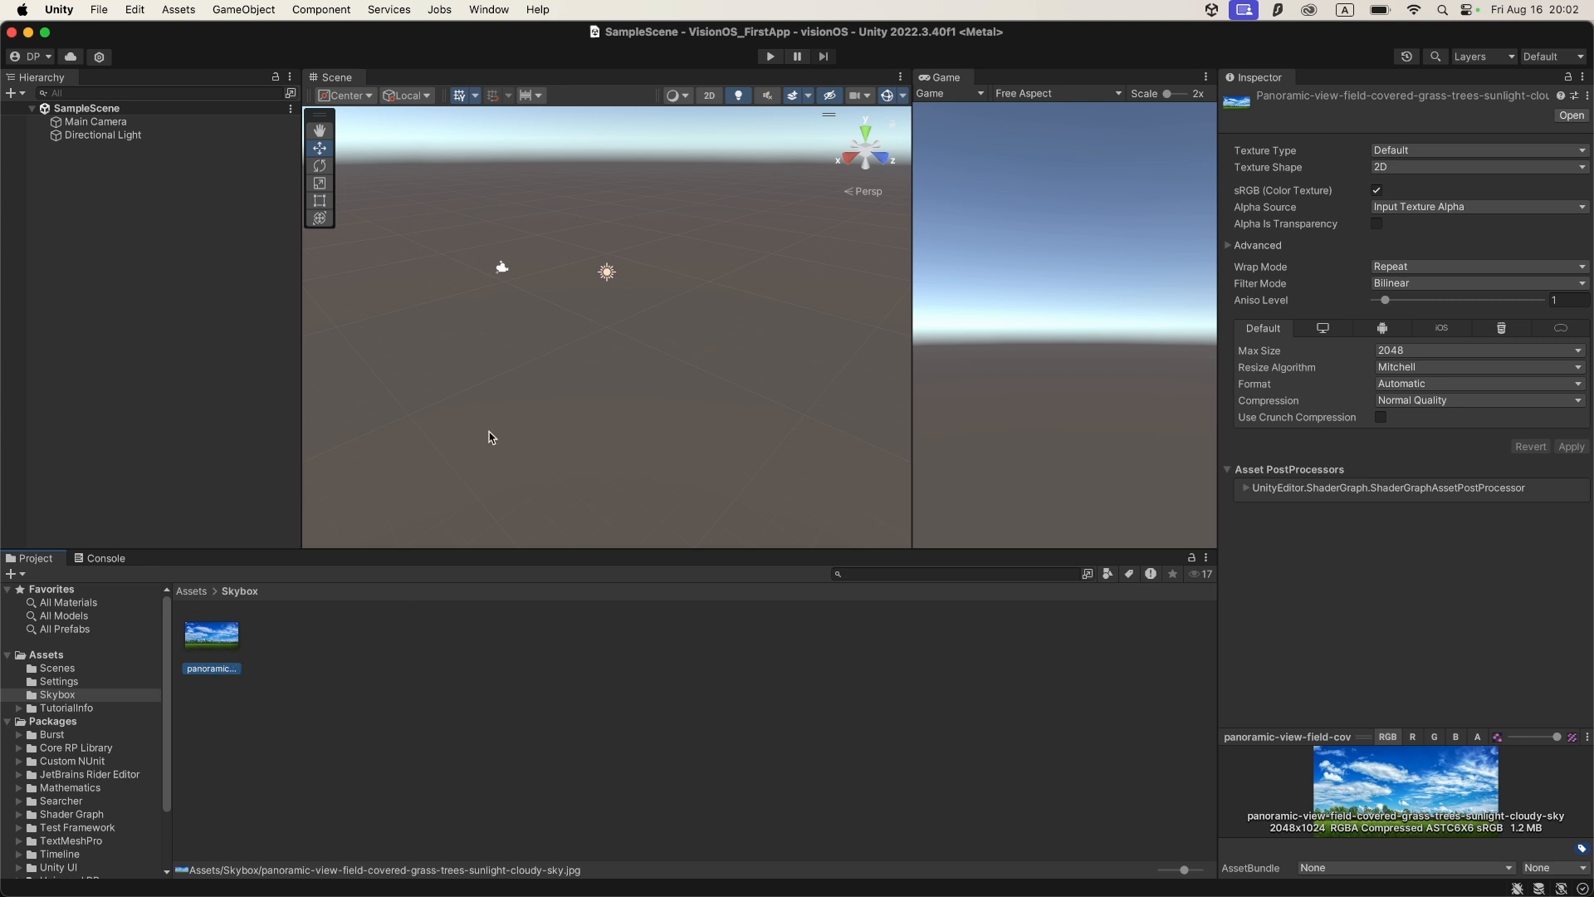
Create a new material named Skybox in the Skybox folder
{"action": "right_click", "coordinate": [423, 639]}
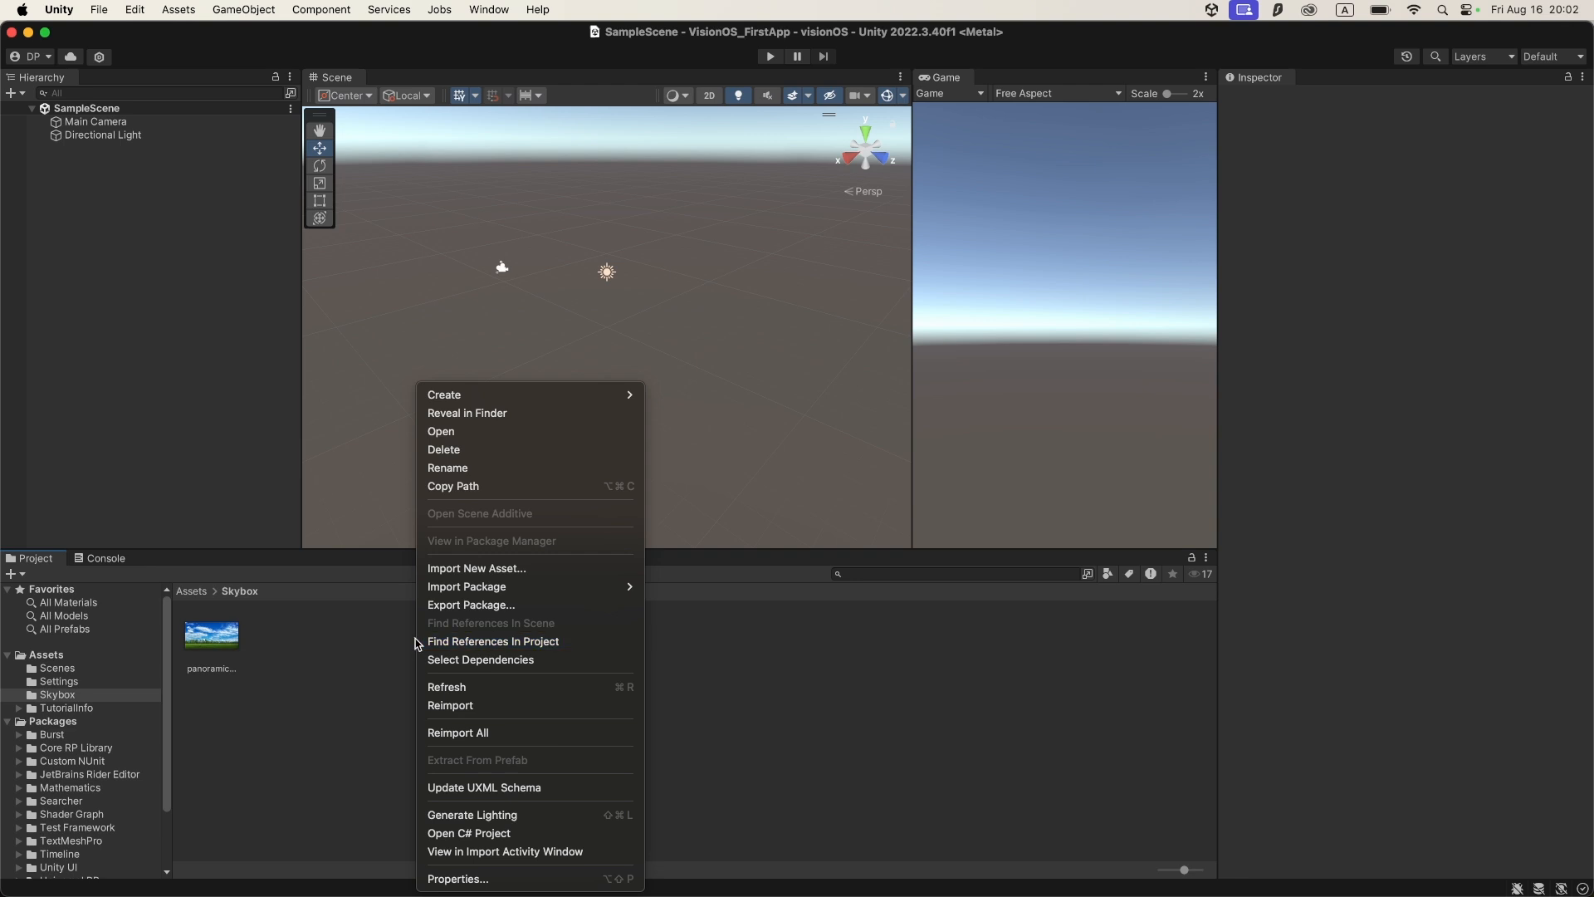
{"action": "mouse_move", "coordinate": [519, 395]}
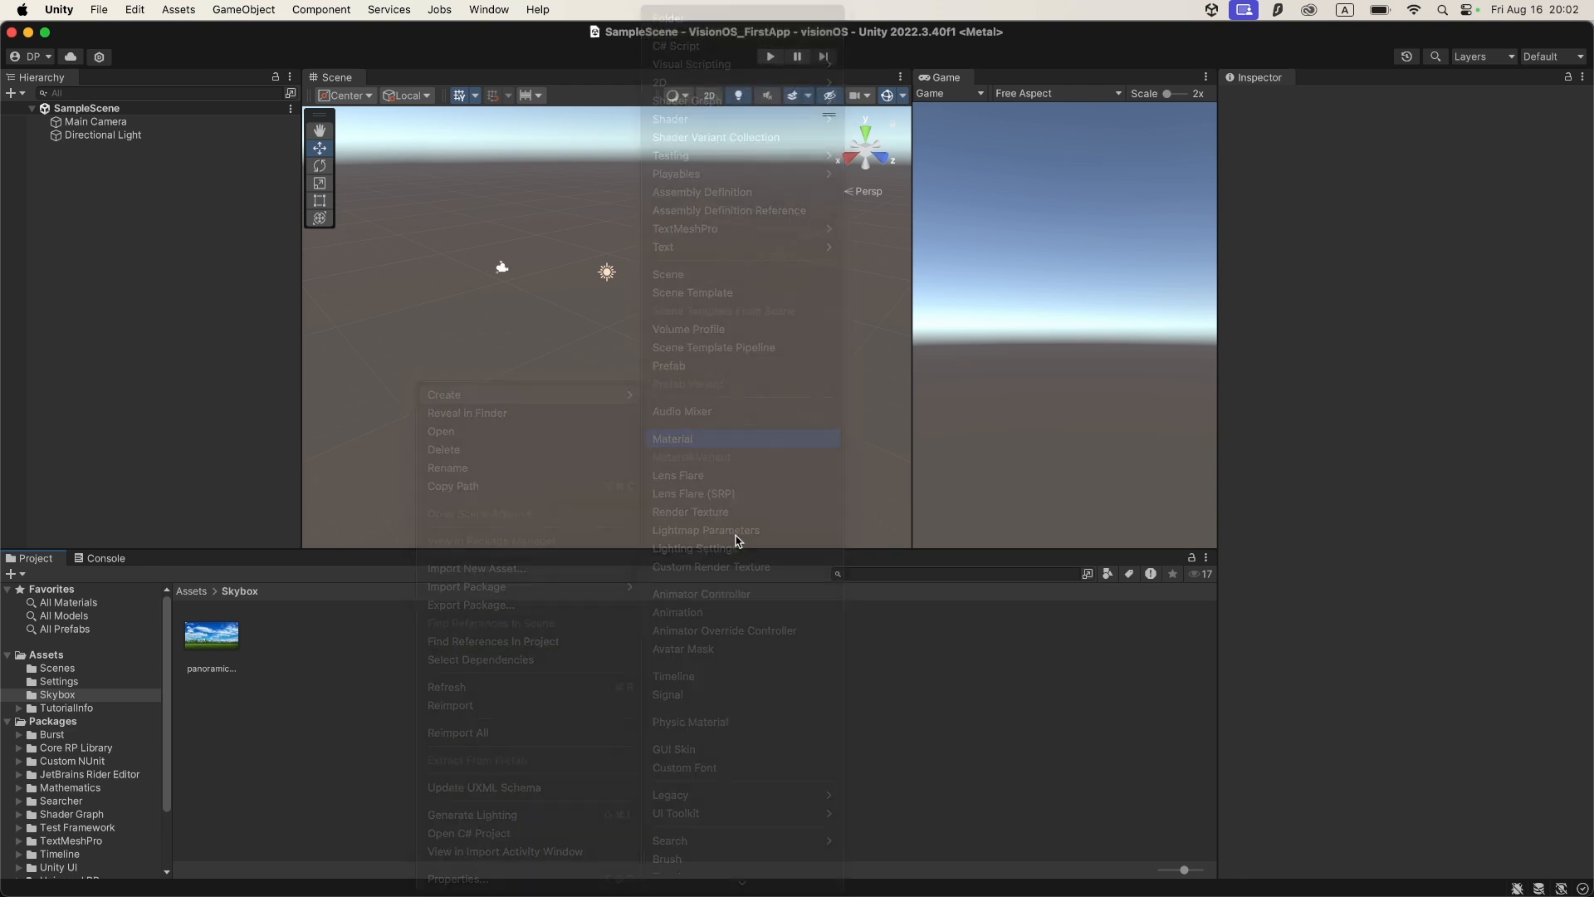
{"action": "left_click", "coordinate": [713, 438]}
{"action": "type", "text": "Sky"}
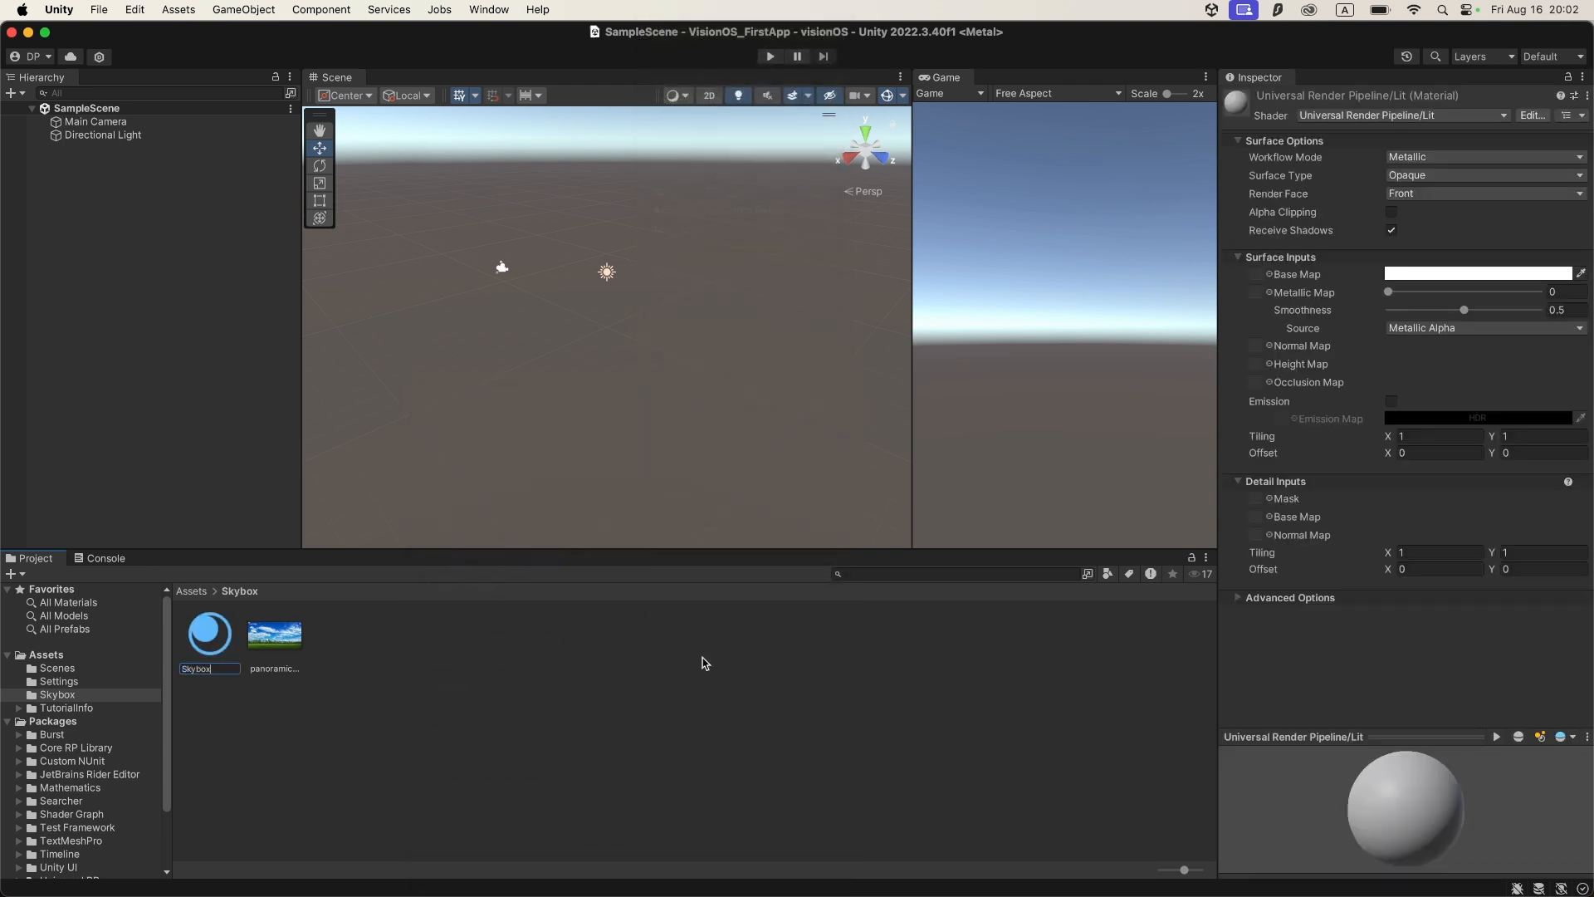
{"action": "type", "text": "box"}
{"action": "key", "text": "Return"}
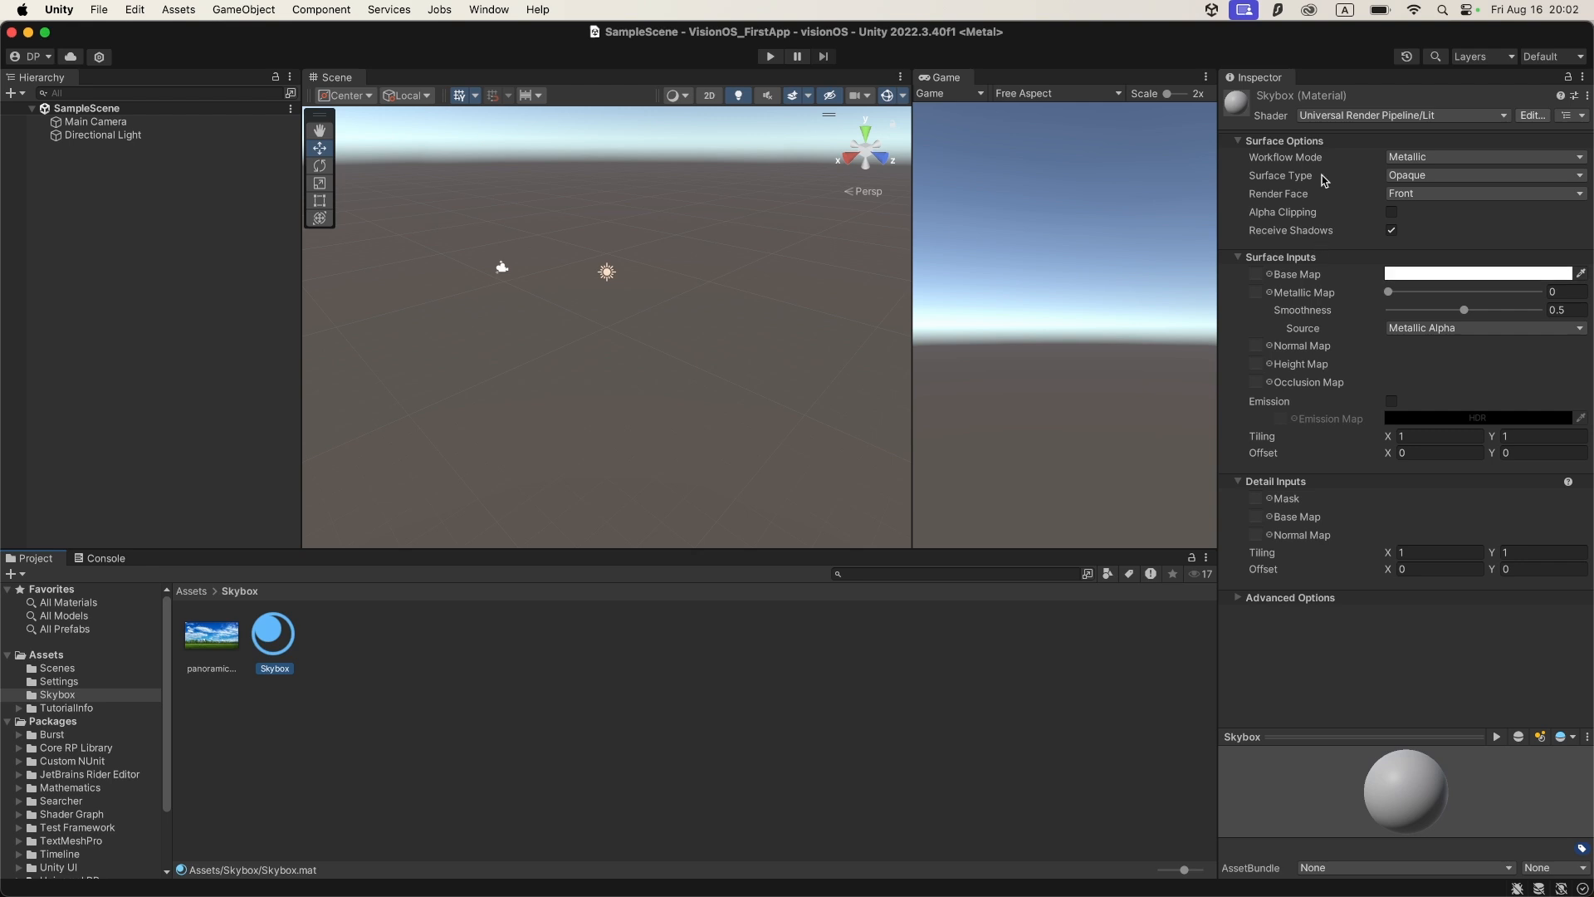
Set the Skybox material's shader to Skybox/Panoramic and assign the imported panoramic image as its Spherical (HDR) texture
{"action": "left_click", "coordinate": [1346, 118]}
{"action": "type", "text": "skyb"}
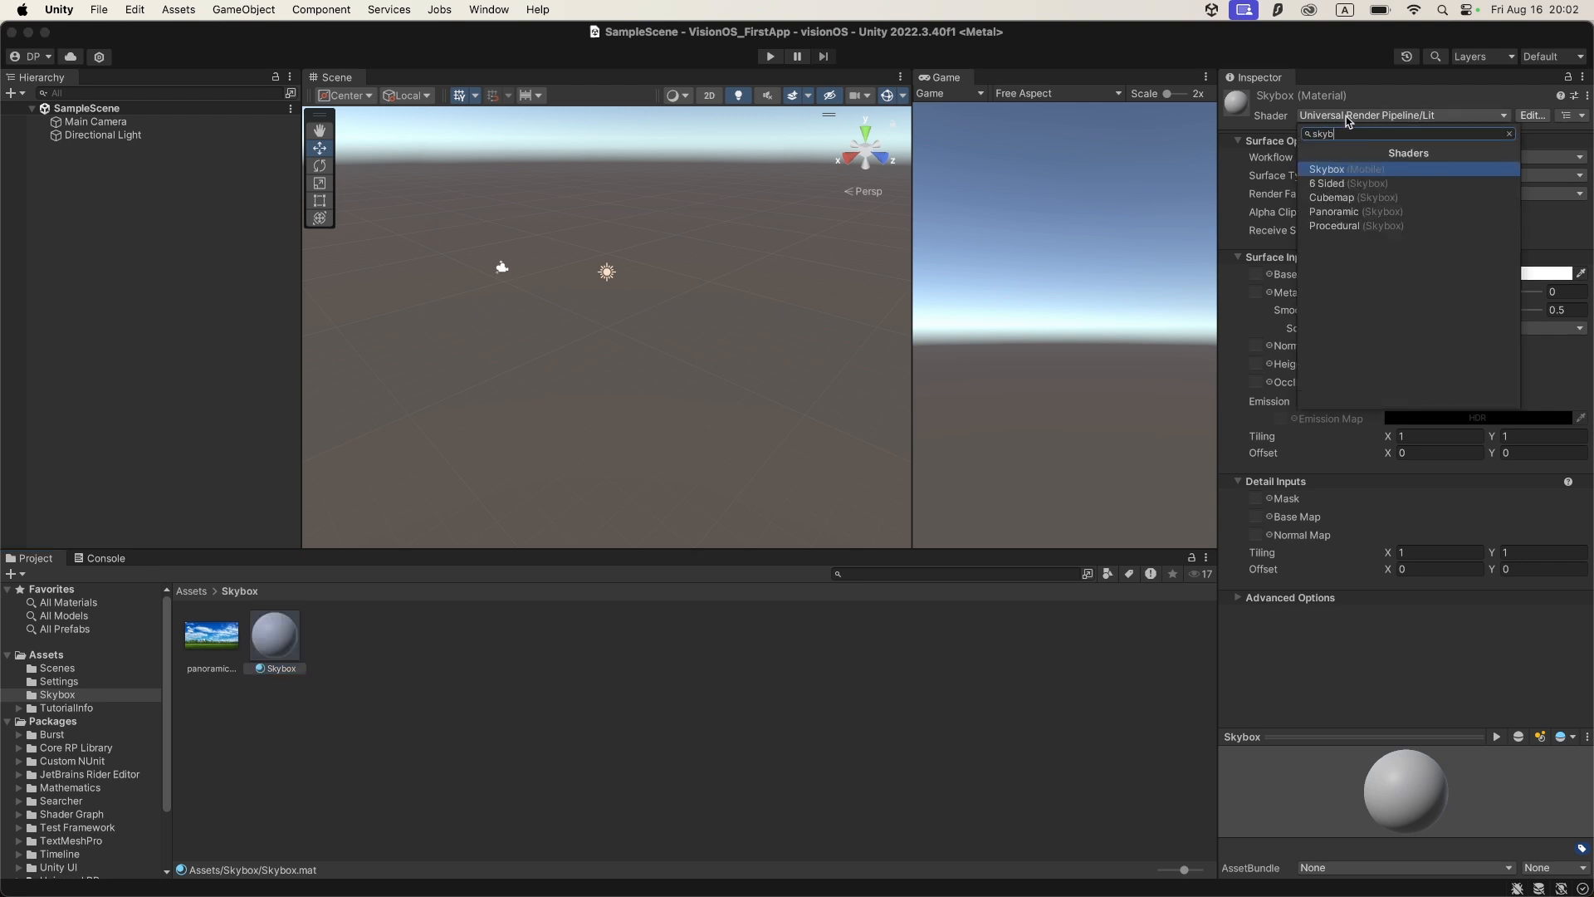
{"action": "type", "text": "ox"}
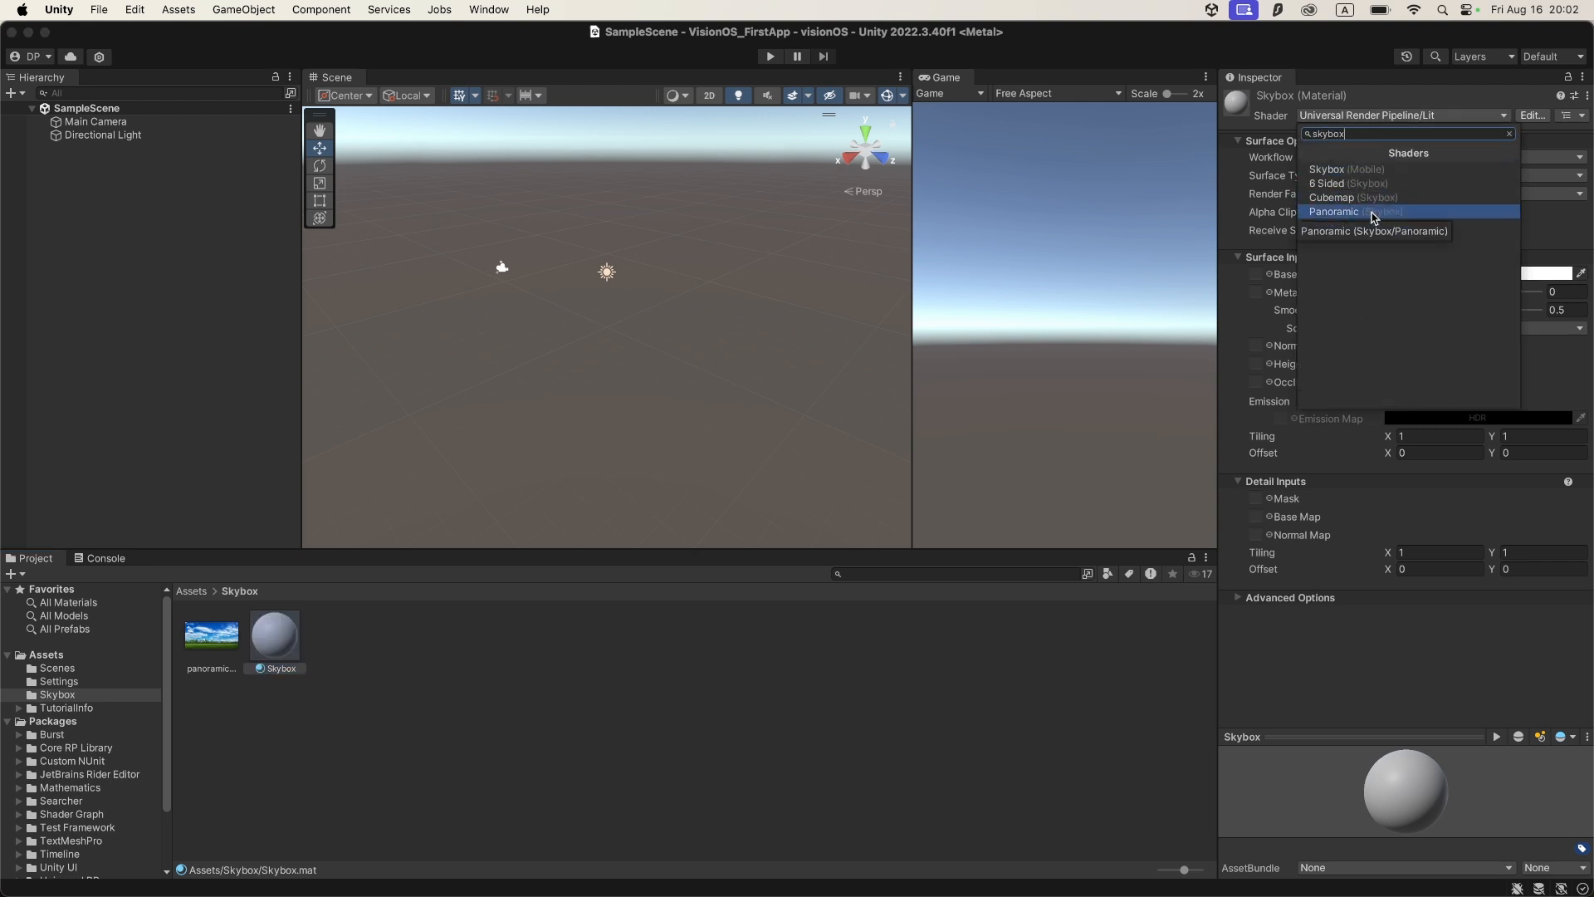
{"action": "left_click", "coordinate": [1366, 212]}
{"action": "left_click_drag", "start_coordinate": [212, 636], "coordinate": [275, 635]}
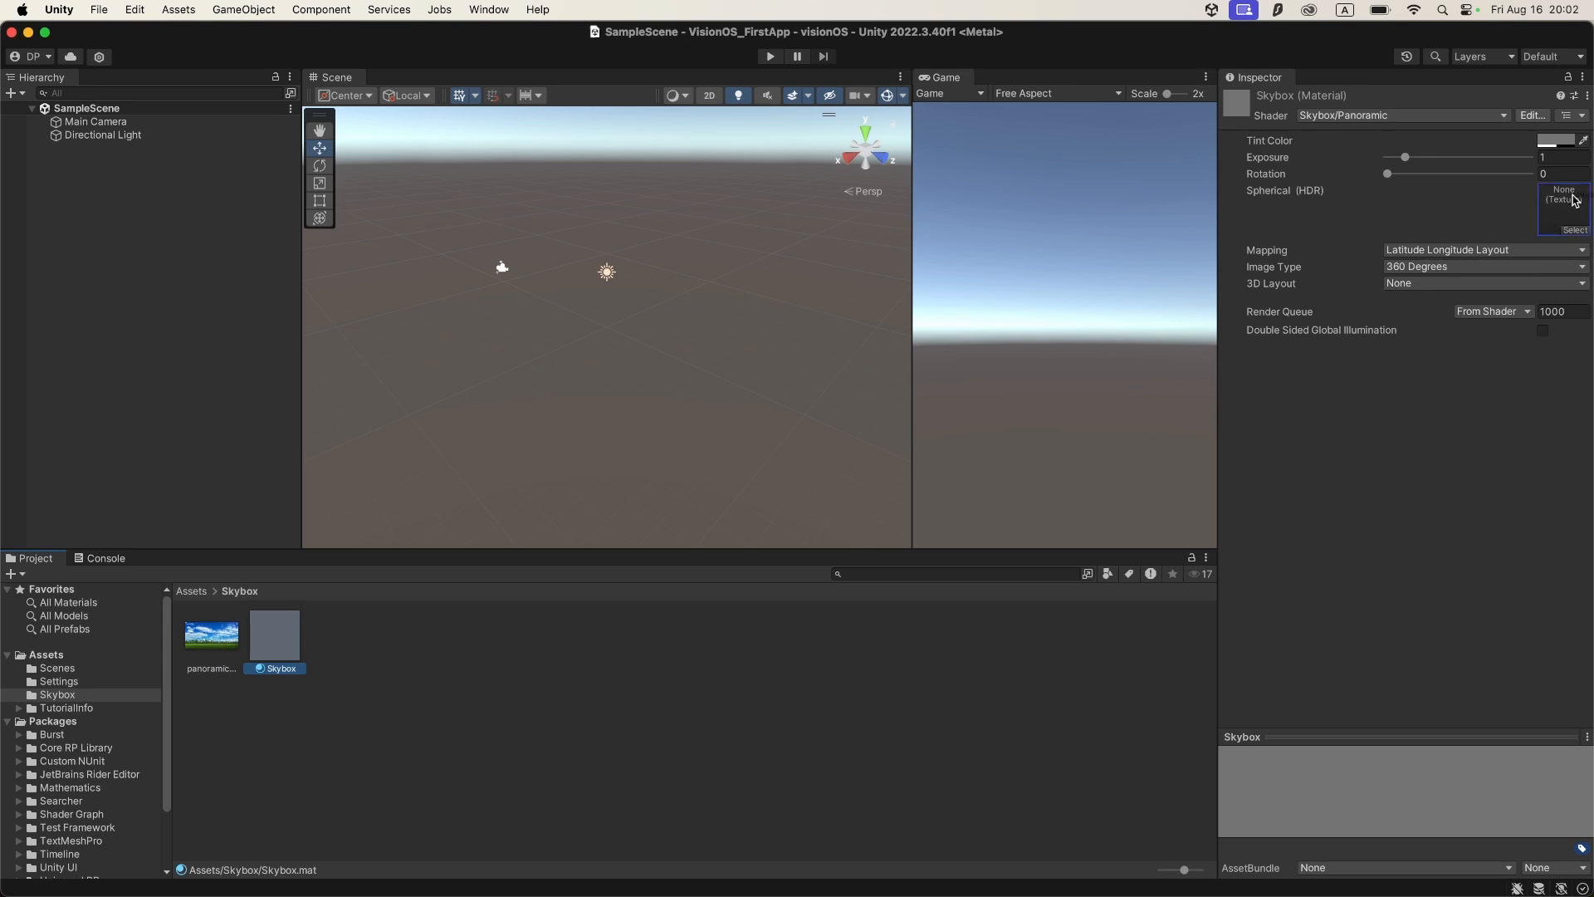
Replace the scene's default skybox material with the Skybox material in the Environment lighting settings, and close the Lighting window
{"action": "left_click", "coordinate": [521, 9]}
{"action": "mouse_move", "coordinate": [520, 190]}
{"action": "left_click", "coordinate": [736, 189]}
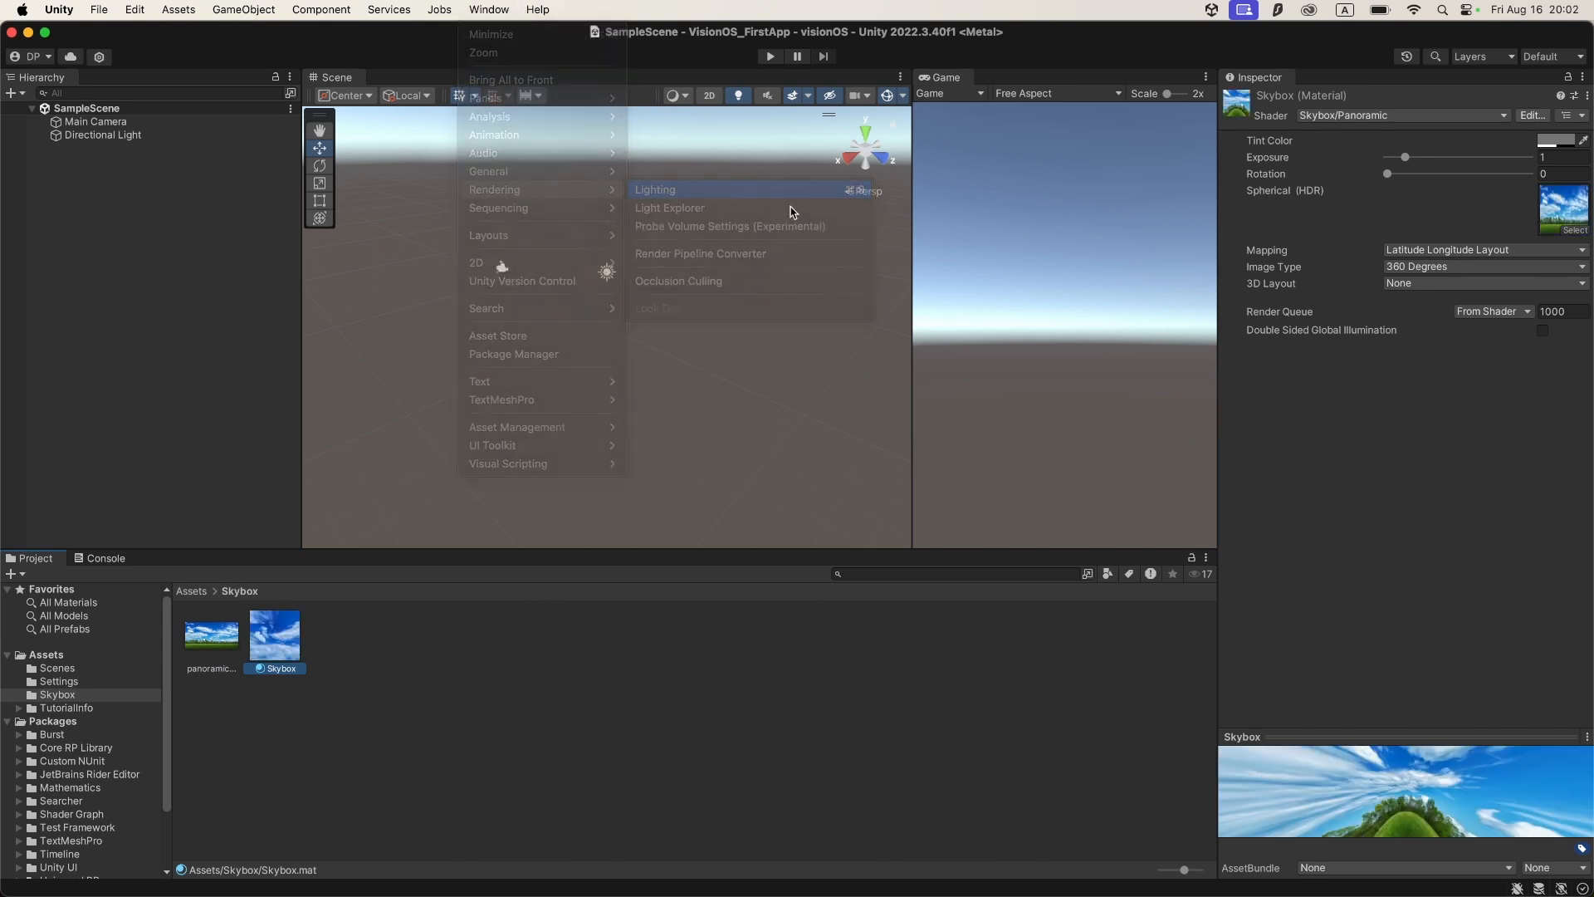
{"action": "left_click", "coordinate": [820, 207]}
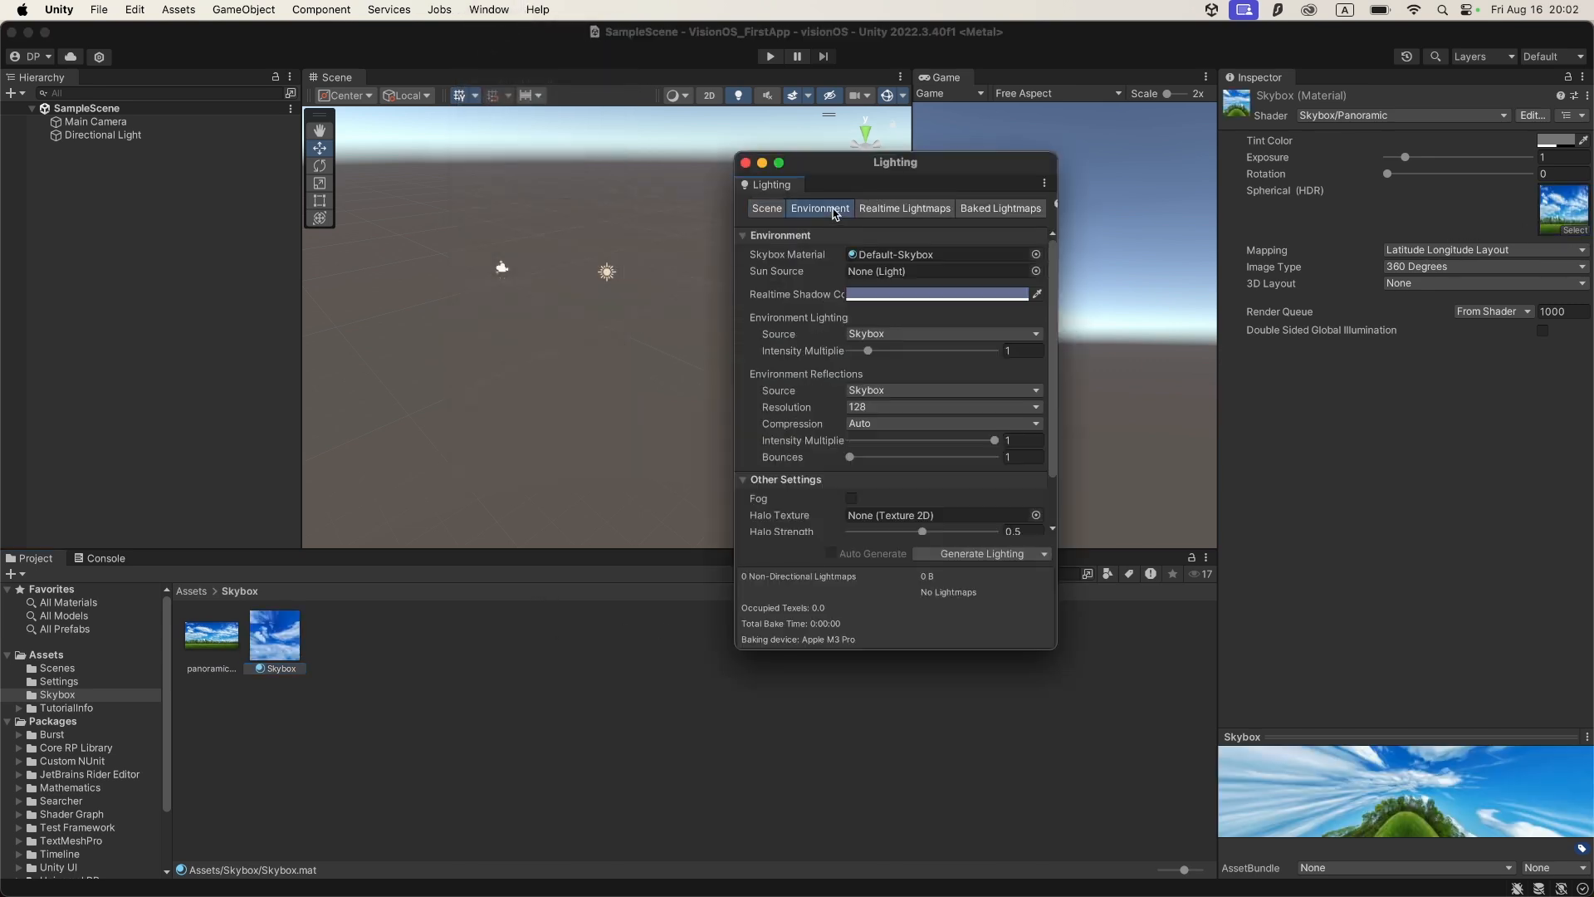
{"action": "left_click", "coordinate": [1035, 254]}
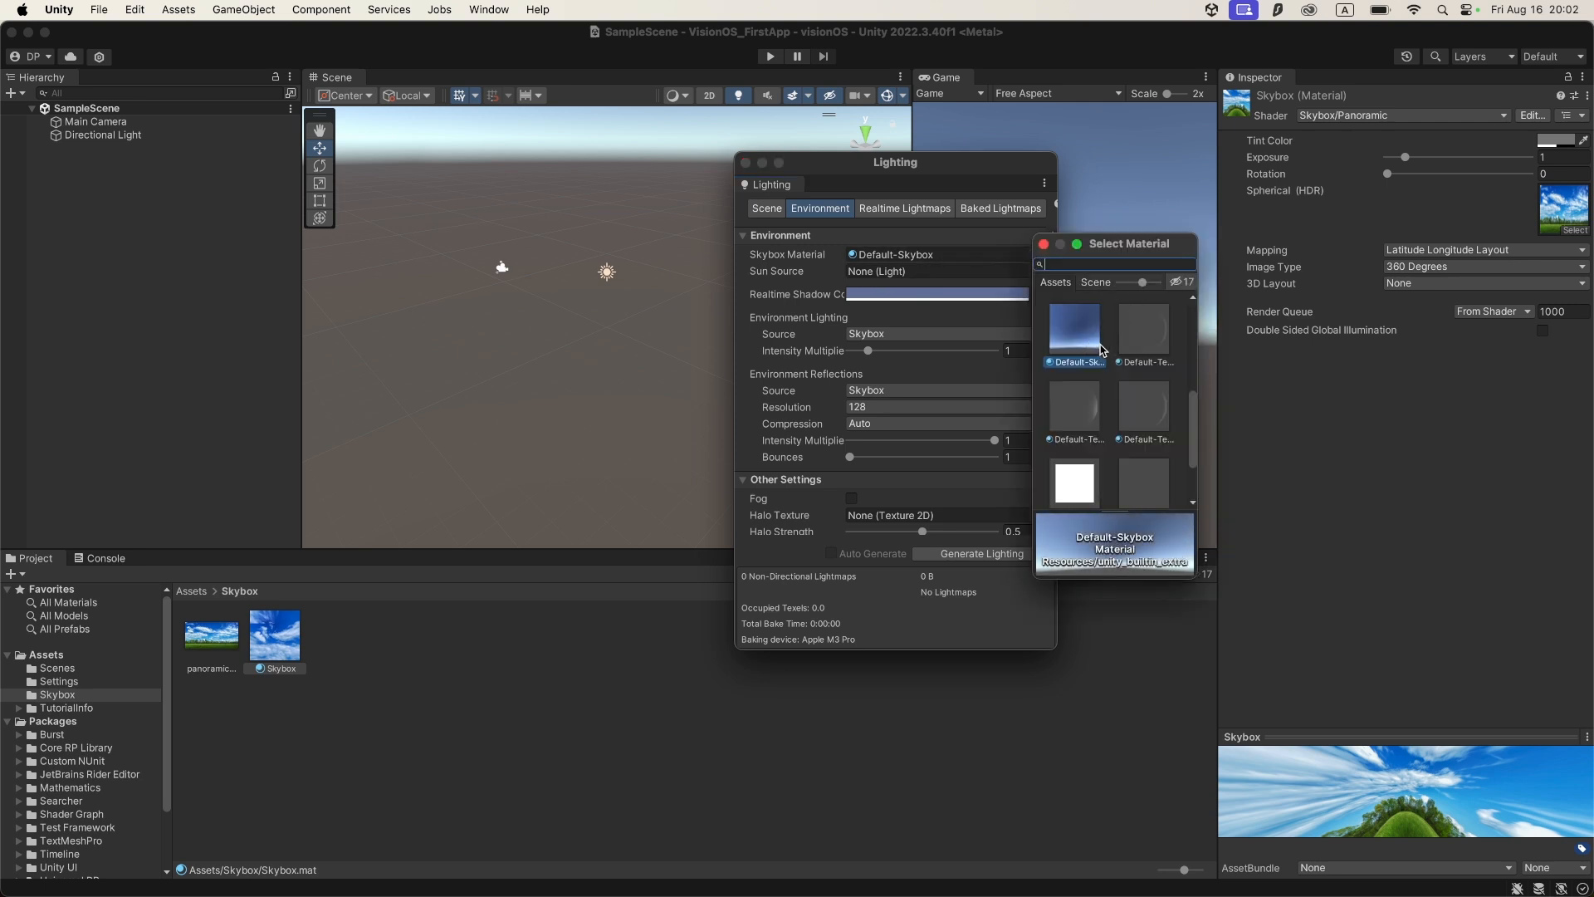
{"action": "type", "text": "s"}
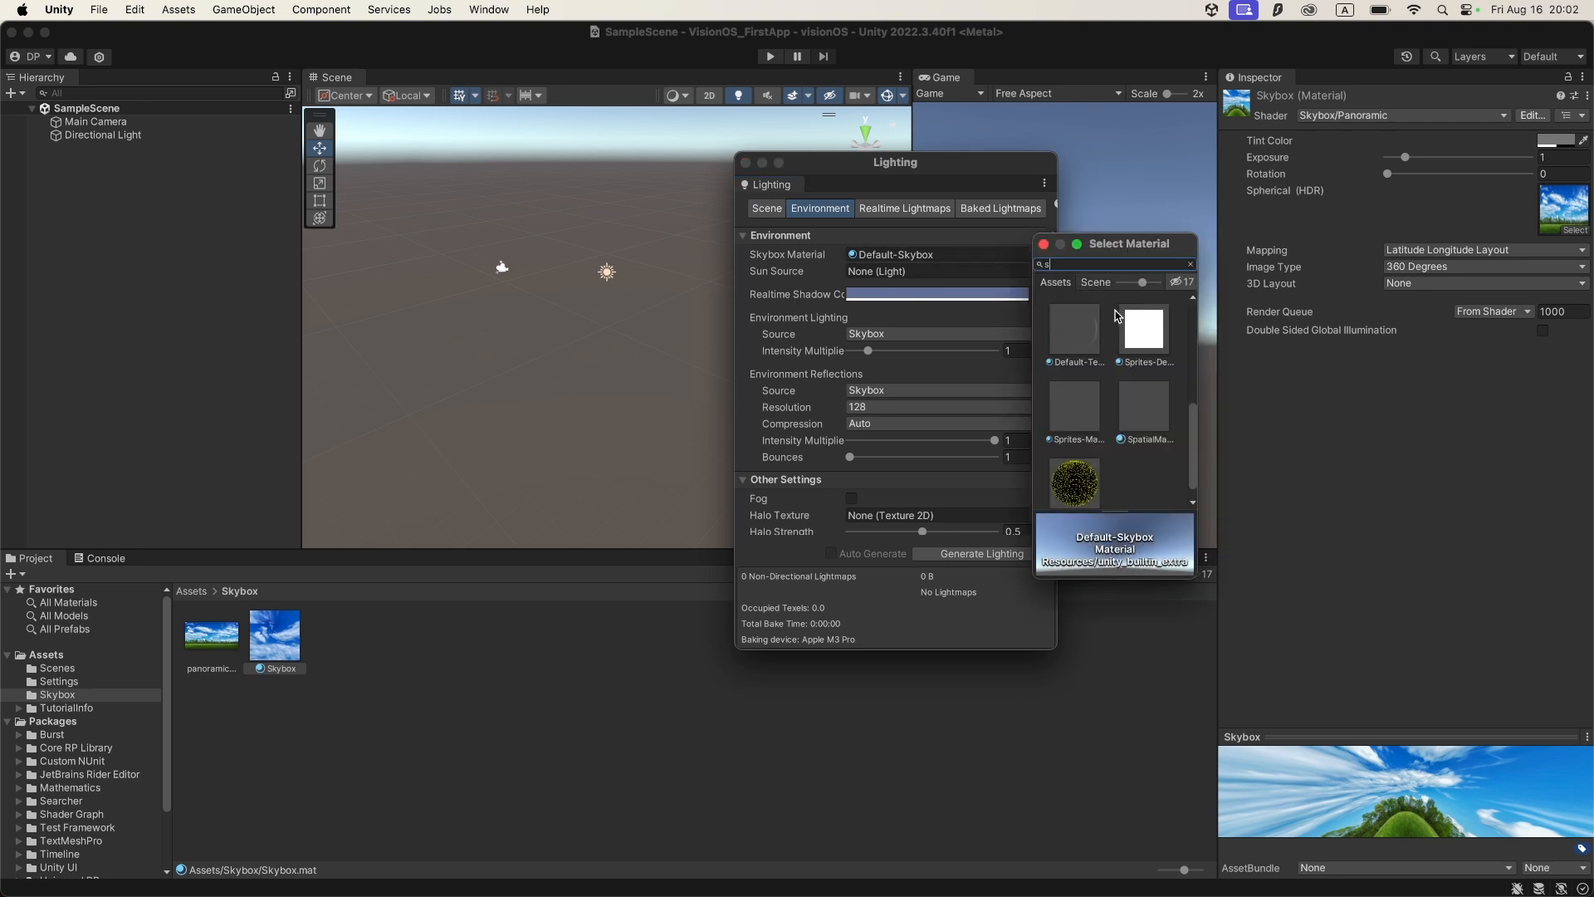
{"action": "type", "text": "k"}
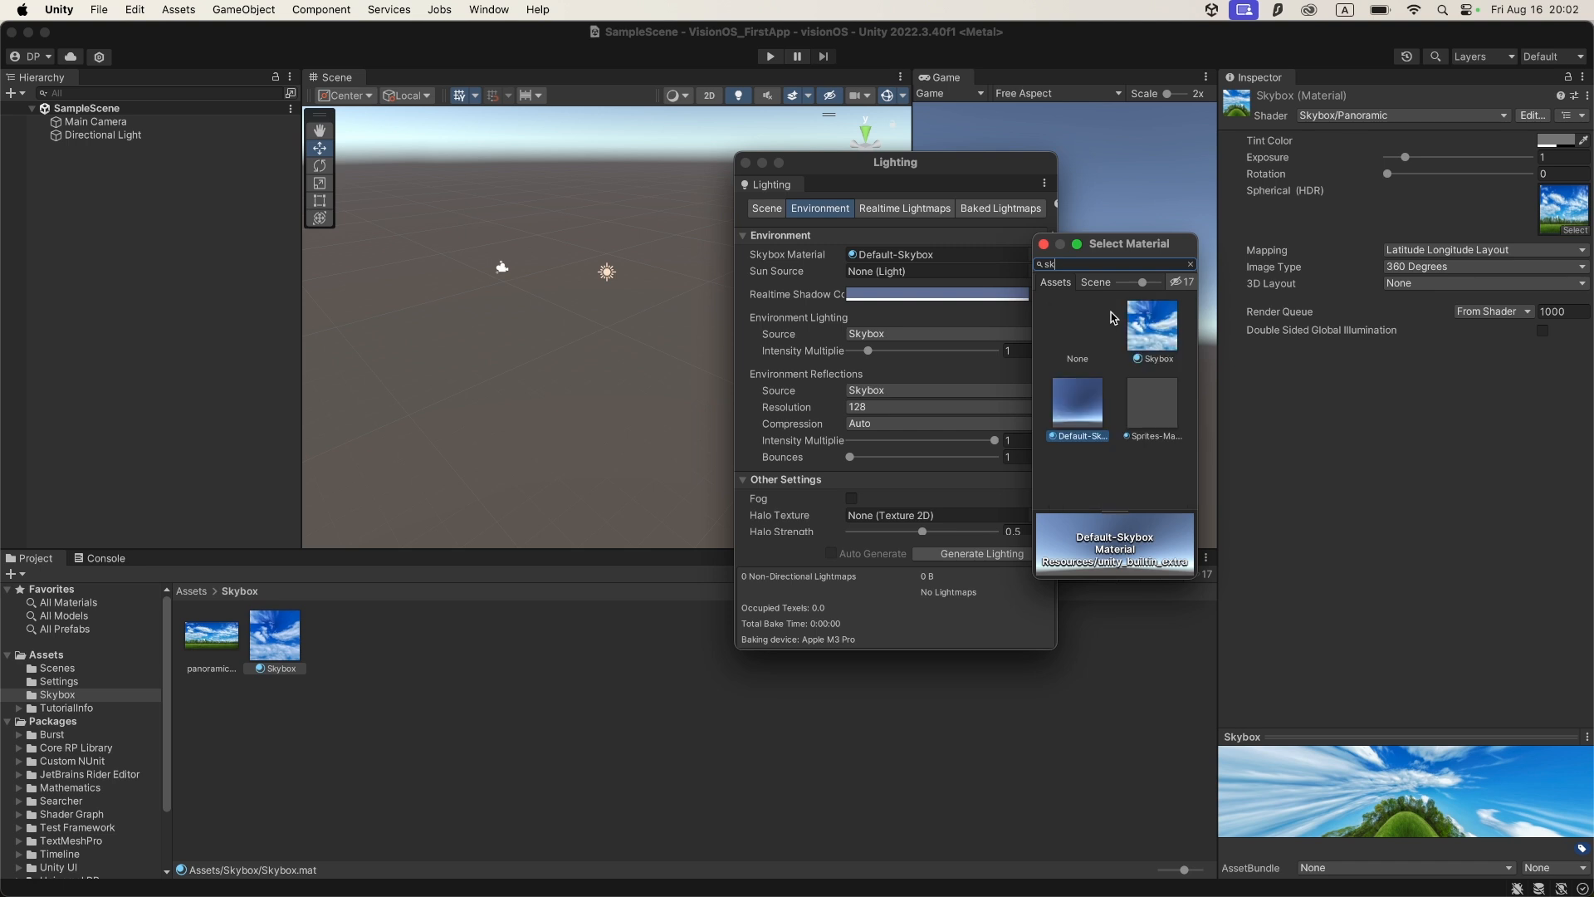
{"action": "left_click", "coordinate": [1133, 332]}
{"action": "double_click", "coordinate": [1130, 336]}
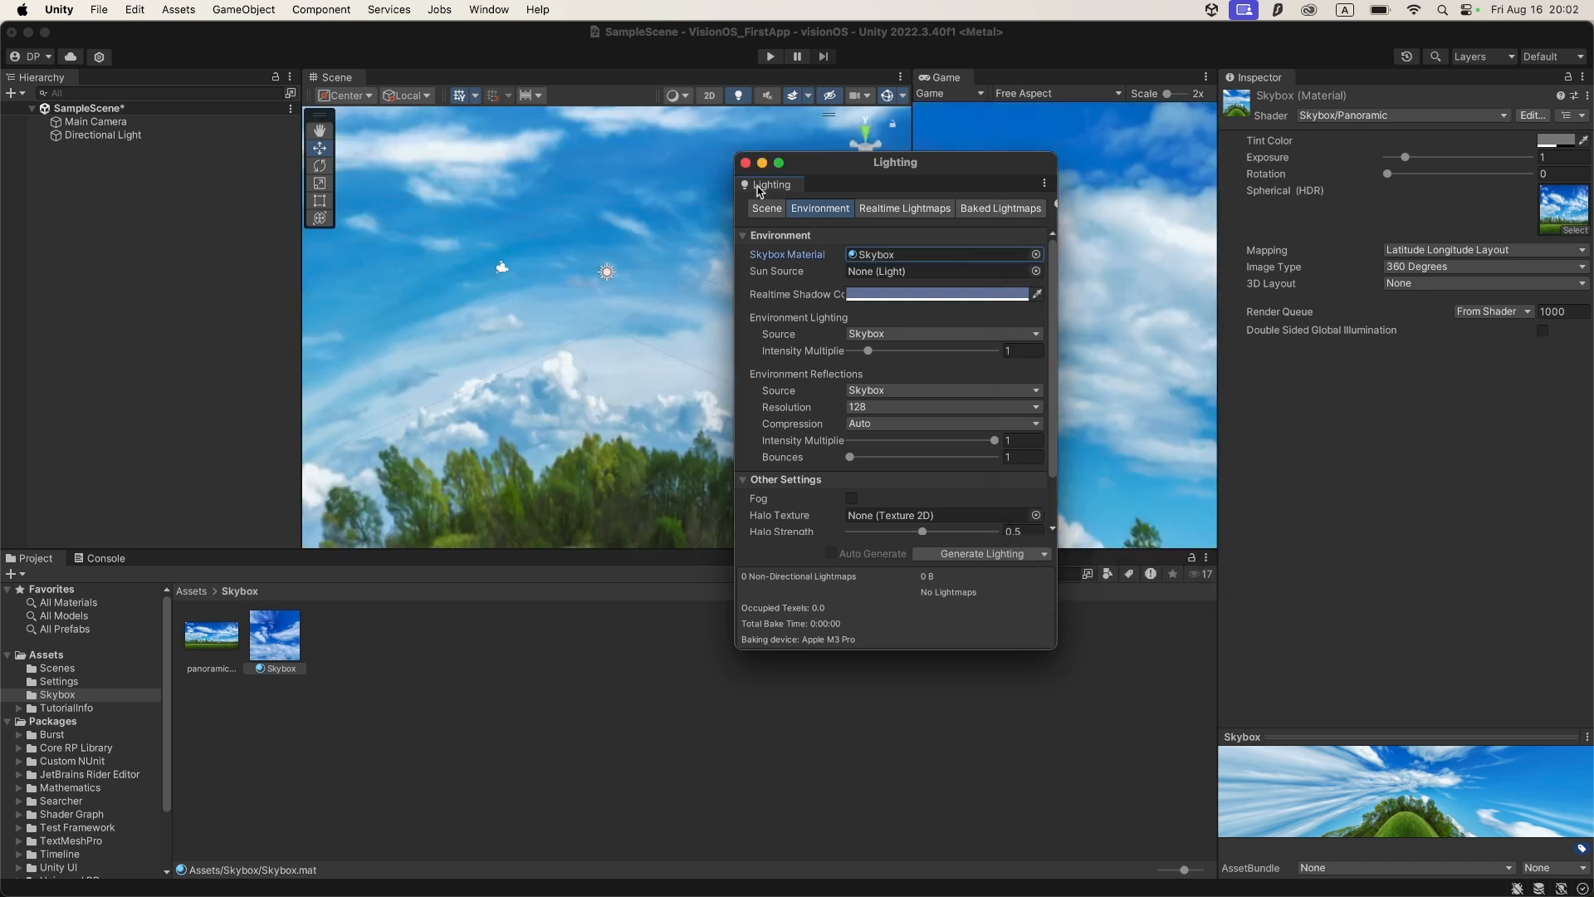
{"action": "left_click", "coordinate": [744, 164]}
Add a 3D Cube object to SampleScene
{"action": "right_click_drag", "start_coordinate": [726, 384], "coordinate": [655, 299]}
{"action": "left_click", "coordinate": [73, 222]}
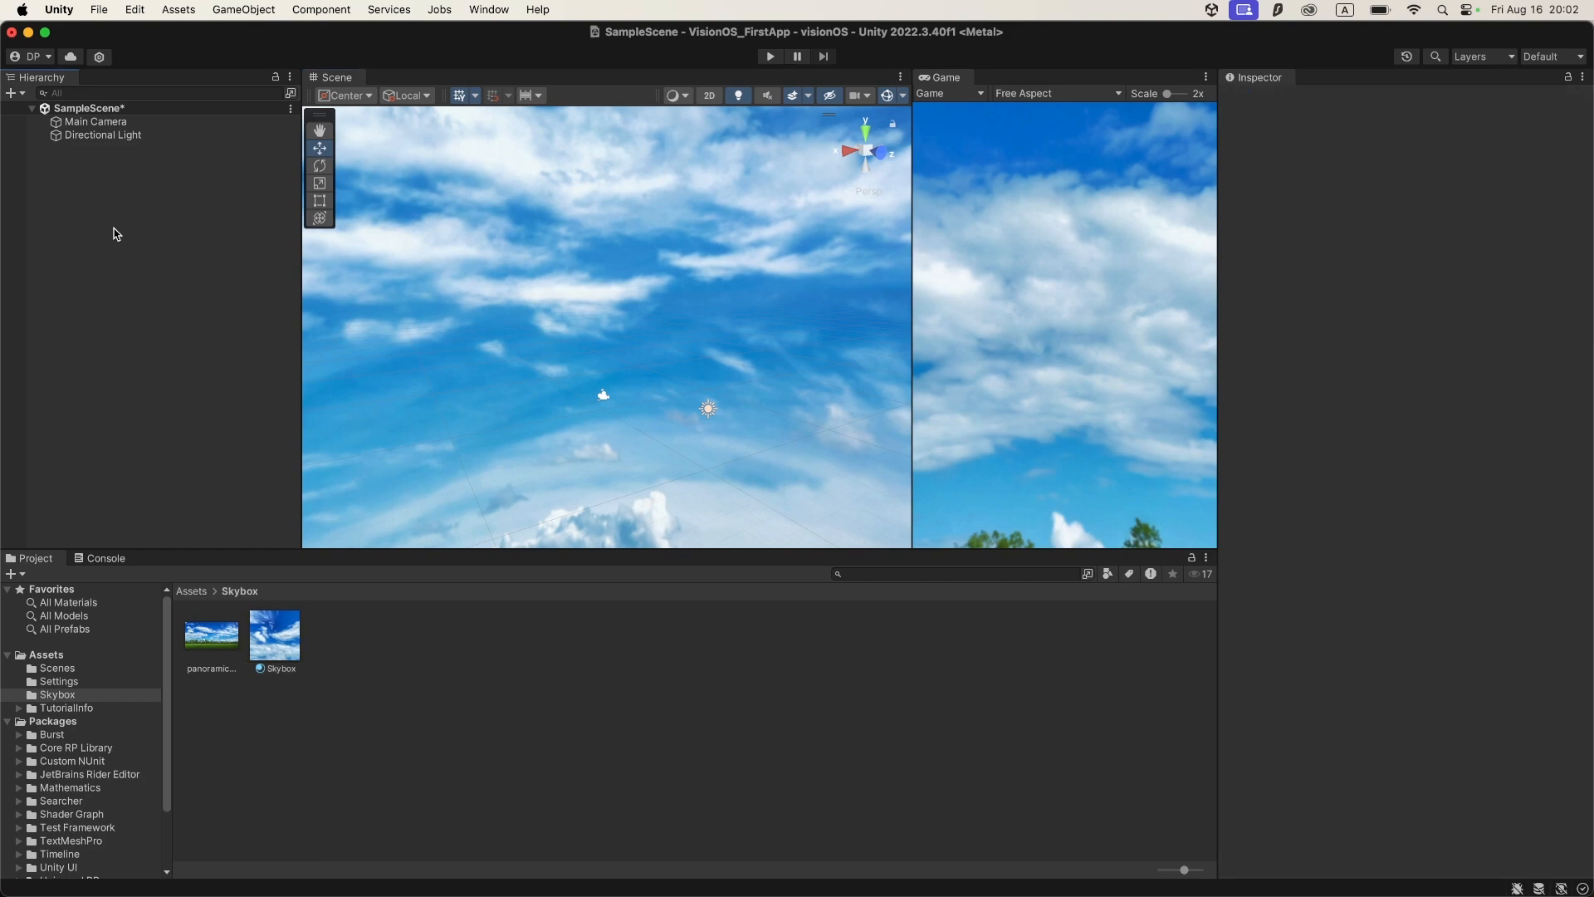
{"action": "right_click", "coordinate": [135, 237]}
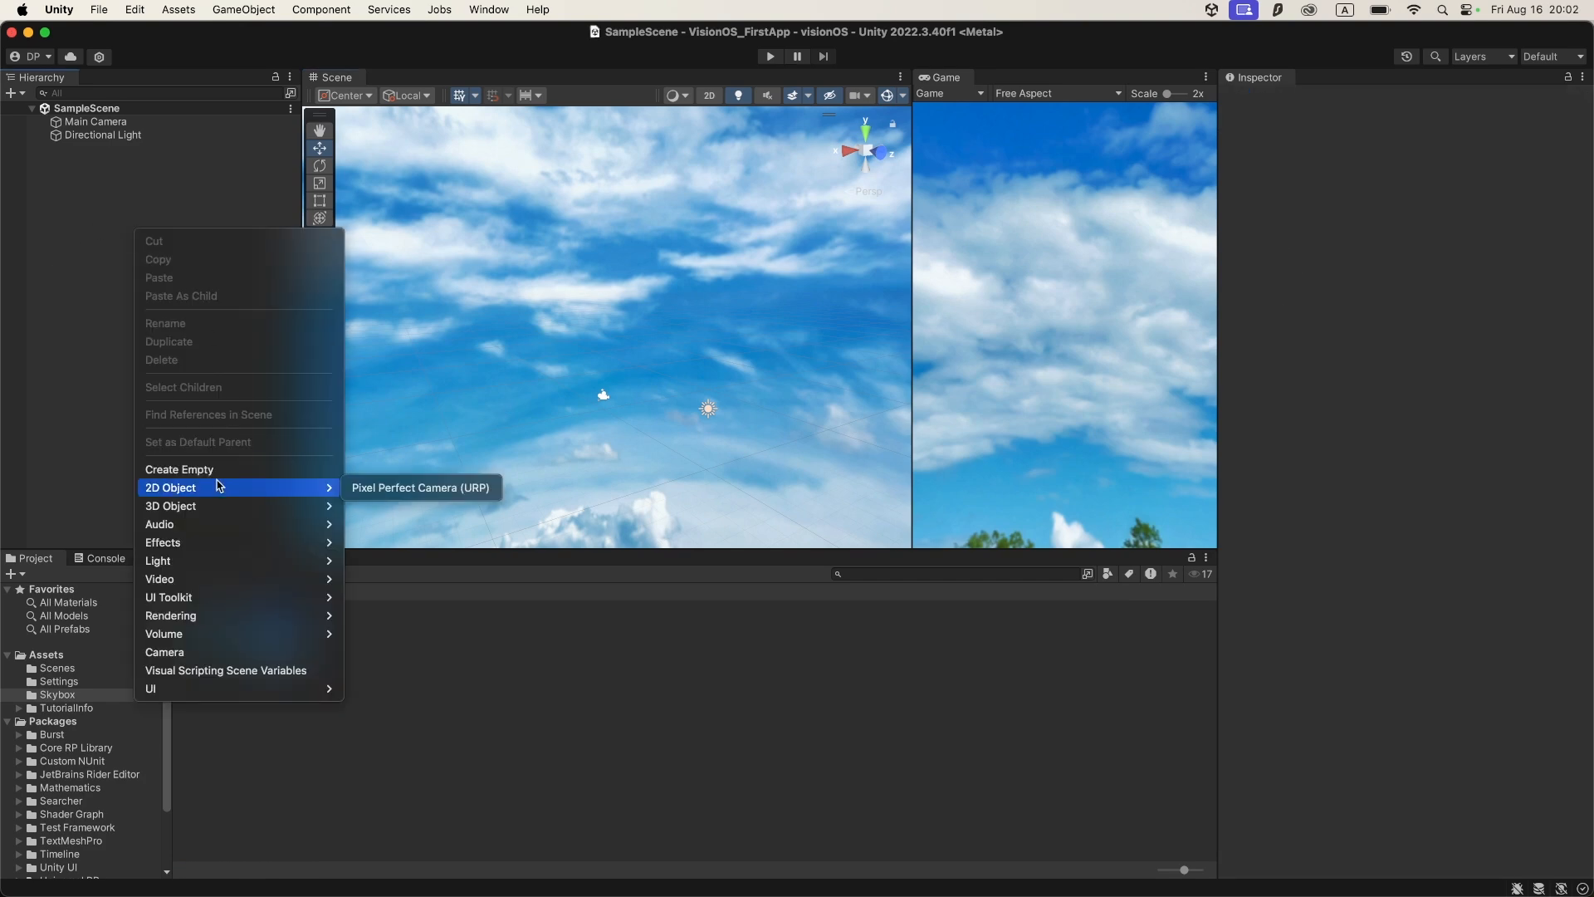
{"action": "mouse_move", "coordinate": [249, 505]}
{"action": "left_click", "coordinate": [406, 514]}
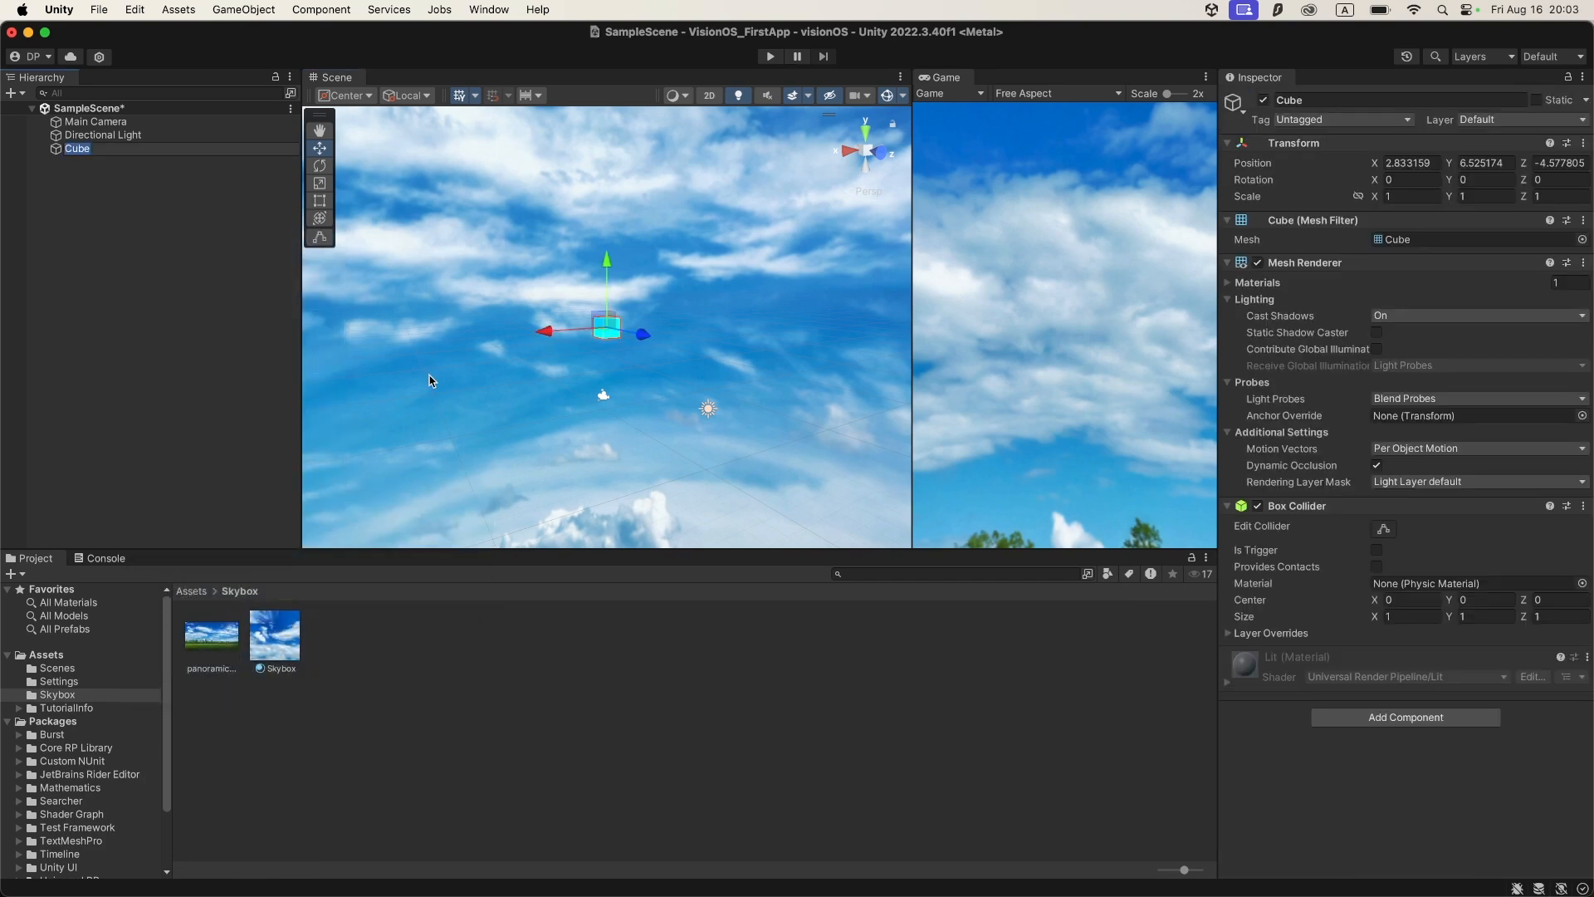
Reset the Cube's Transform so it sits at the scene origin
{"action": "left_click", "coordinate": [98, 180]}
{"action": "left_click", "coordinate": [118, 150]}
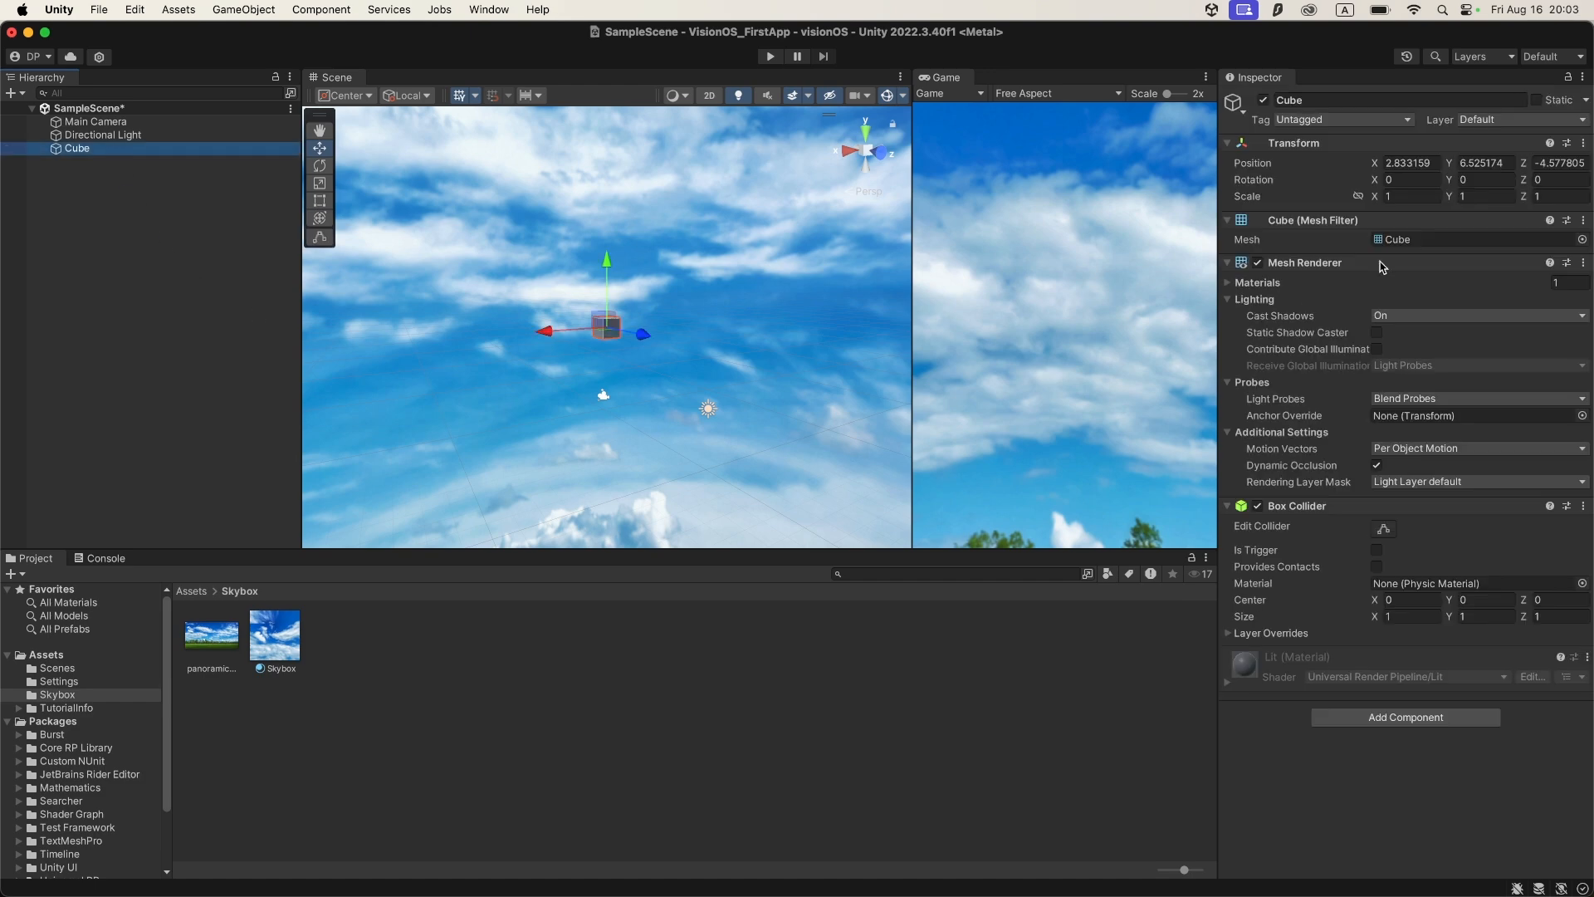
{"action": "right_click", "coordinate": [1331, 151]}
{"action": "left_click", "coordinate": [1343, 165]}
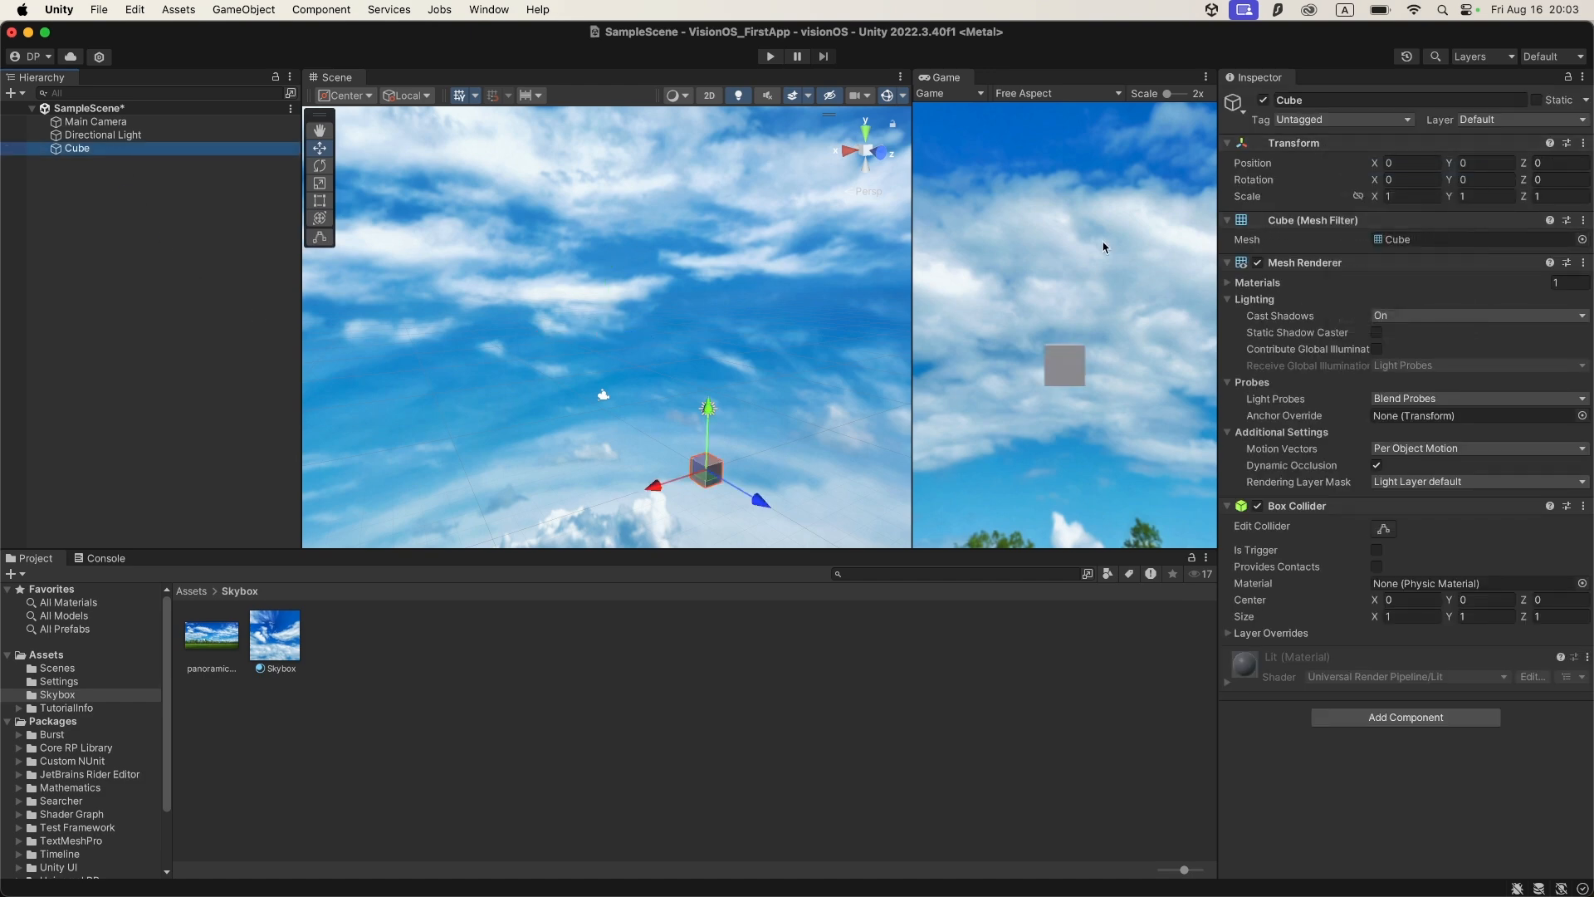
{"action": "key", "text": "f"}
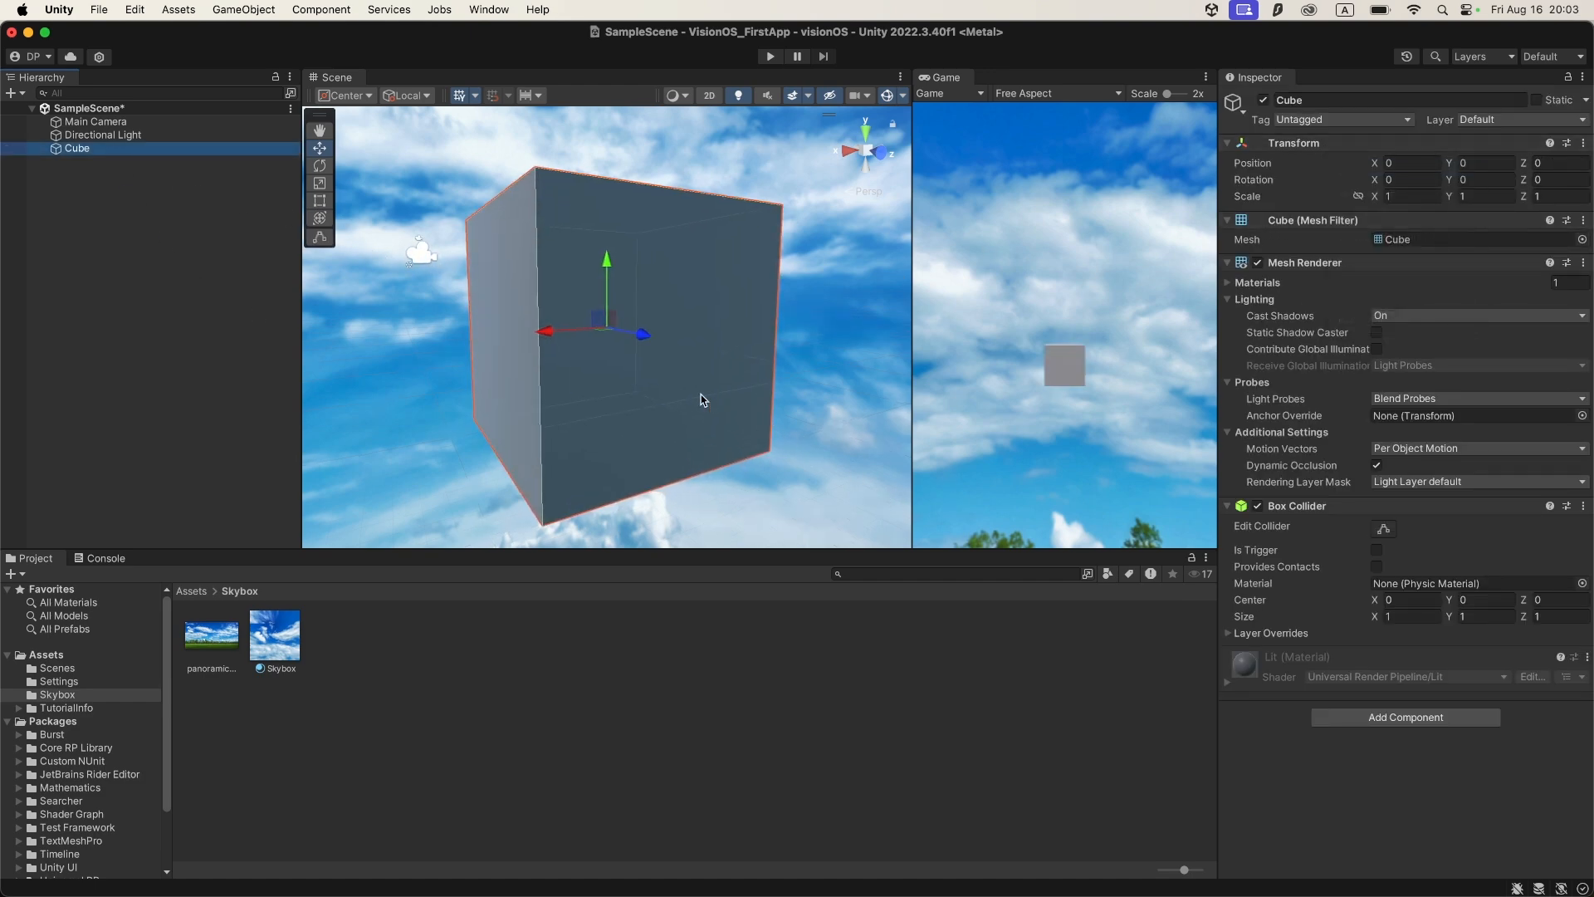
{"action": "scroll", "coordinate": [700, 396], "scroll_direction": "down", "scroll_amount": 3}
{"action": "right_click_drag", "start_coordinate": [779, 408], "coordinate": [623, 407]}
Add a TextMeshPro UI Button to the scene, import the TMP Essentials, and close the importer
{"action": "right_click", "coordinate": [141, 176]}
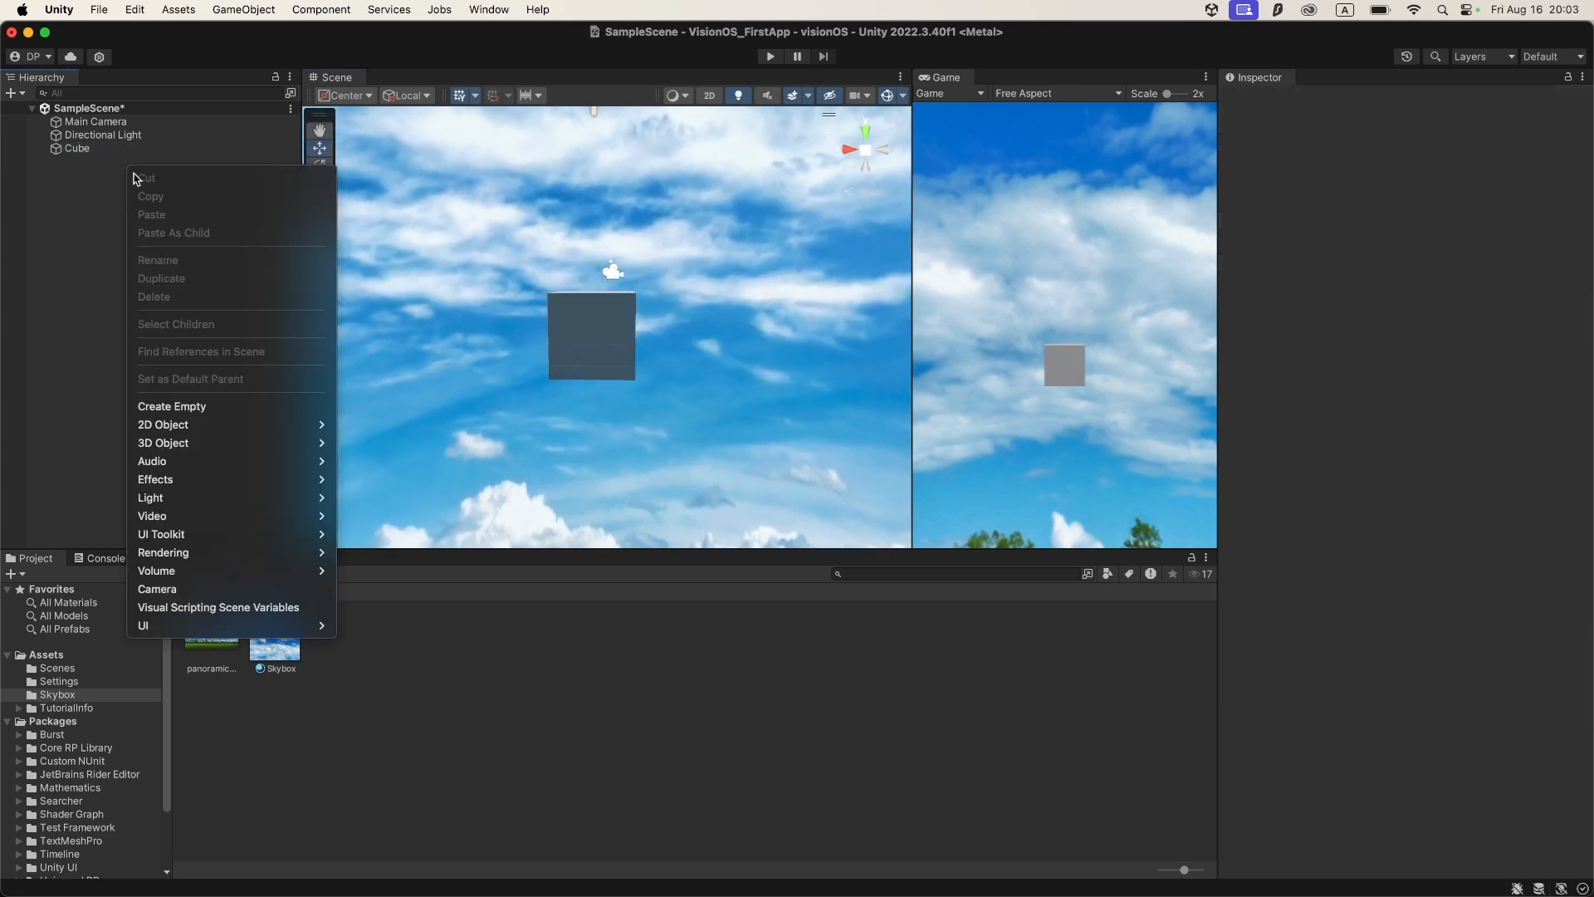
{"action": "mouse_move", "coordinate": [247, 631]}
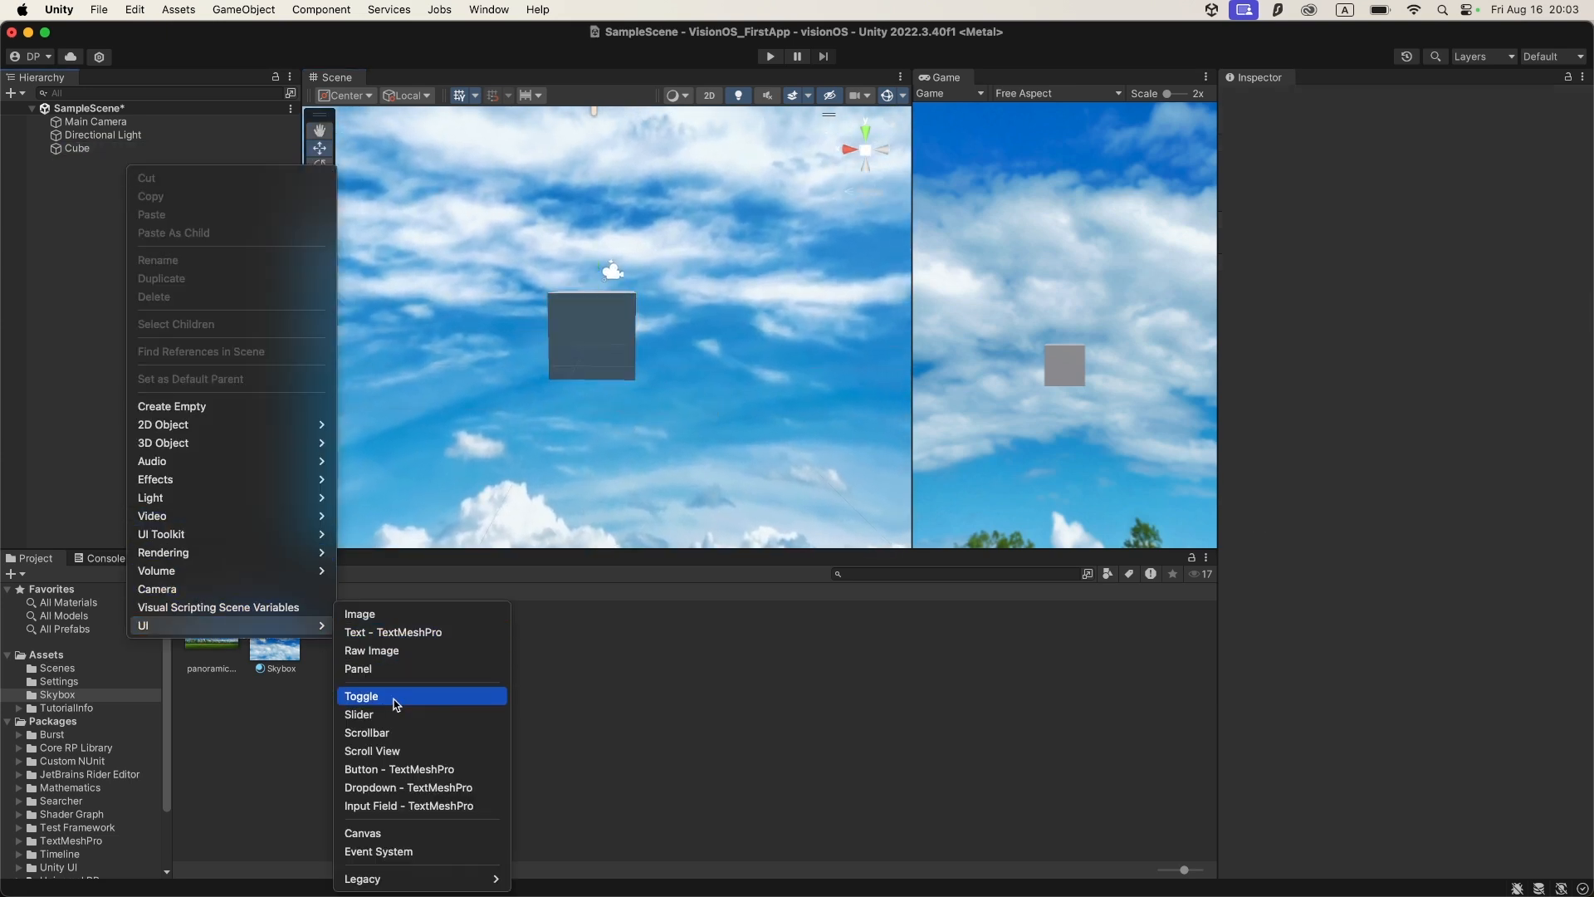
{"action": "left_click", "coordinate": [411, 769]}
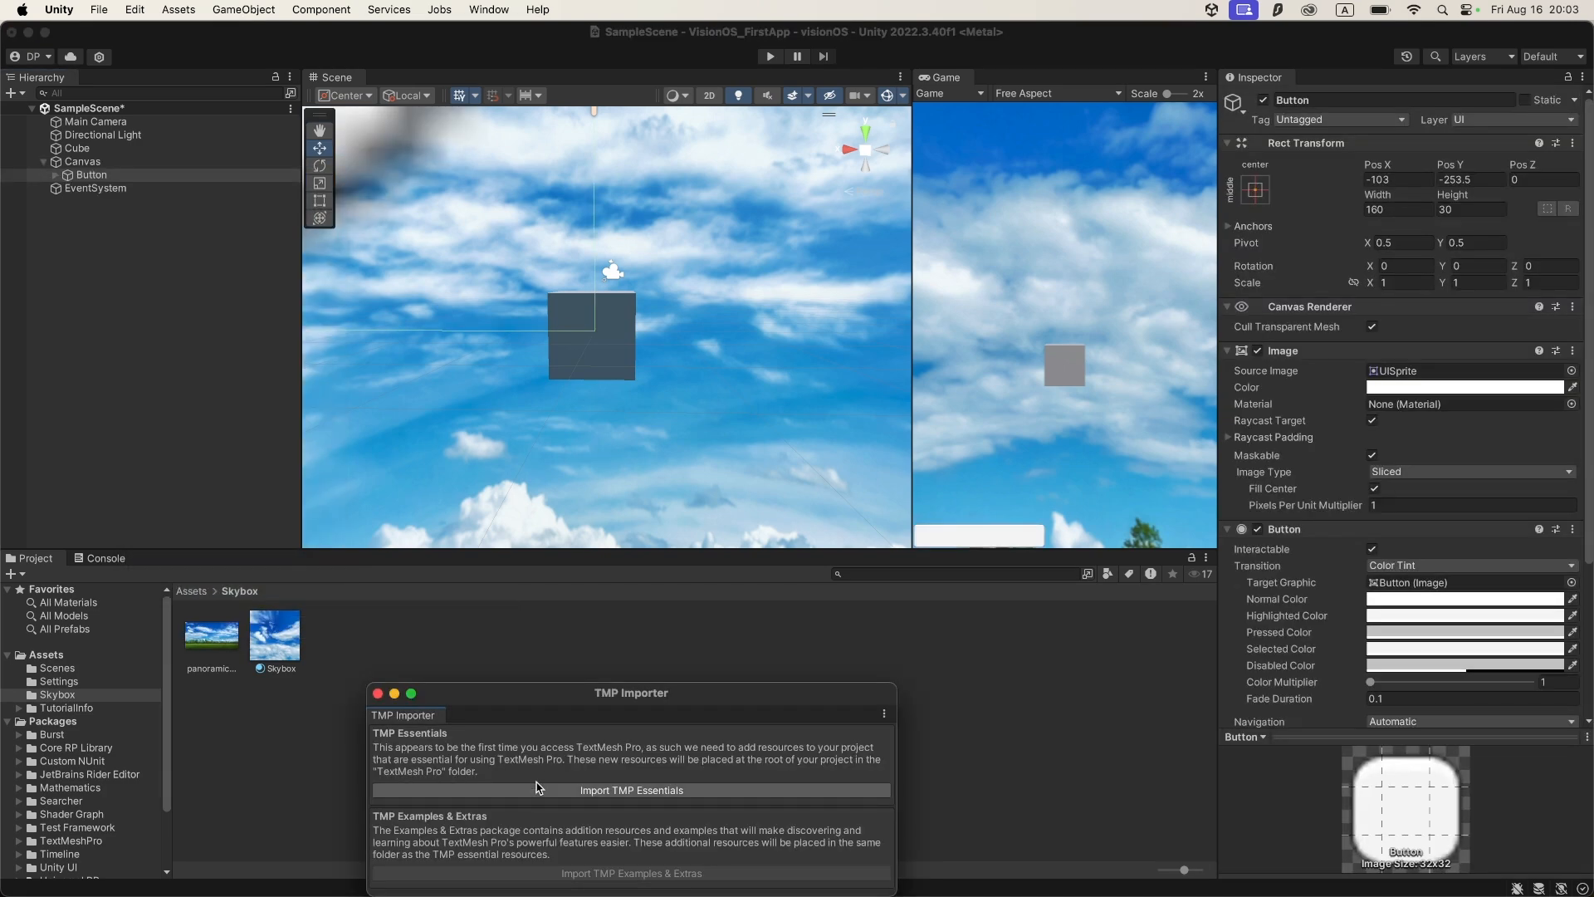
{"action": "left_click", "coordinate": [538, 790]}
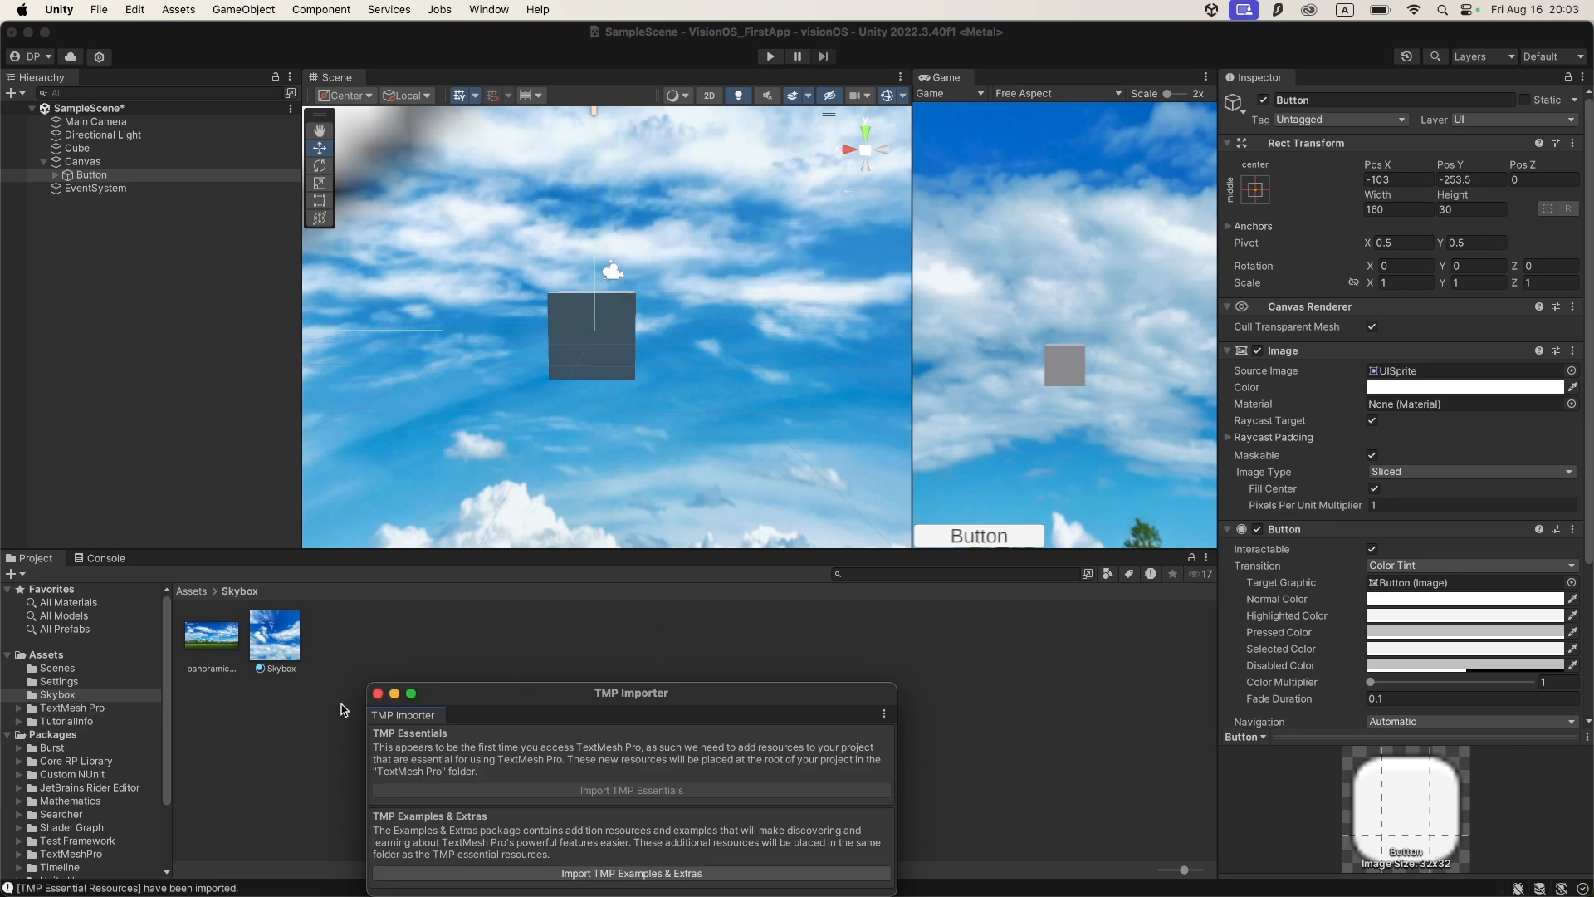
{"action": "left_click", "coordinate": [378, 694]}
Set the Canvas render mode to World Space and reset its Rect Transform
{"action": "scroll", "coordinate": [689, 428], "scroll_direction": "down", "scroll_amount": 5}
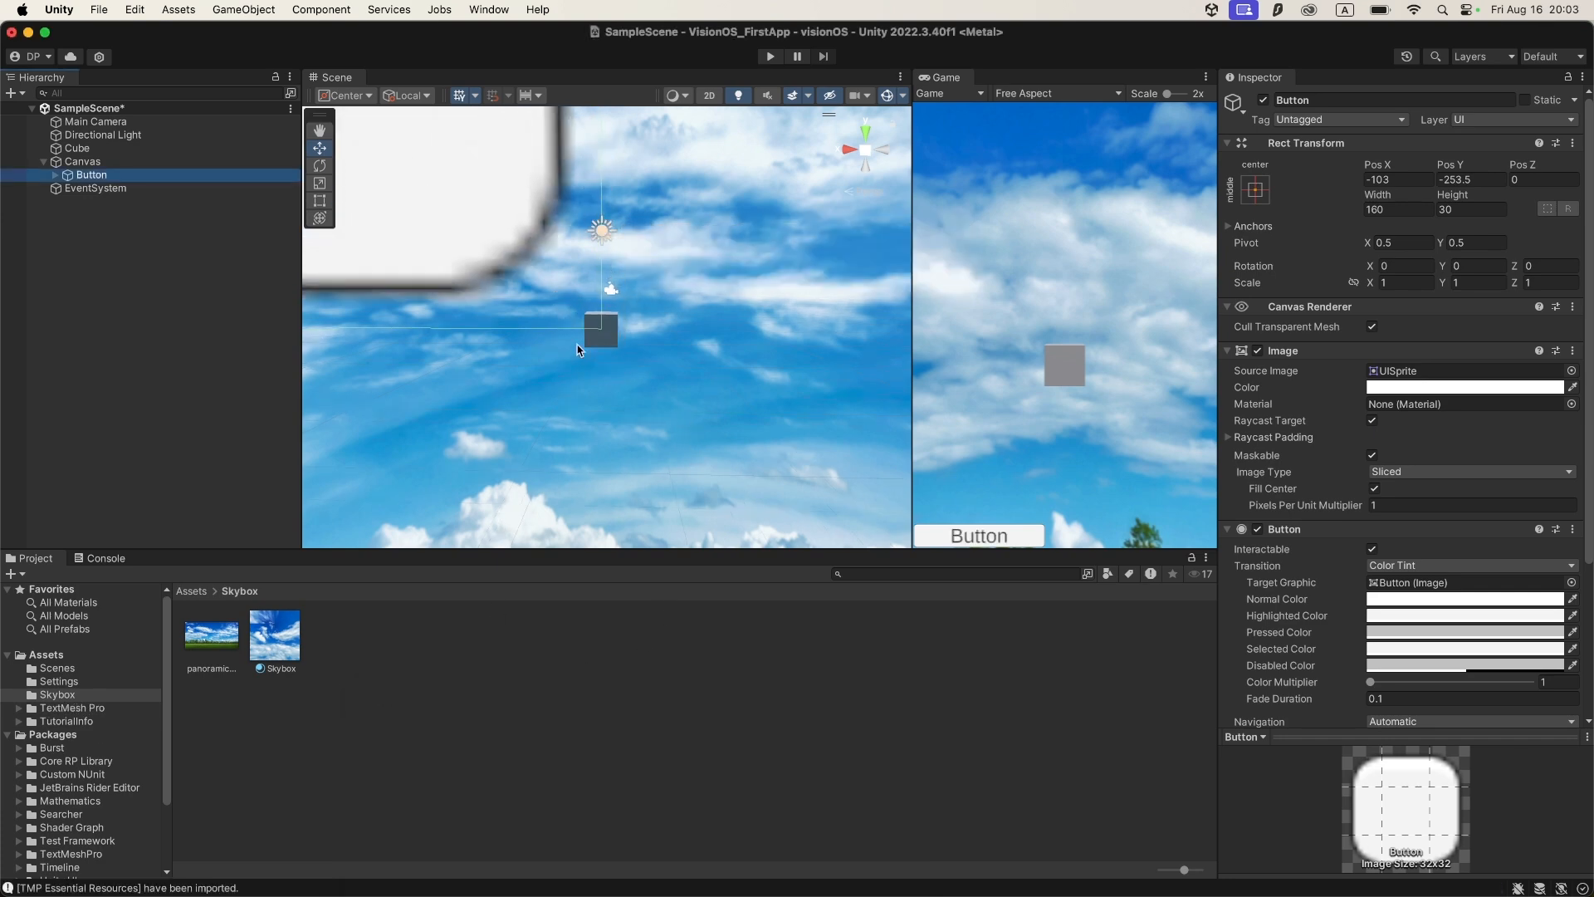
{"action": "left_click", "coordinate": [207, 162]}
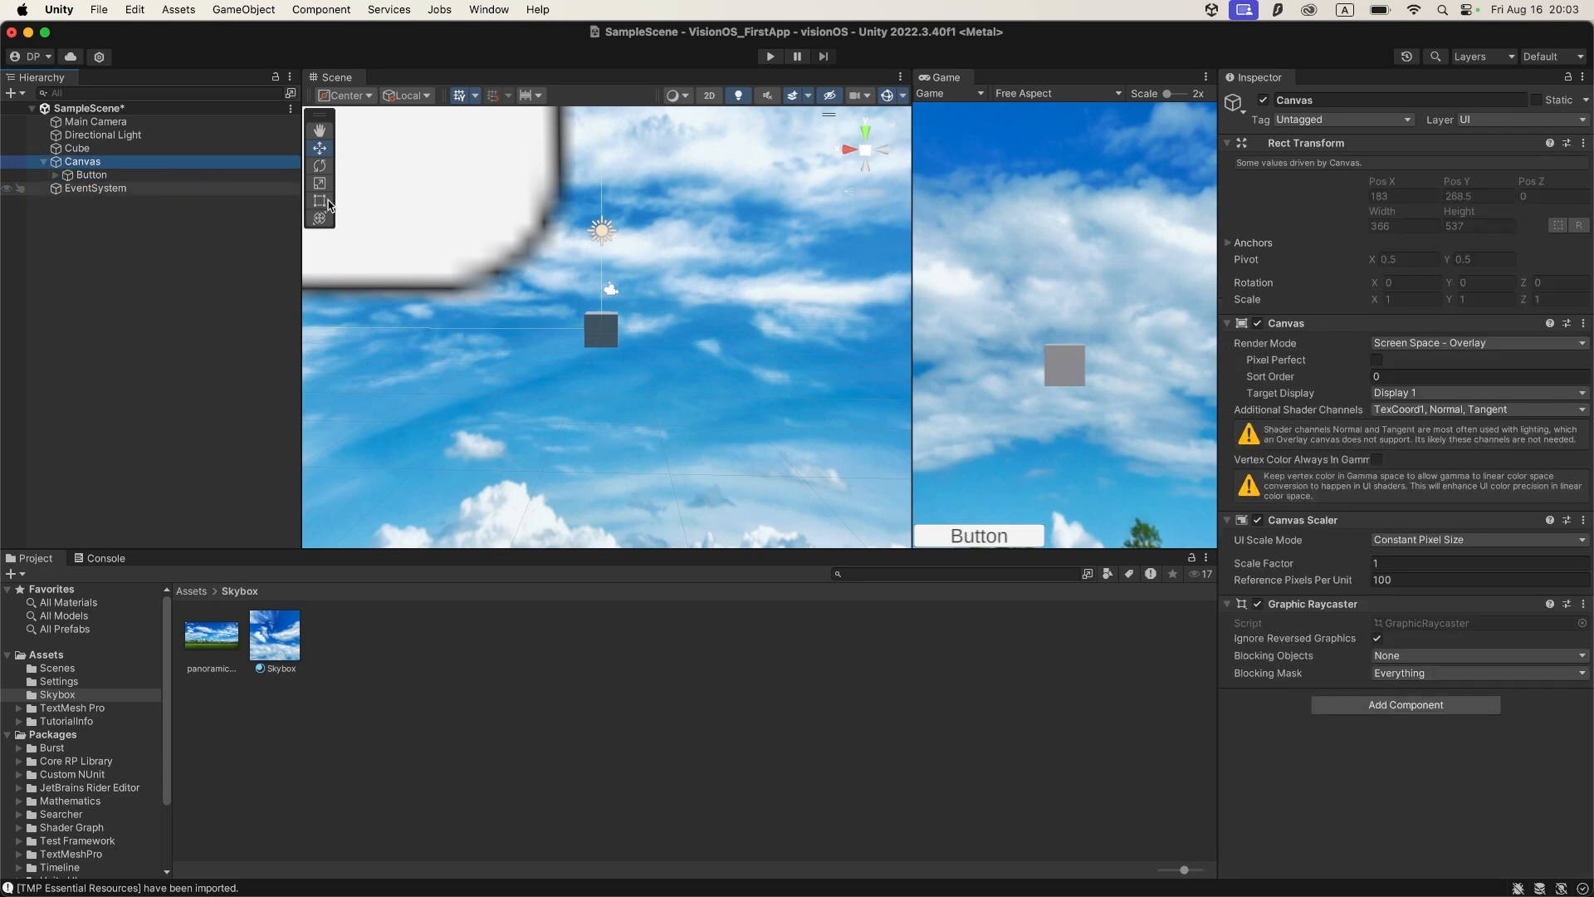
{"action": "left_click", "coordinate": [1393, 346]}
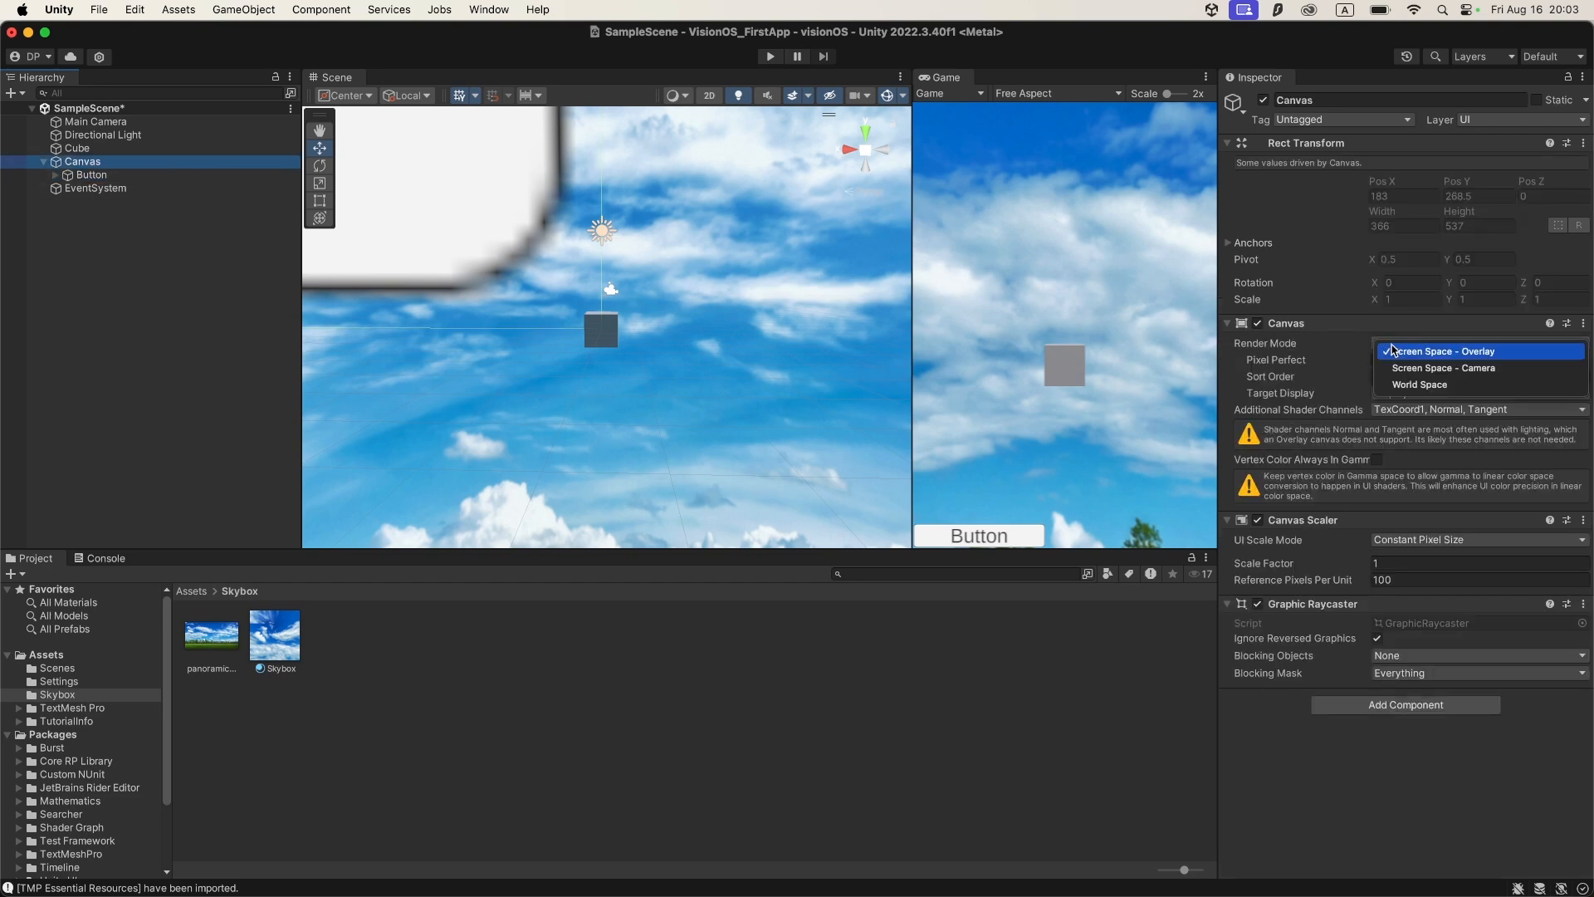
{"action": "left_click", "coordinate": [1419, 384]}
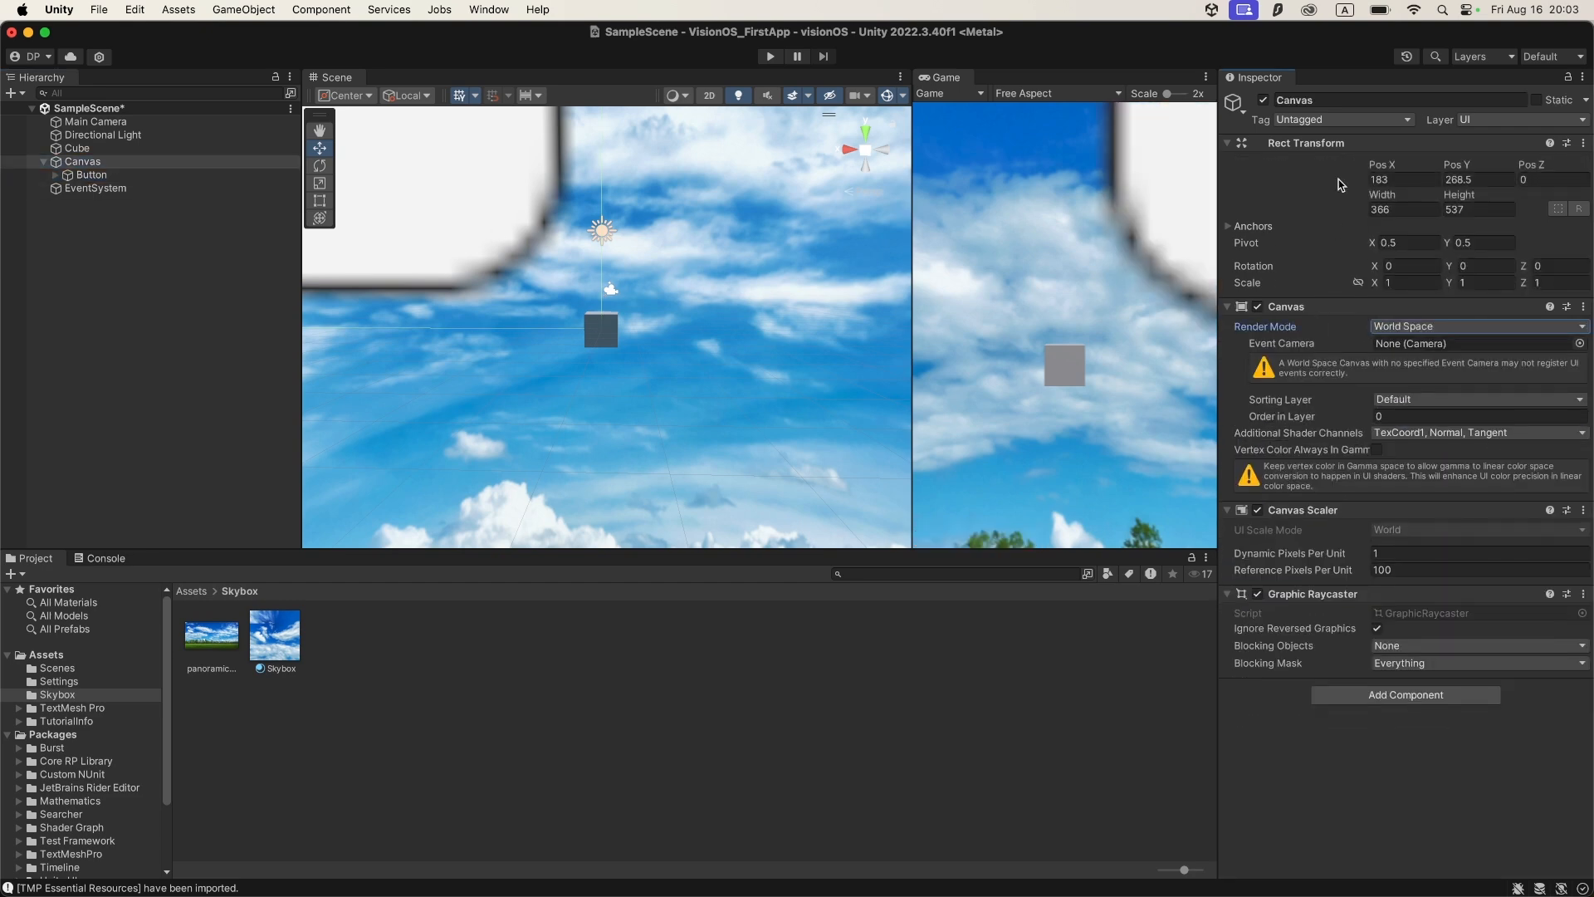
{"action": "right_click", "coordinate": [1340, 146]}
{"action": "left_click", "coordinate": [1378, 164]}
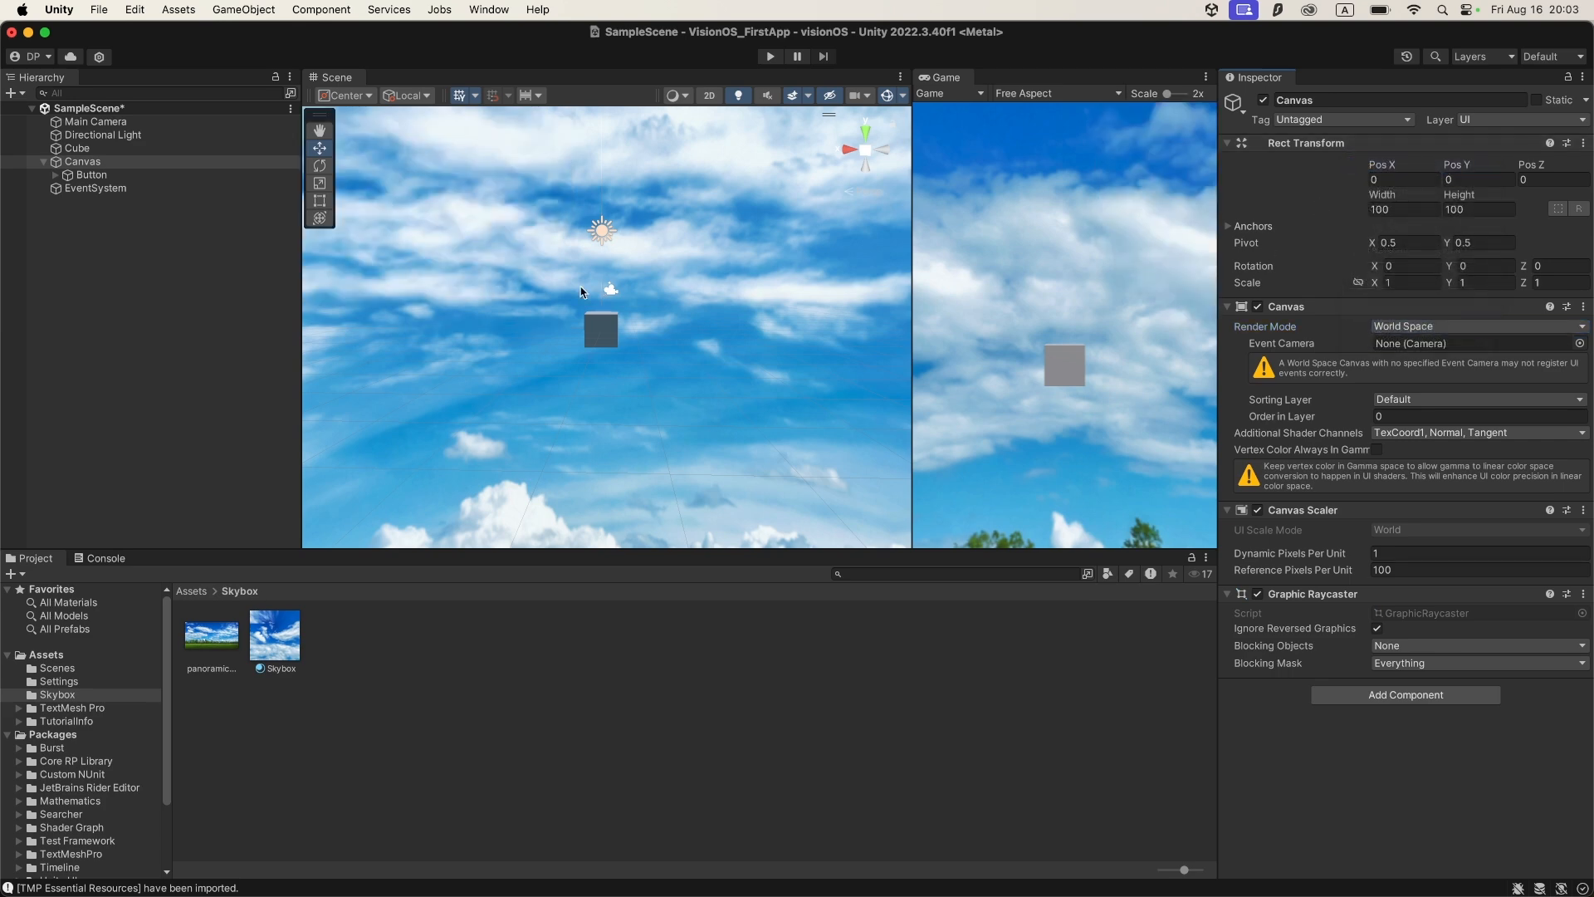
Anchor the Button to the Canvas's bottom edge with horizontal stretch, and scale the Canvas uniformly to about 0.037
{"action": "left_click", "coordinate": [177, 176]}
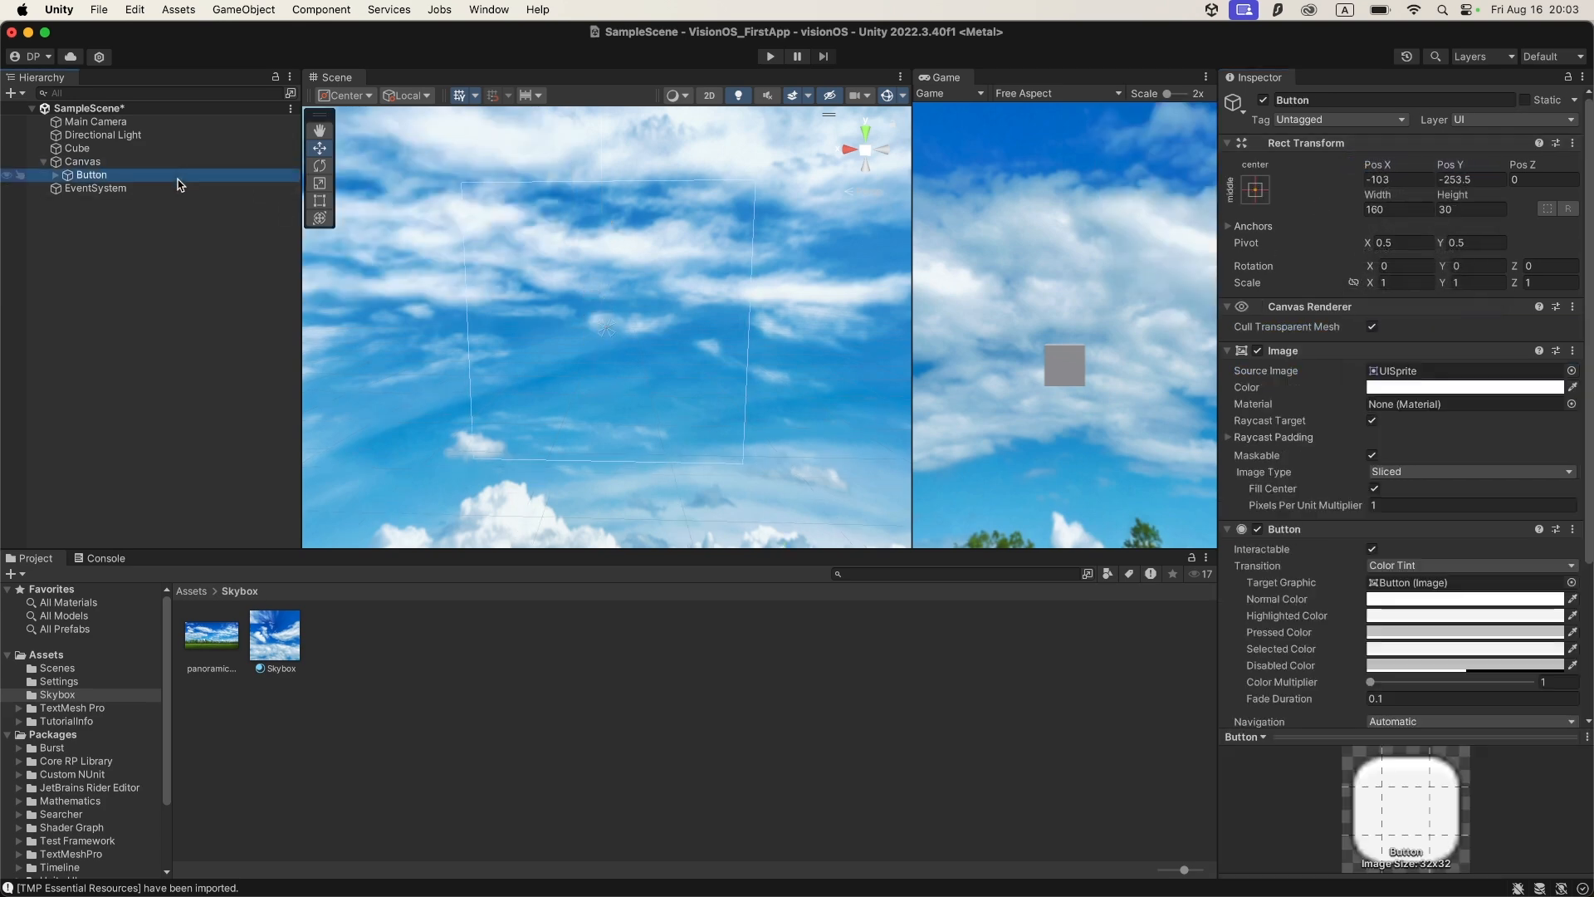
{"action": "key", "text": "f"}
{"action": "scroll", "coordinate": [756, 339], "scroll_direction": "down", "scroll_amount": 5}
{"action": "scroll", "coordinate": [753, 341], "scroll_direction": "down", "scroll_amount": 3}
{"action": "left_click_drag", "start_coordinate": [515, 326], "coordinate": [516, 322]}
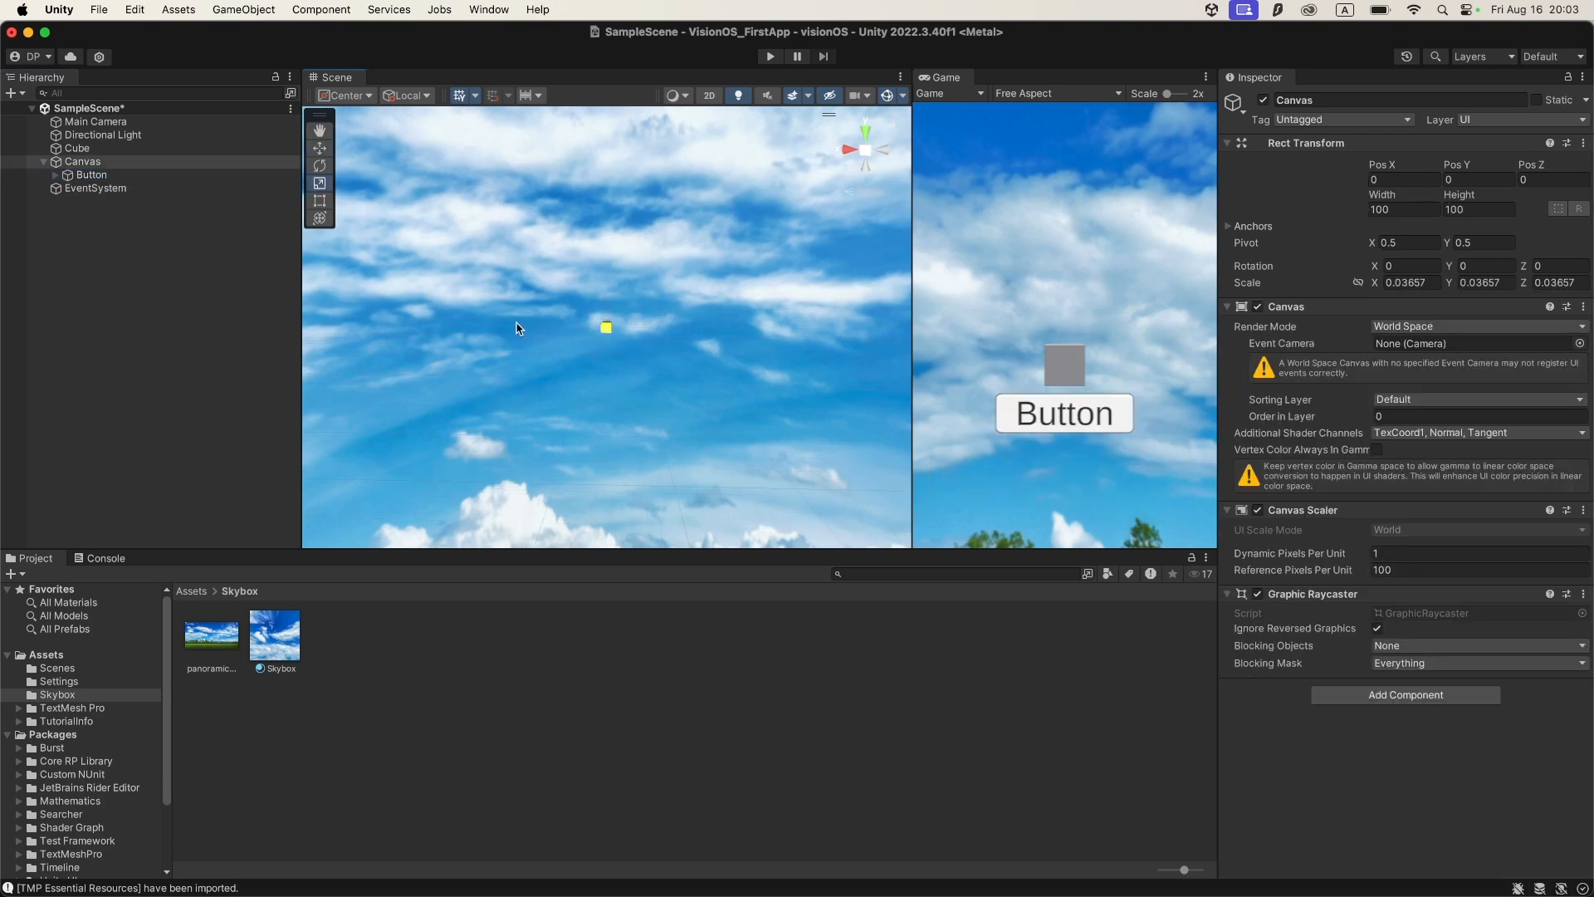
Examine the cube and the button from the front in the Scene view
{"action": "scroll", "coordinate": [636, 352], "scroll_direction": "up", "scroll_amount": 10}
{"action": "scroll", "coordinate": [734, 377], "scroll_direction": "down", "scroll_amount": 4}
{"action": "left_click_drag", "start_coordinate": [780, 398], "coordinate": [142, 363], "text": "alt"}
{"action": "right_click_drag", "start_coordinate": [142, 363], "coordinate": [207, 384]}
{"action": "right_click_drag", "start_coordinate": [456, 394], "coordinate": [557, 414]}
{"action": "key", "text": "a"}
{"action": "key", "text": "w"}
{"action": "left_click", "coordinate": [501, 400]}
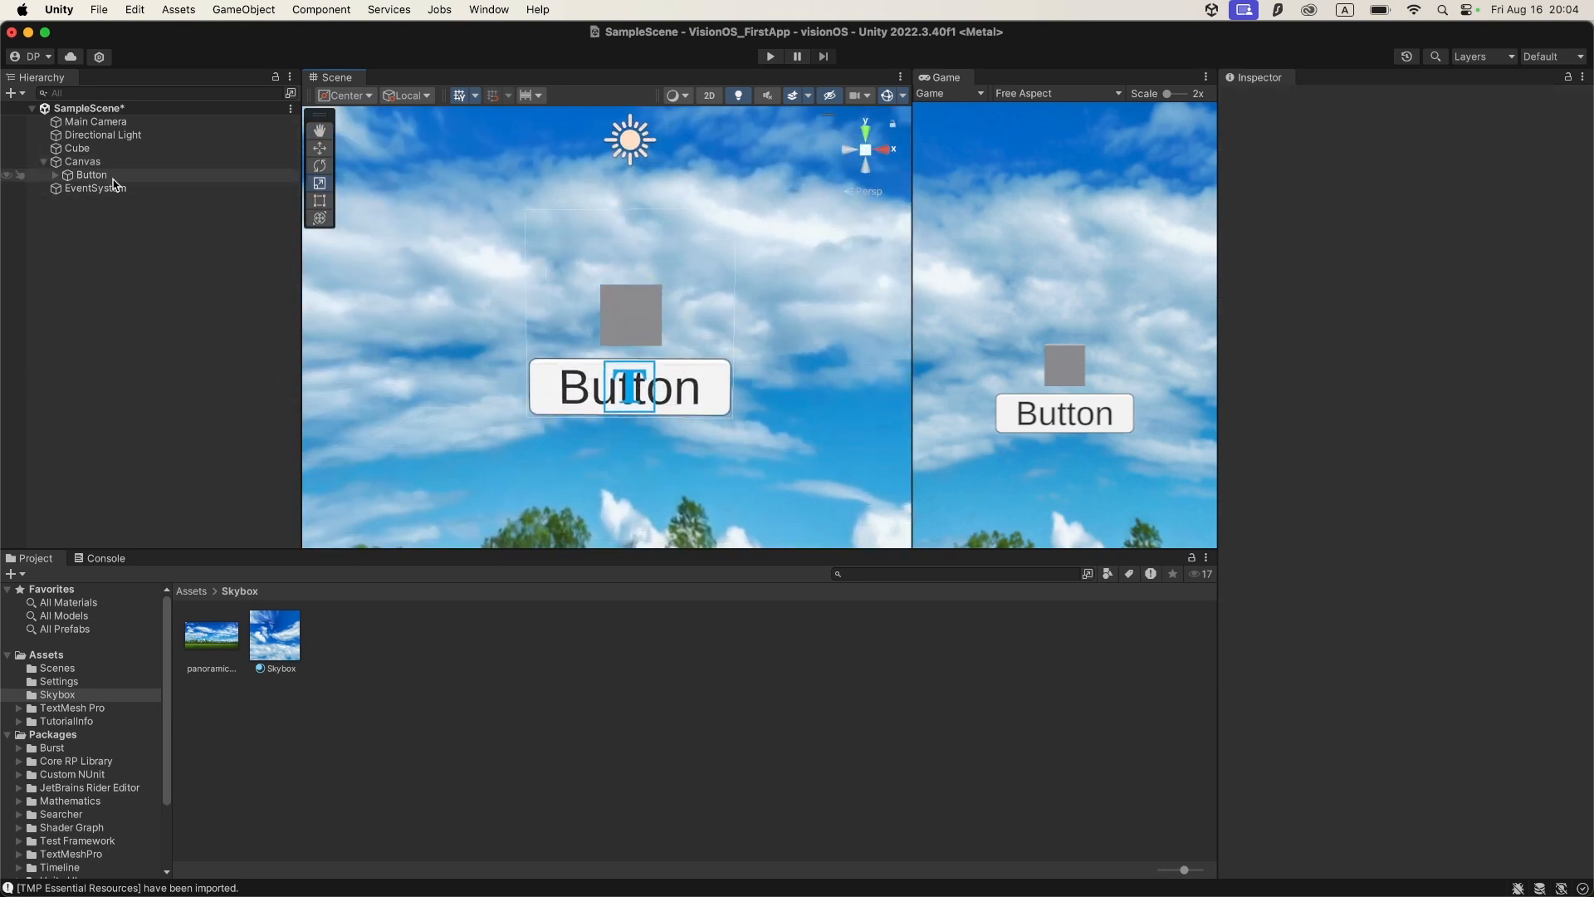
Change the text of the Button's Text (TMP) child to "Press me"
{"action": "left_click", "coordinate": [18, 176]}
{"action": "left_click", "coordinate": [55, 175]}
{"action": "left_click", "coordinate": [102, 188]}
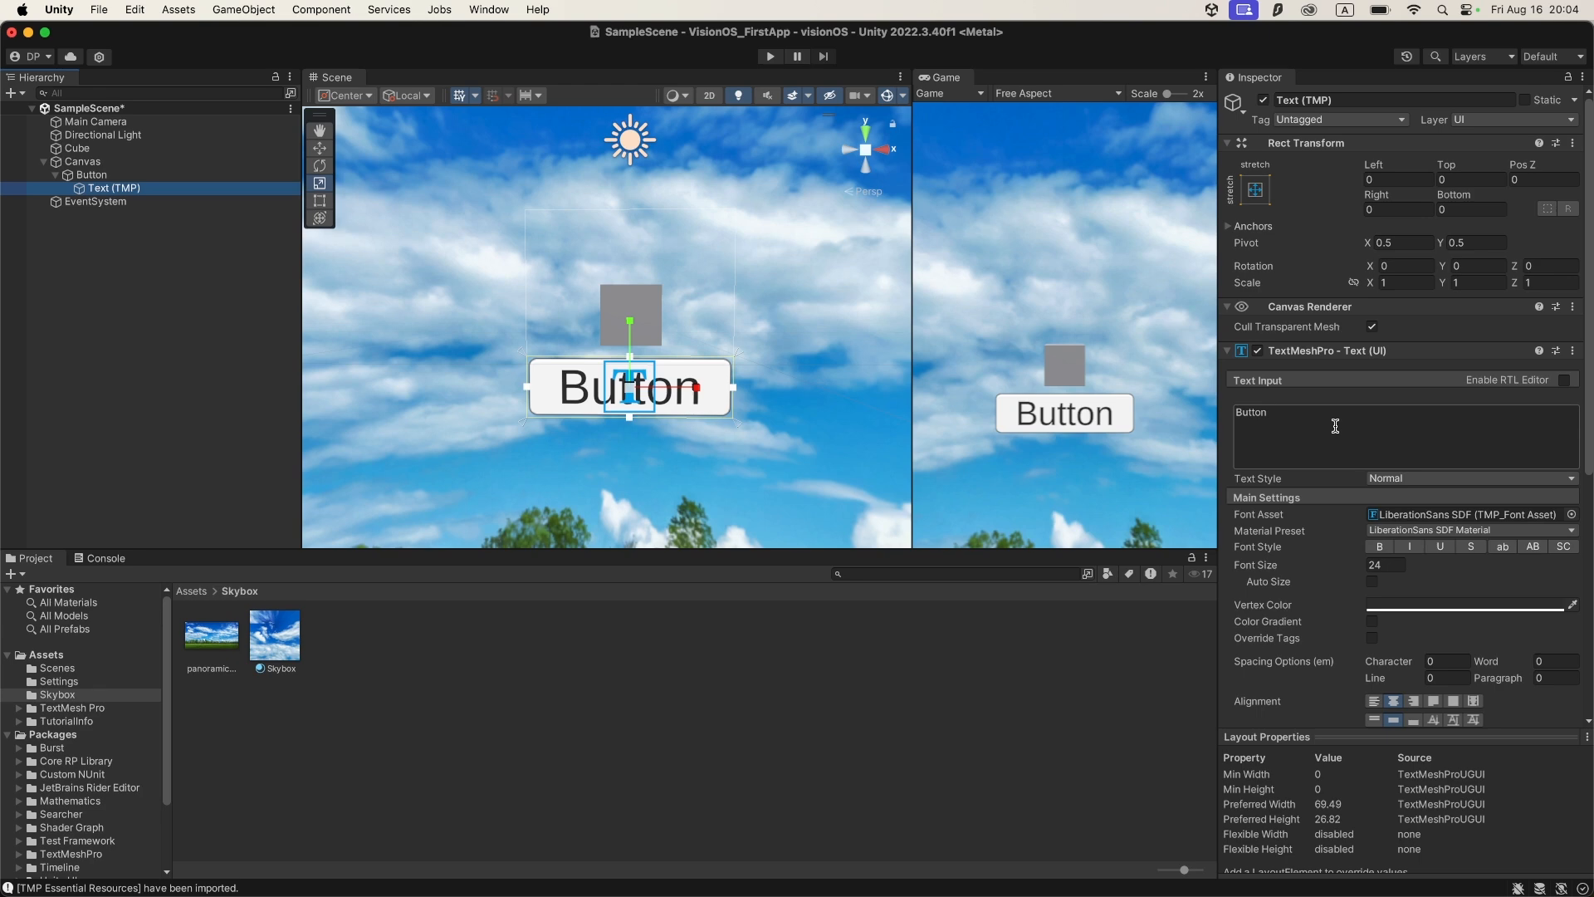
{"action": "left_click", "coordinate": [90, 176]}
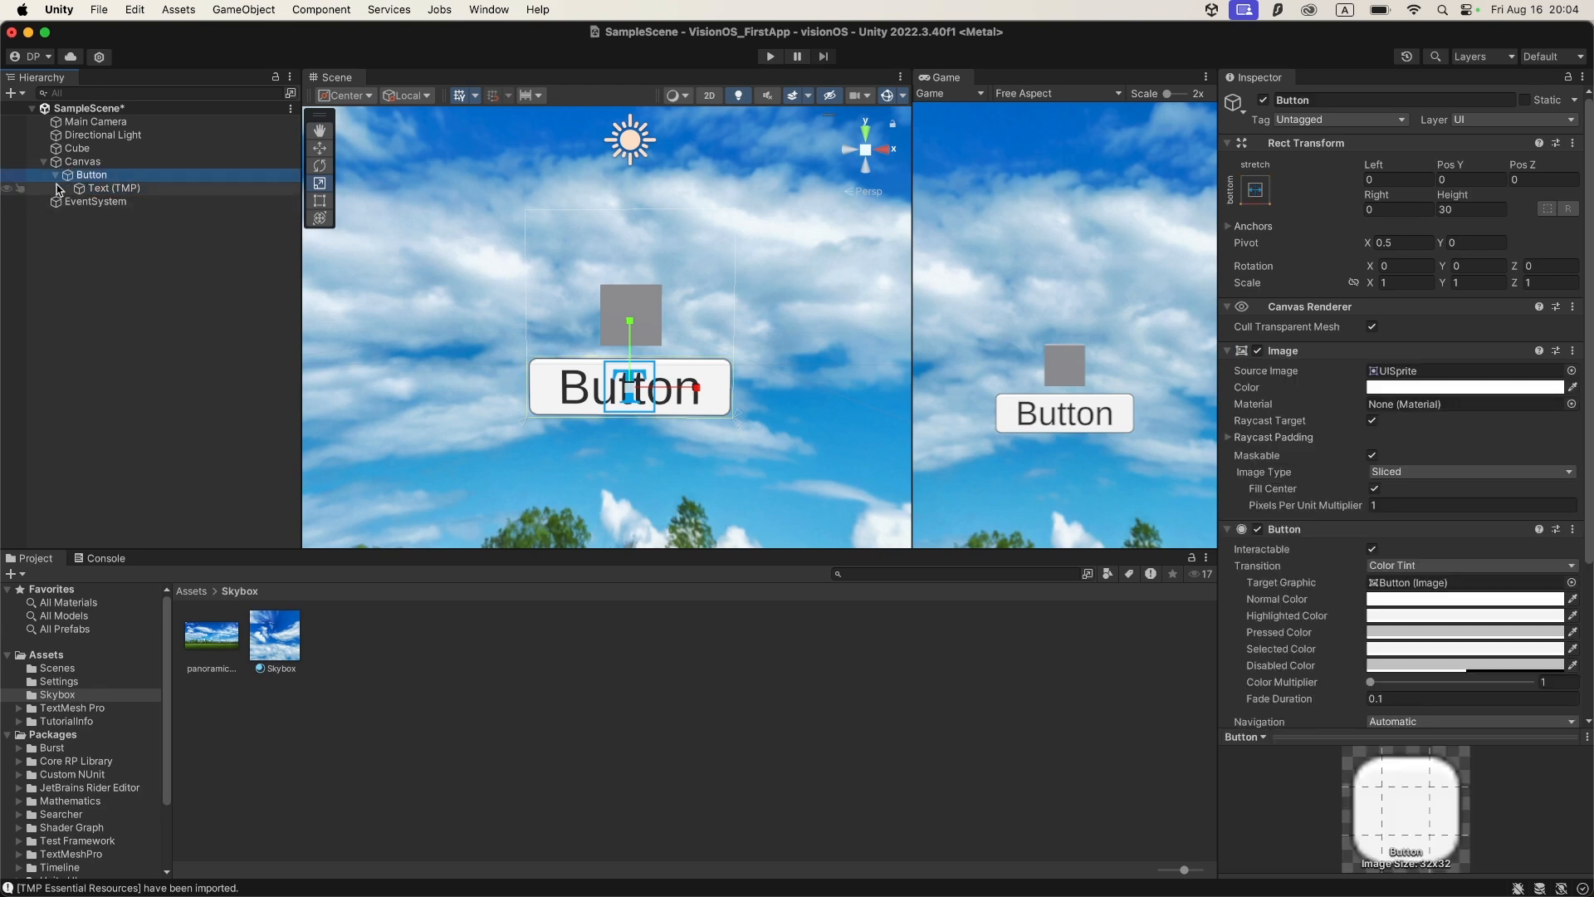
{"action": "left_click", "coordinate": [116, 189]}
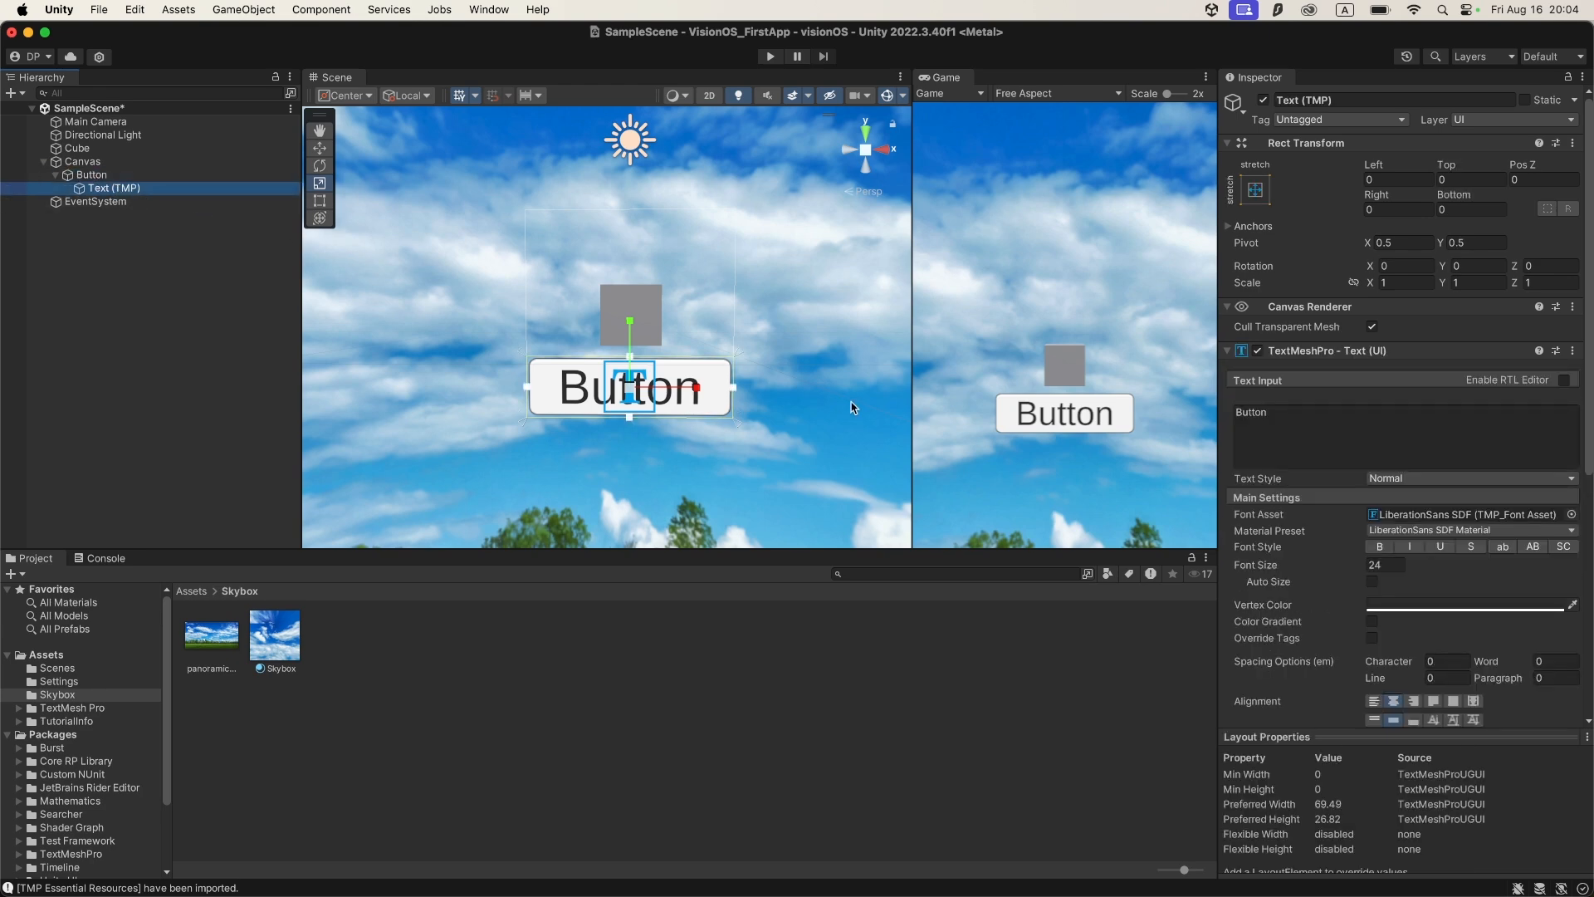
{"action": "double_click", "coordinate": [1251, 413]}
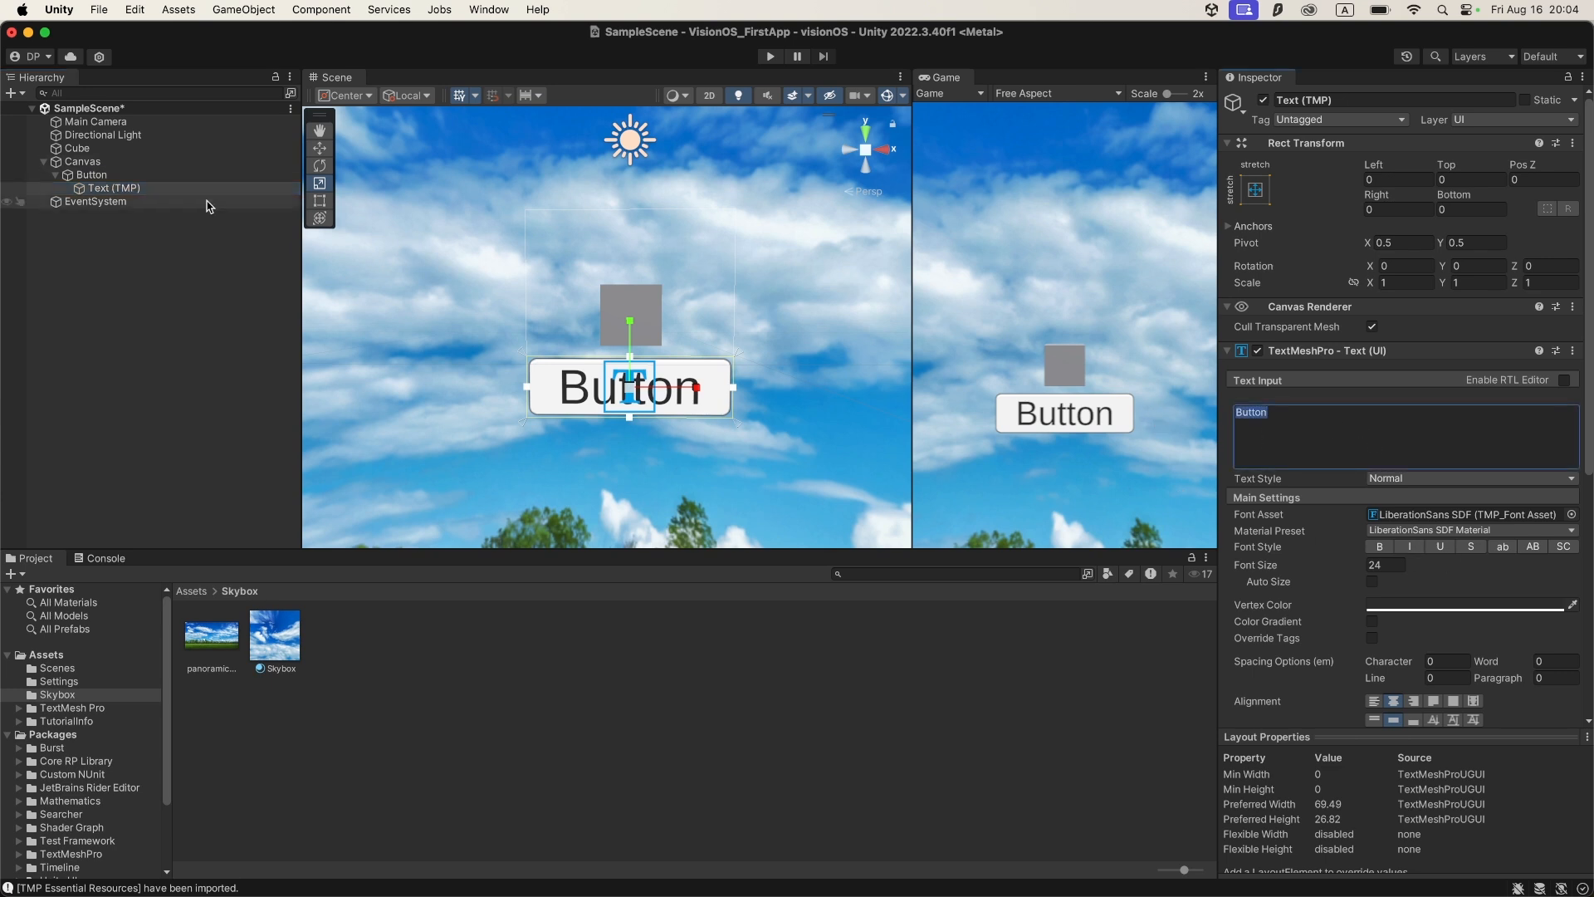
{"action": "type", "text": "Press Me"}
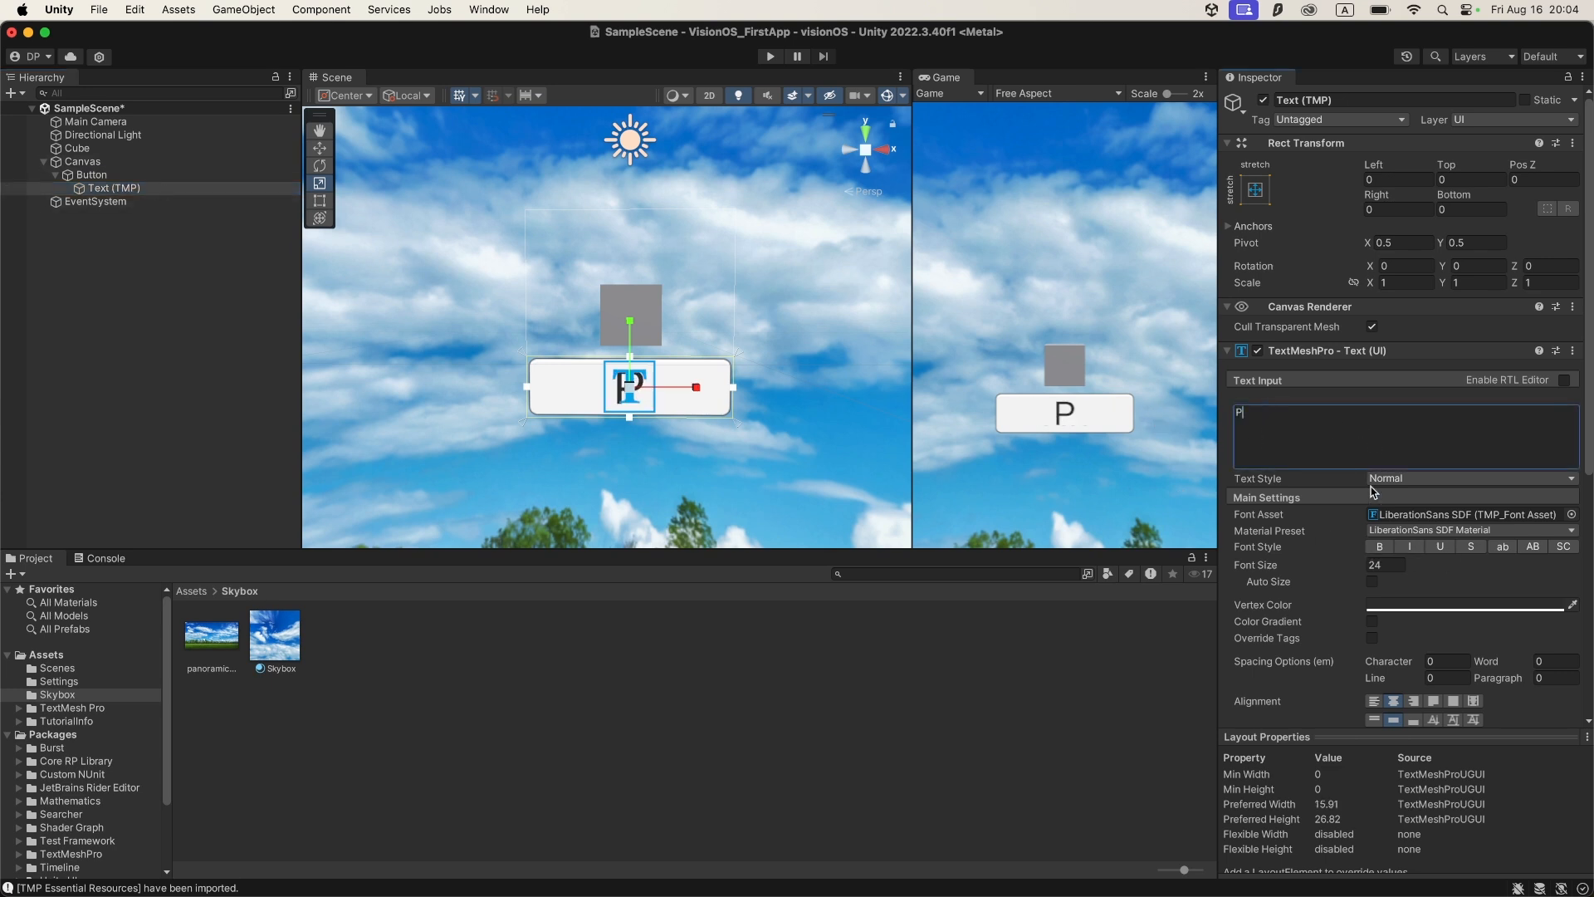
{"action": "key", "text": "BackSpace"}
{"action": "key", "text": "BackSpace"}
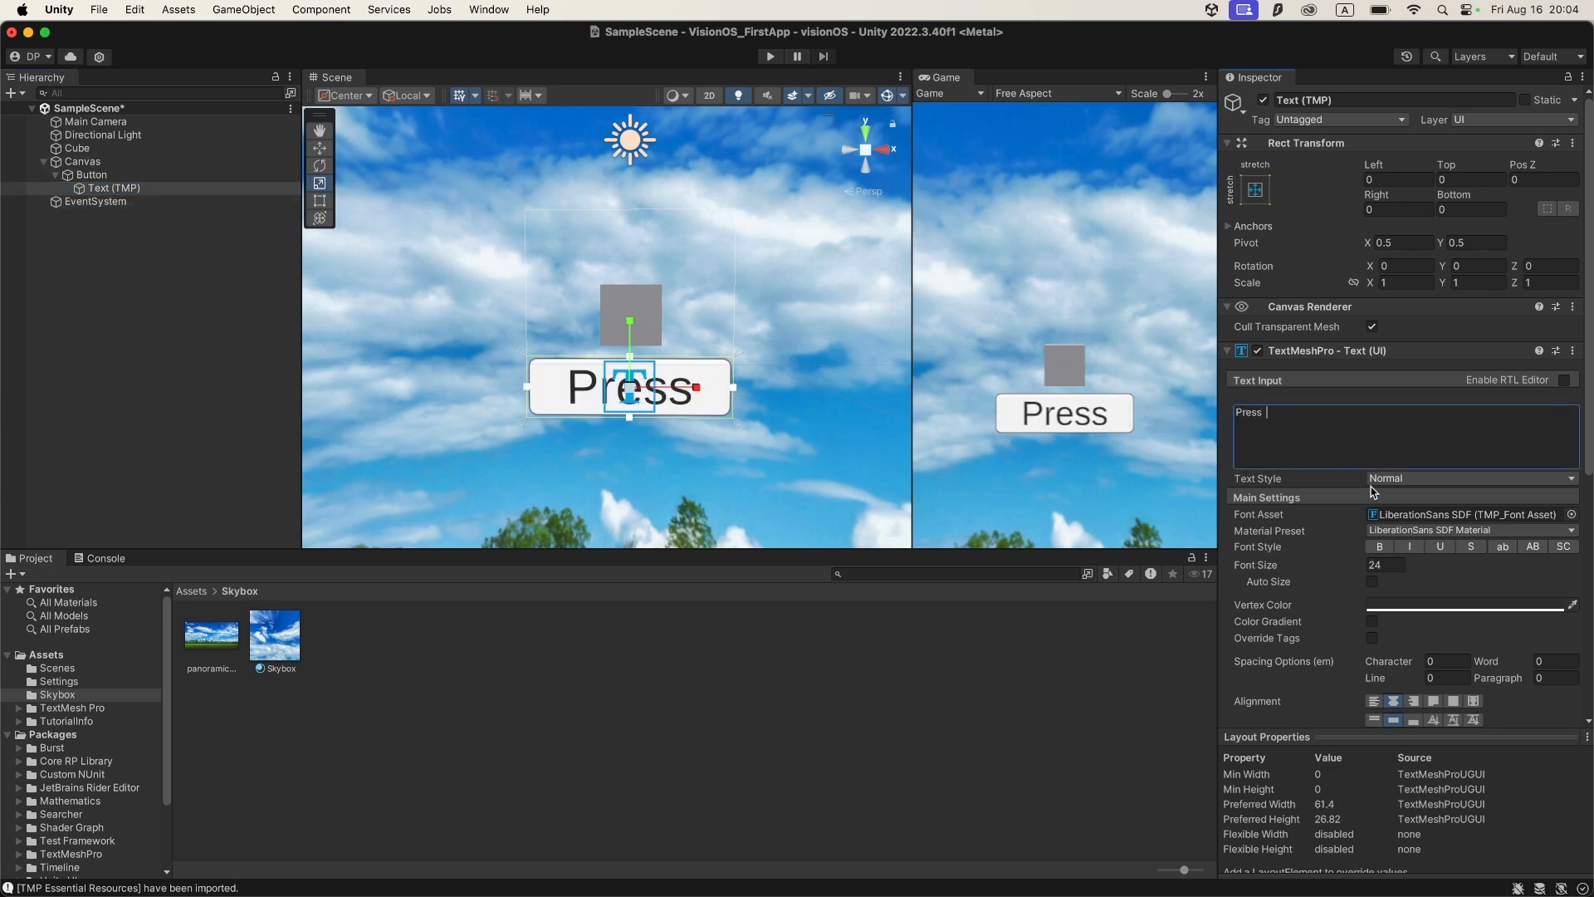
{"action": "type", "text": "me"}
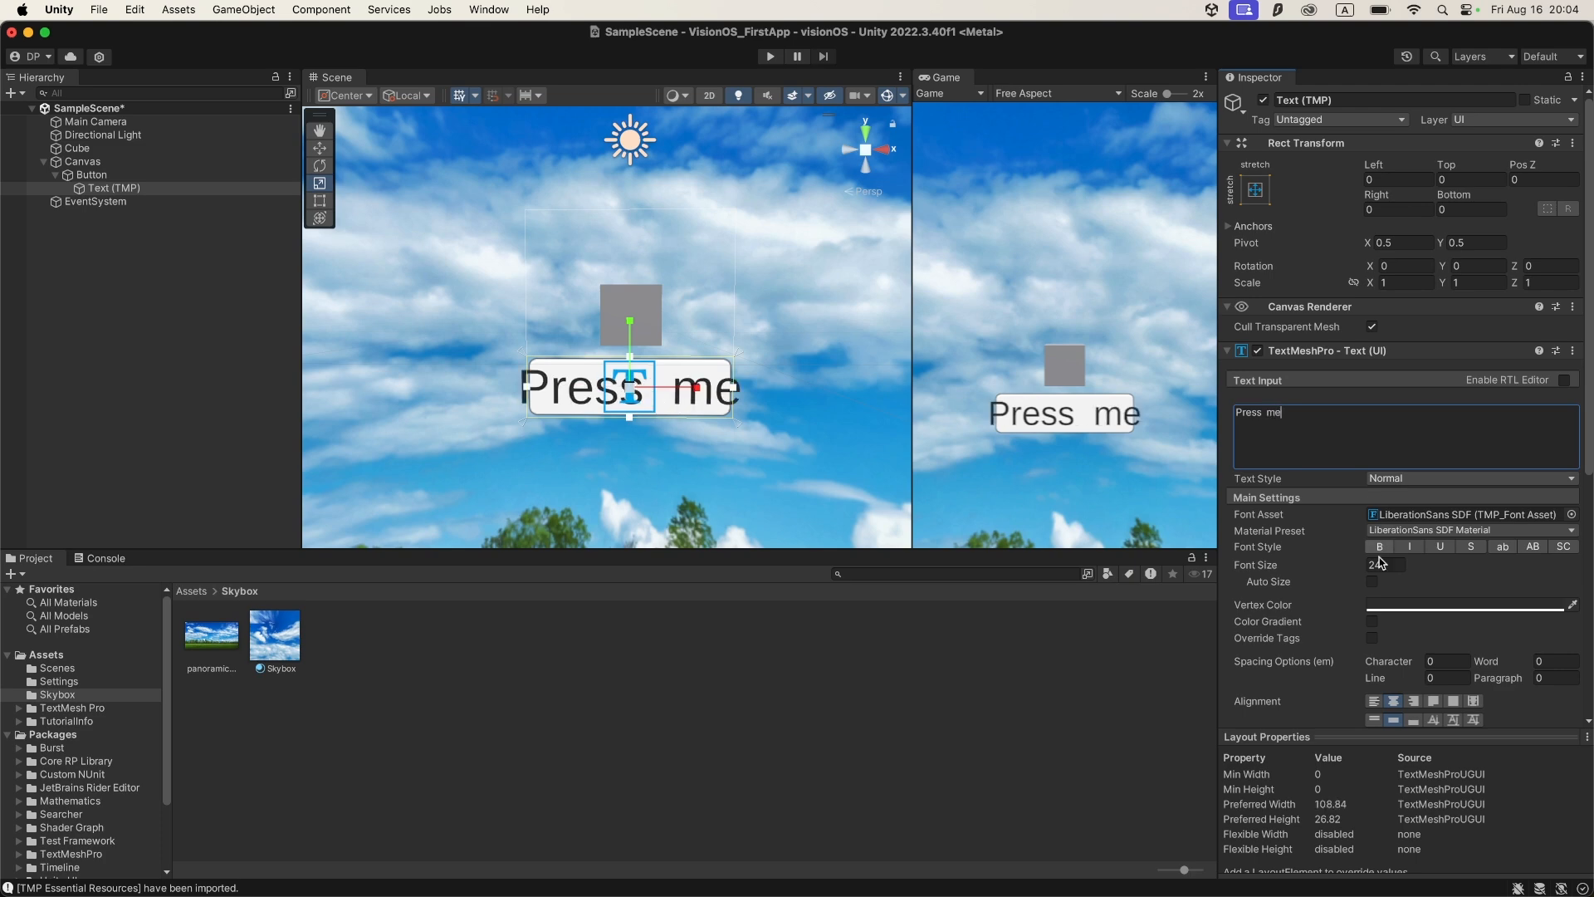
Enable Auto Size for the button text with a minimum of 12 and a maximum of 20
{"action": "left_click", "coordinate": [1371, 581]}
{"action": "left_click", "coordinate": [1397, 598]}
{"action": "type", "text": "1"}
{"action": "key", "text": "BackSpace"}
{"action": "type", "text": "0"}
{"action": "left_click", "coordinate": [1458, 597]}
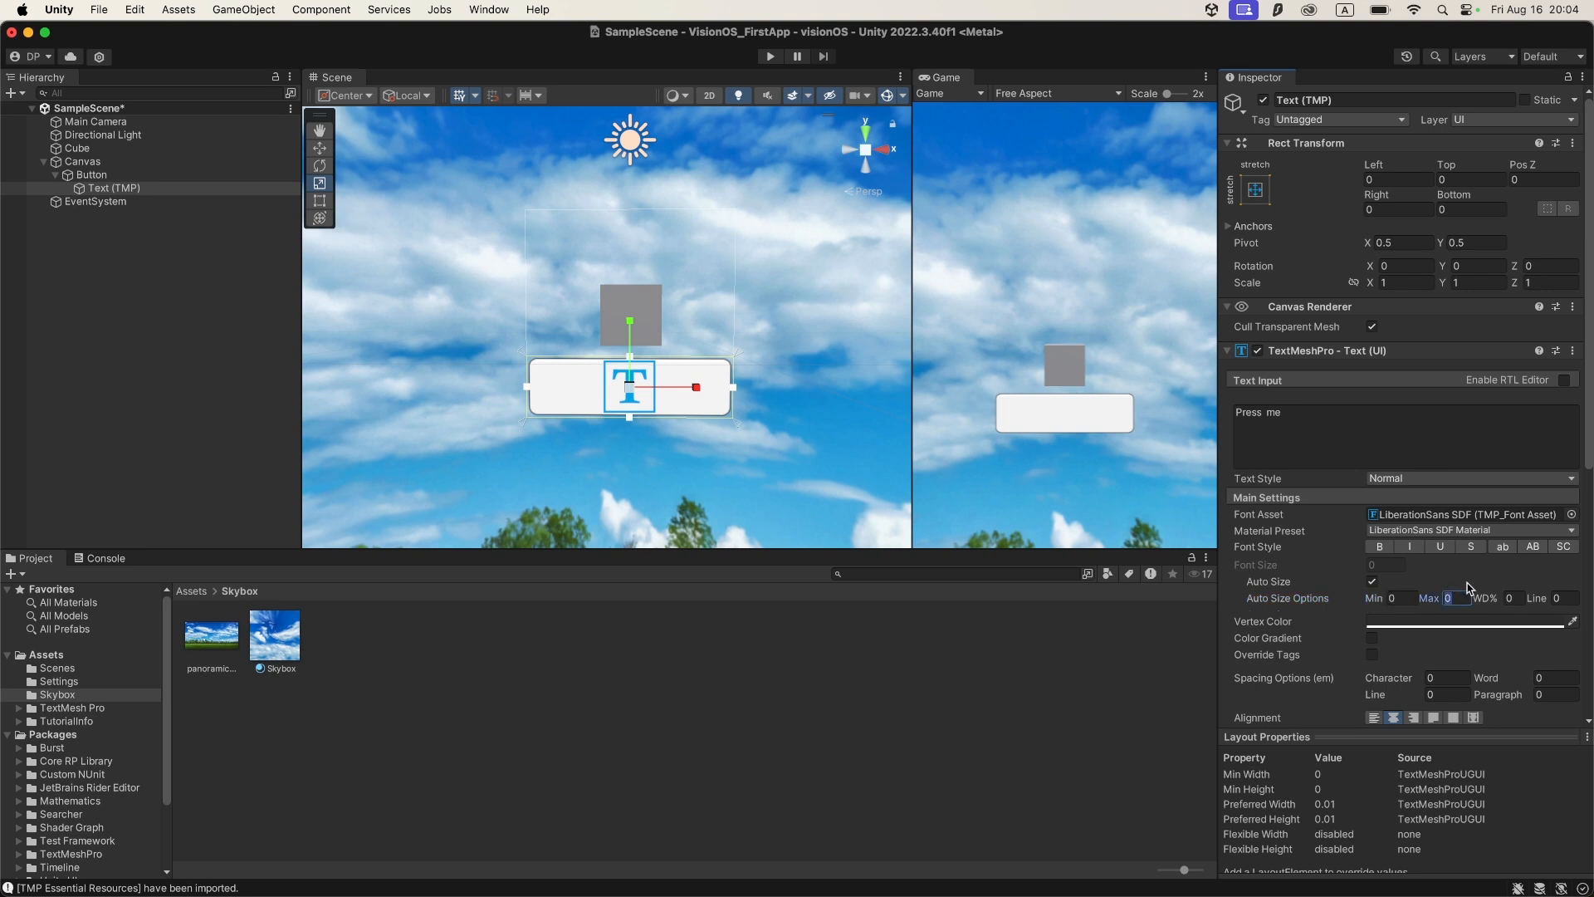
{"action": "left_click", "coordinate": [1412, 598]}
{"action": "left_click", "coordinate": [1453, 597]}
{"action": "type", "text": "24"}
{"action": "left_click", "coordinate": [1403, 598]}
{"action": "type", "text": "12"}
{"action": "left_click", "coordinate": [1454, 597]}
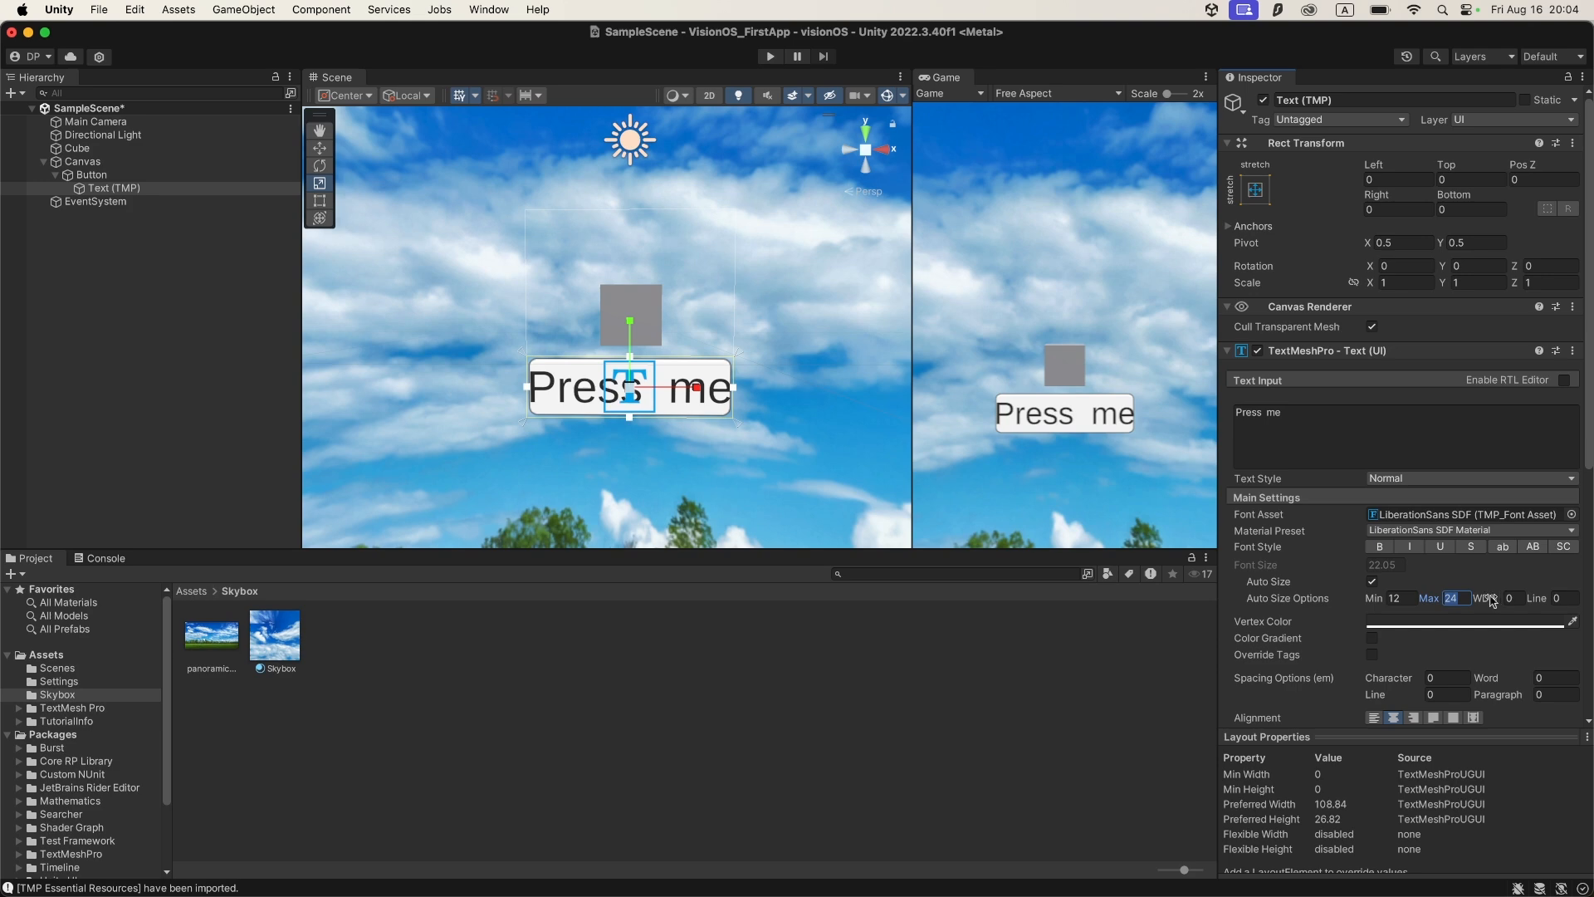
{"action": "type", "text": "20"}
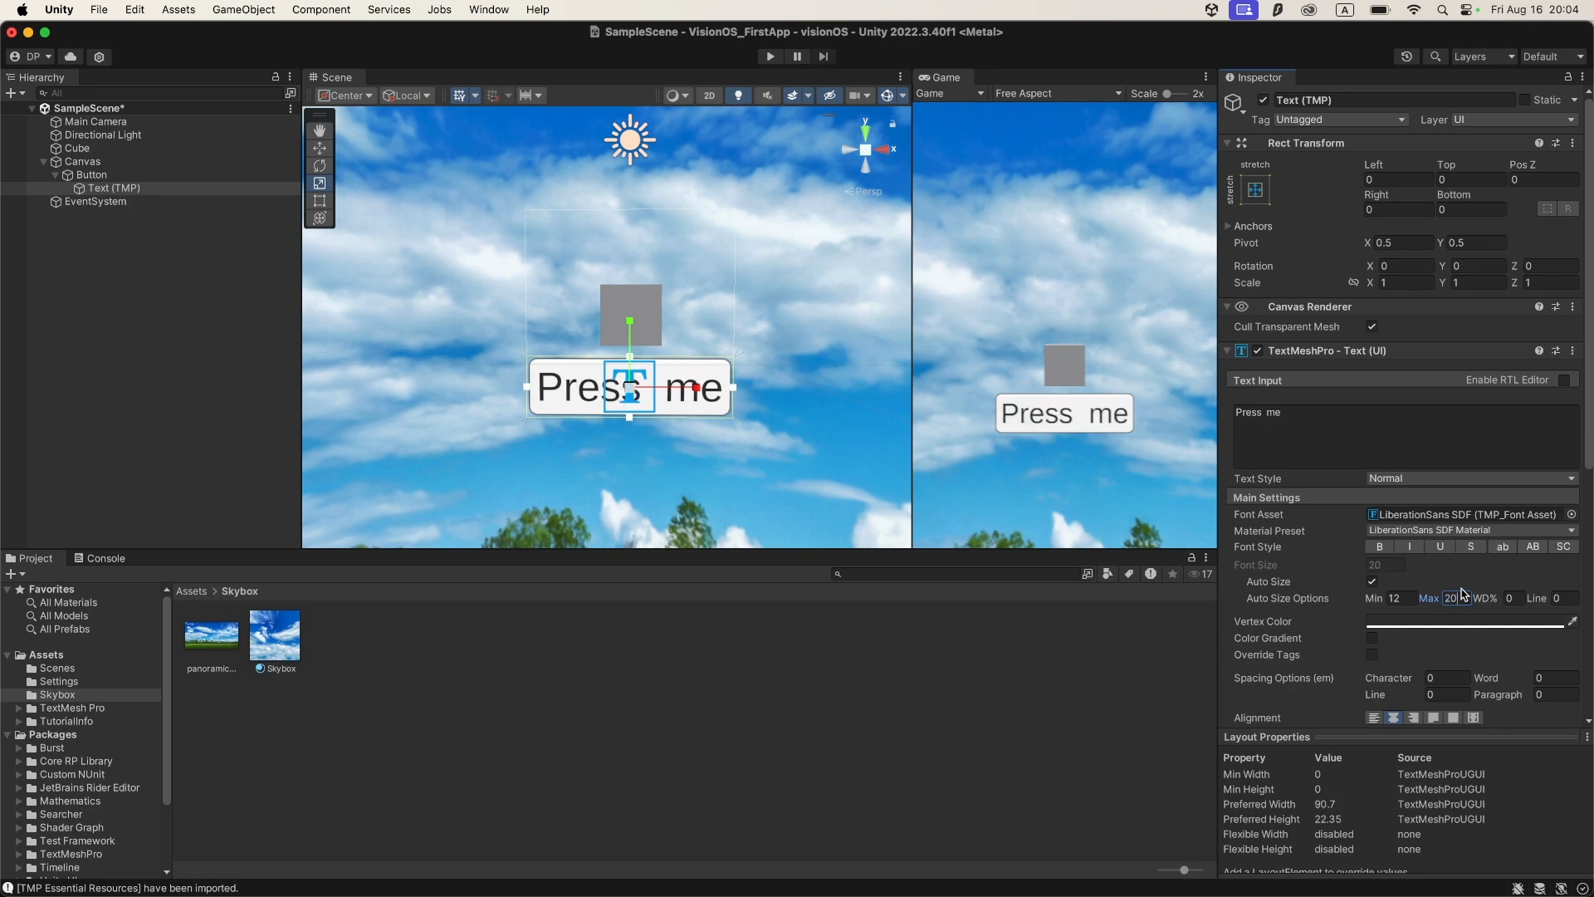
Save the scene and build the visionOS project into a new folder named Build inside VisionOS_FirstApp
{"action": "left_click", "coordinate": [155, 355]}
{"action": "key", "text": "super+s"}
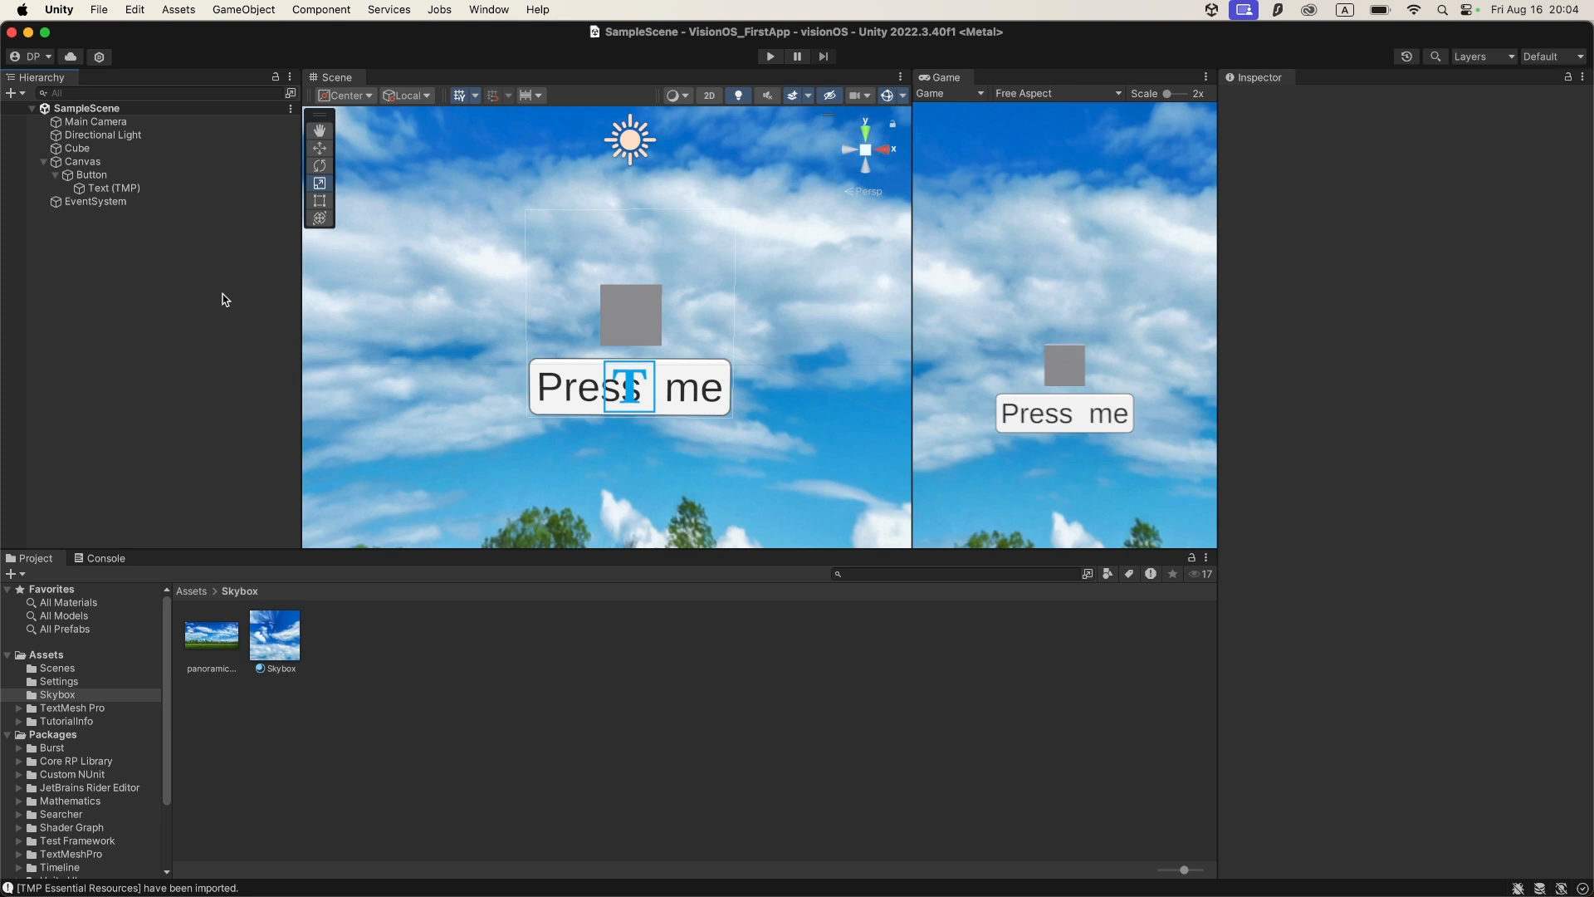
{"action": "left_click", "coordinate": [94, 18]}
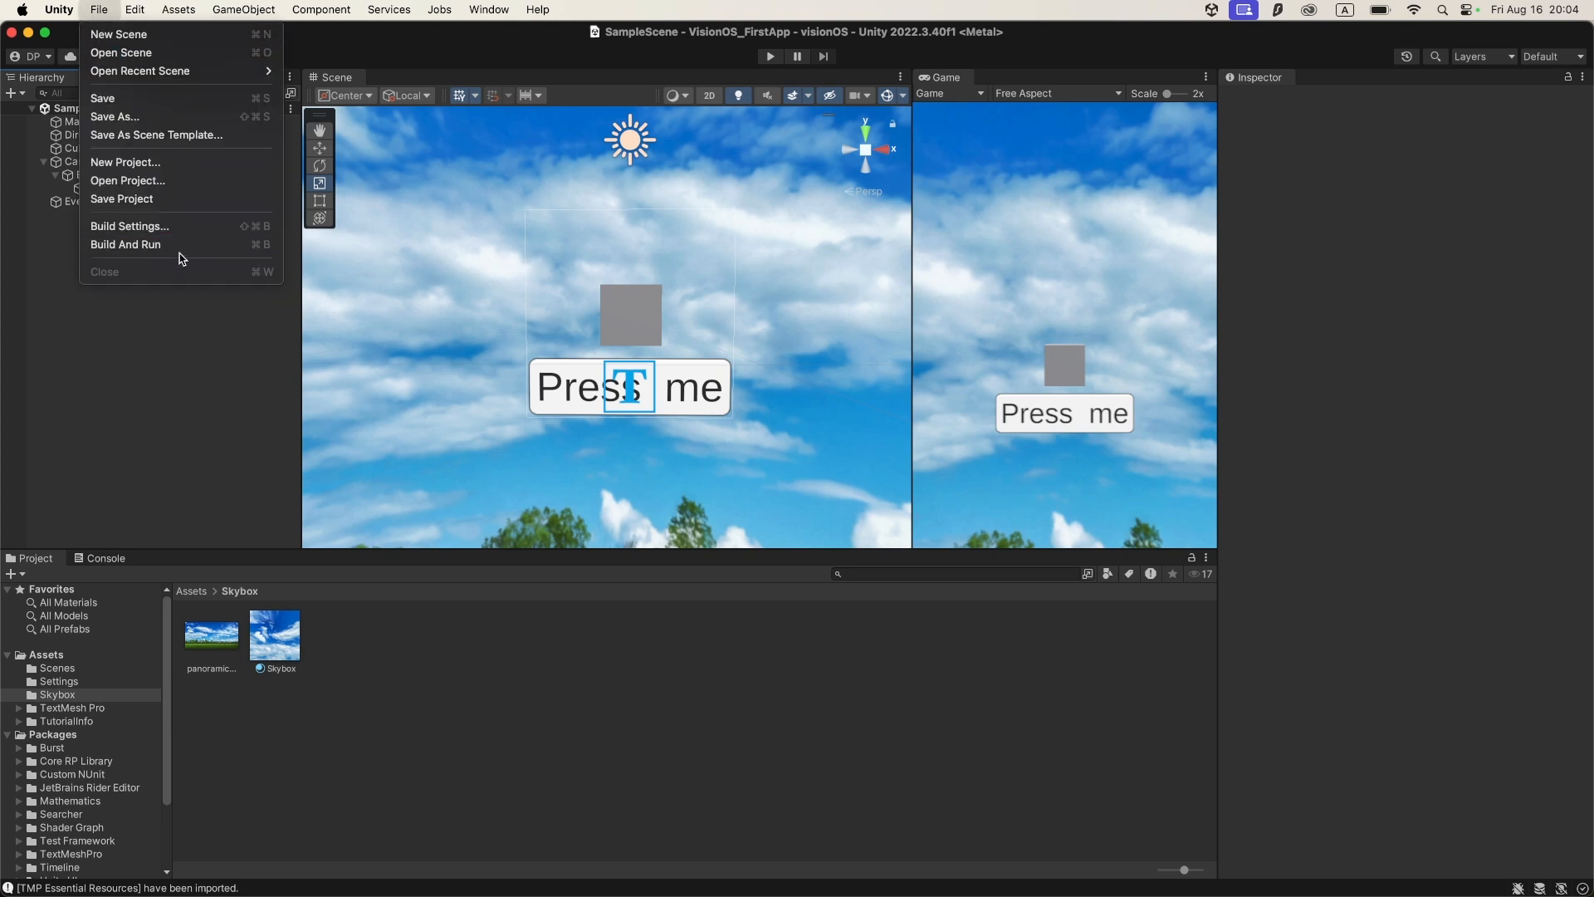
{"action": "left_click", "coordinate": [170, 230]}
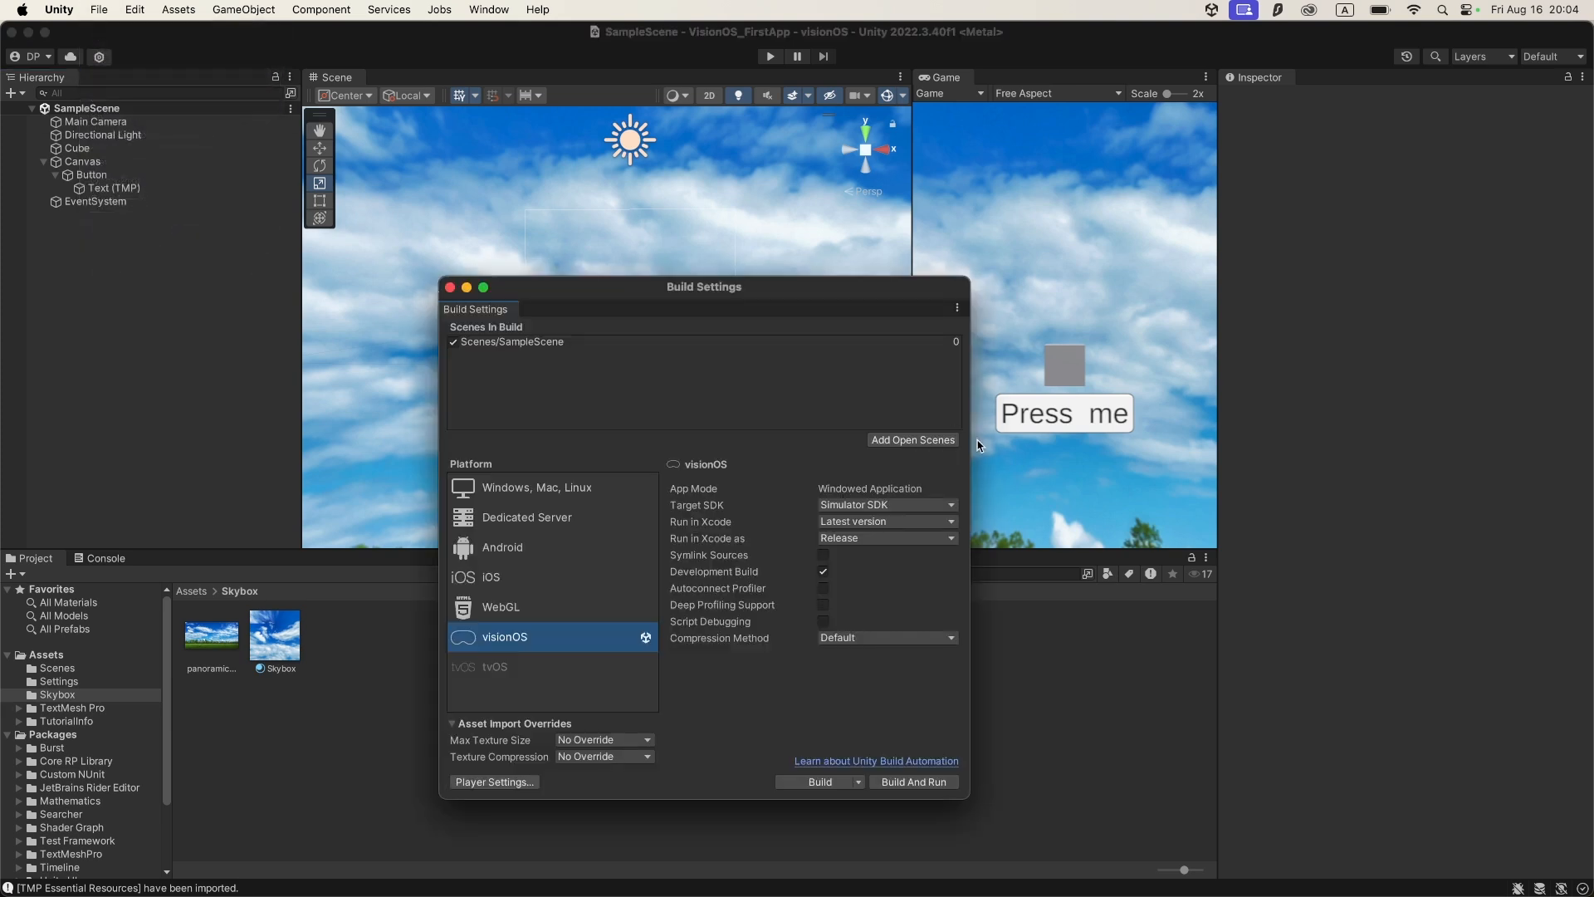
{"action": "left_click", "coordinate": [809, 782]}
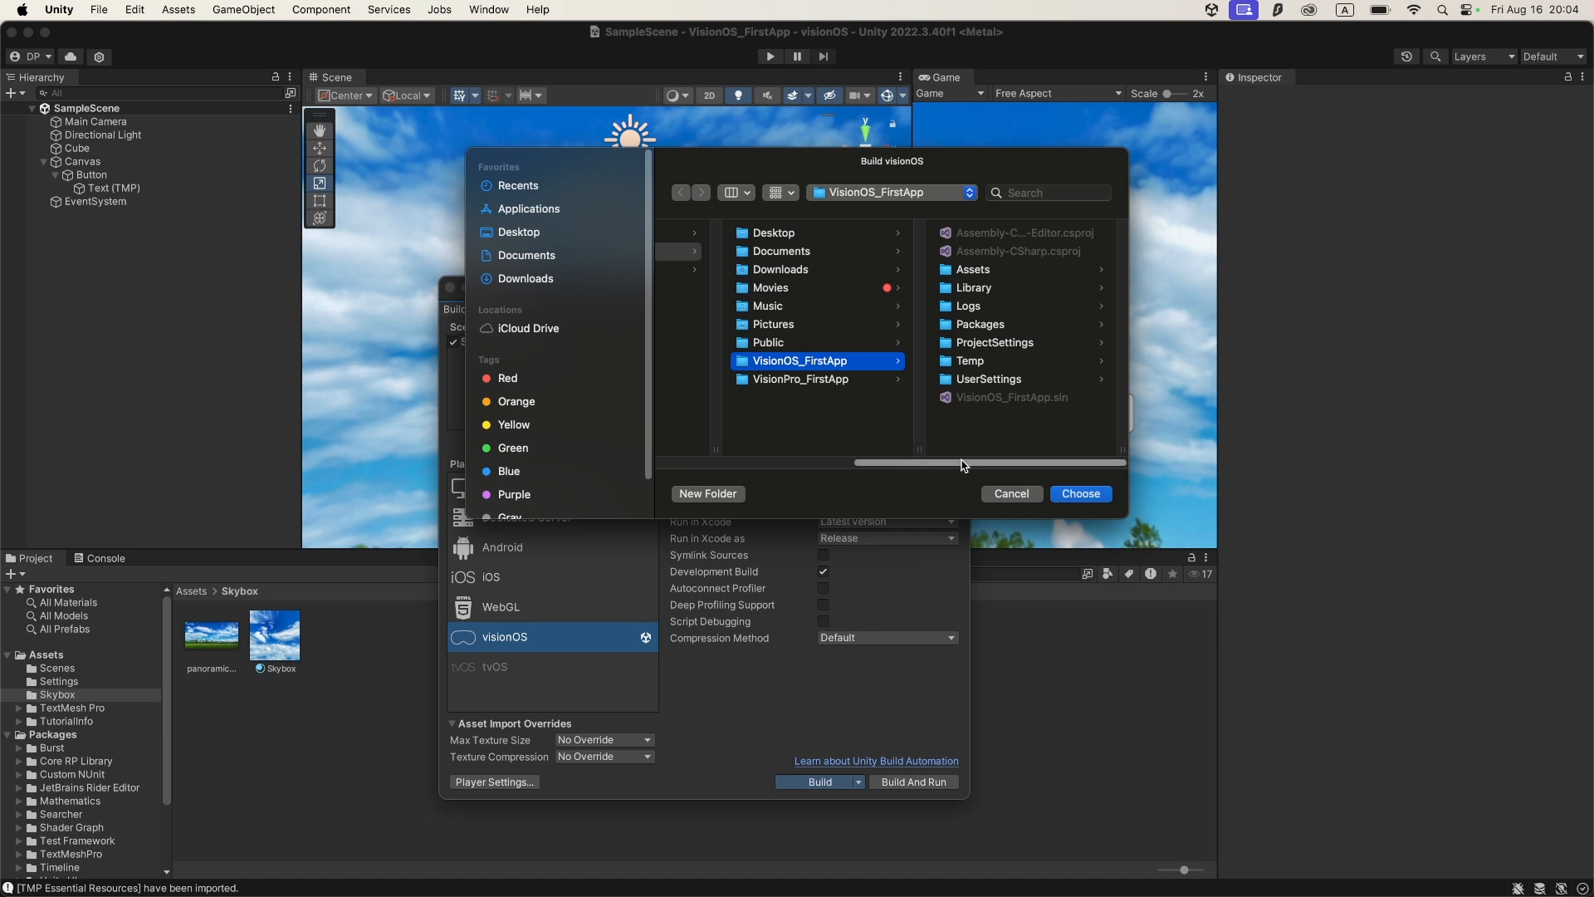
{"action": "left_click", "coordinate": [728, 495]}
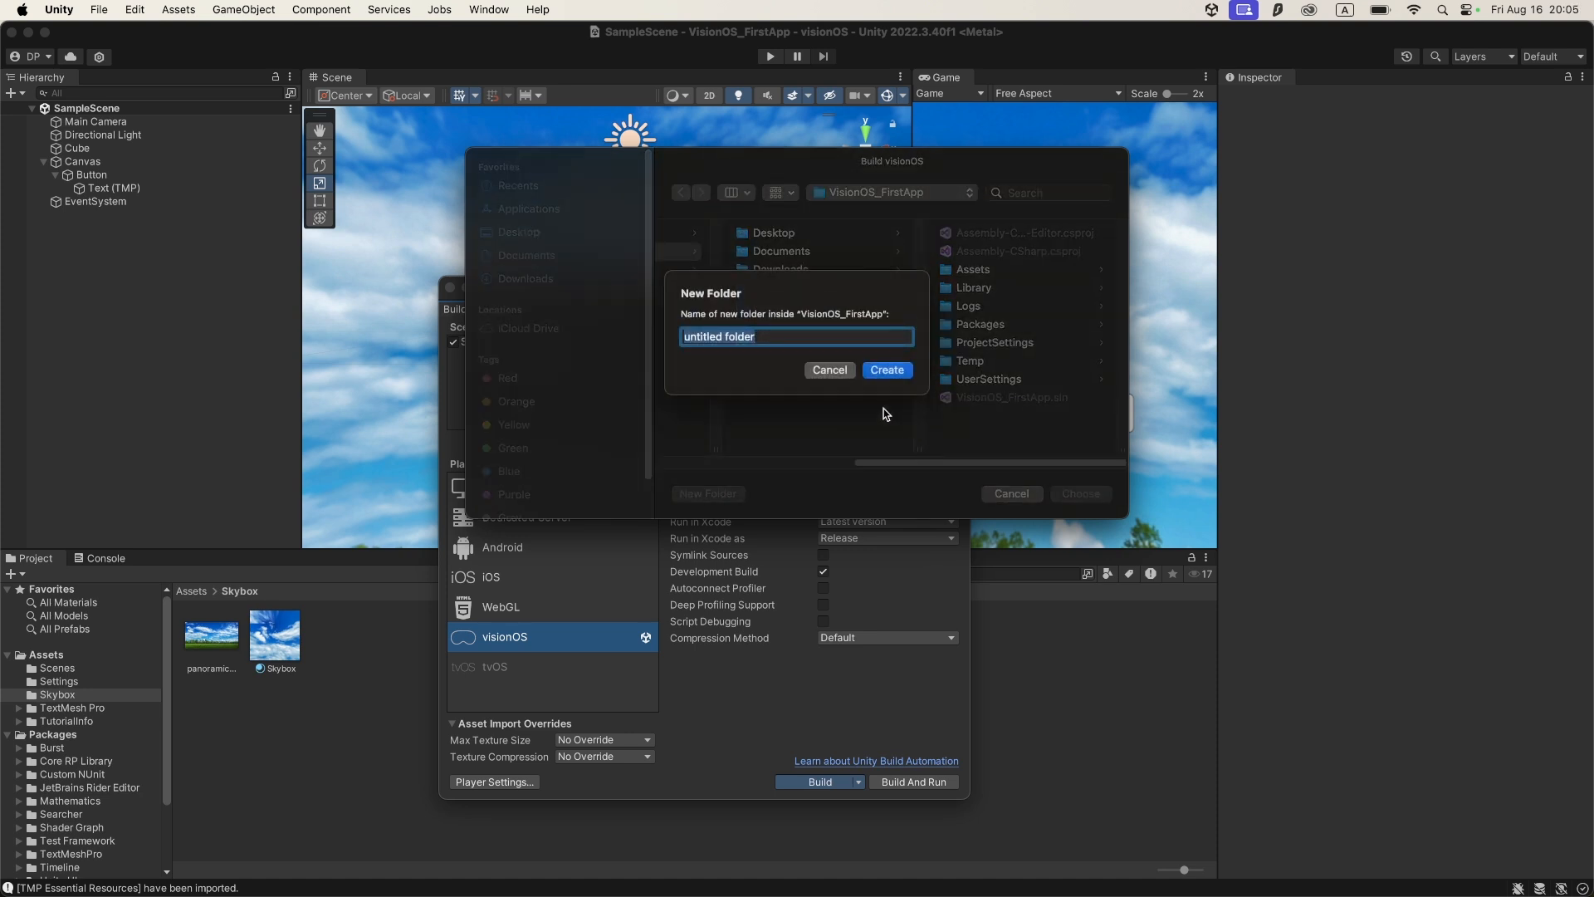
{"action": "type", "text": "Build"}
{"action": "key", "text": "Return"}
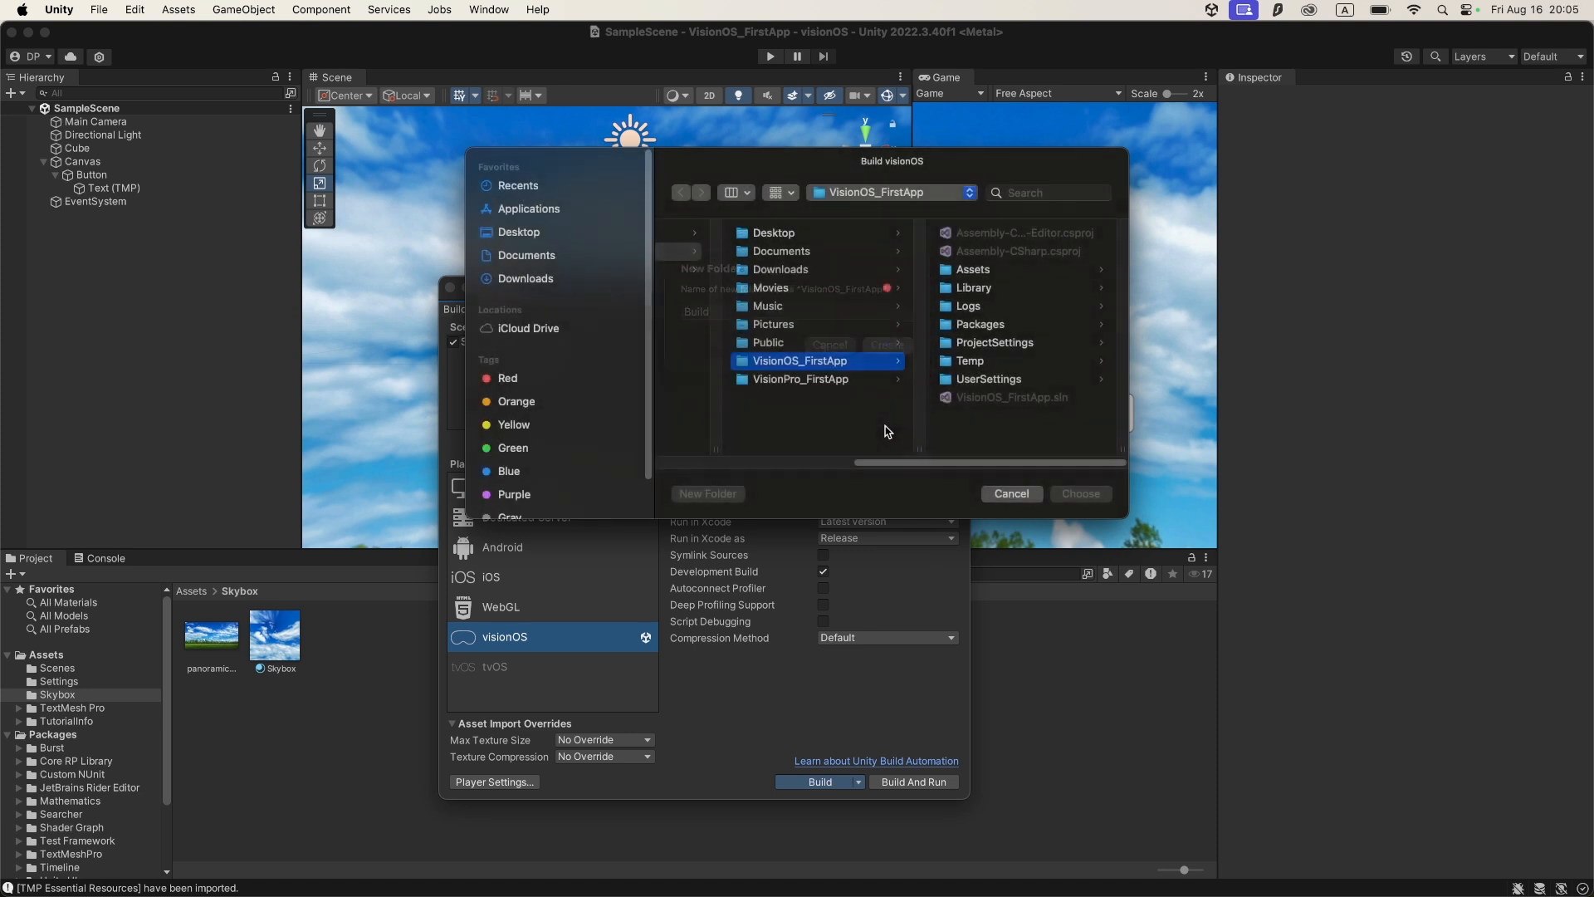
{"action": "left_click", "coordinate": [1081, 495]}
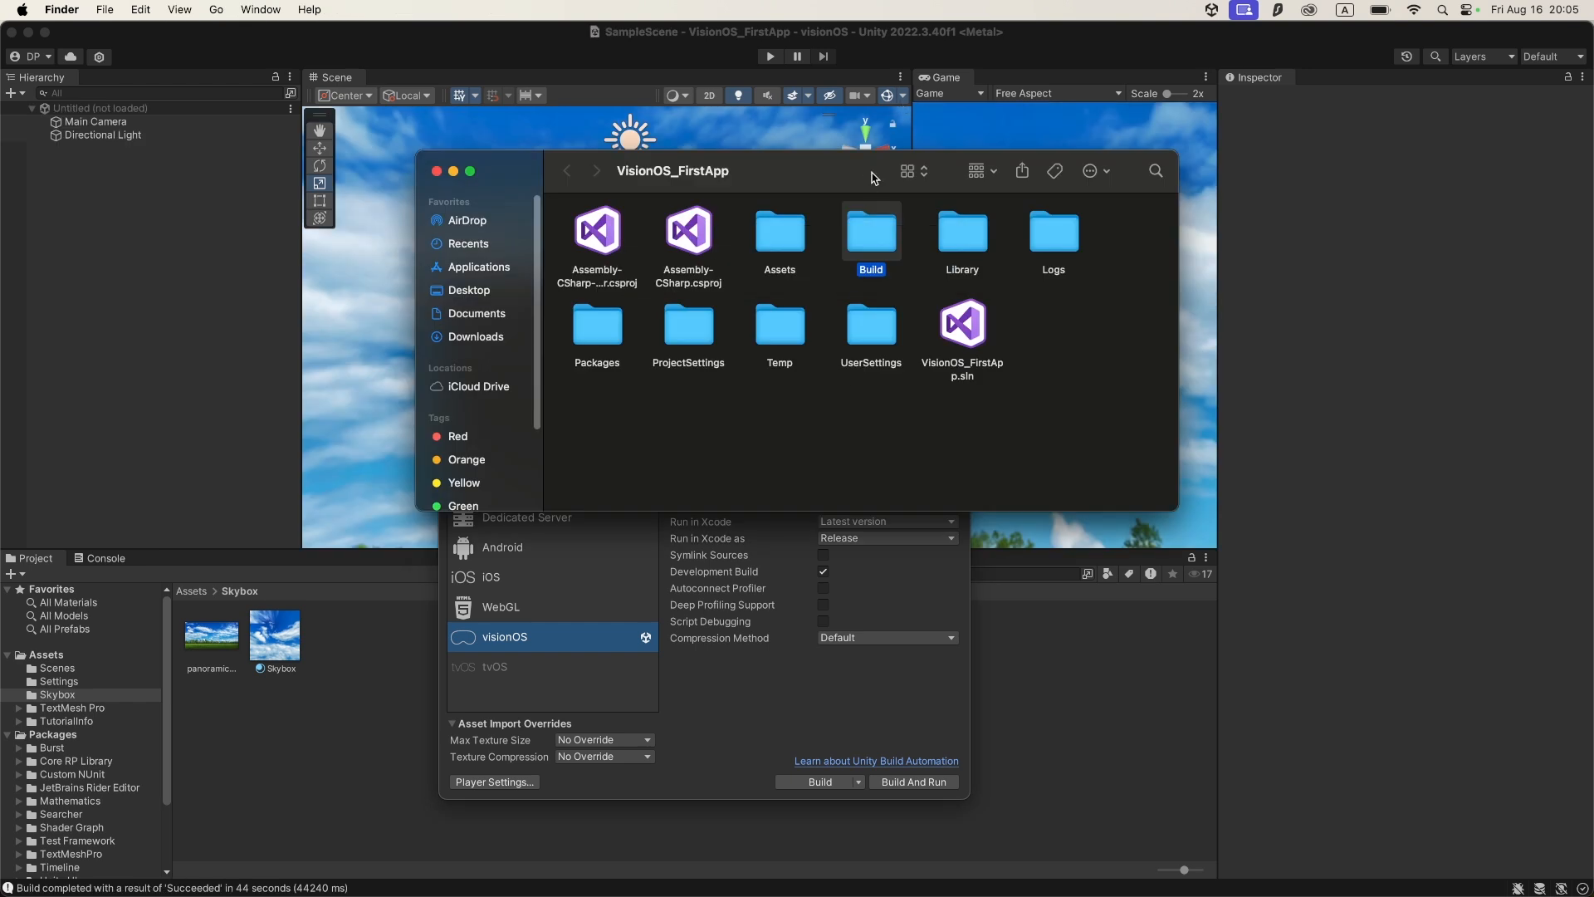
Select the generated Unity-VisionOS Xcode project in the Build folder and switch to the Xcodes app
{"action": "double_click", "coordinate": [884, 247]}
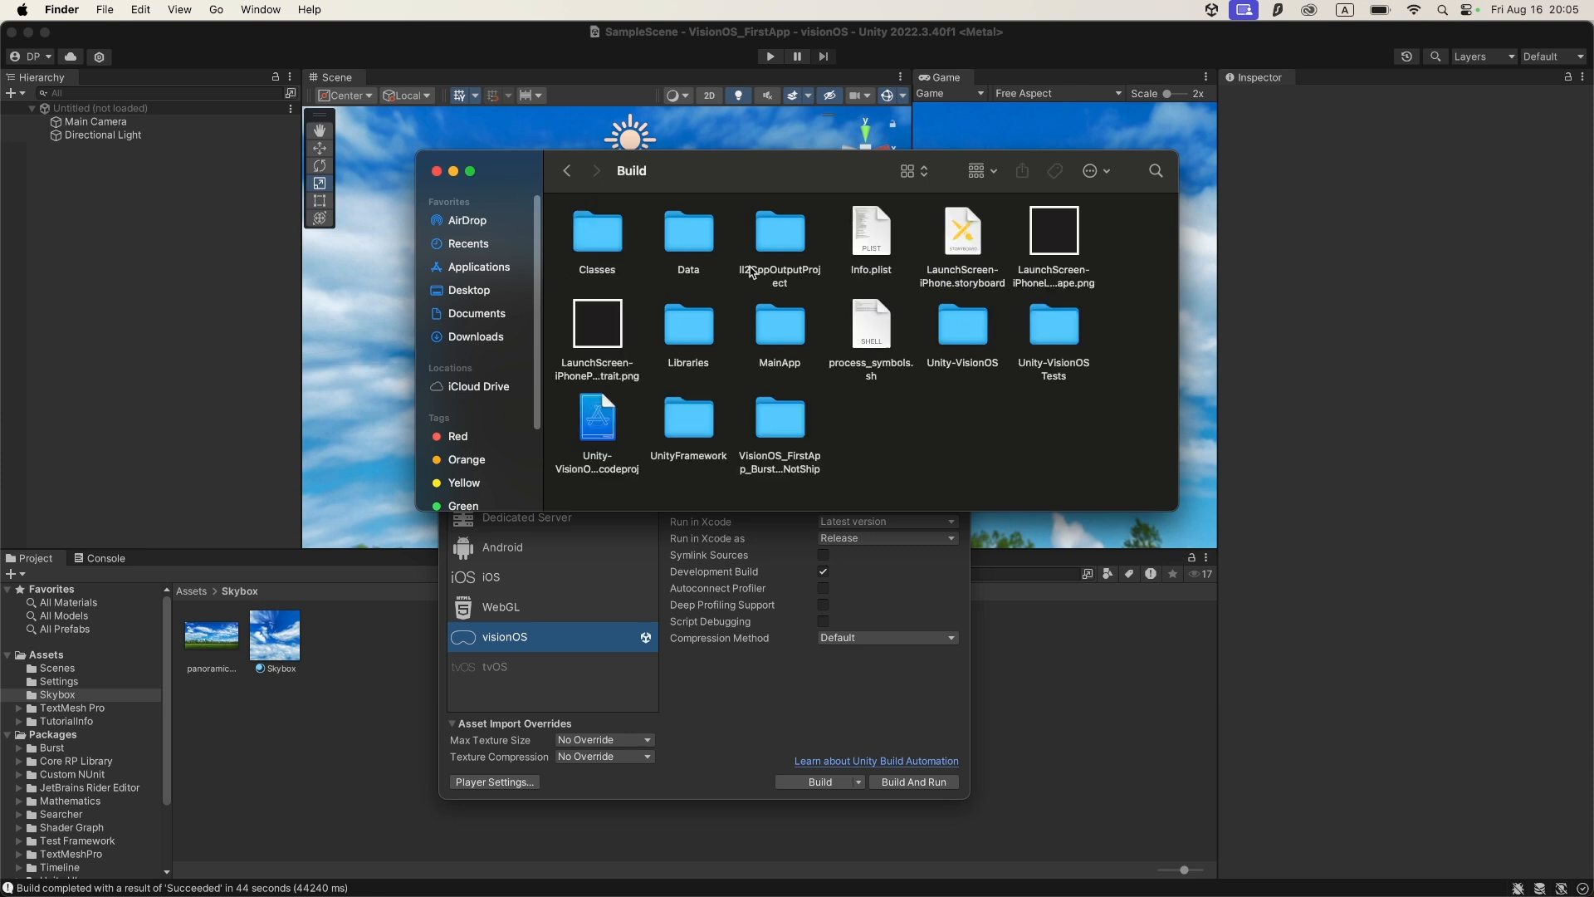
{"action": "left_click", "coordinate": [593, 436]}
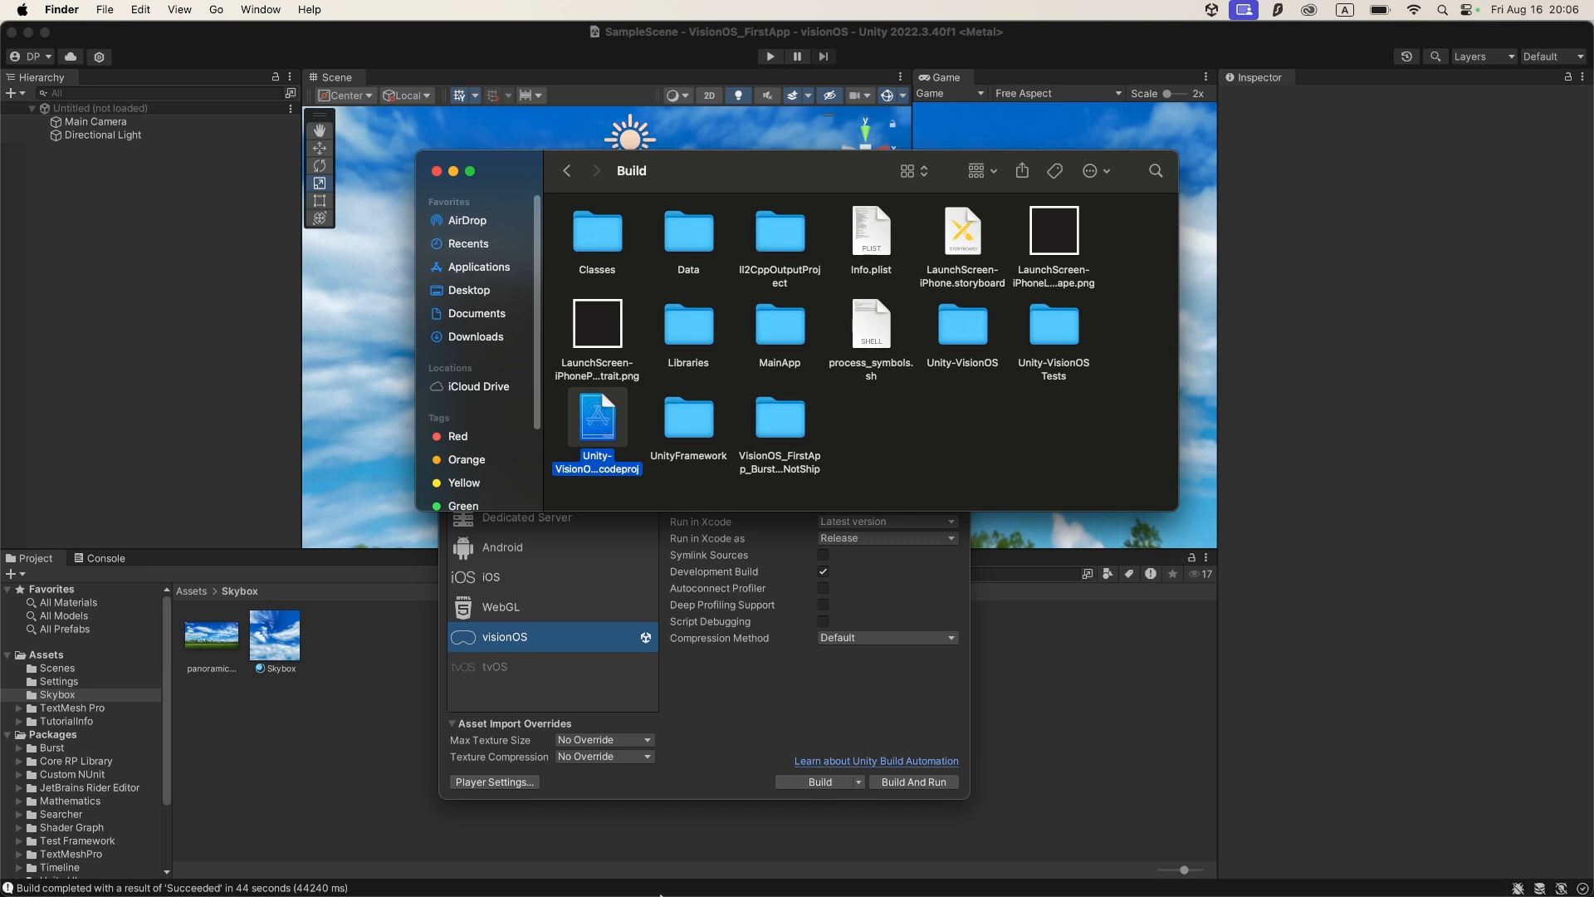
{"action": "mouse_move", "coordinate": [660, 894]}
{"action": "left_click", "coordinate": [743, 858]}
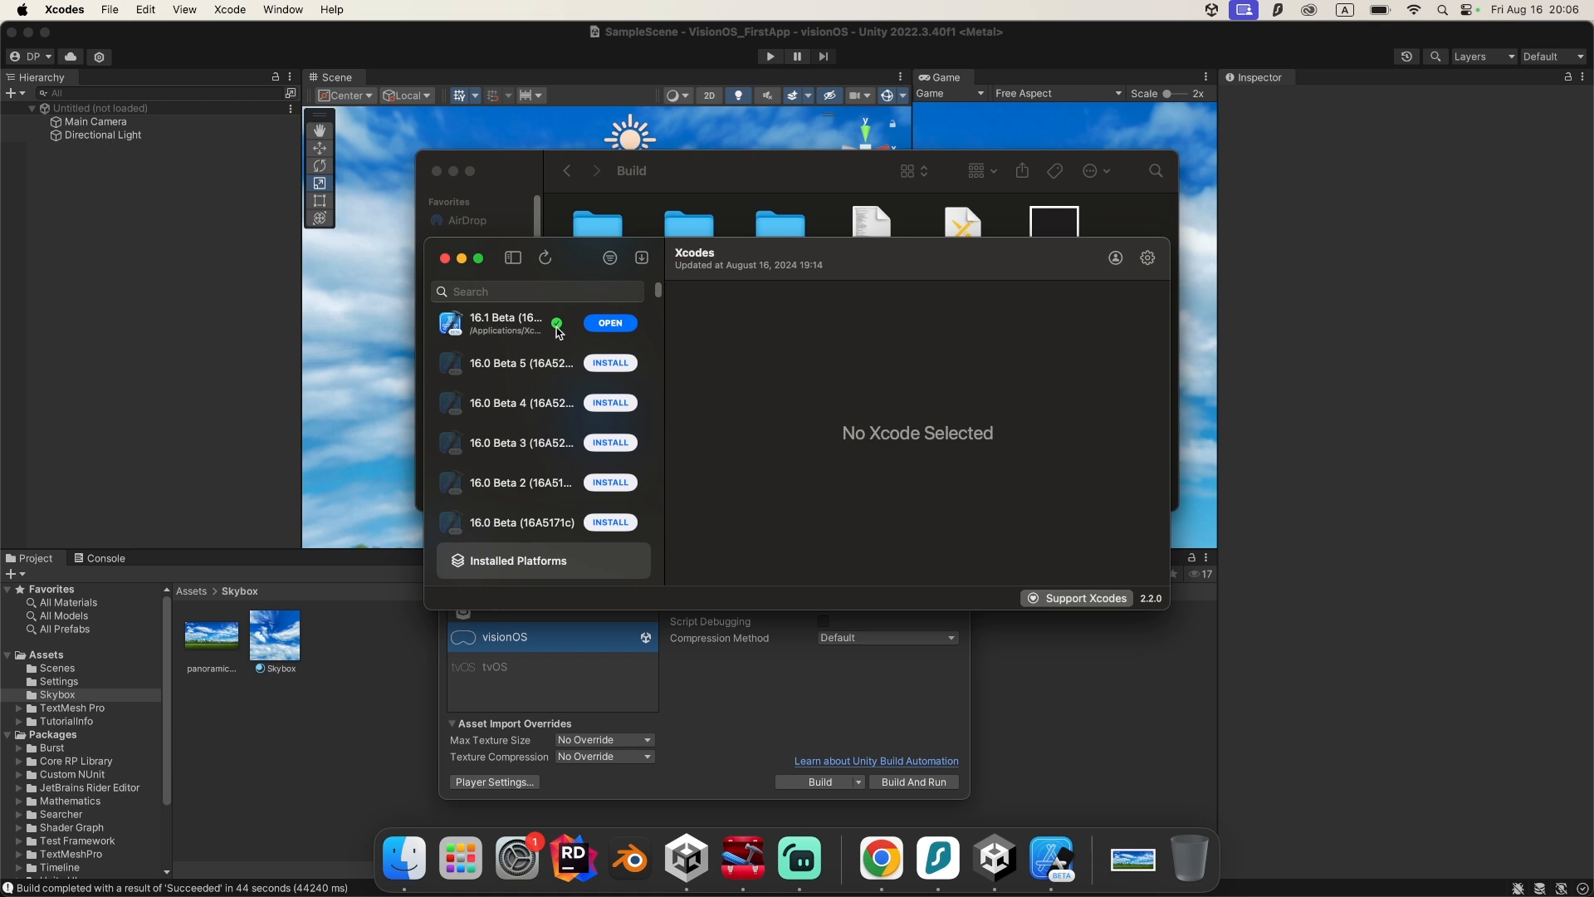
Make Xcode 15.4 Release Candidate the active Xcode version
{"action": "left_click", "coordinate": [557, 332]}
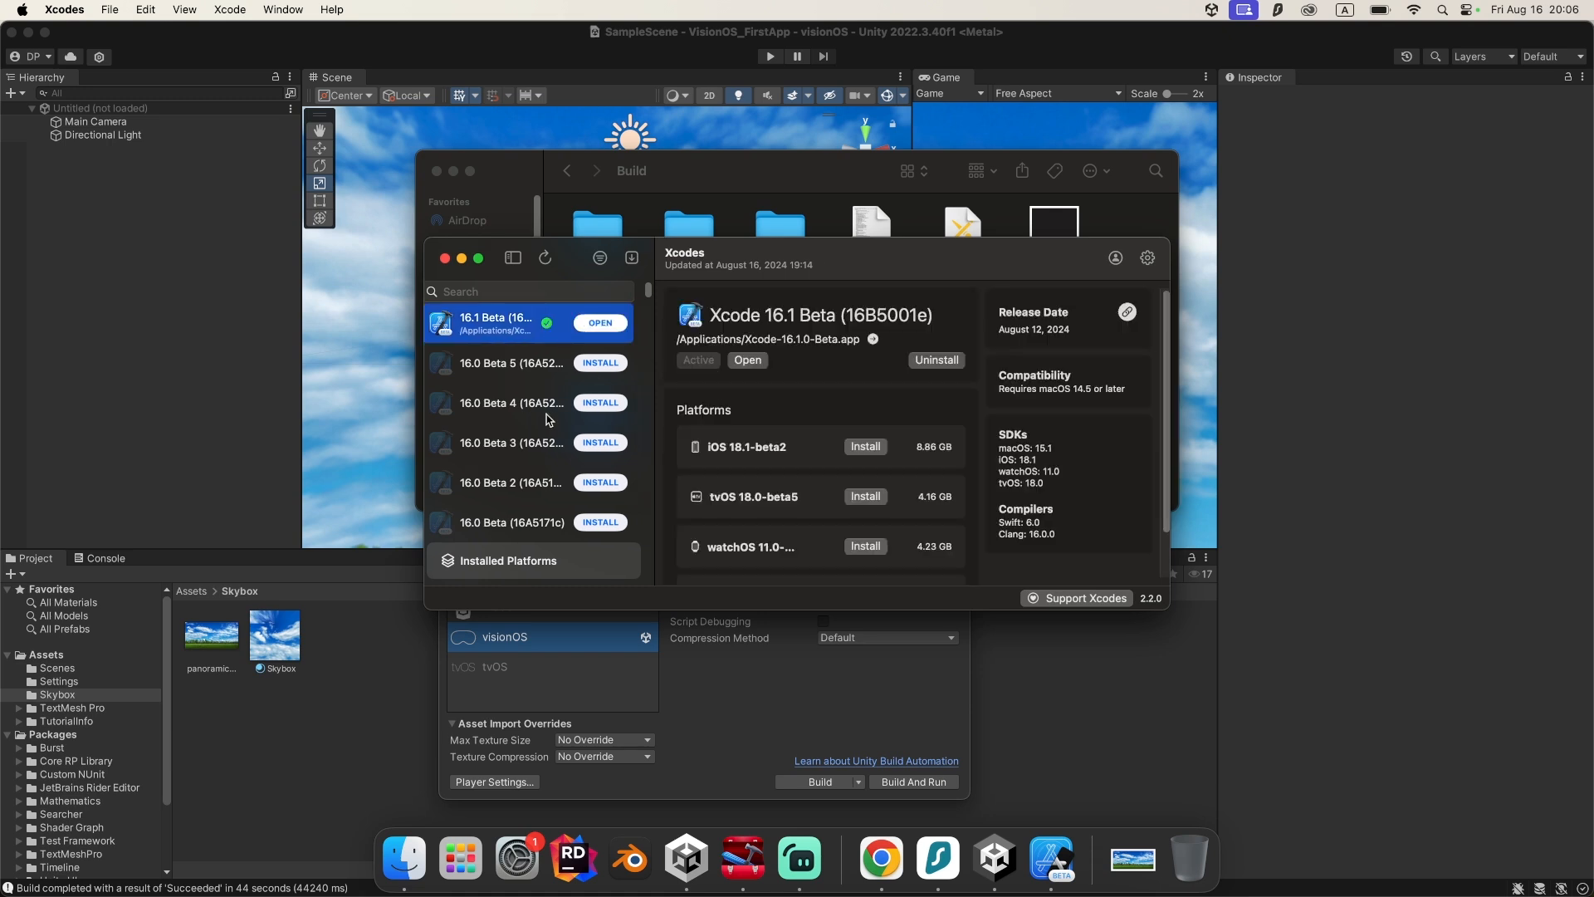
{"action": "scroll", "coordinate": [547, 415], "scroll_direction": "down", "scroll_amount": 3}
{"action": "left_click", "coordinate": [525, 514]}
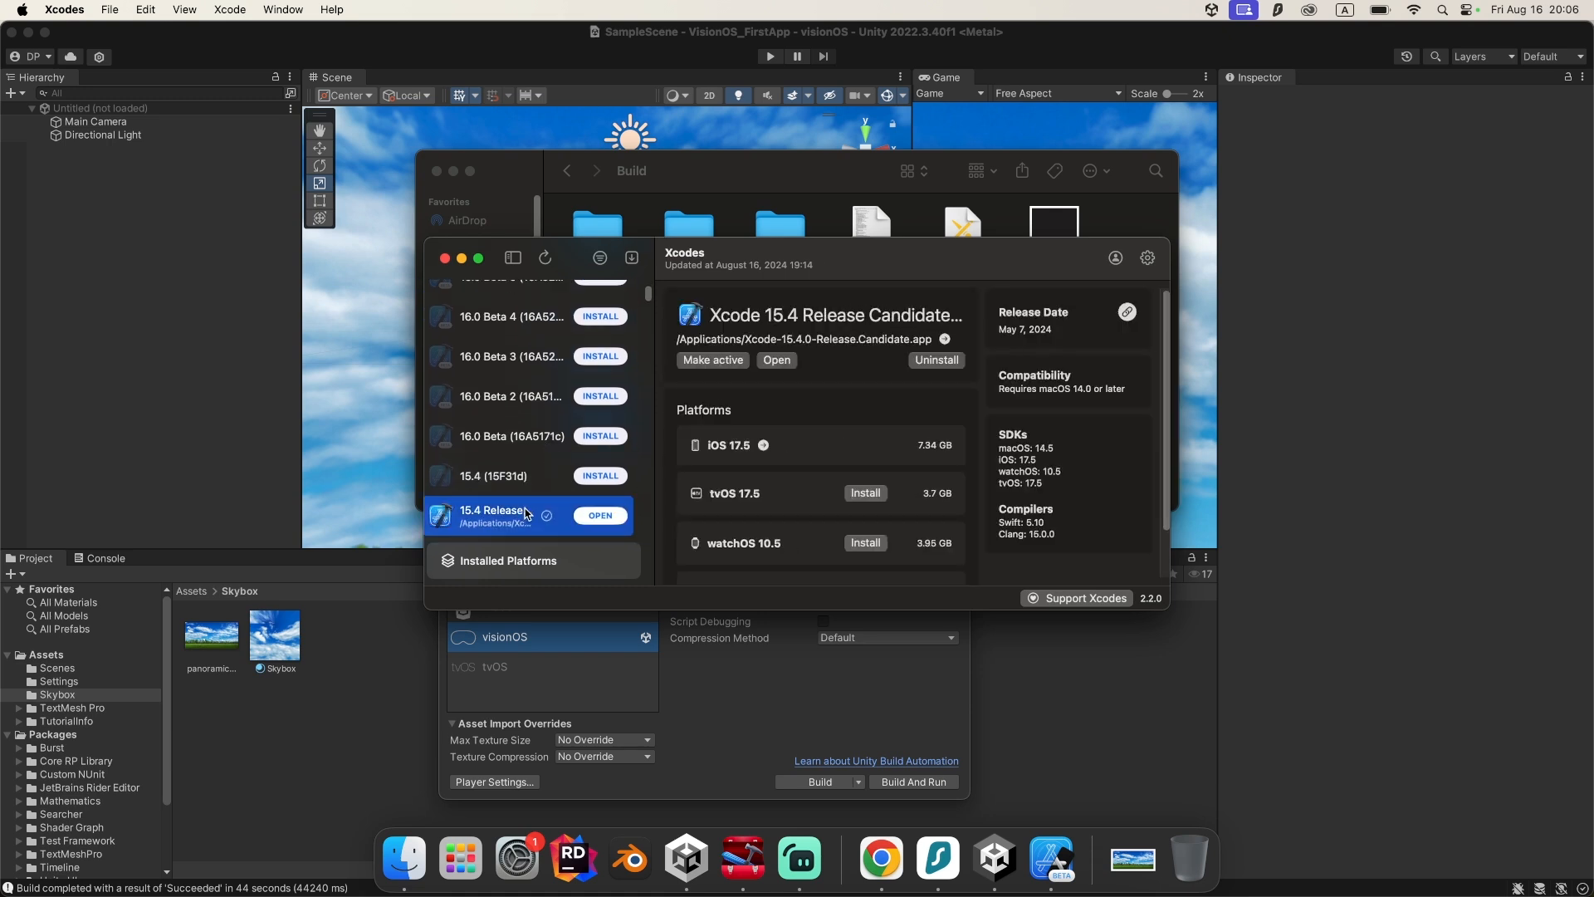
{"action": "left_click", "coordinate": [547, 517]}
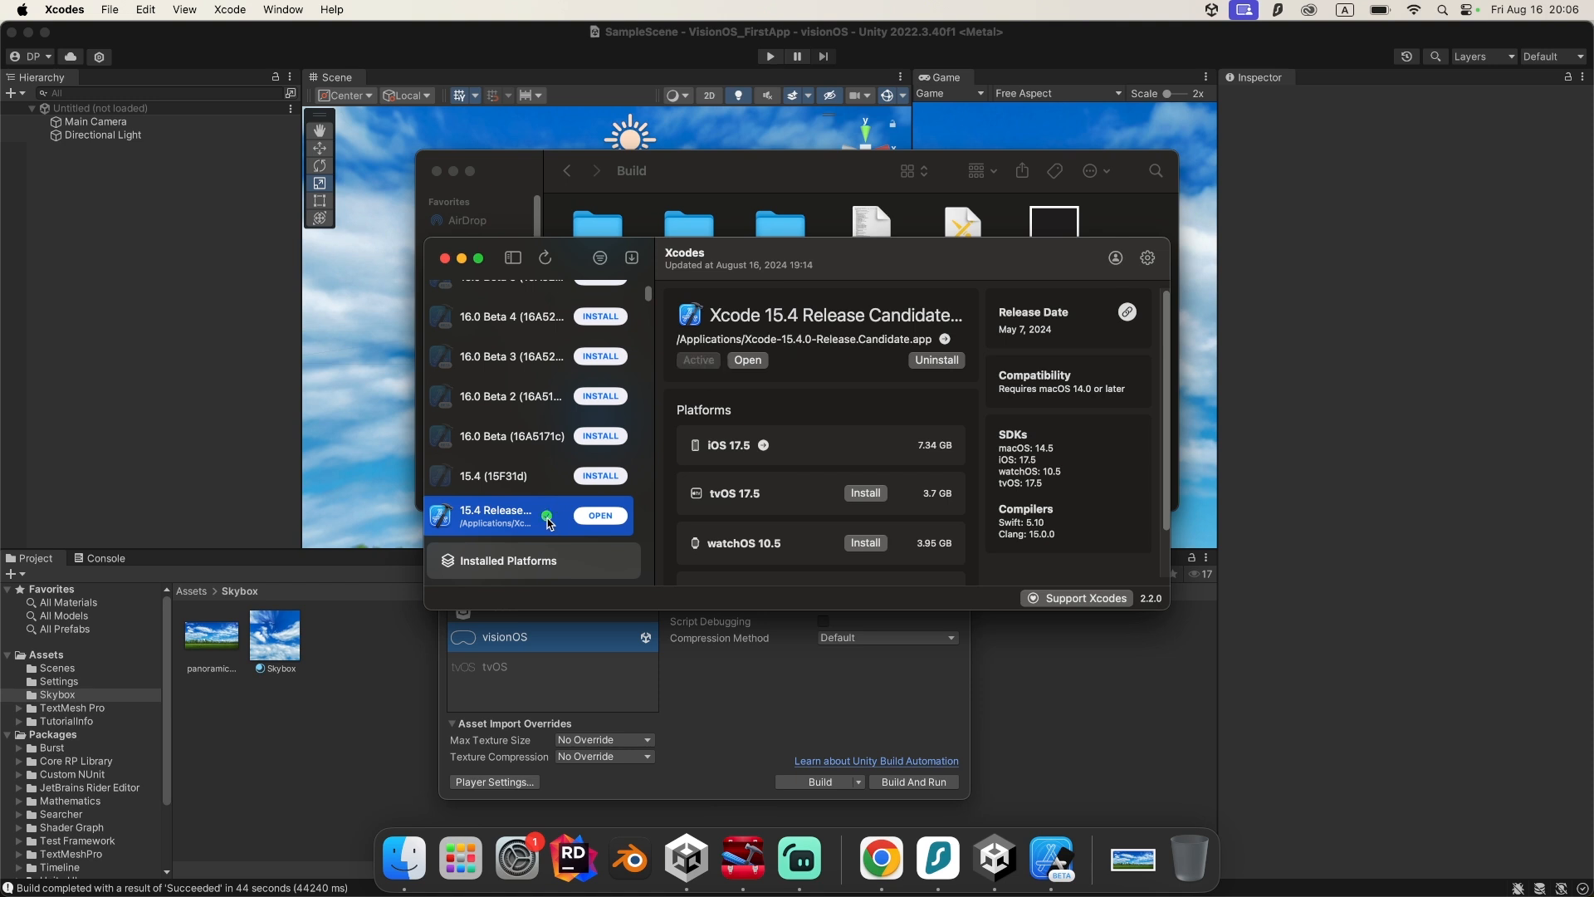
Make Xcode 16.1 Beta the active version, check its visionOS platform entry and close the Xcodes window
{"action": "scroll", "coordinate": [447, 417], "scroll_direction": "up", "scroll_amount": 3}
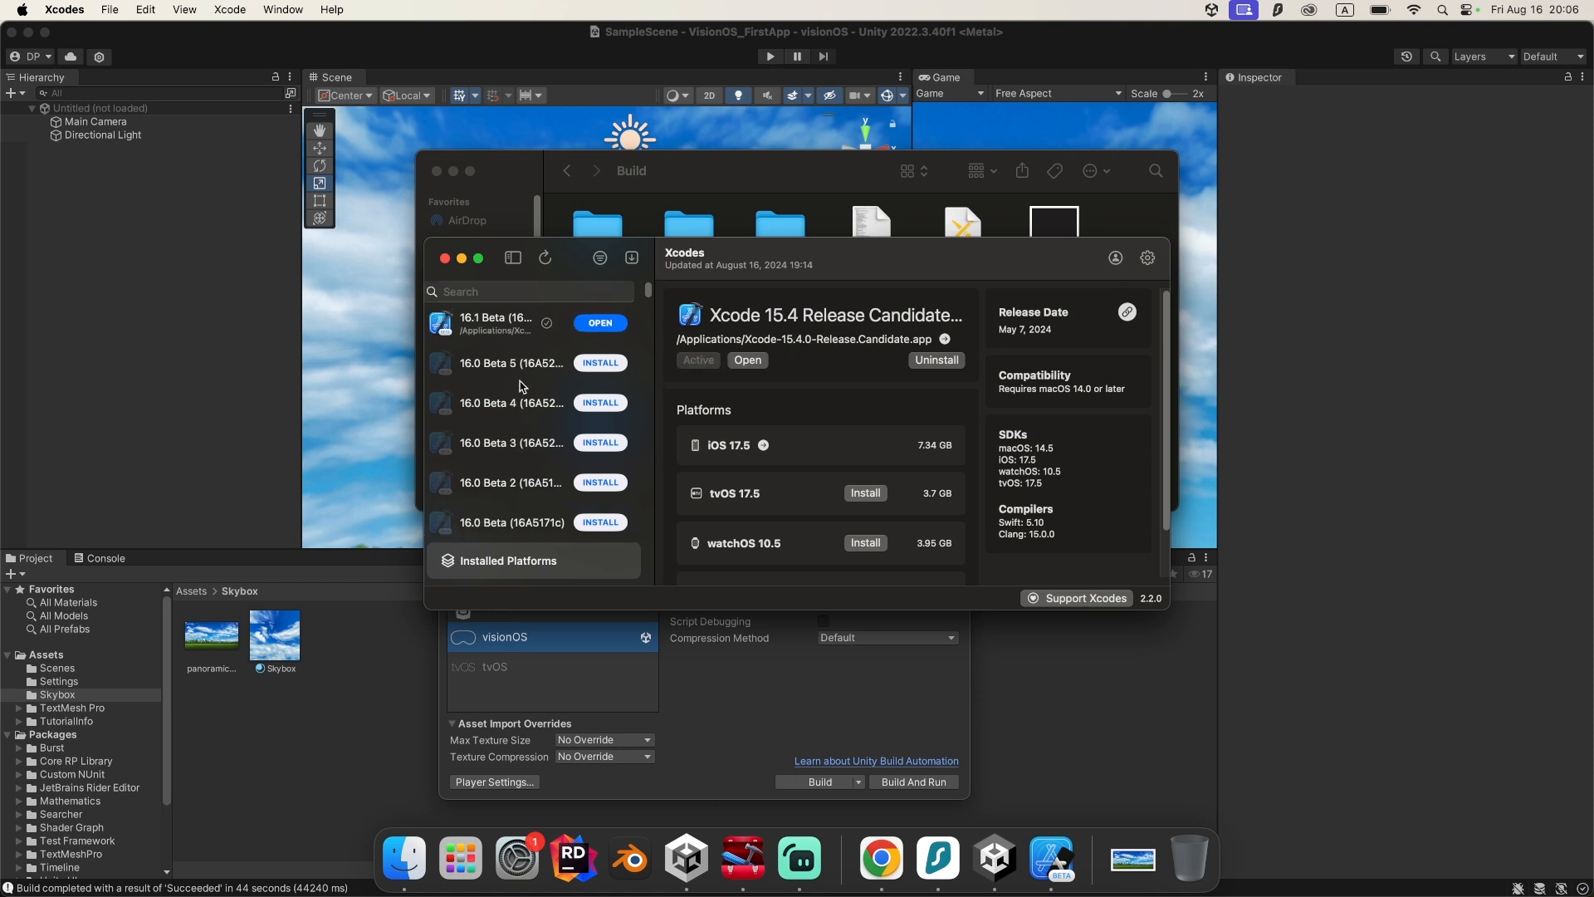
{"action": "left_click", "coordinate": [523, 325]}
{"action": "left_click", "coordinate": [712, 360]}
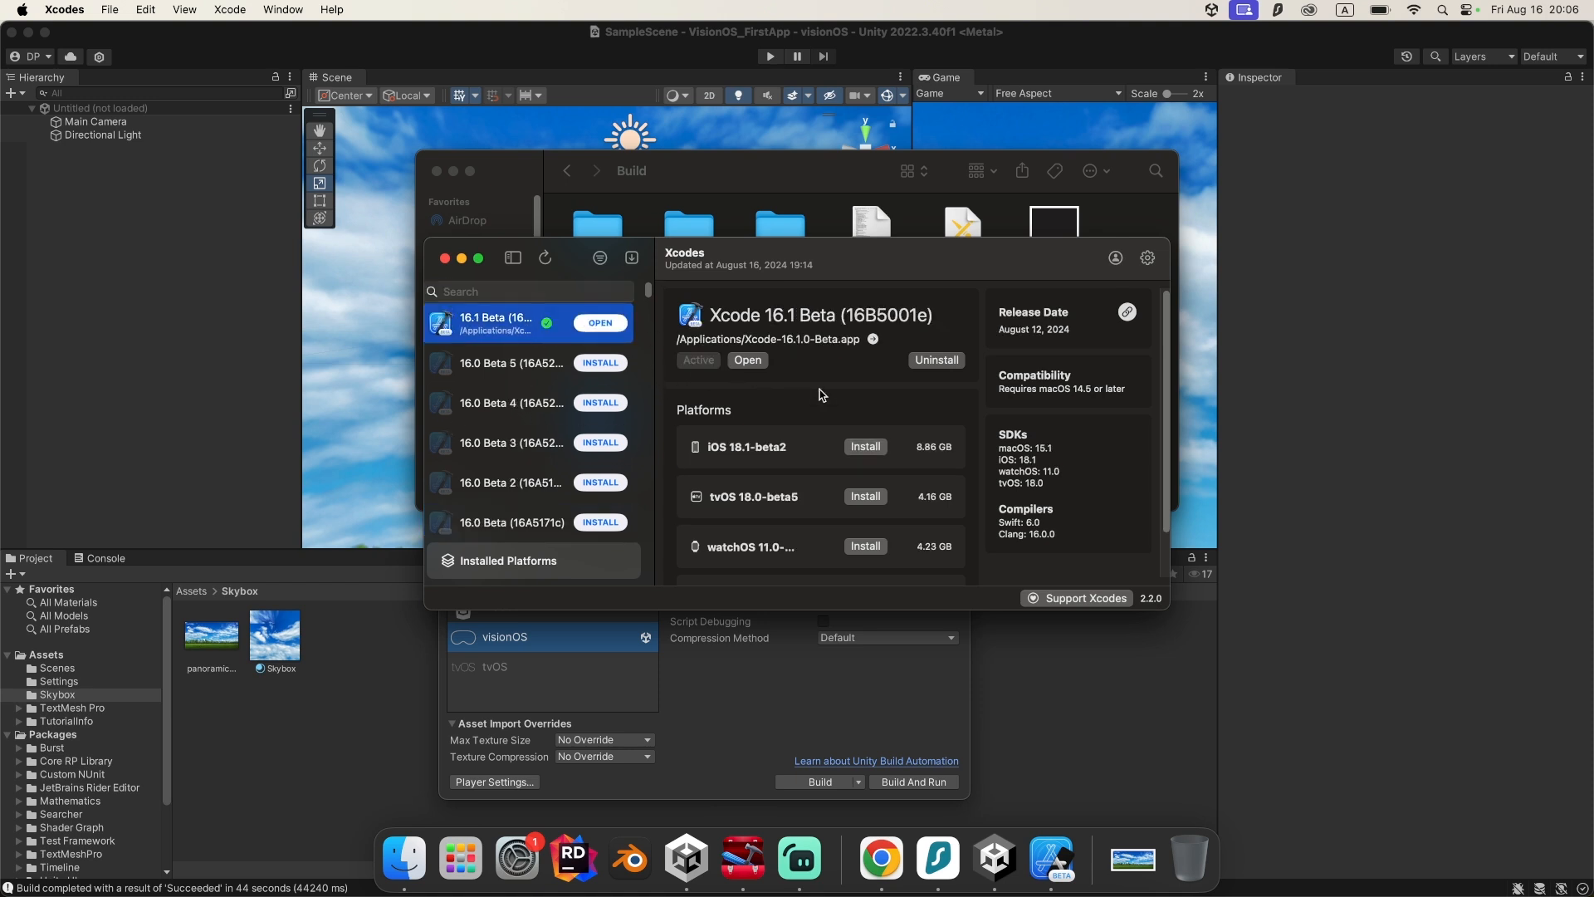
{"action": "scroll", "coordinate": [726, 407], "scroll_direction": "down", "scroll_amount": 2}
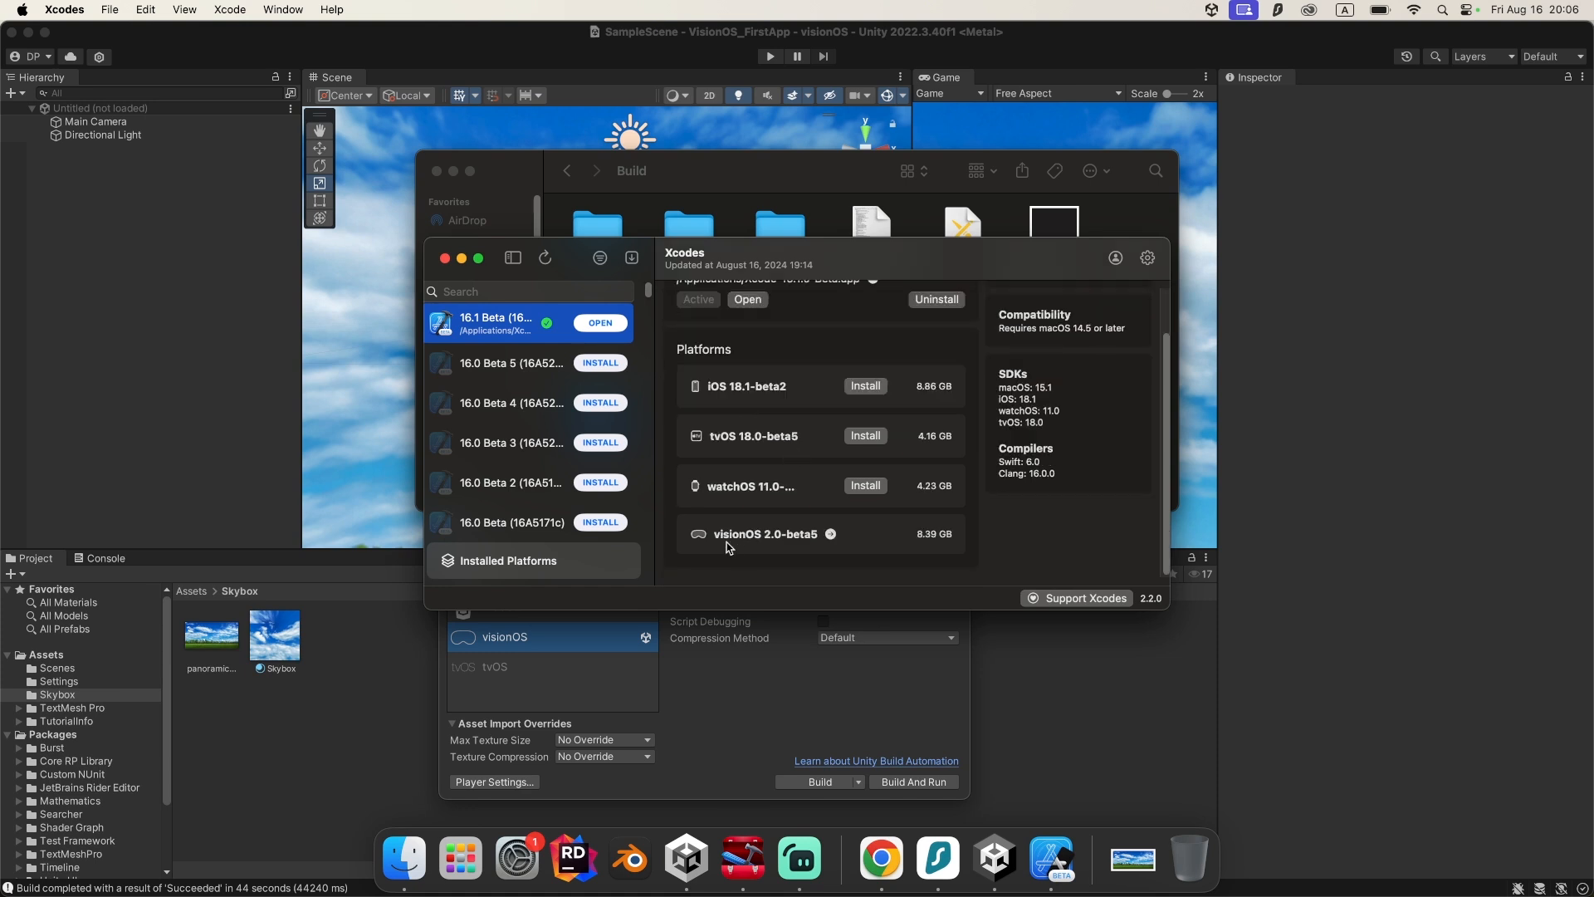
{"action": "left_click", "coordinate": [446, 259]}
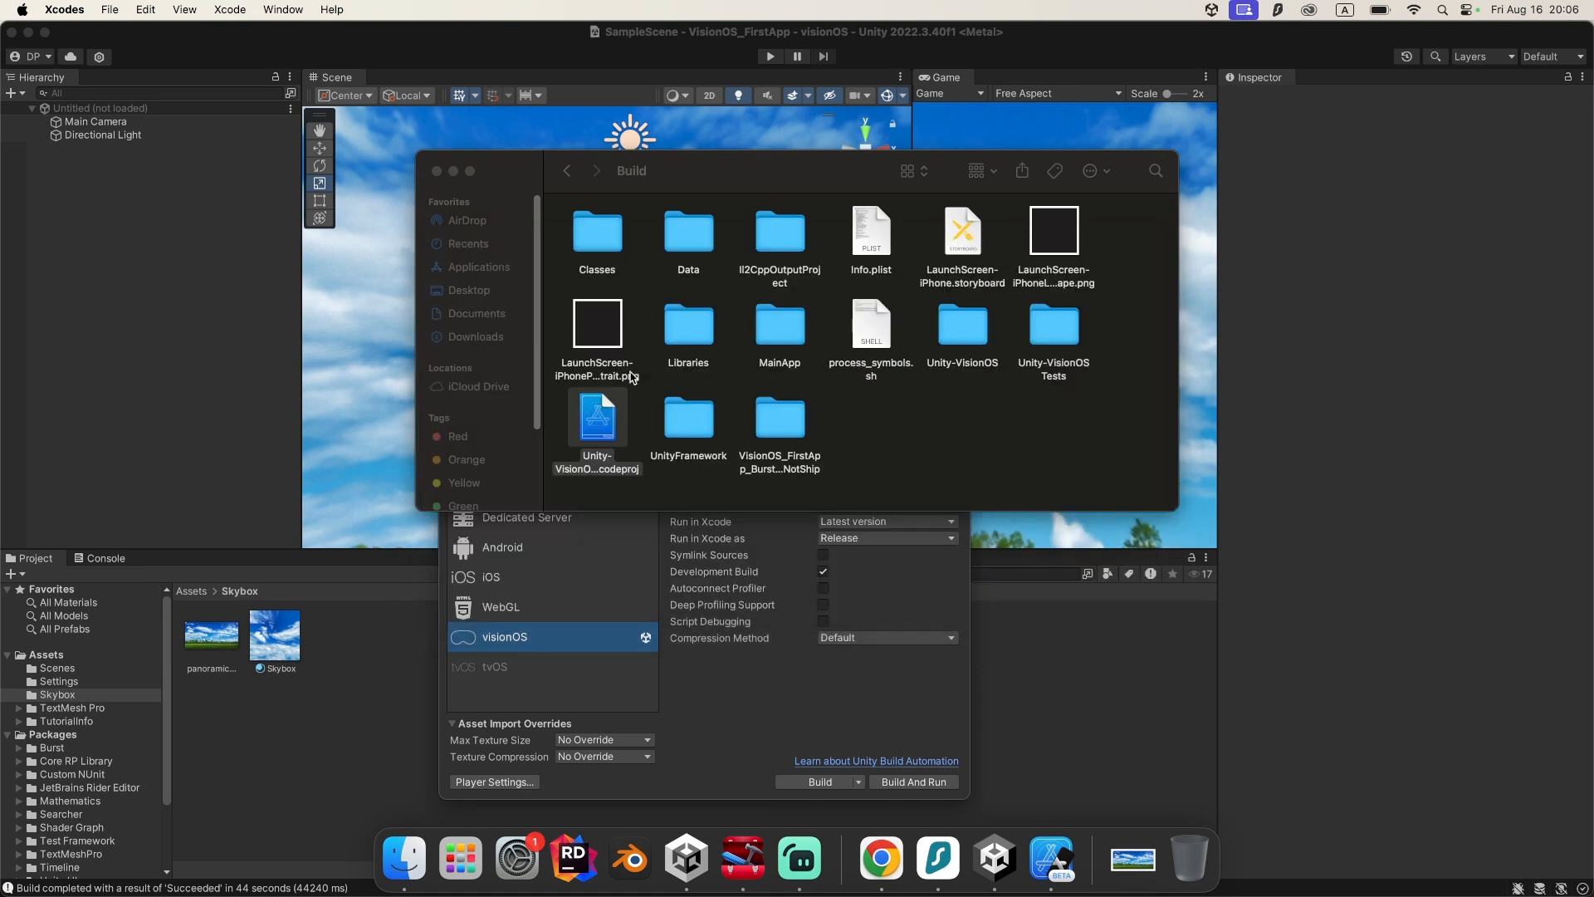
Open the Unity-VisionOS project in Xcode and choose the Apple Vision Pro (2.0) simulator as the run destination
{"action": "double_click", "coordinate": [598, 438]}
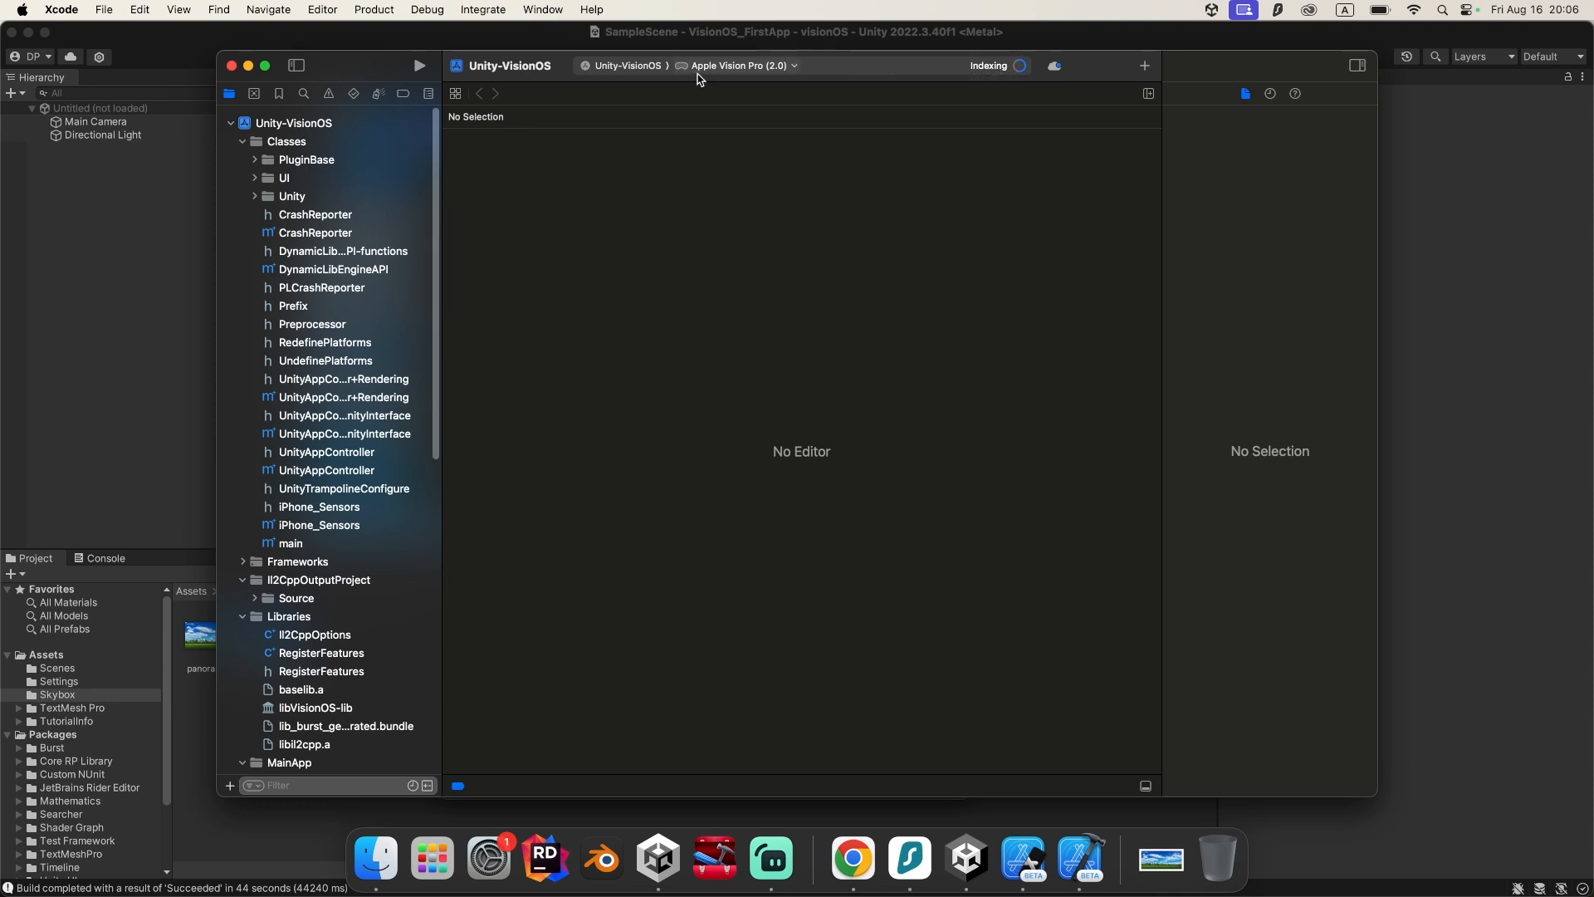
{"action": "left_click", "coordinate": [727, 70]}
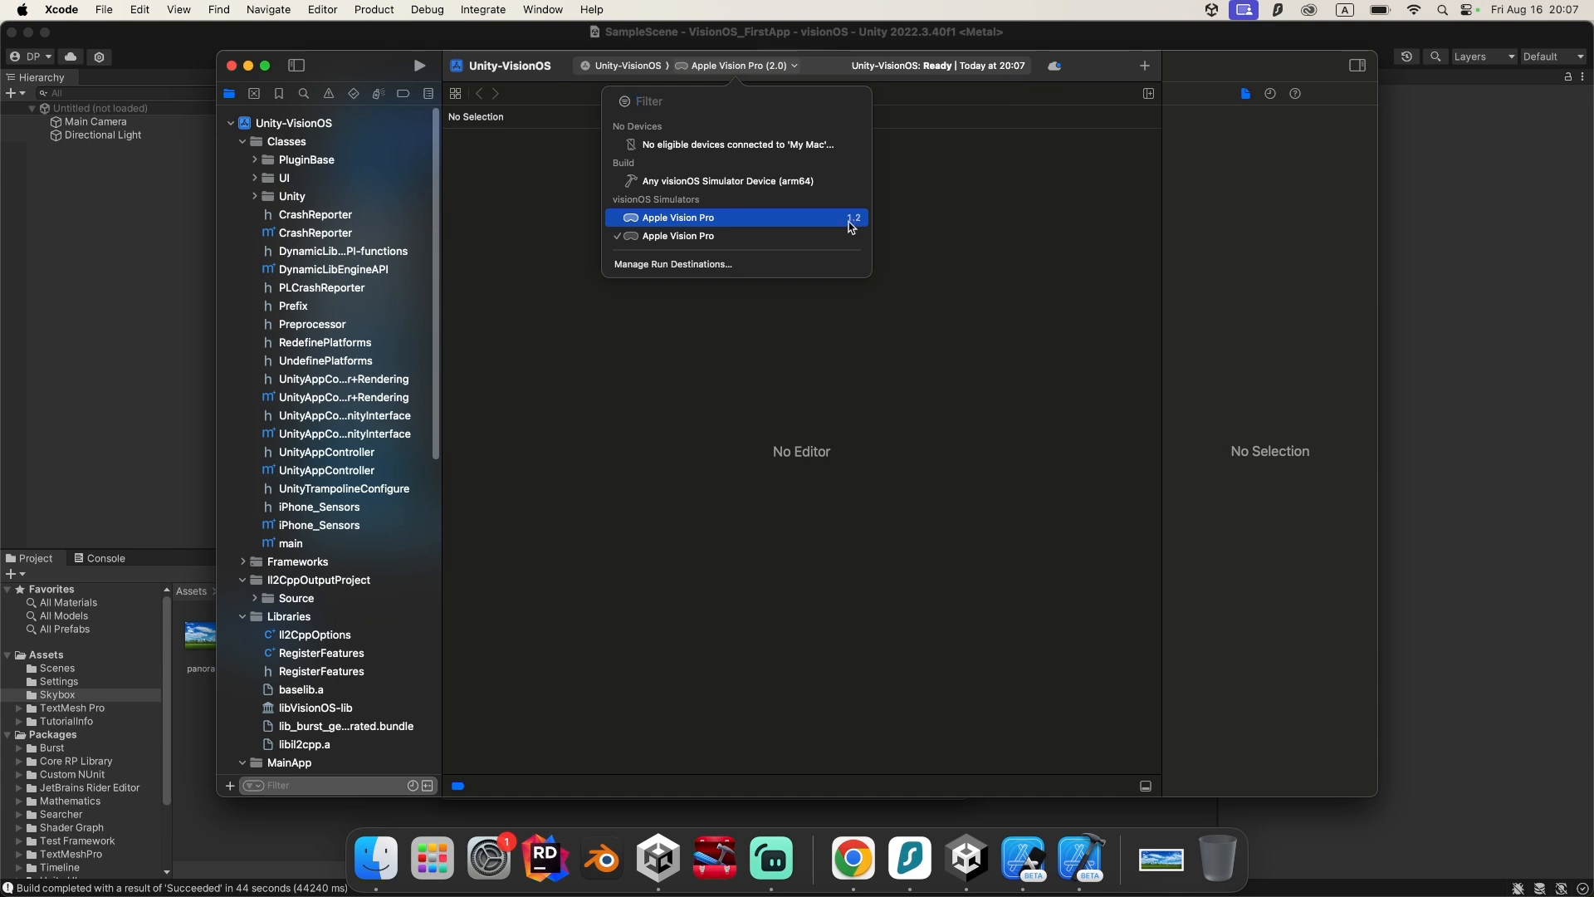
{"action": "left_click", "coordinate": [770, 238]}
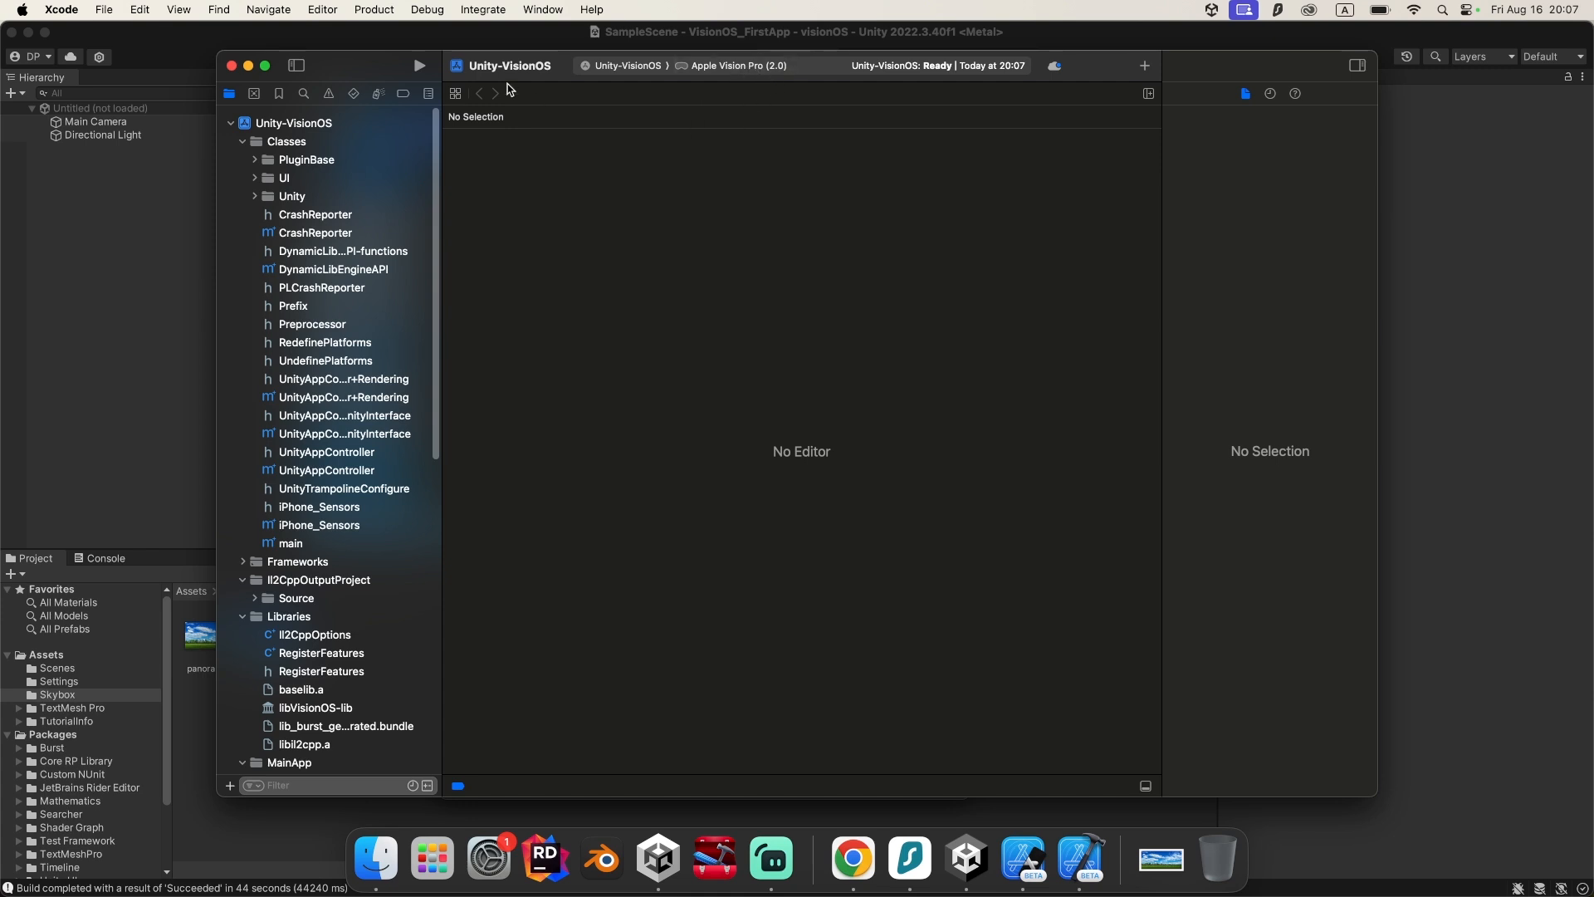
Check the Unity-VisionOS target's Signing & Capabilities settings and run the app in the simulator
{"action": "left_click", "coordinate": [307, 126]}
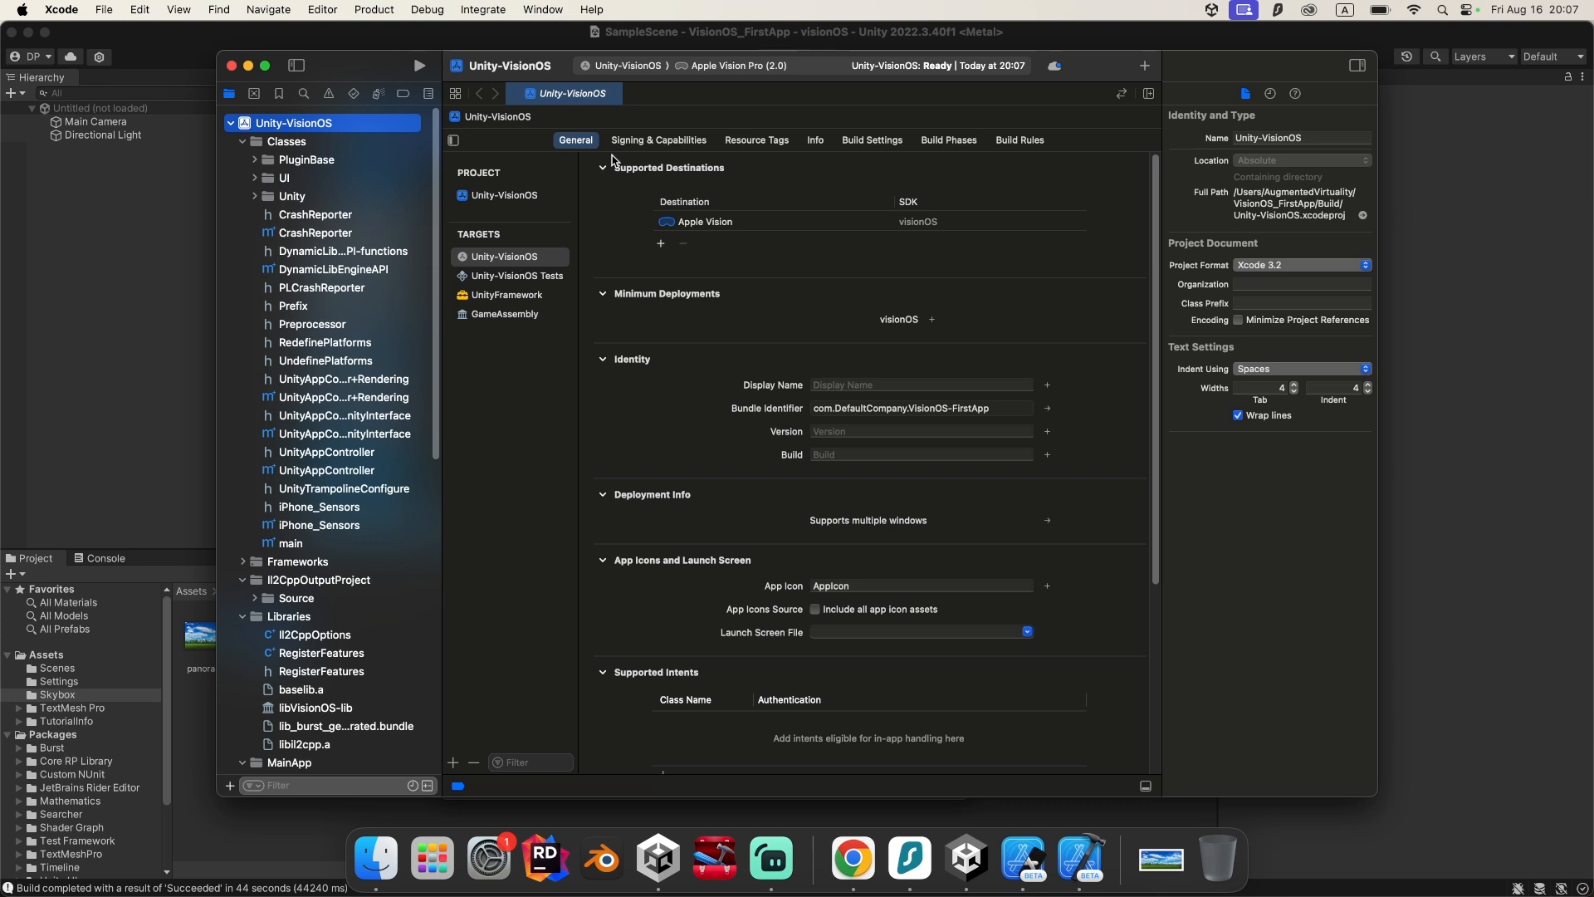
{"action": "left_click", "coordinate": [694, 141]}
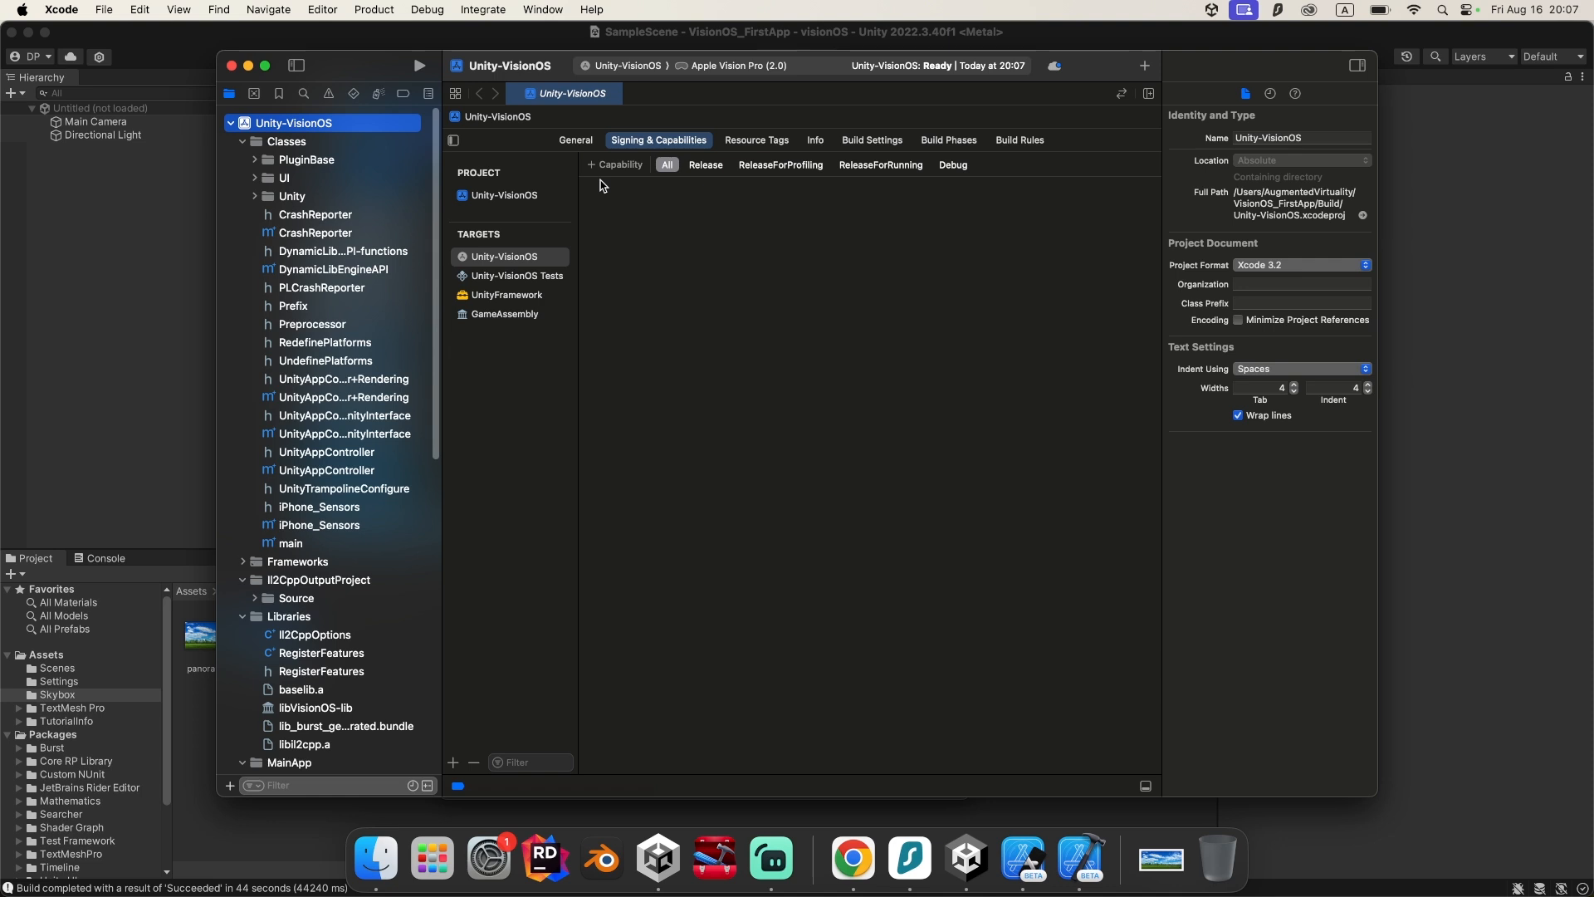
{"action": "left_click", "coordinate": [419, 67]}
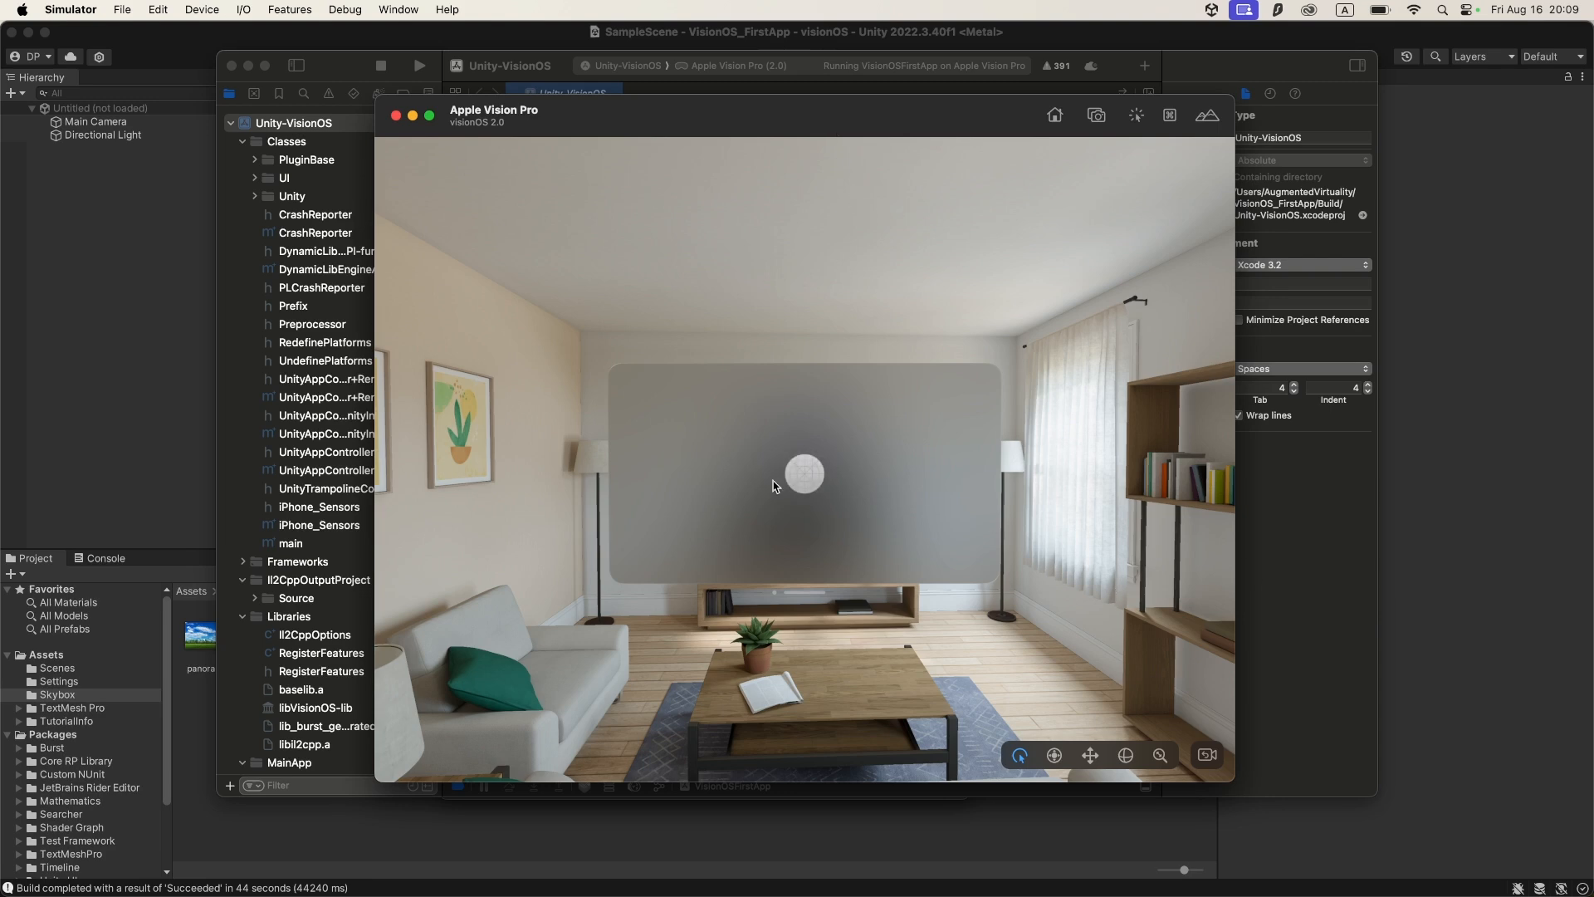
Look around the simulated living room and examine the running app's window with the sky background
{"action": "scroll", "coordinate": [810, 512], "scroll_direction": "up", "scroll_amount": 1}
{"action": "scroll", "coordinate": [870, 535], "scroll_direction": "down", "scroll_amount": 1}
{"action": "scroll", "coordinate": [840, 522], "scroll_direction": "up", "scroll_amount": 2}
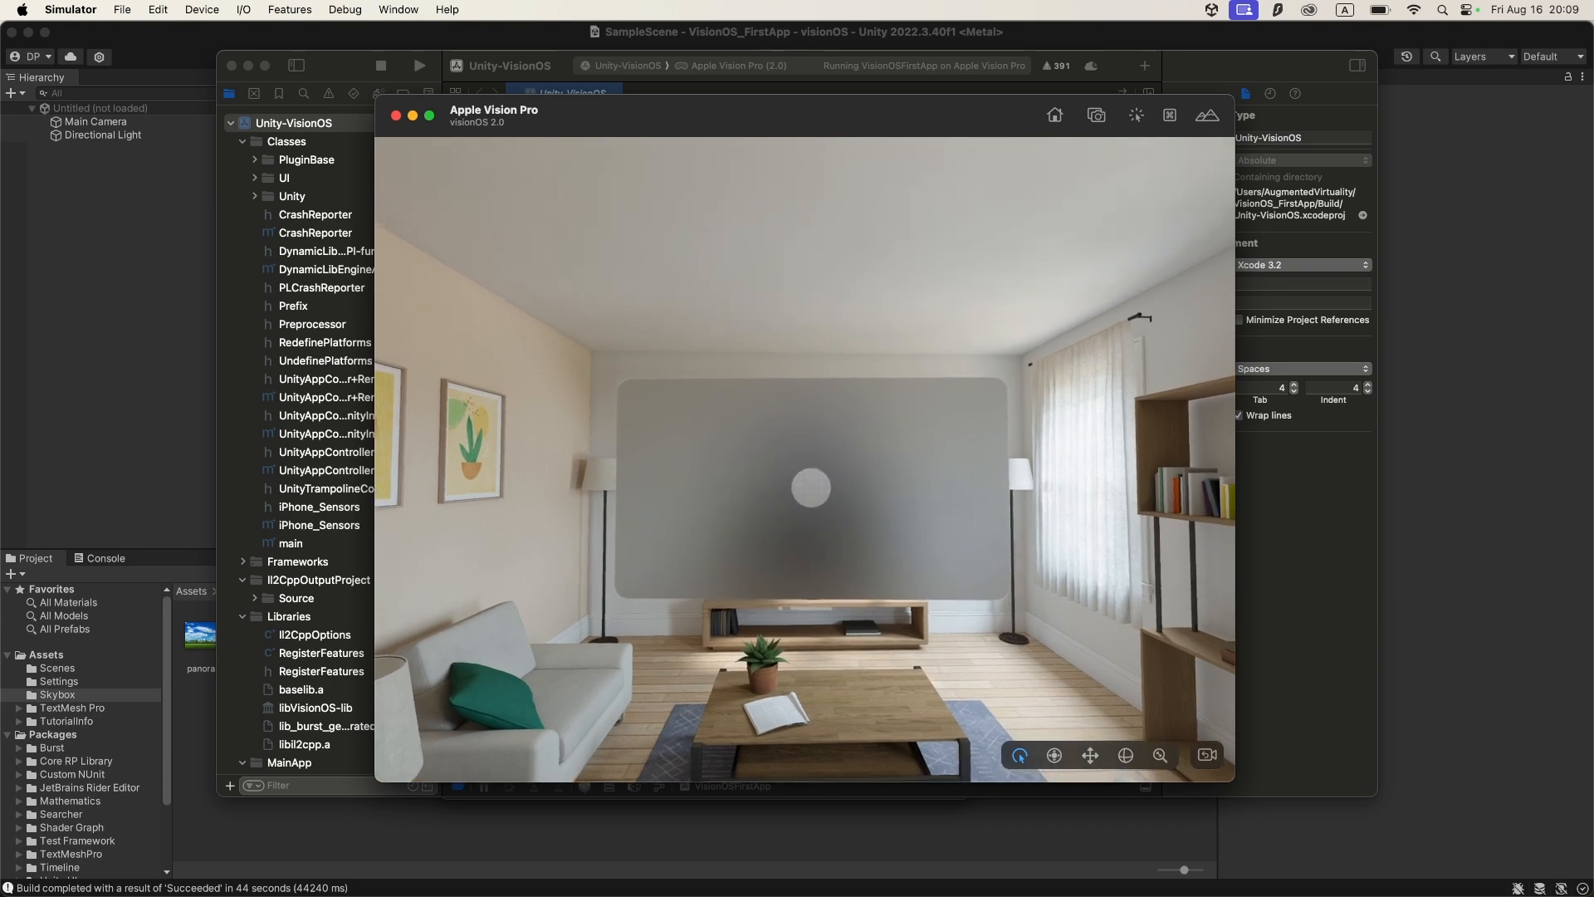
{"action": "scroll", "coordinate": [805, 498], "scroll_direction": "down", "scroll_amount": 1}
{"action": "scroll", "coordinate": [804, 498], "scroll_direction": "up", "scroll_amount": 4}
{"action": "mouse_move", "coordinate": [837, 514]}
{"action": "right_mouse_down"}
{"action": "mouse_move", "coordinate": [838, 498]}
{"action": "mouse_move", "coordinate": [837, 528]}
{"action": "right_mouse_up"}
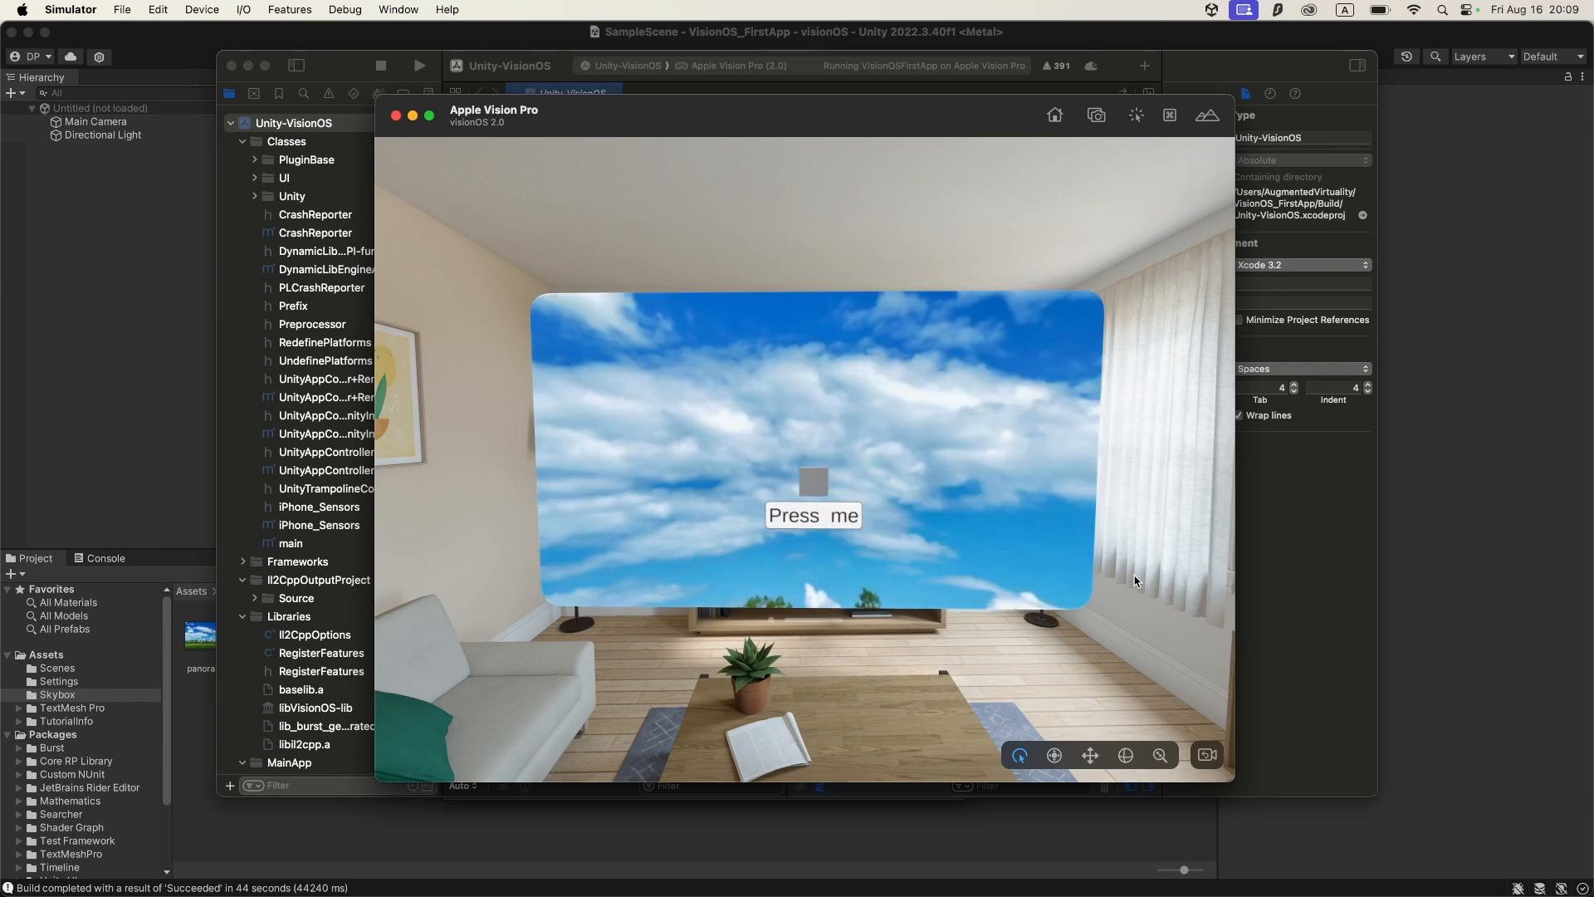
{"action": "mouse_move", "coordinate": [886, 555]}
{"action": "right_mouse_down"}
{"action": "mouse_move", "coordinate": [1067, 556]}
{"action": "mouse_move", "coordinate": [789, 555]}
{"action": "mouse_move", "coordinate": [901, 556]}
{"action": "mouse_move", "coordinate": [883, 555]}
{"action": "right_mouse_up"}
{"action": "key", "text": "a"}
{"action": "key", "text": "d"}
{"action": "key", "text": "d"}
{"action": "key", "text": "a"}
{"action": "mouse_move", "coordinate": [785, 615]}
{"action": "left_mouse_down"}
{"action": "mouse_move", "coordinate": [822, 473]}
{"action": "mouse_move", "coordinate": [996, 507]}
{"action": "mouse_move", "coordinate": [826, 508]}
{"action": "mouse_move", "coordinate": [777, 643]}
{"action": "mouse_move", "coordinate": [807, 594]}
{"action": "left_mouse_up"}
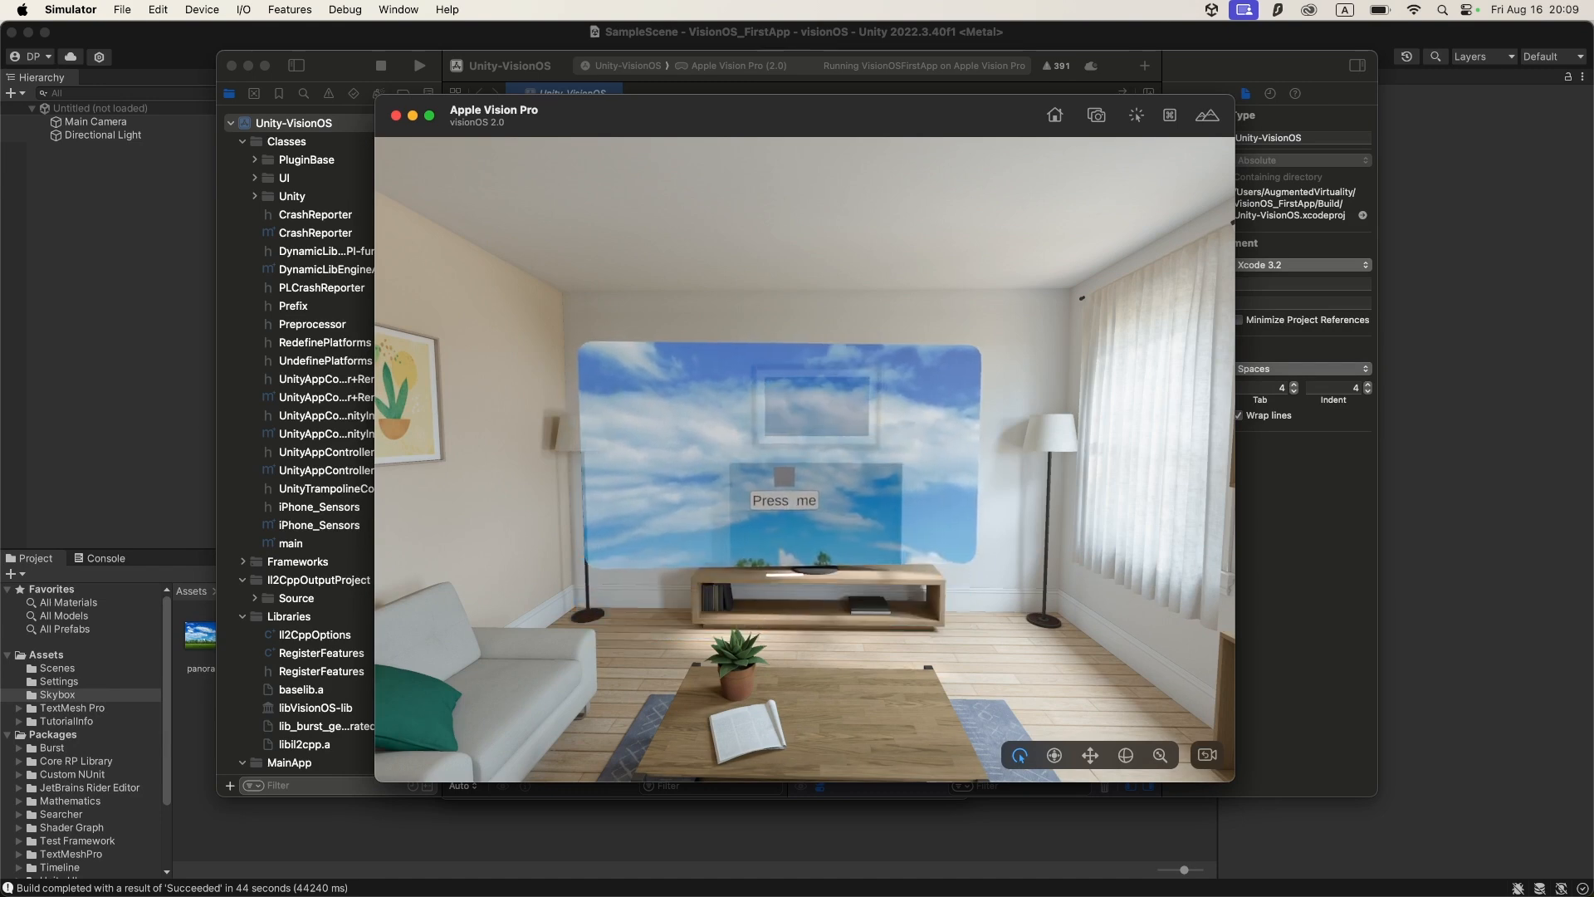
Approach and back away from the app window to examine the cube and "Press me" button at different distances and angles
{"action": "key", "text": "w"}
{"action": "right_click_drag", "start_coordinate": [814, 500], "coordinate": [798, 533]}
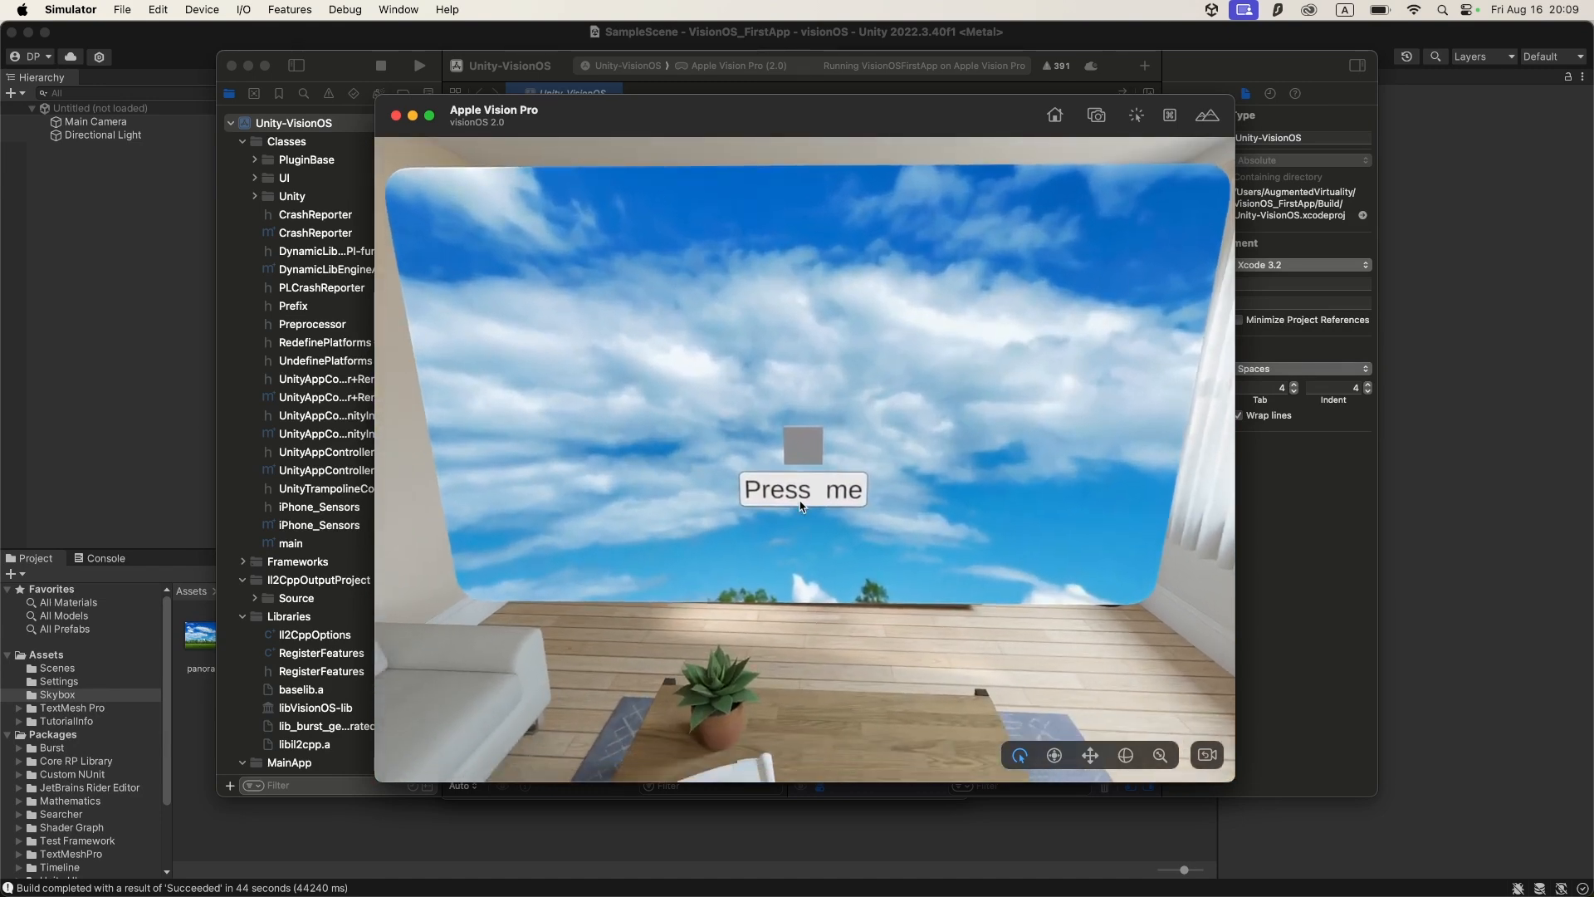
{"action": "key", "text": "s"}
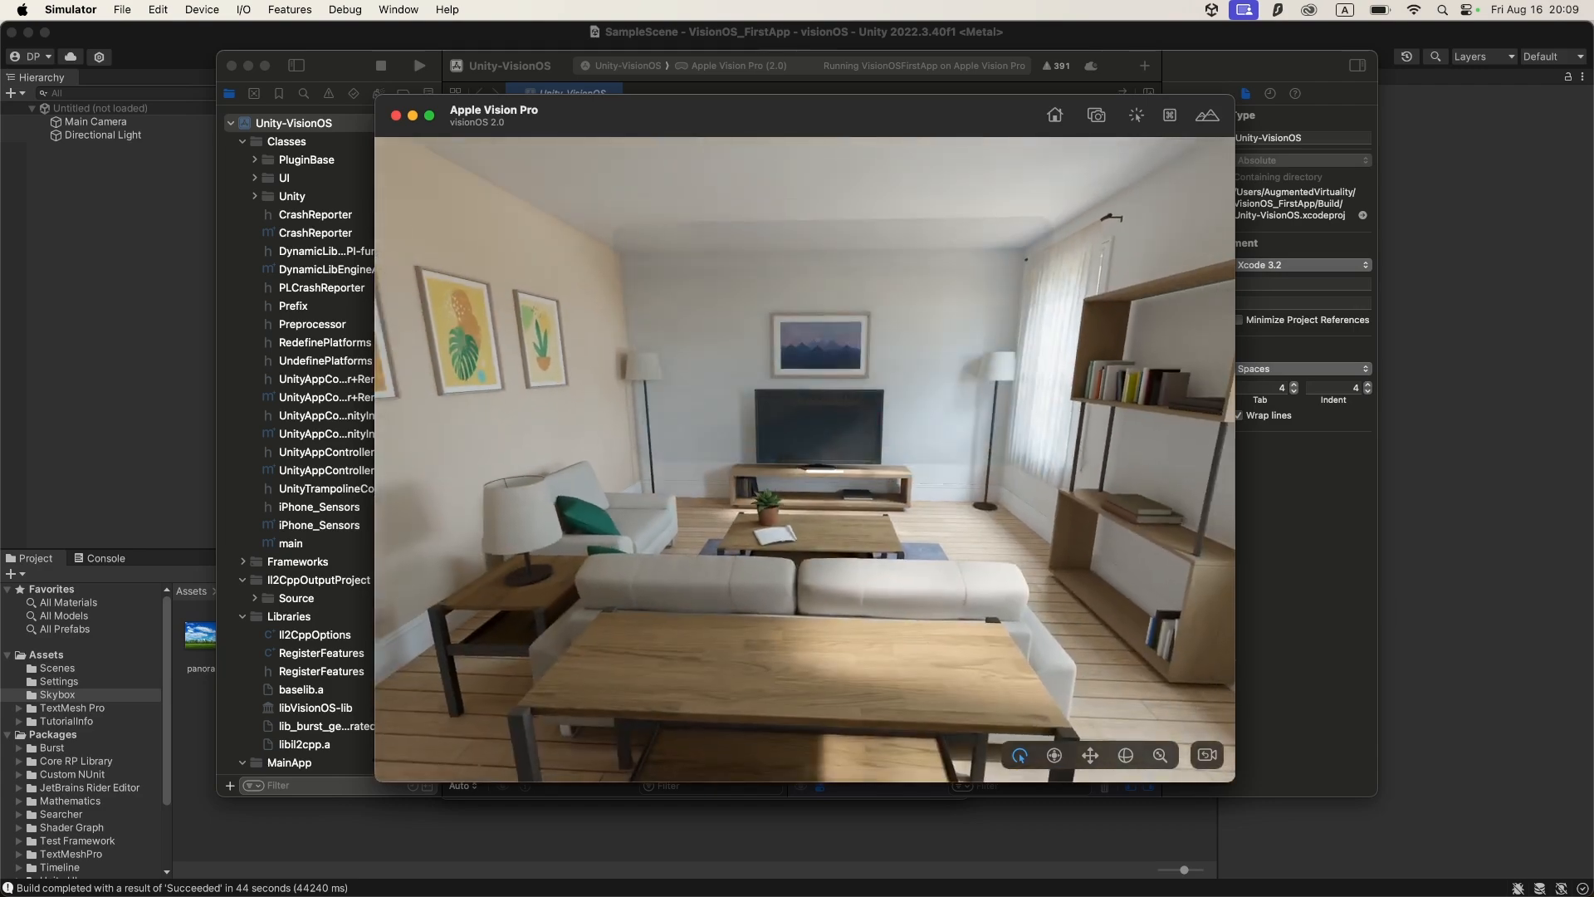
{"action": "key", "text": "w"}
{"action": "key", "text": "w"}
{"action": "right_click_drag", "start_coordinate": [904, 489], "coordinate": [838, 493]}
{"action": "left_click_drag", "start_coordinate": [905, 523], "coordinate": [946, 525]}
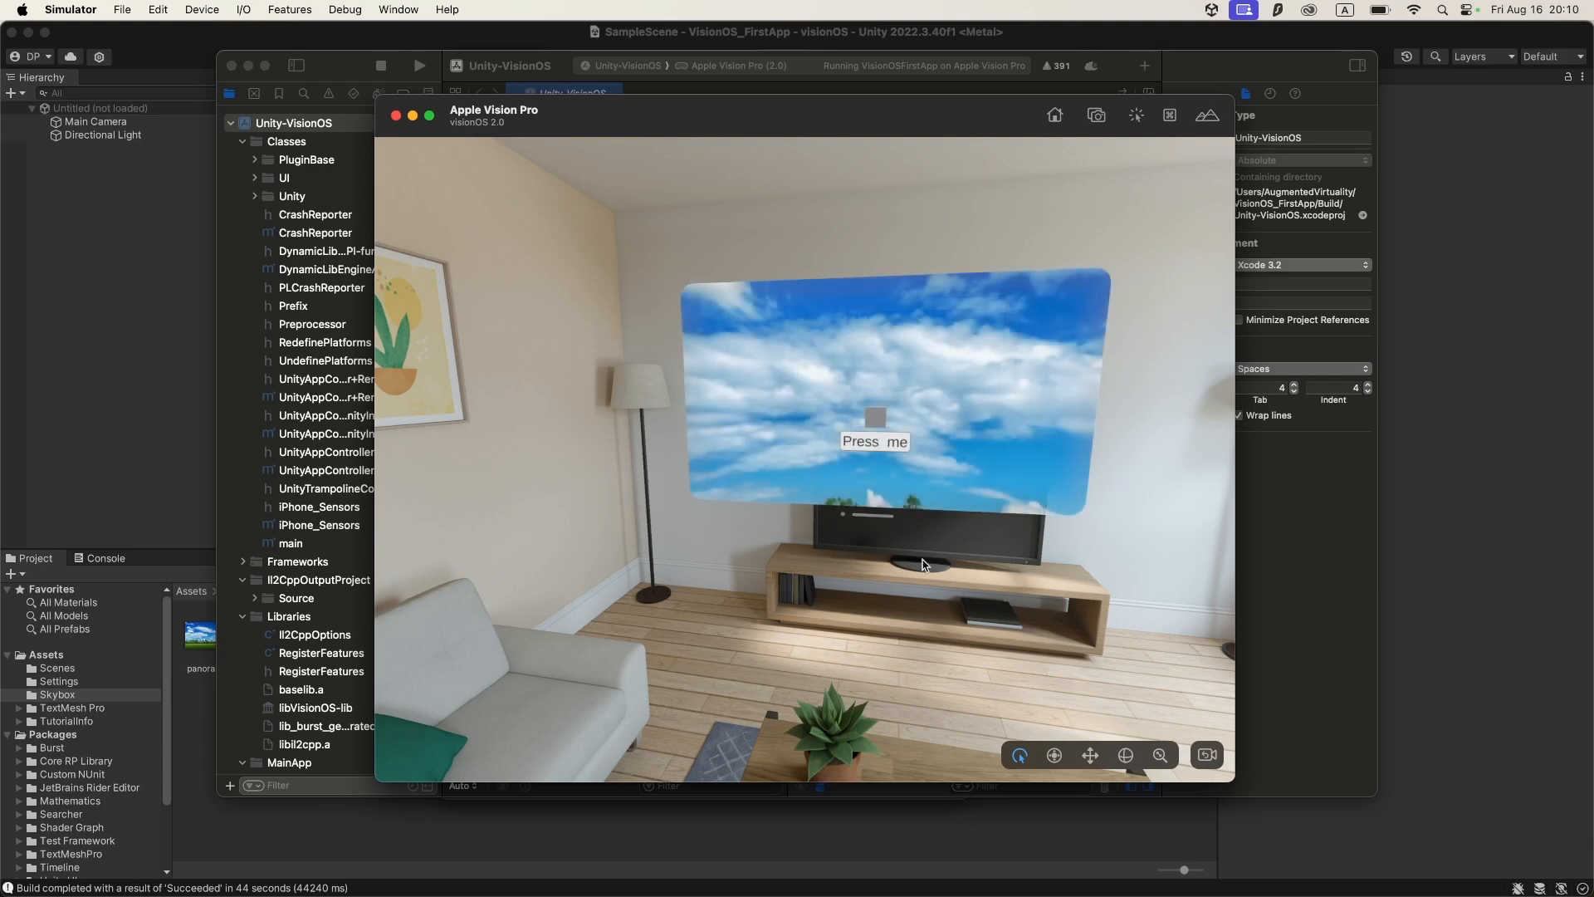
{"action": "right_click_drag", "start_coordinate": [918, 561], "coordinate": [855, 573]}
{"action": "key", "text": "w"}
{"action": "key", "text": "w"}
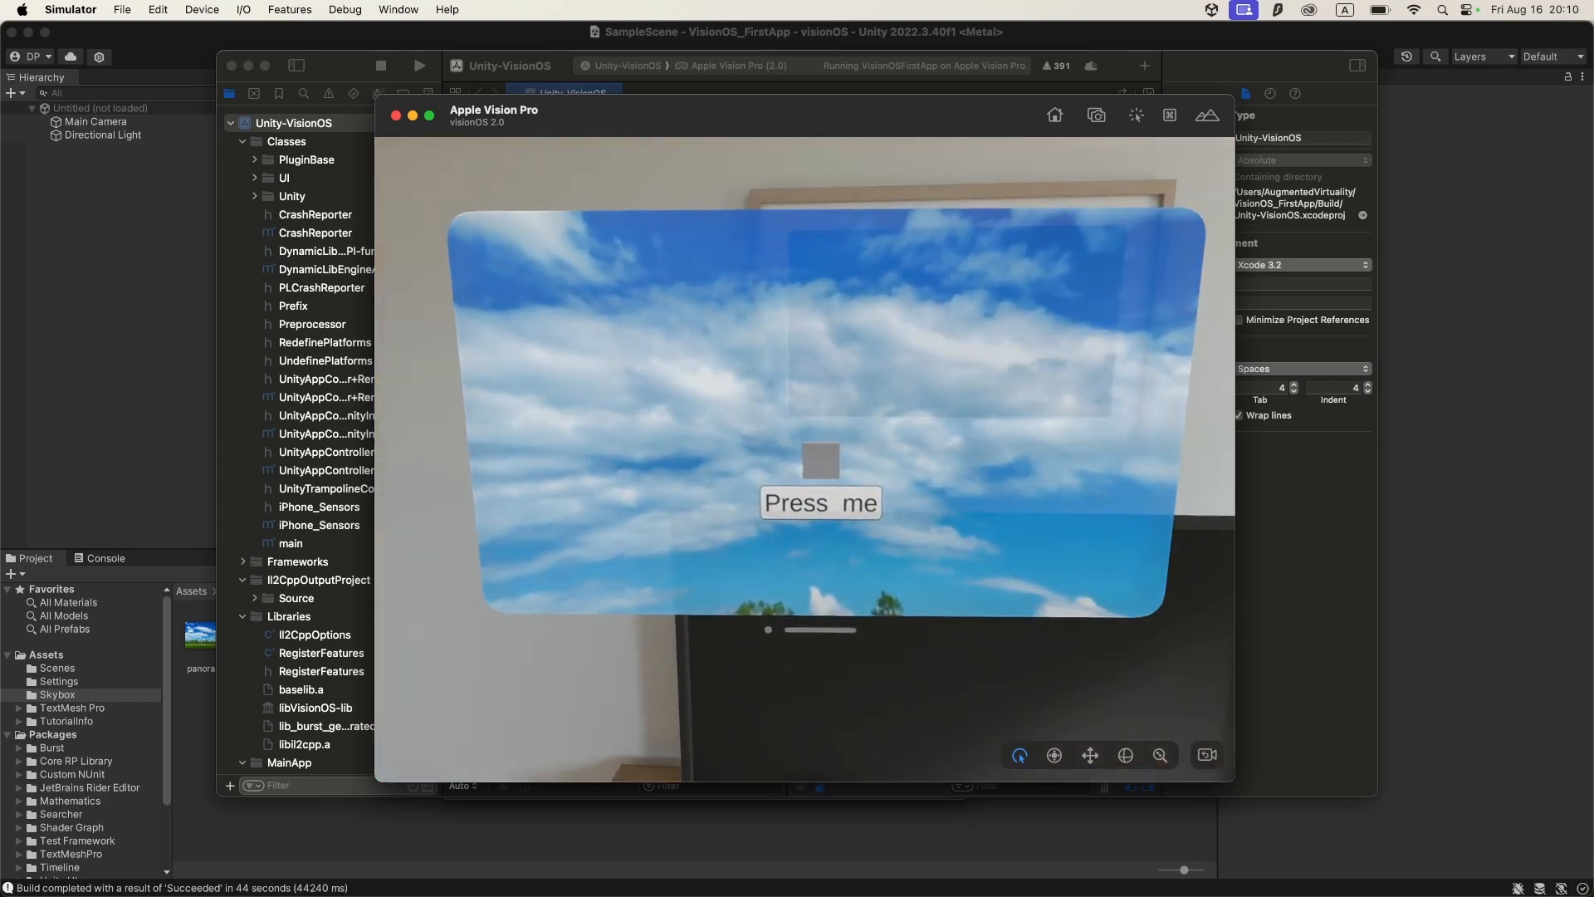
{"action": "key", "text": "s"}
{"action": "right_click_drag", "start_coordinate": [932, 485], "coordinate": [908, 565]}
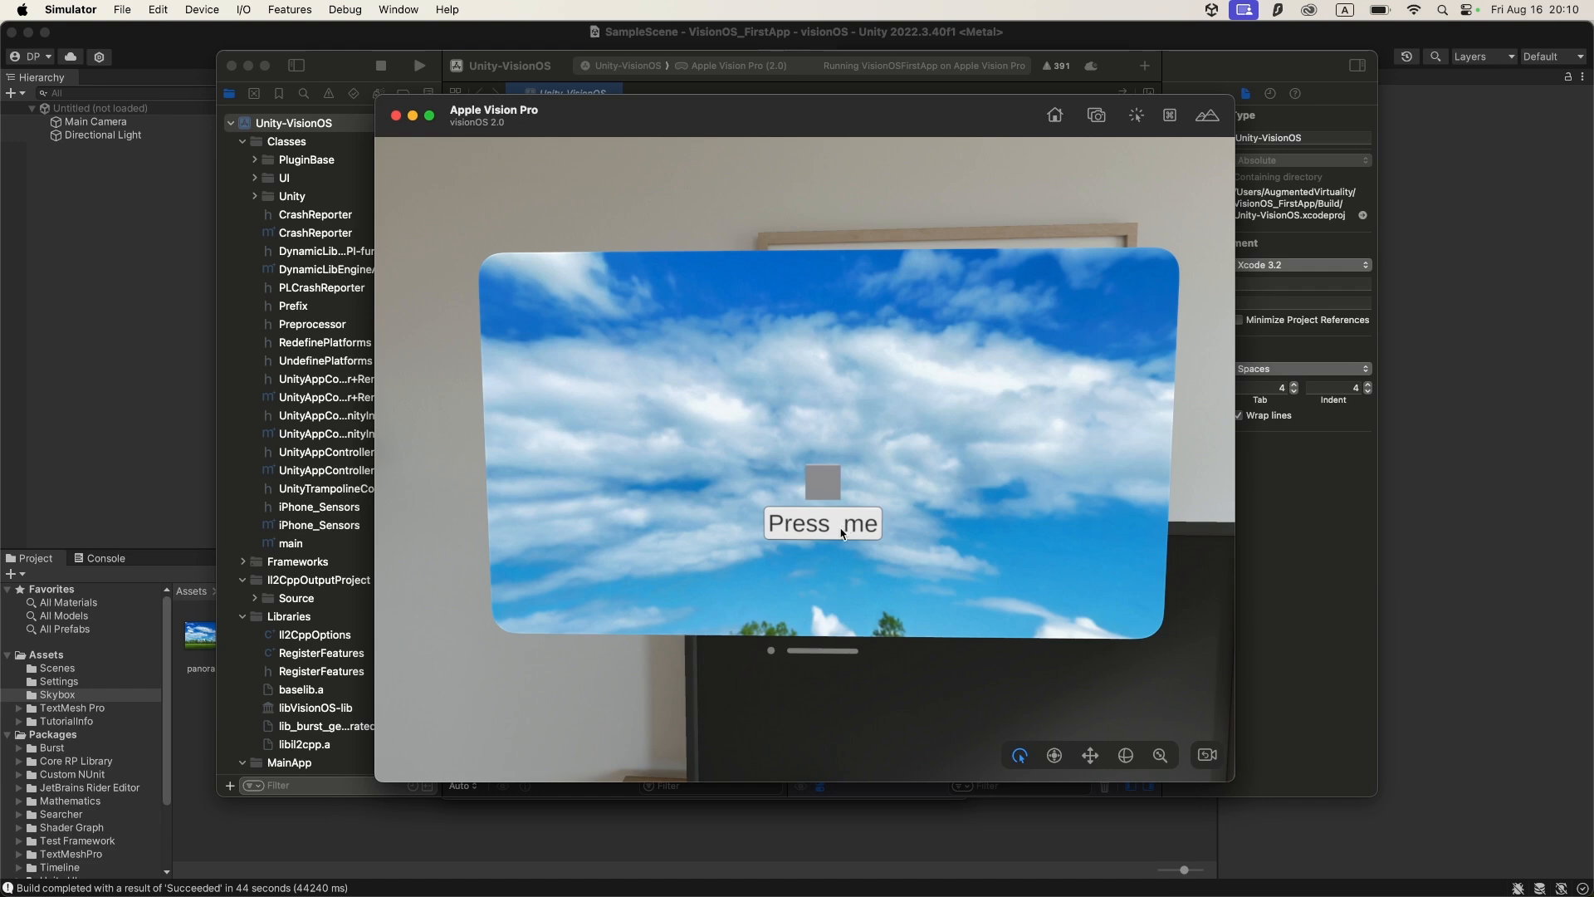
Reposition the app window in the simulated room by its window bar and stop the running app from Xcode
{"action": "left_click_drag", "start_coordinate": [847, 650], "coordinate": [850, 316]}
{"action": "key", "text": "s"}
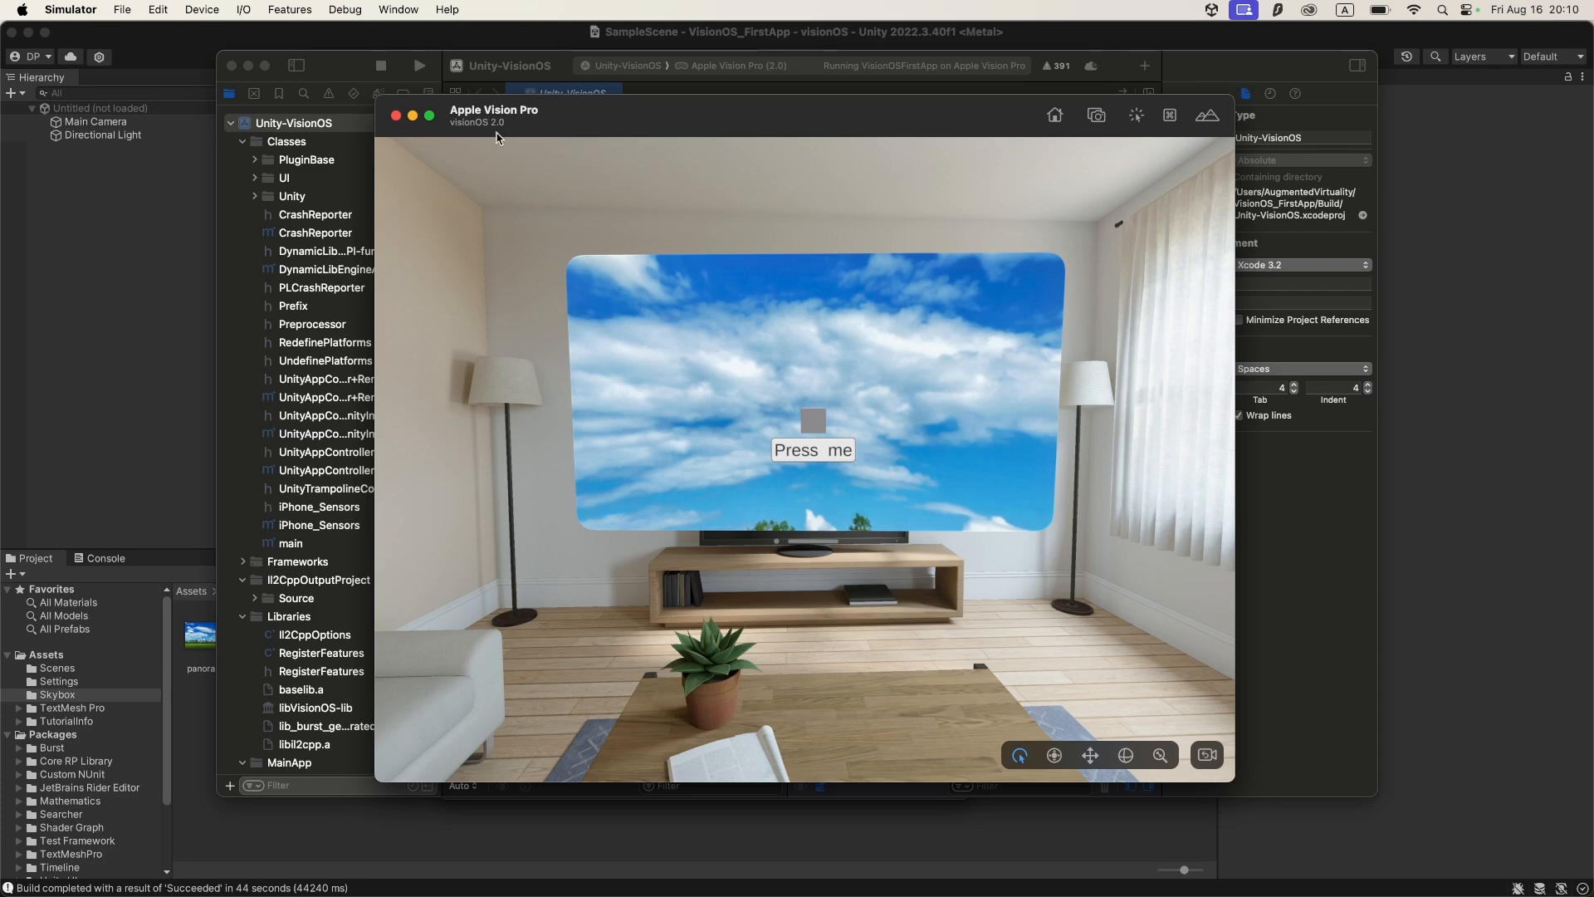
{"action": "left_click", "coordinate": [381, 66]}
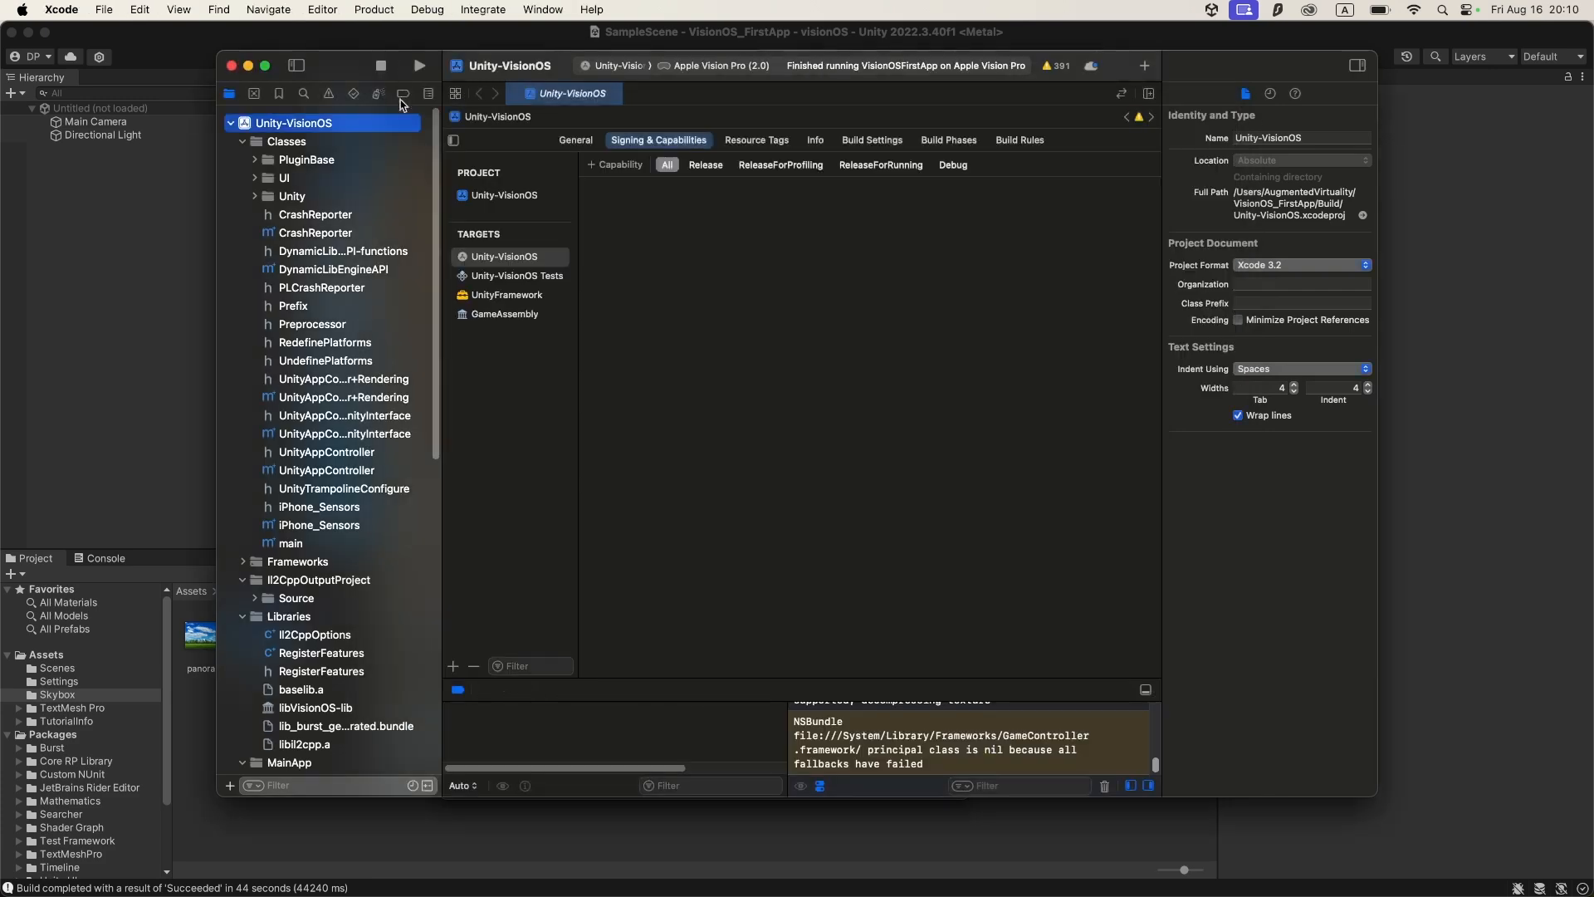